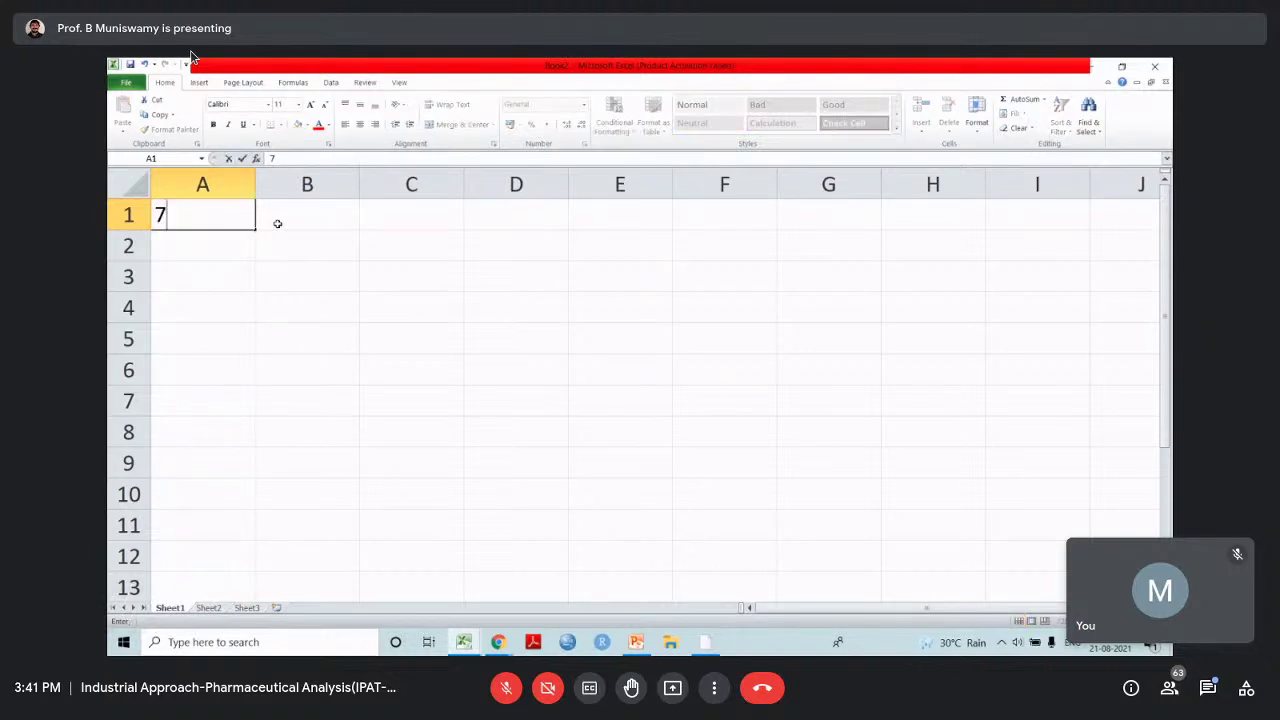
# Enter the values 72, 73, 72, 74, 72, 76 and 55 across cells A1 to G1
pyautogui.press('Tab')
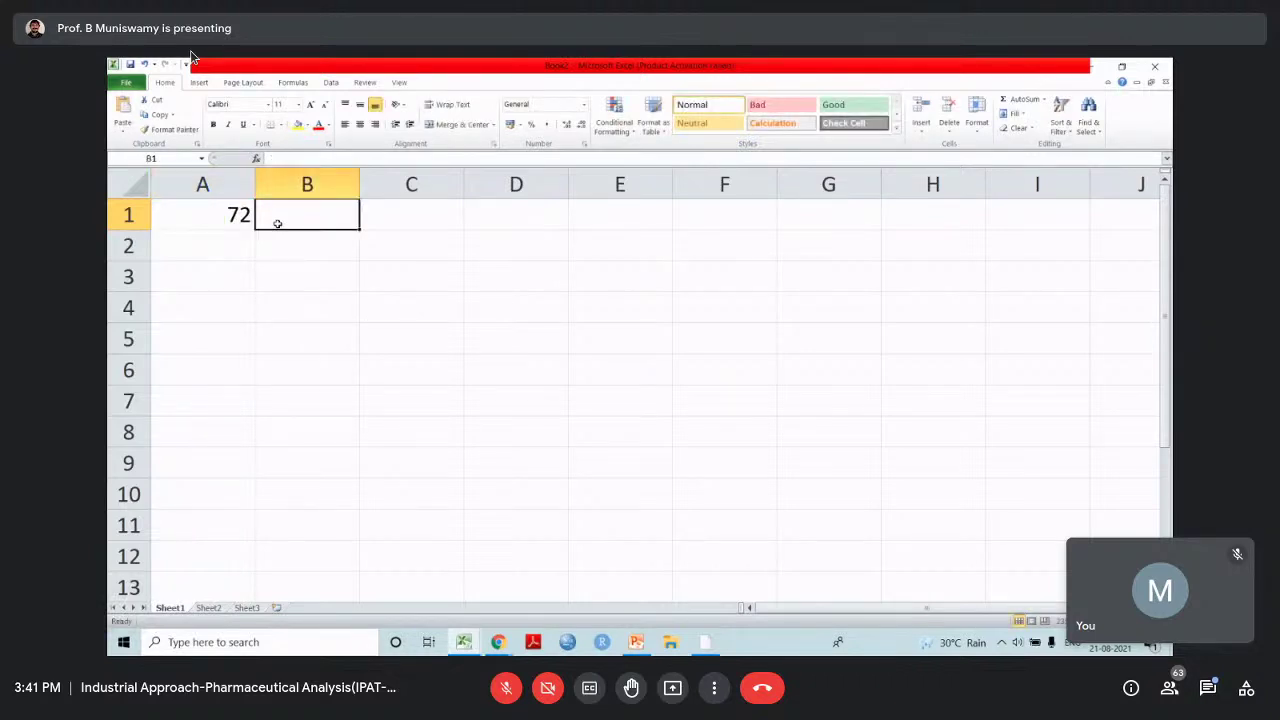
pyautogui.write('73')
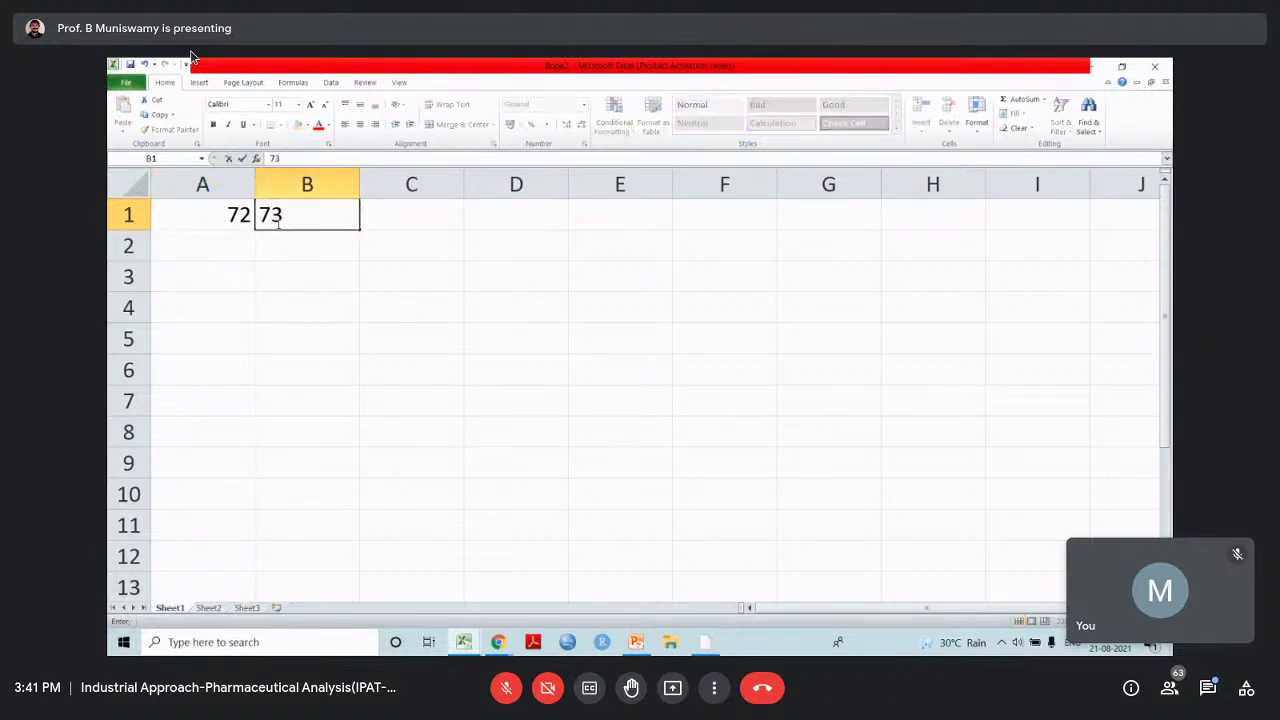
pyautogui.press('Tab')
pyautogui.write('72')
pyautogui.press('Tab')
pyautogui.write('74')
pyautogui.press('Tab')
pyautogui.write('7')
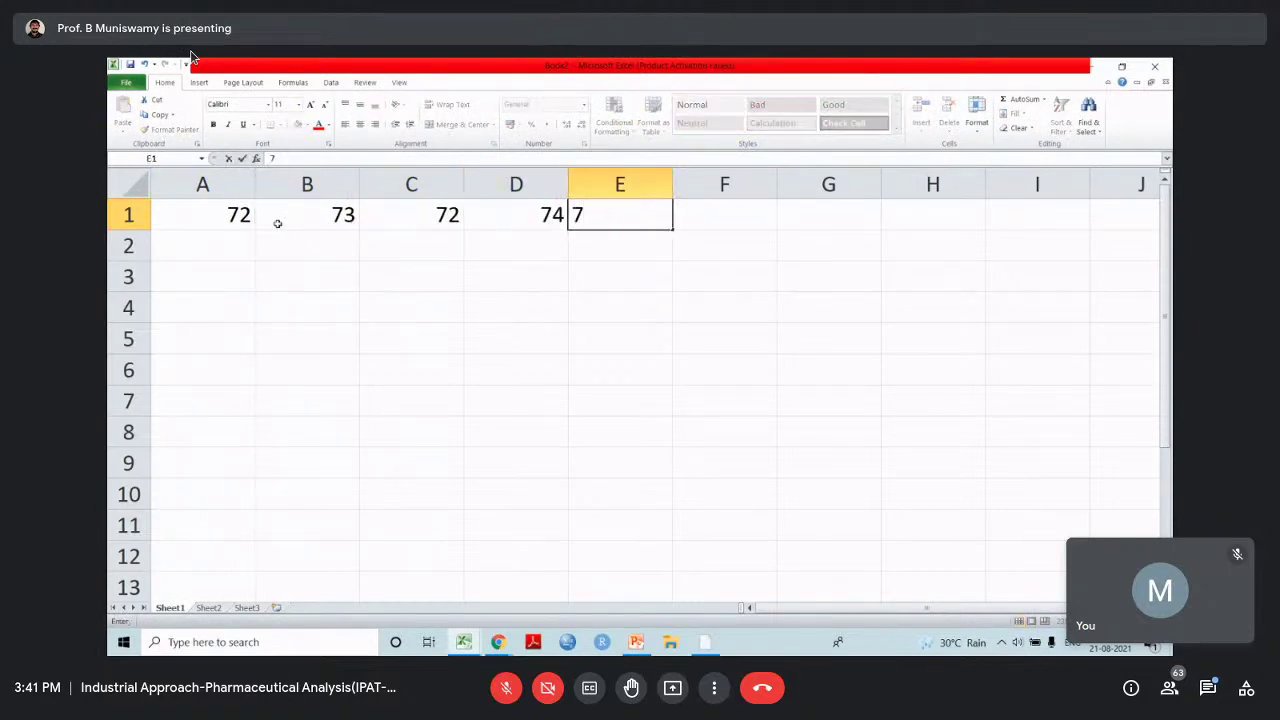
pyautogui.write('2')
pyautogui.press('Tab')
pyautogui.write('76')
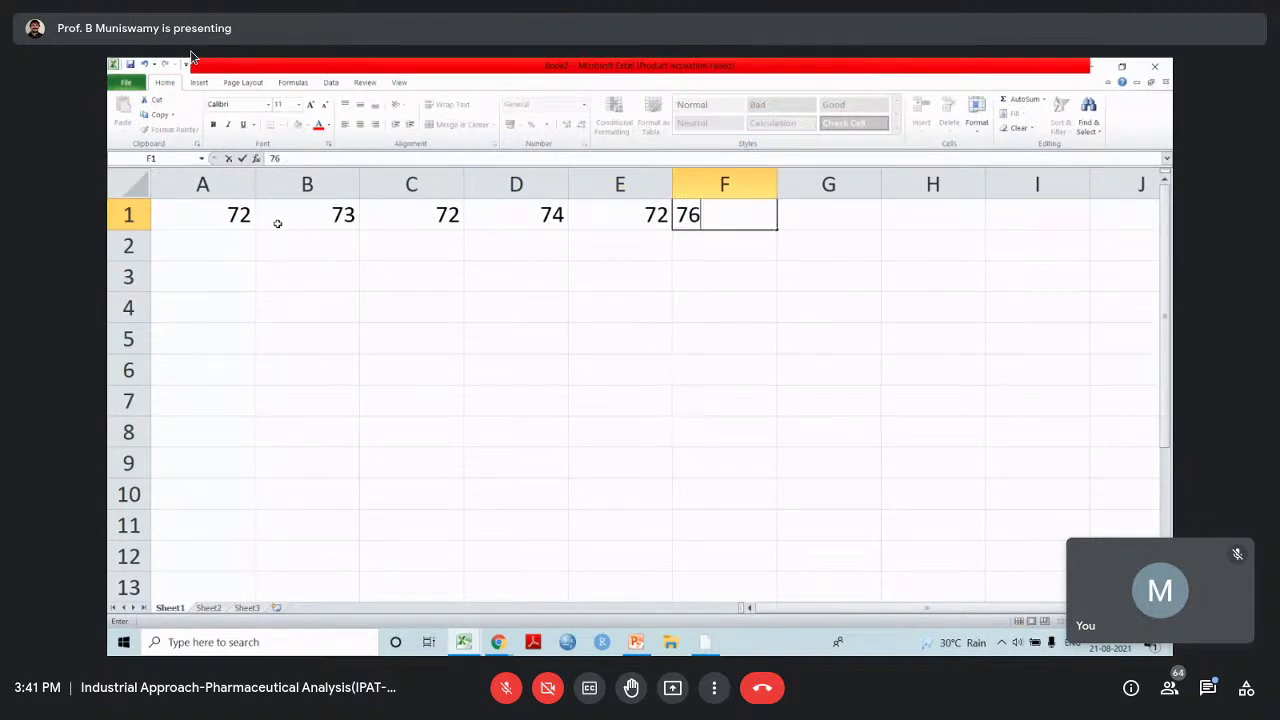
pyautogui.press('Tab')
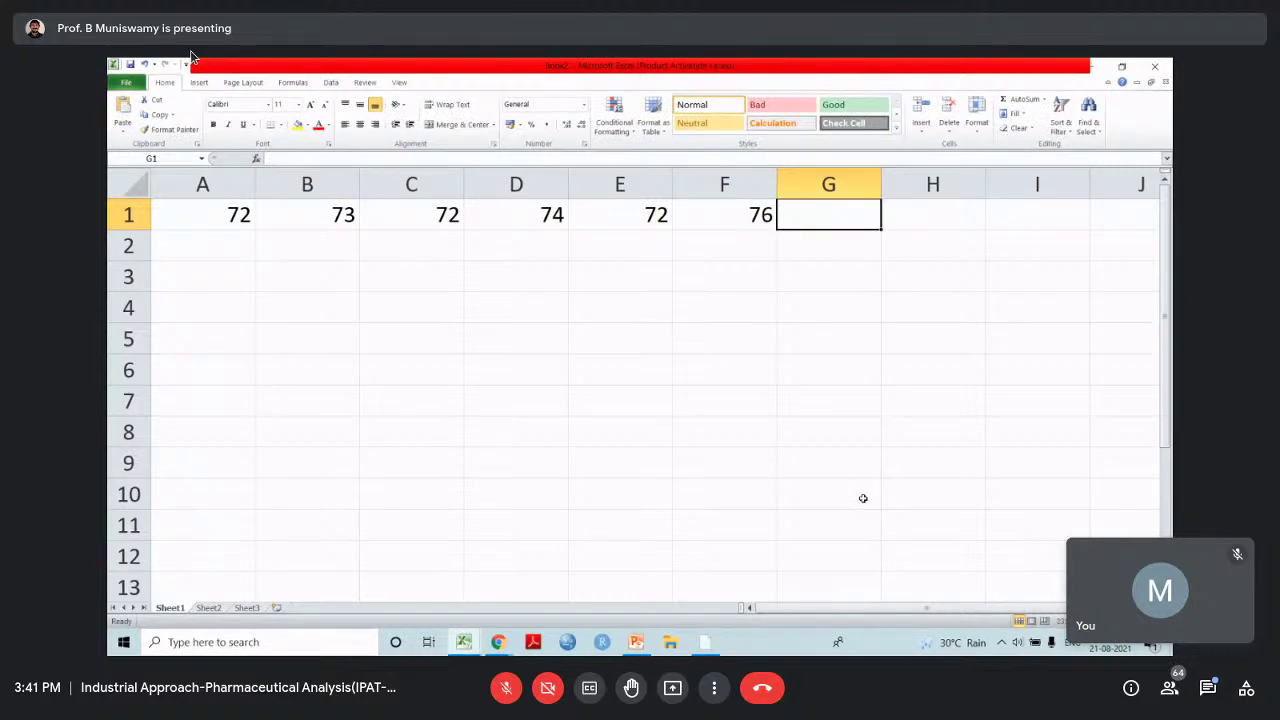
pyautogui.write('55')
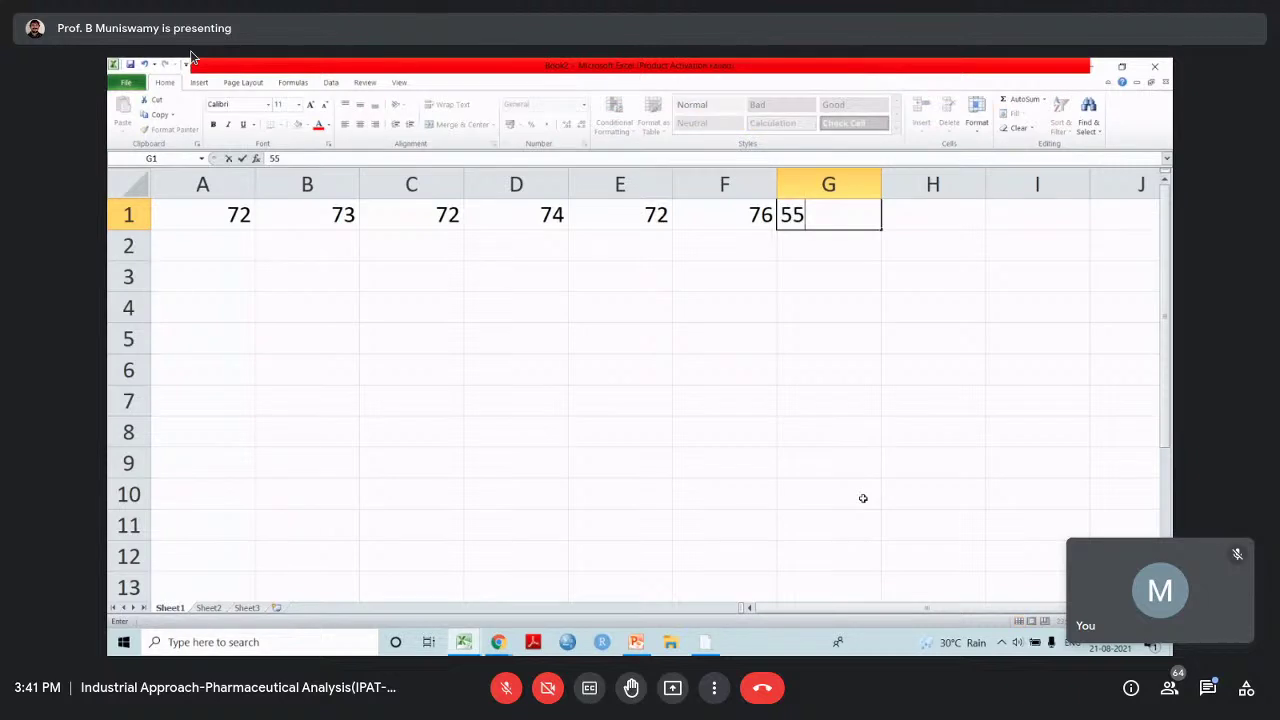
pyautogui.press('Return')
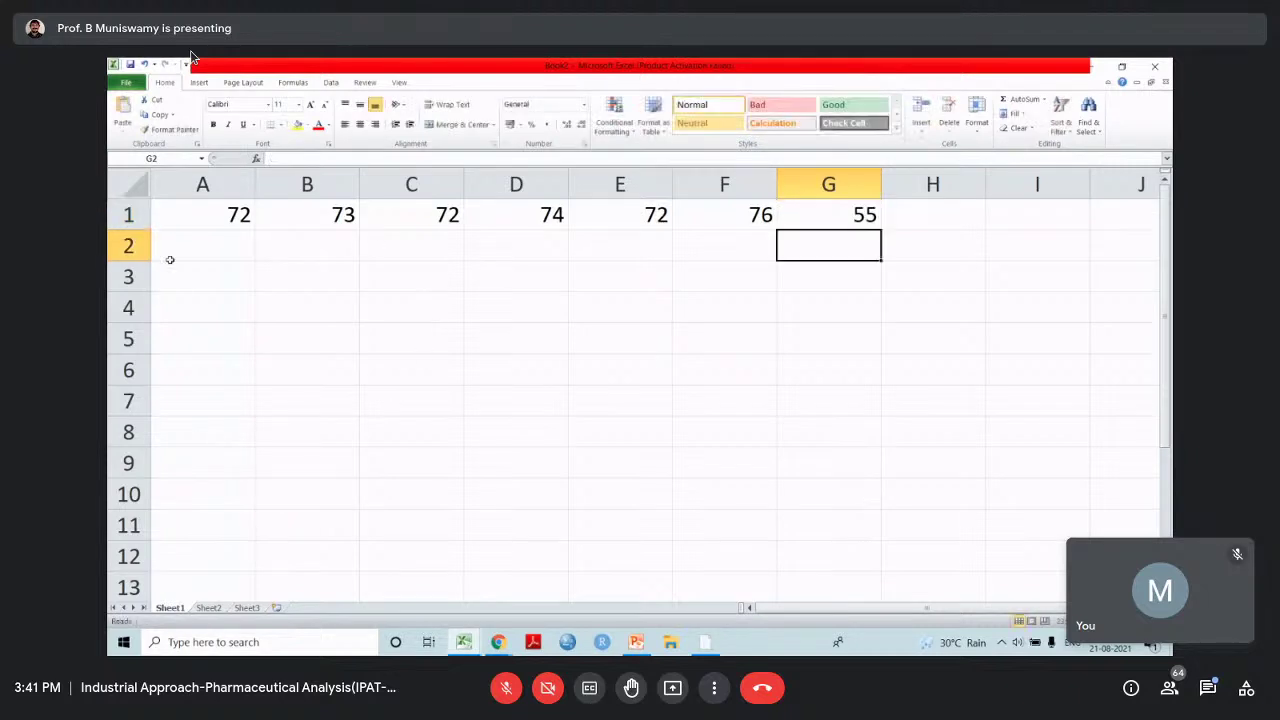
# Copy the range A1:G1 and paste it transposed as a column starting at H1
pyautogui.click(289, 282)
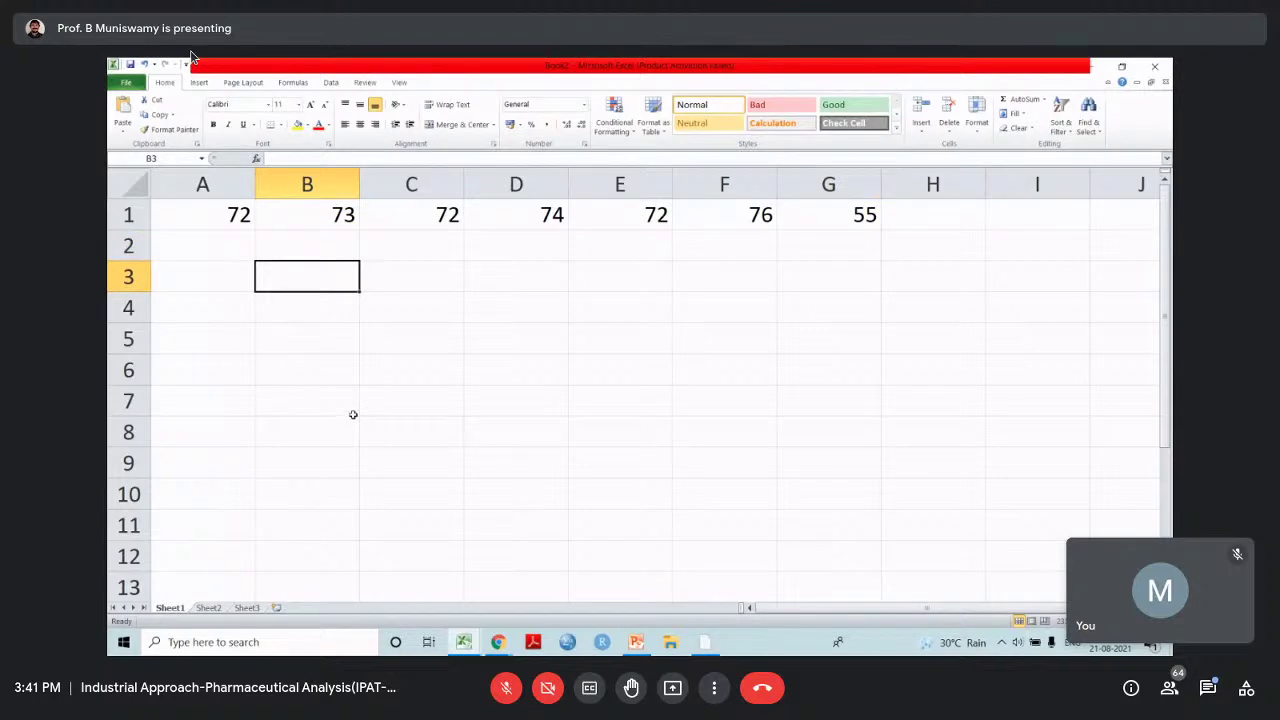
pyautogui.moveTo(237, 215); pyautogui.dragTo(823, 213)
pyautogui.rightClick(823, 213)
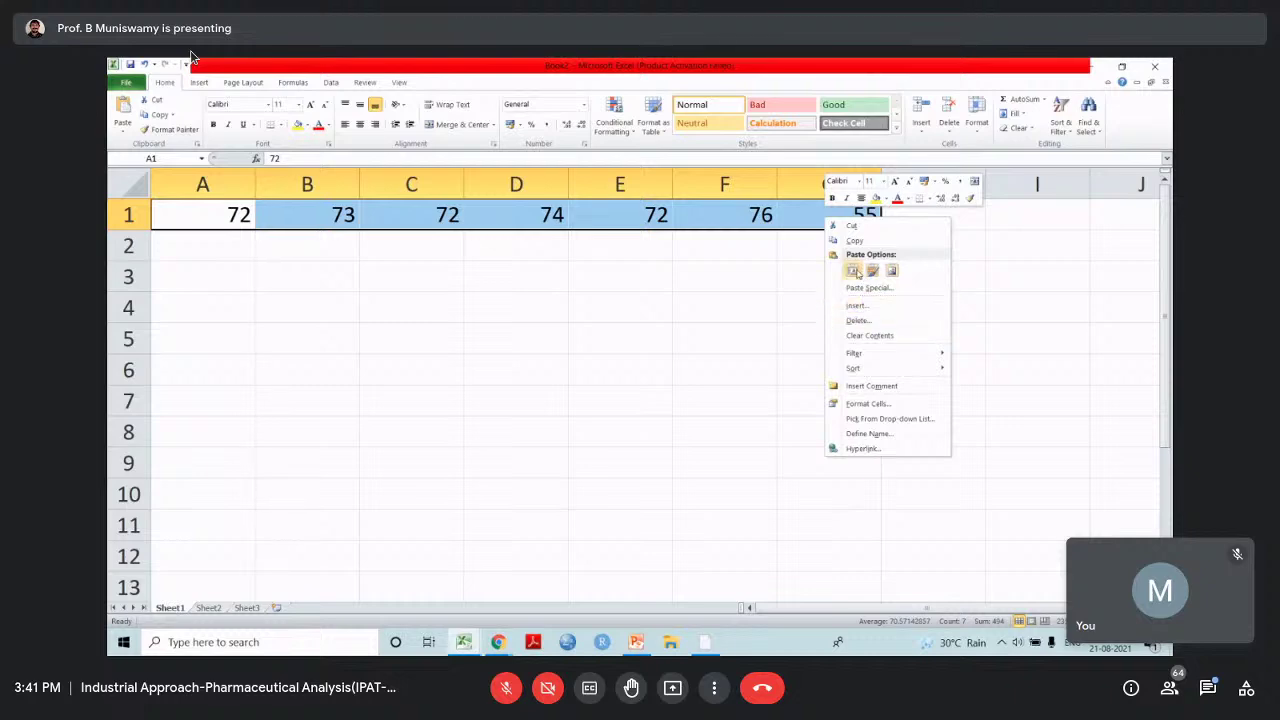
pyautogui.click(856, 240)
pyautogui.click(856, 240)
pyautogui.click(897, 213)
pyautogui.rightClick(900, 212)
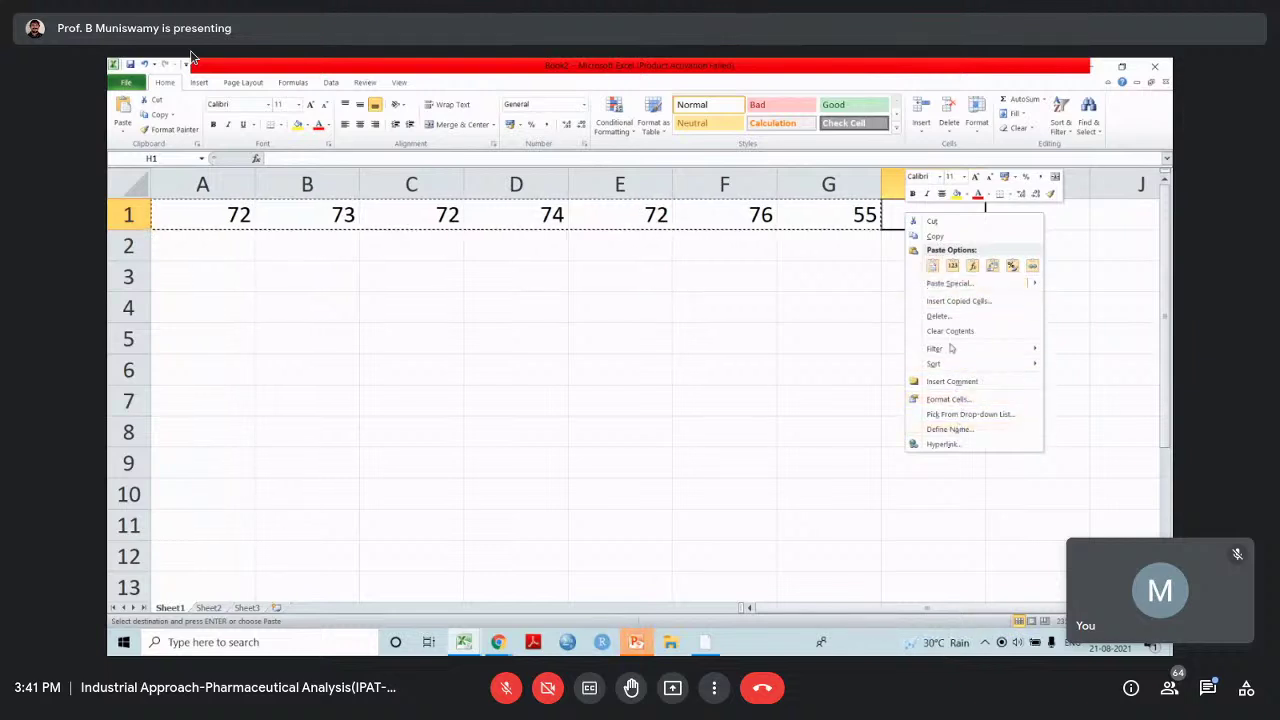
pyautogui.click(950, 284)
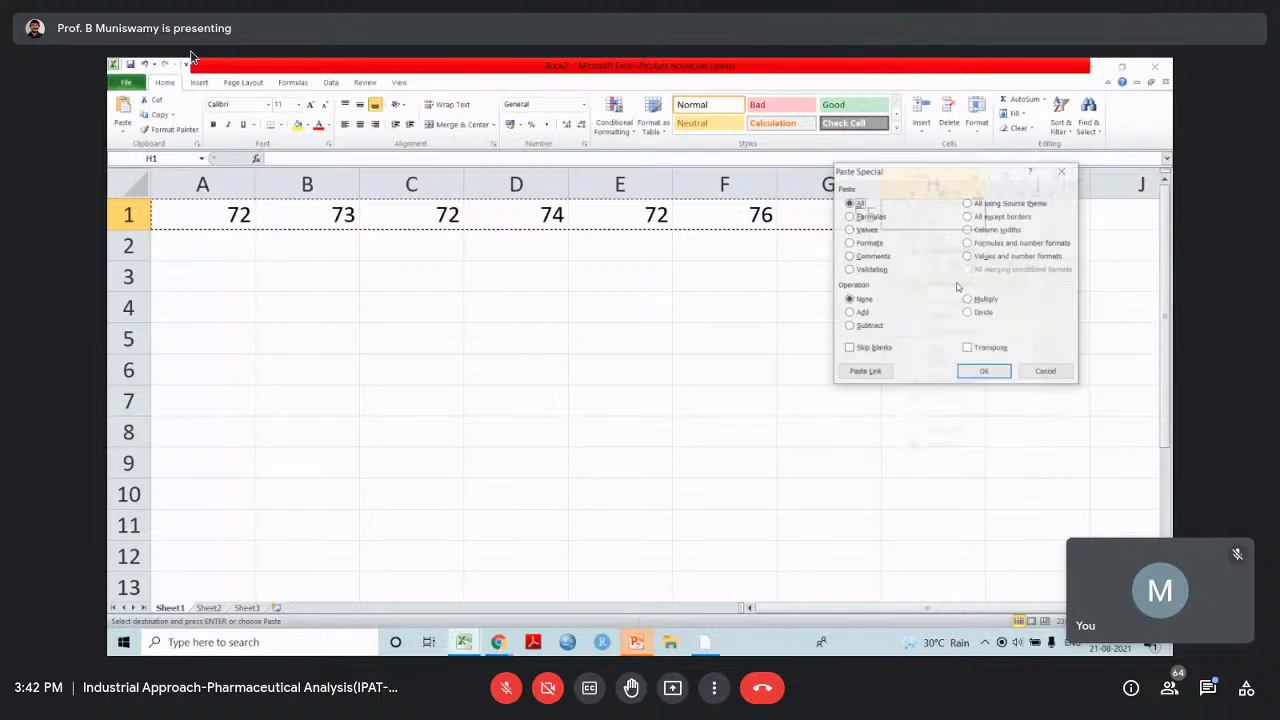
pyautogui.click(967, 348)
pyautogui.click(984, 372)
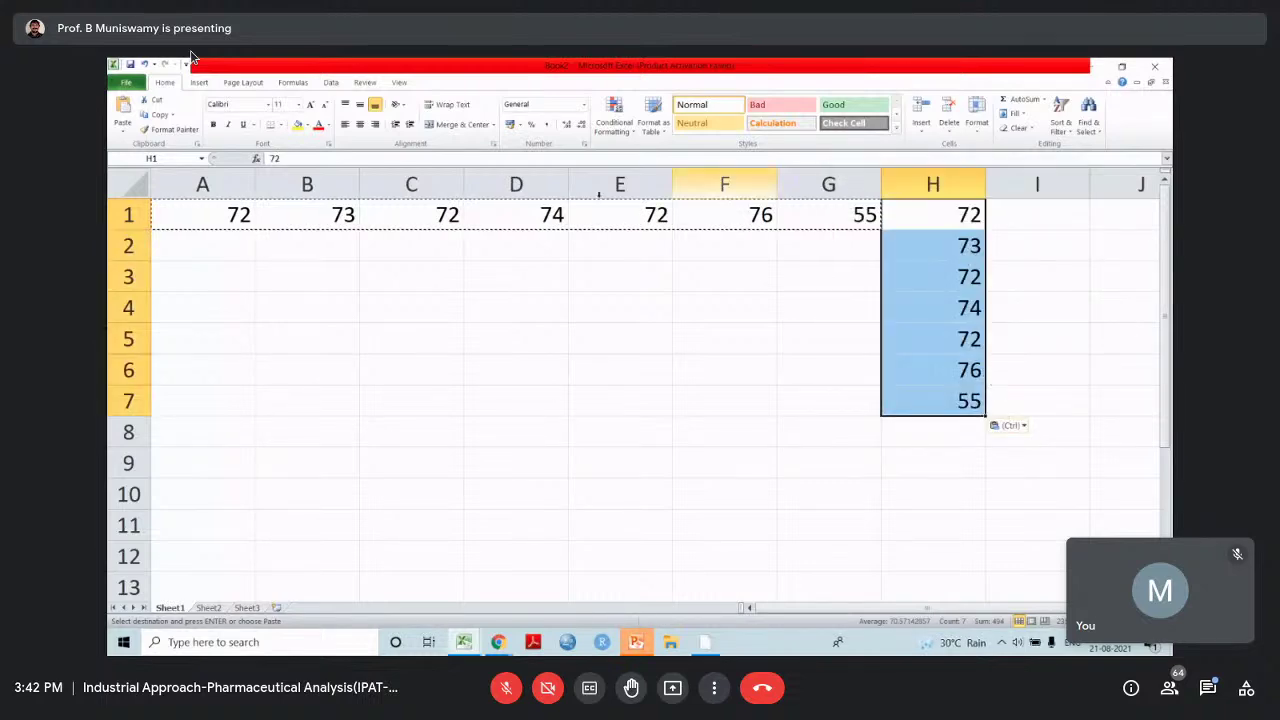
# Delete columns A to G so that only the transposed column of values remains
pyautogui.moveTo(223, 184); pyautogui.dragTo(789, 226)
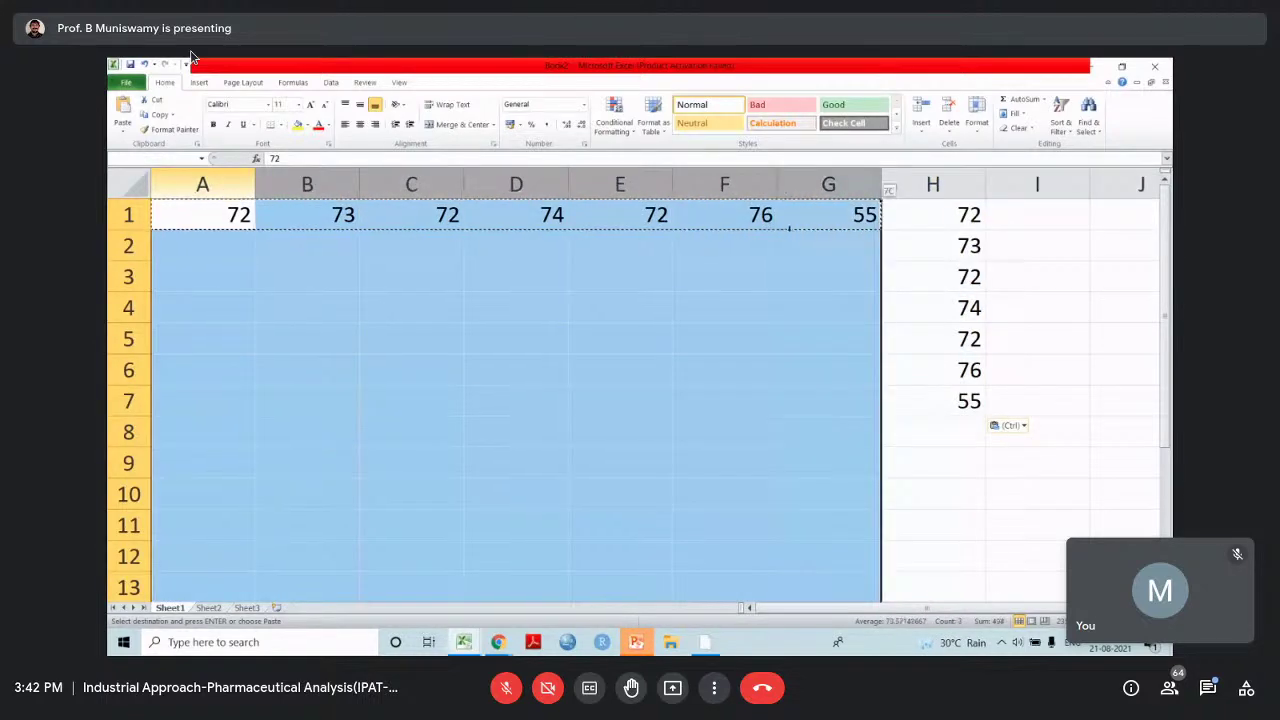
pyautogui.rightClick(750, 228)
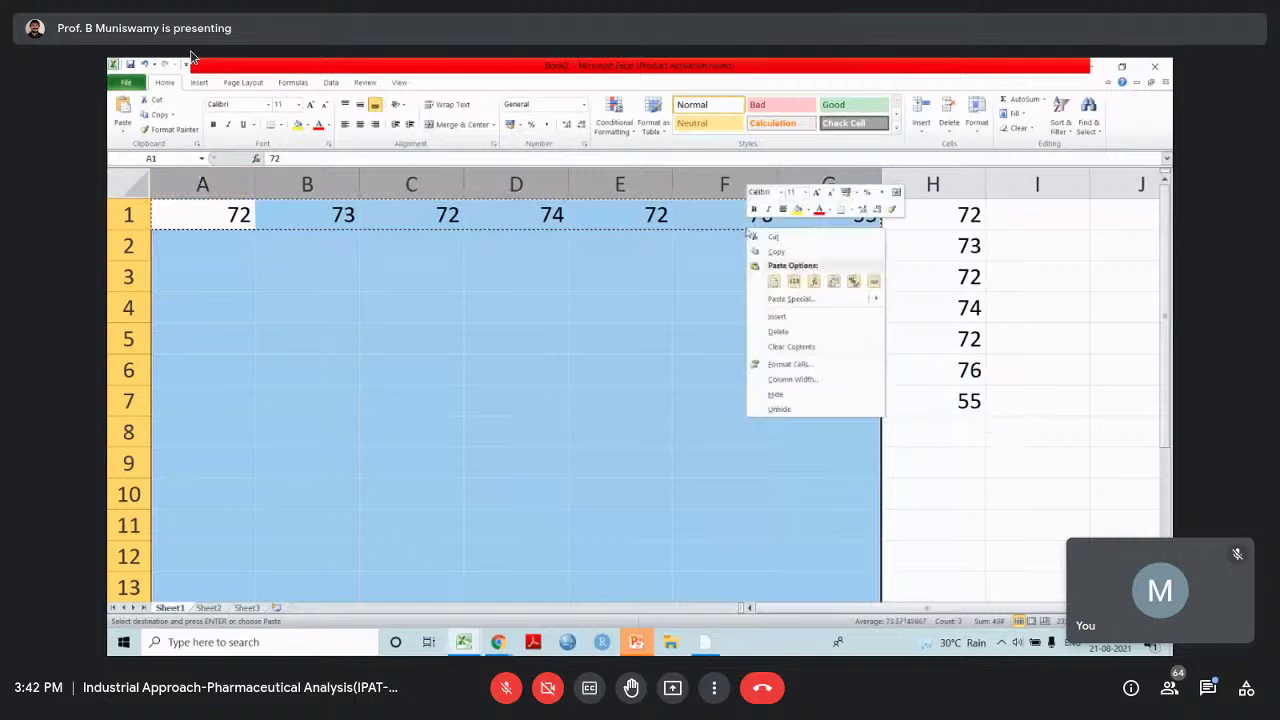
pyautogui.click(778, 331)
pyautogui.click(287, 245)
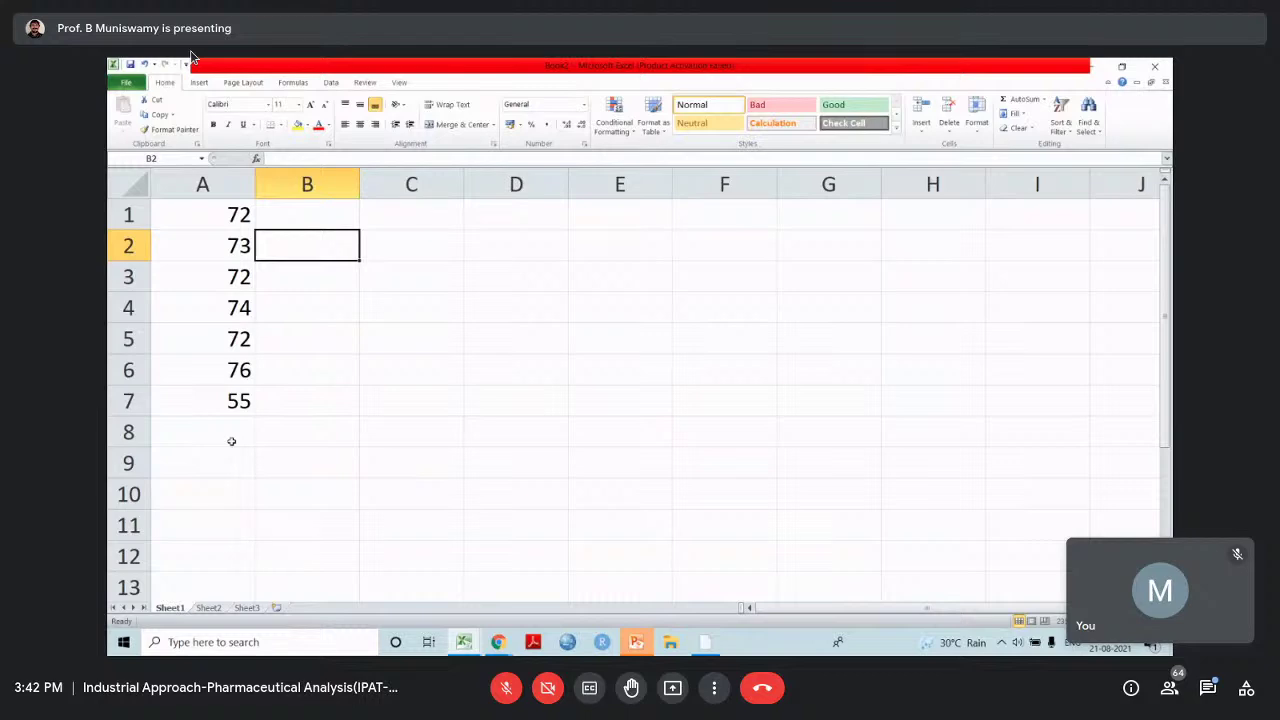
# Insert an empty column before the data and enter the label Average in A8
pyautogui.rightClick(226, 186)
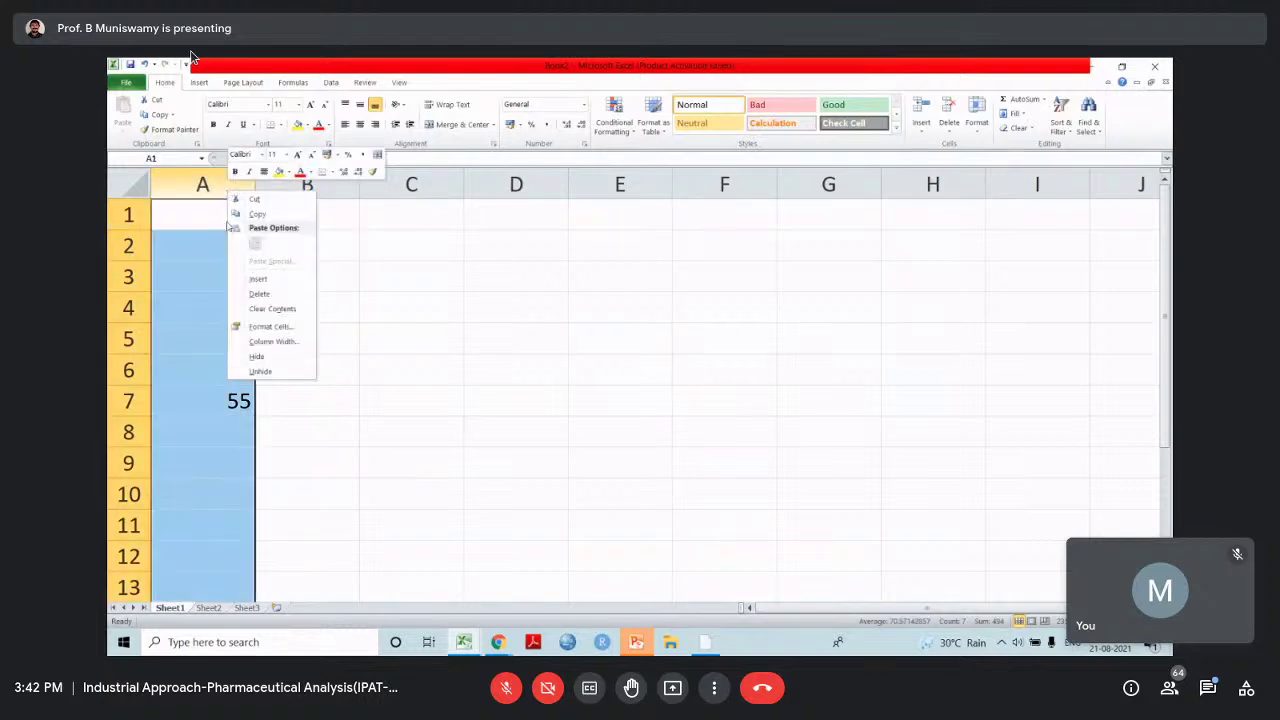
pyautogui.click(262, 280)
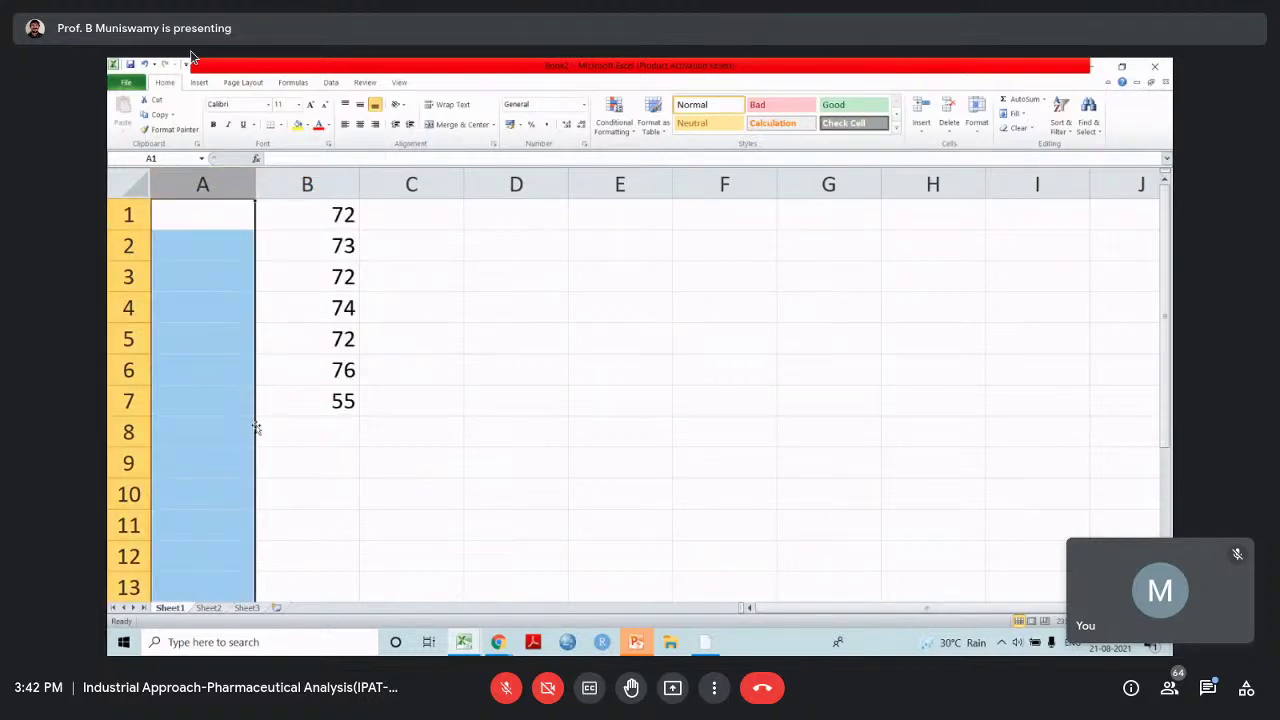
pyautogui.click(231, 424)
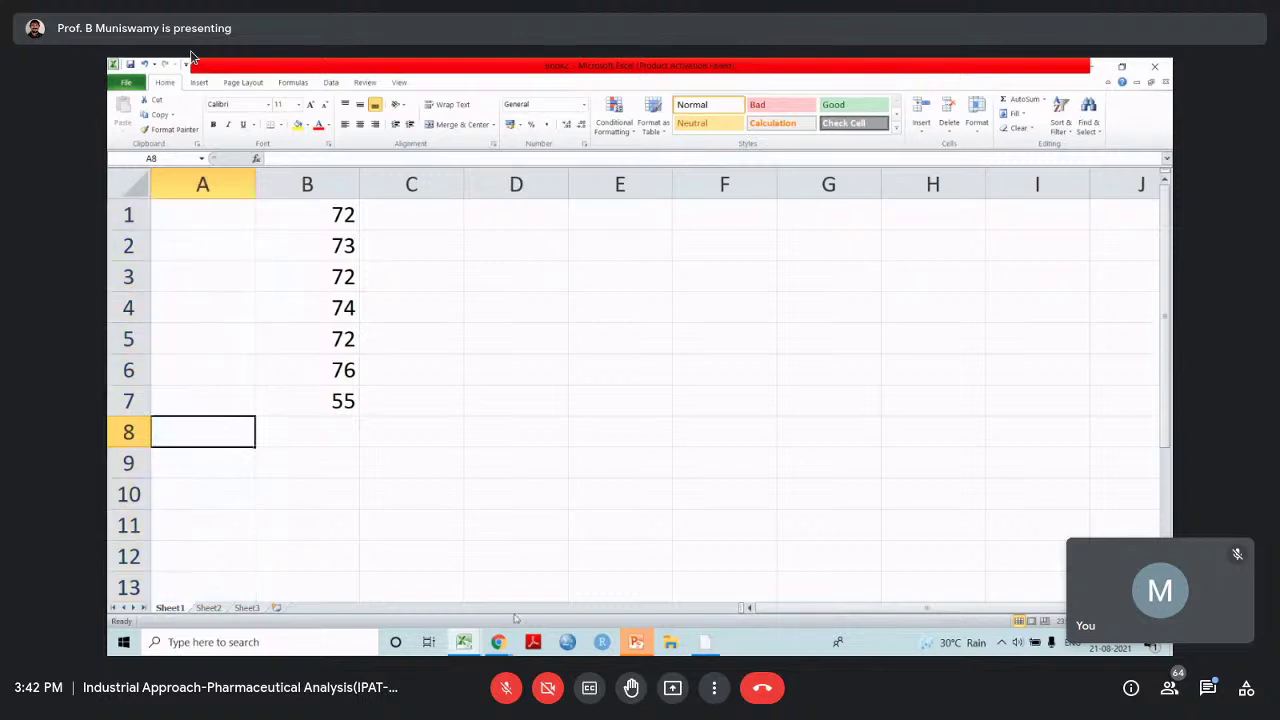
pyautogui.write('Average')
pyautogui.press('Tab')
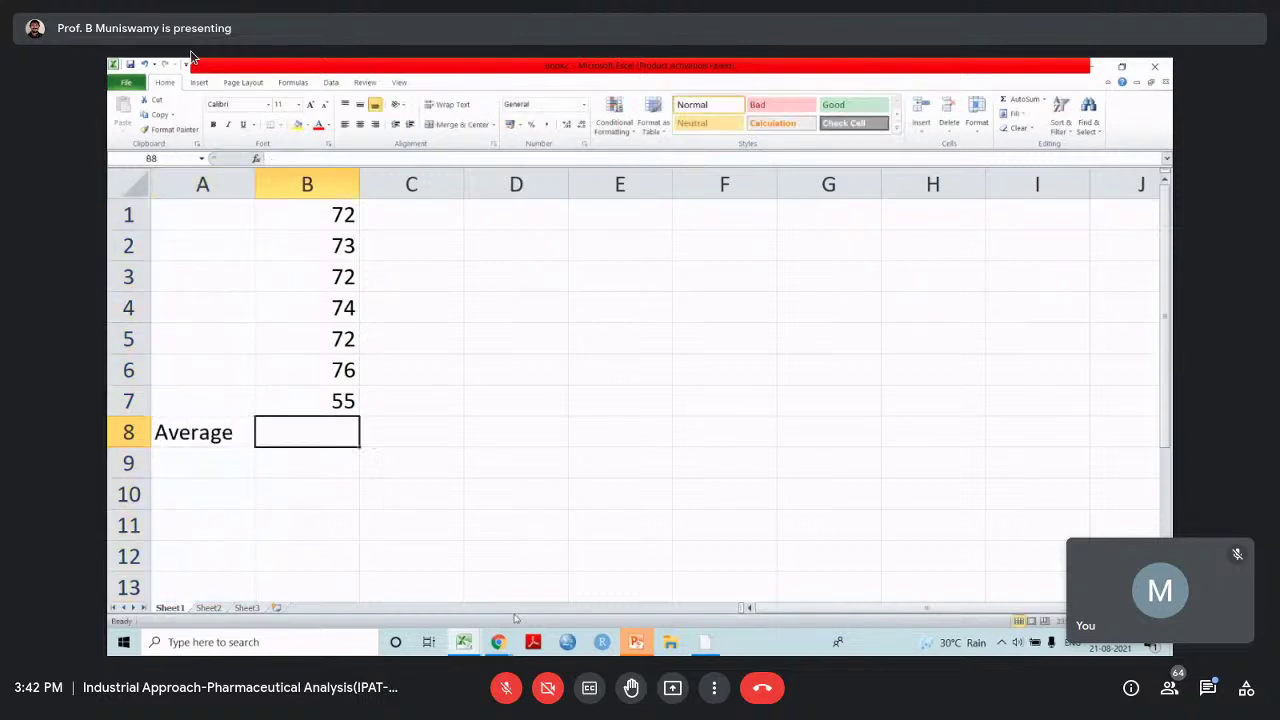
# Calculate the mean of B1:B7 in cell B8 with the AVERAGE function and select the result cell
pyautogui.write('=')
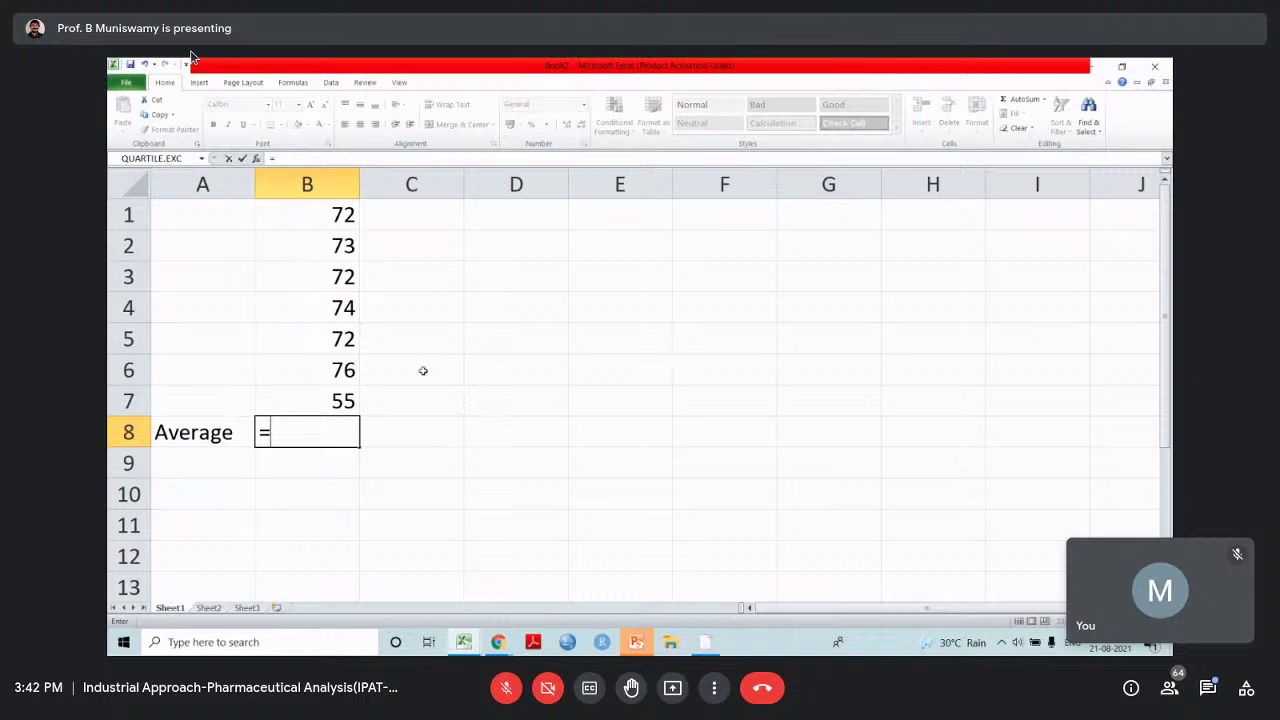
pyautogui.write('av')
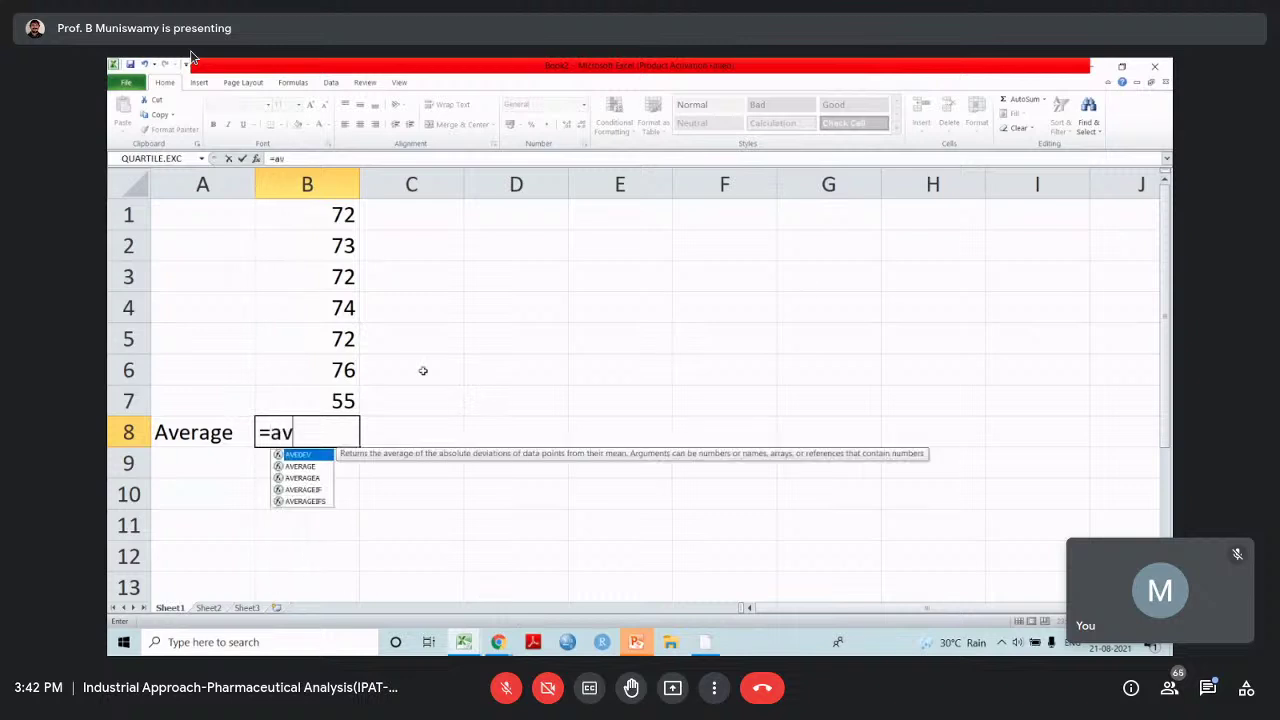
pyautogui.write('erage(')
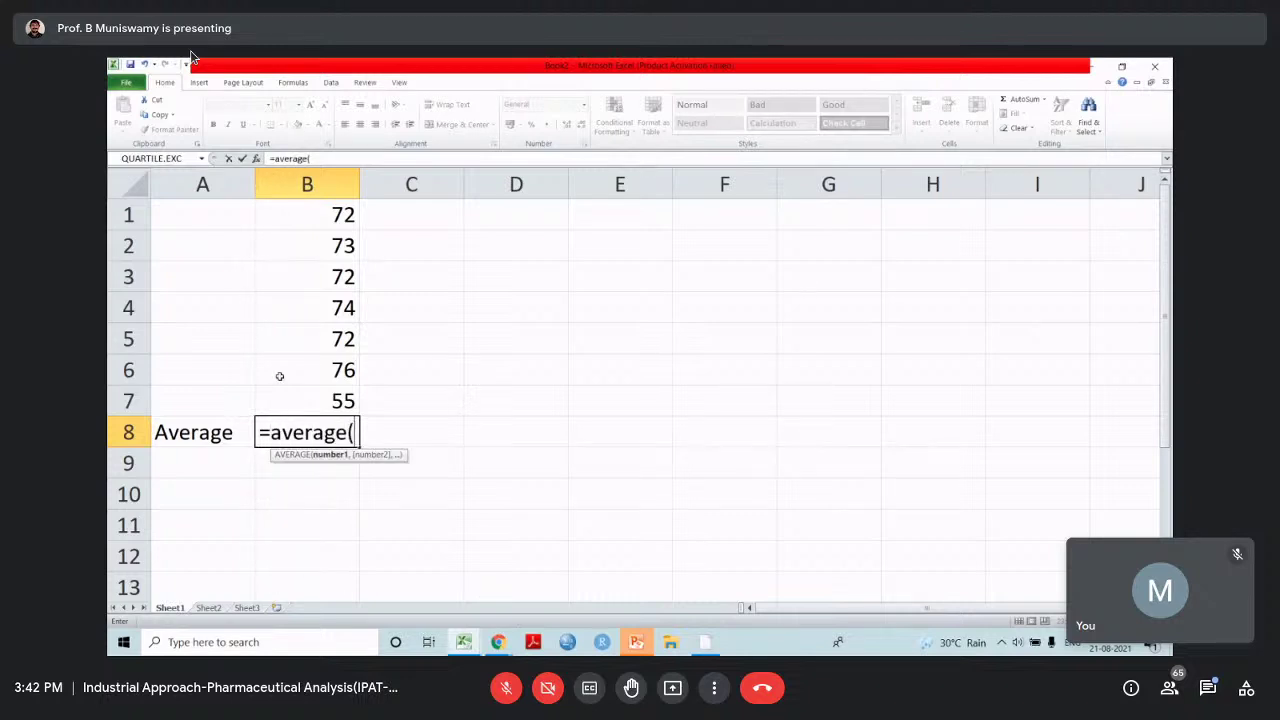
pyautogui.moveTo(314, 228); pyautogui.dragTo(306, 409)
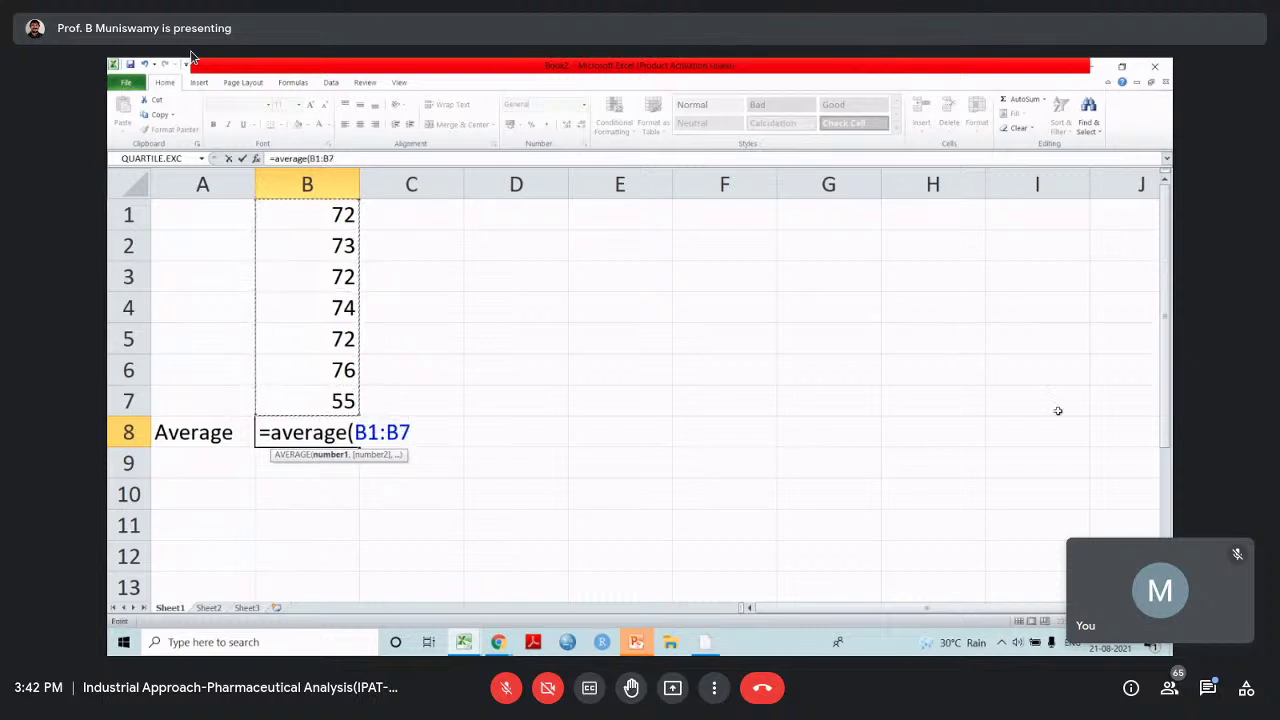
pyautogui.press('Return')
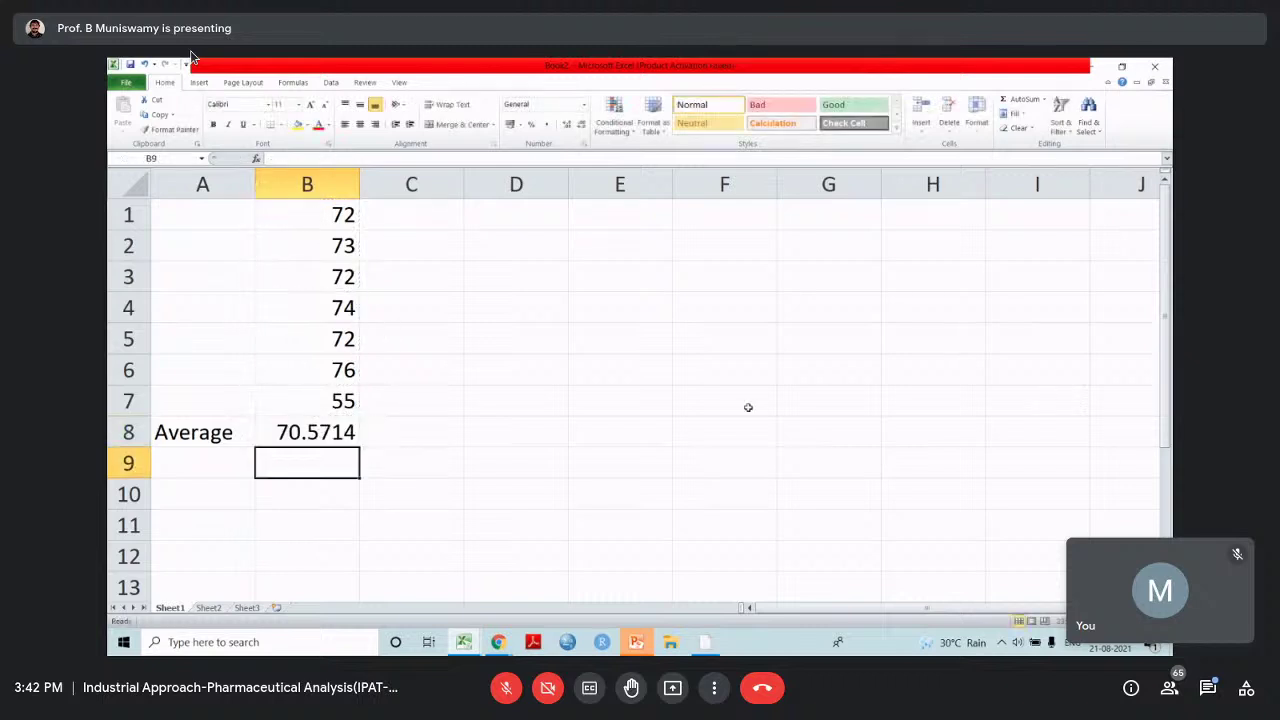
pyautogui.click(312, 436)
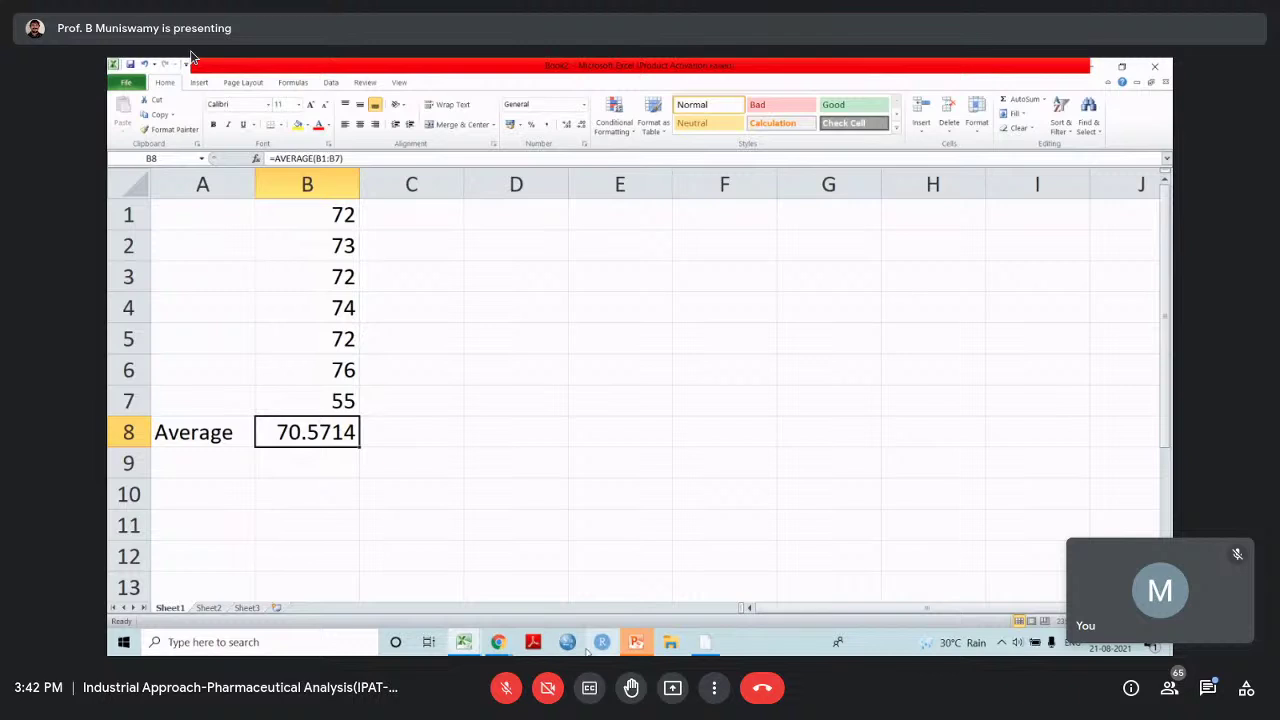
# Clear the value in cell B7 and undo the deletion
pyautogui.click(349, 402)
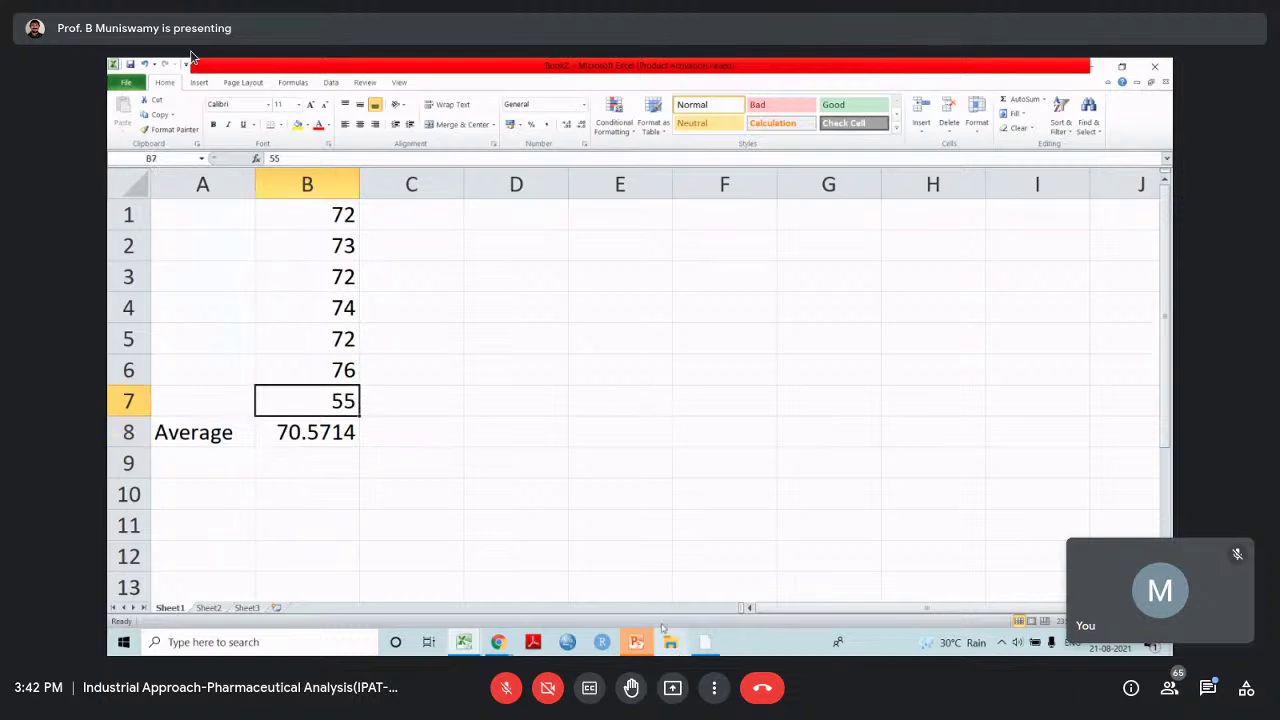
pyautogui.scroll(1, 660, 625)
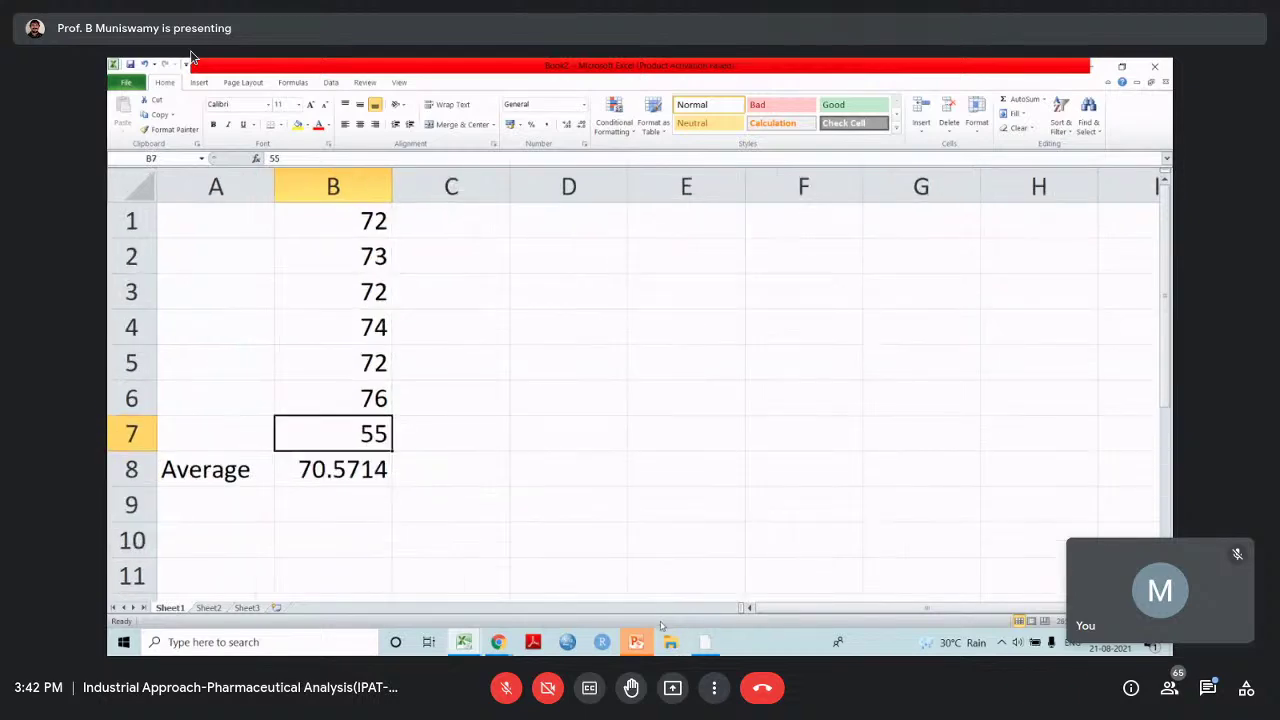
pyautogui.press('Delete')
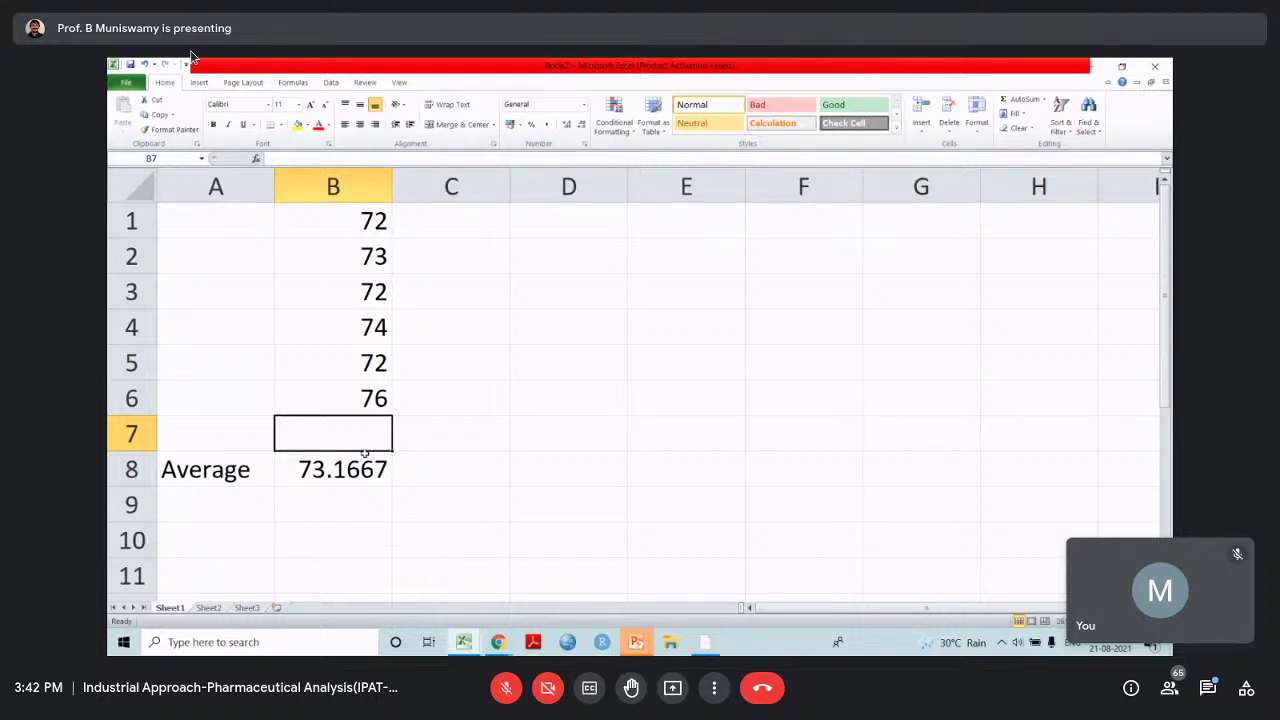
pyautogui.hotkey('ctrl', 'z')
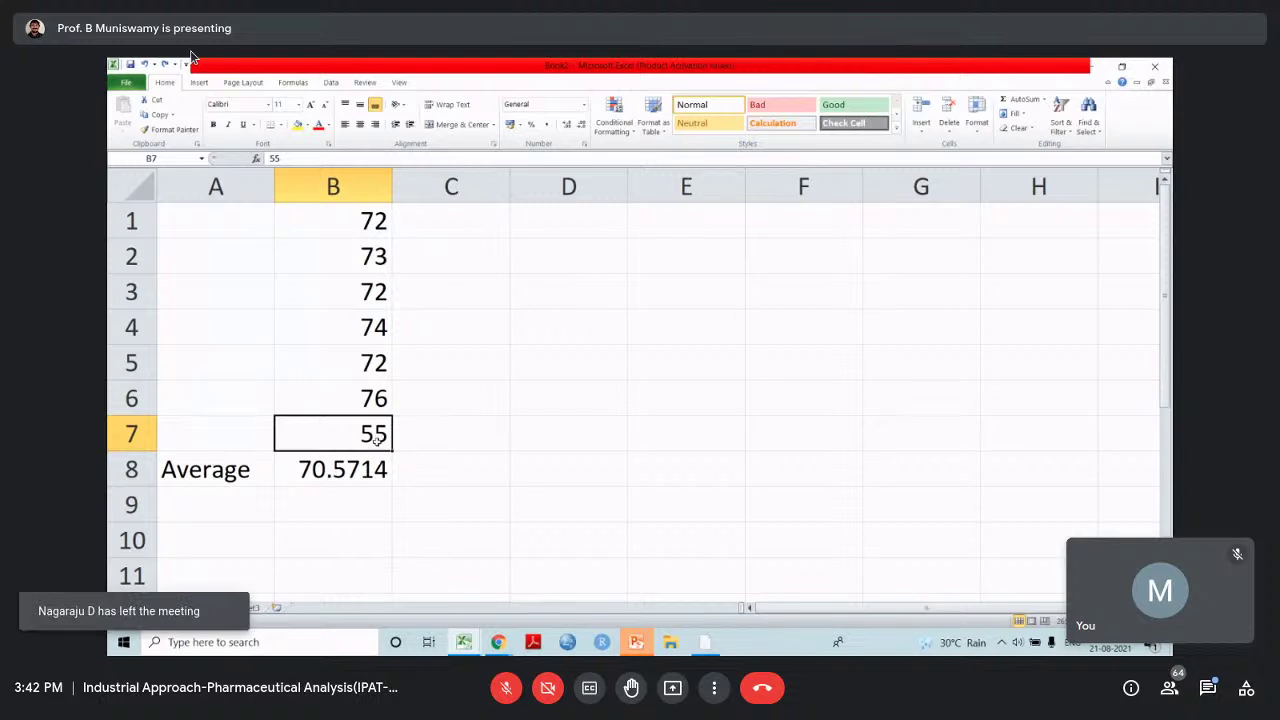
# Set cell B7 to 72 and replace it with 27 to test the effect on the average
pyautogui.write('72')
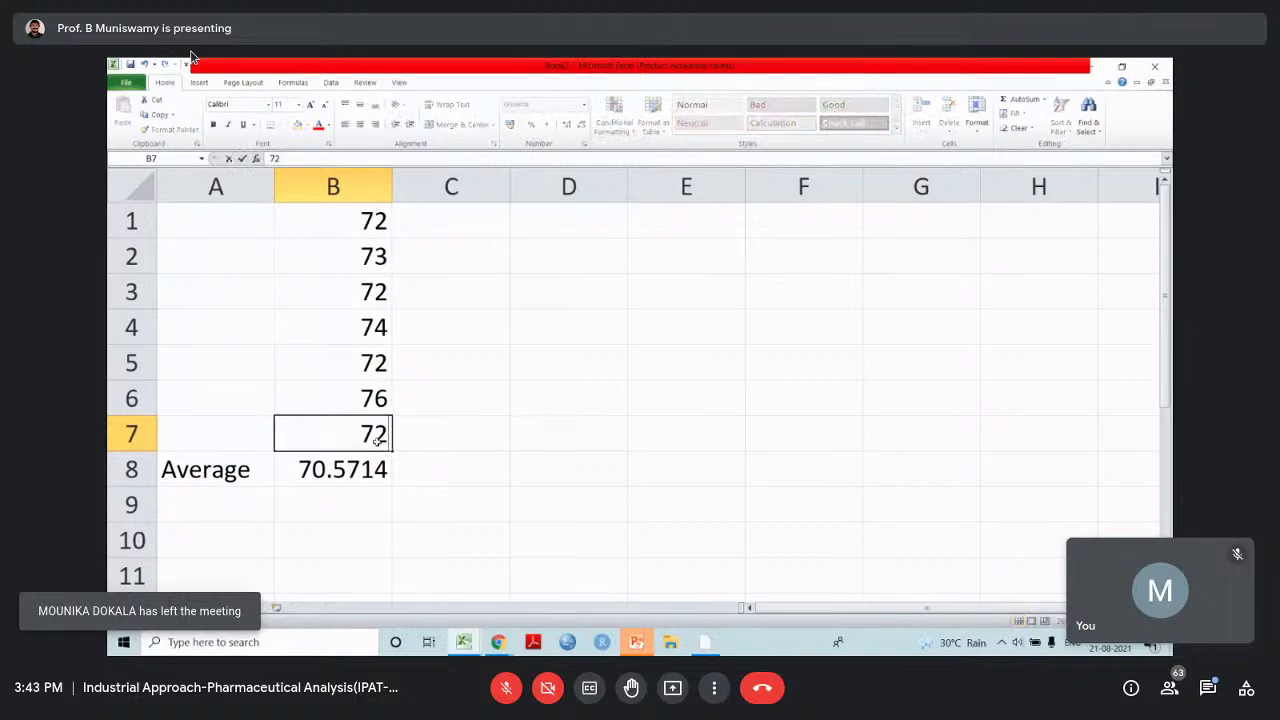
pyautogui.press('Return')
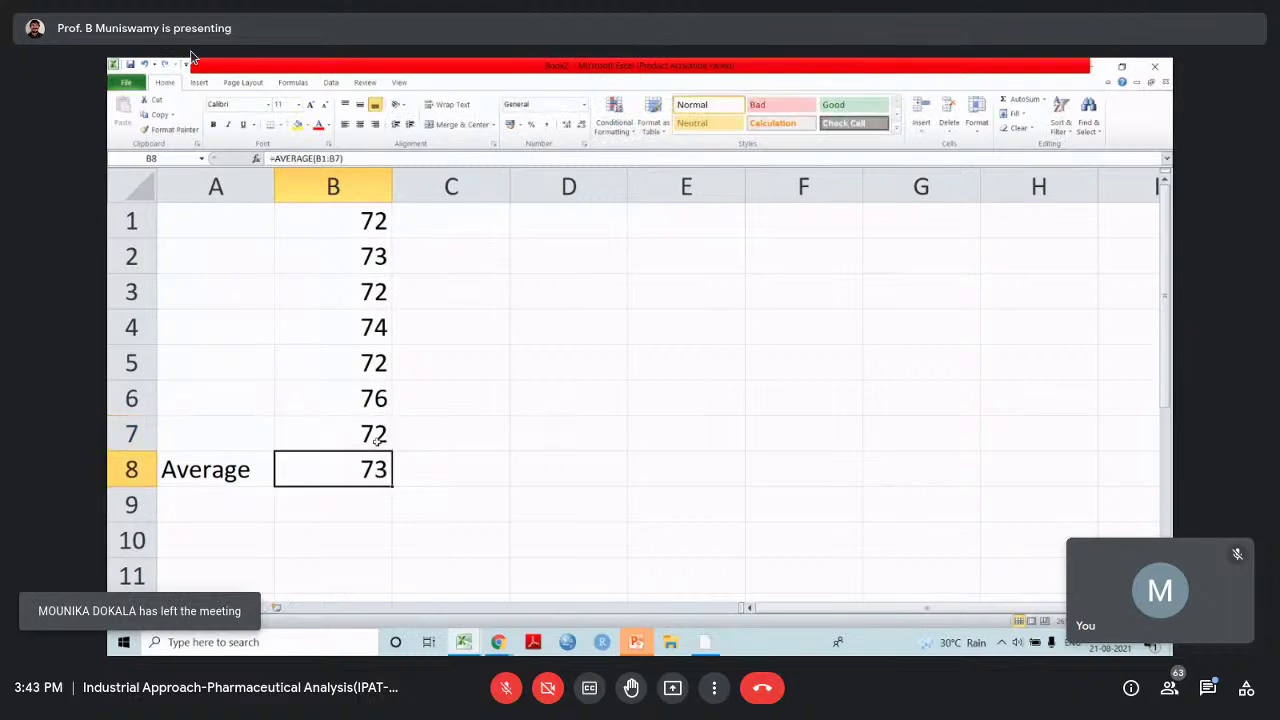
pyautogui.click(377, 440)
pyautogui.write('27')
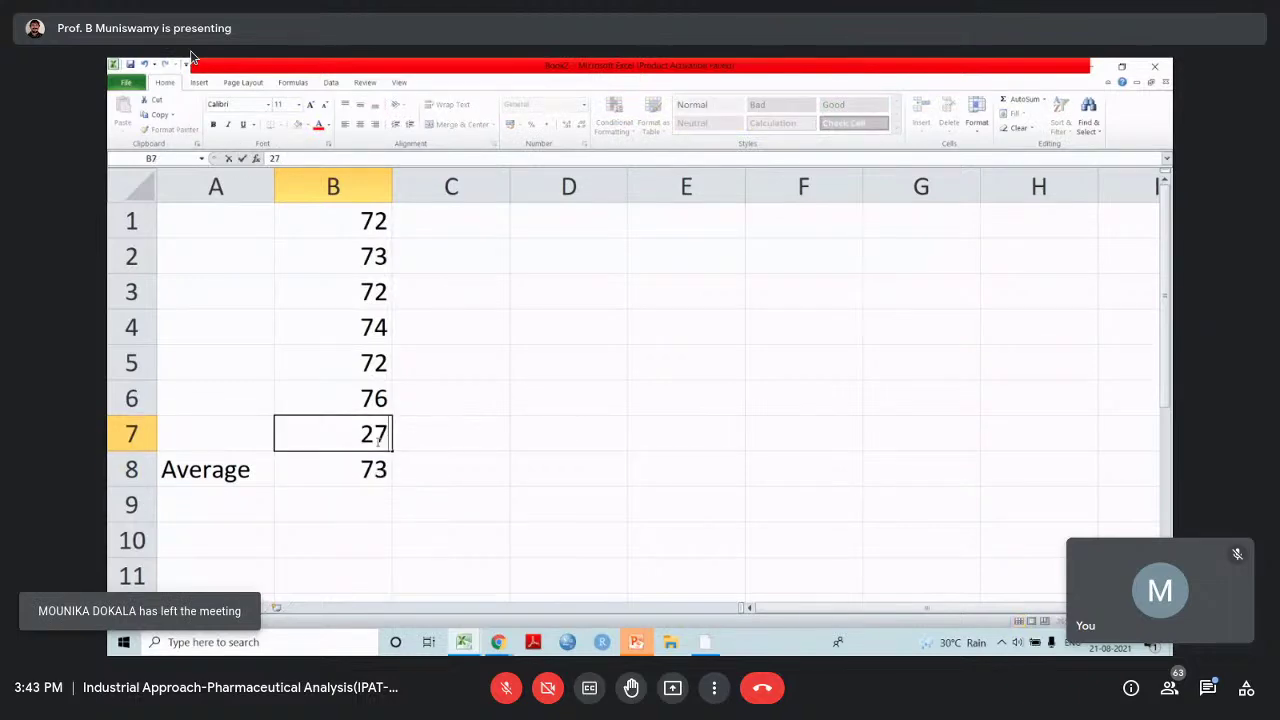
pyautogui.press('Return')
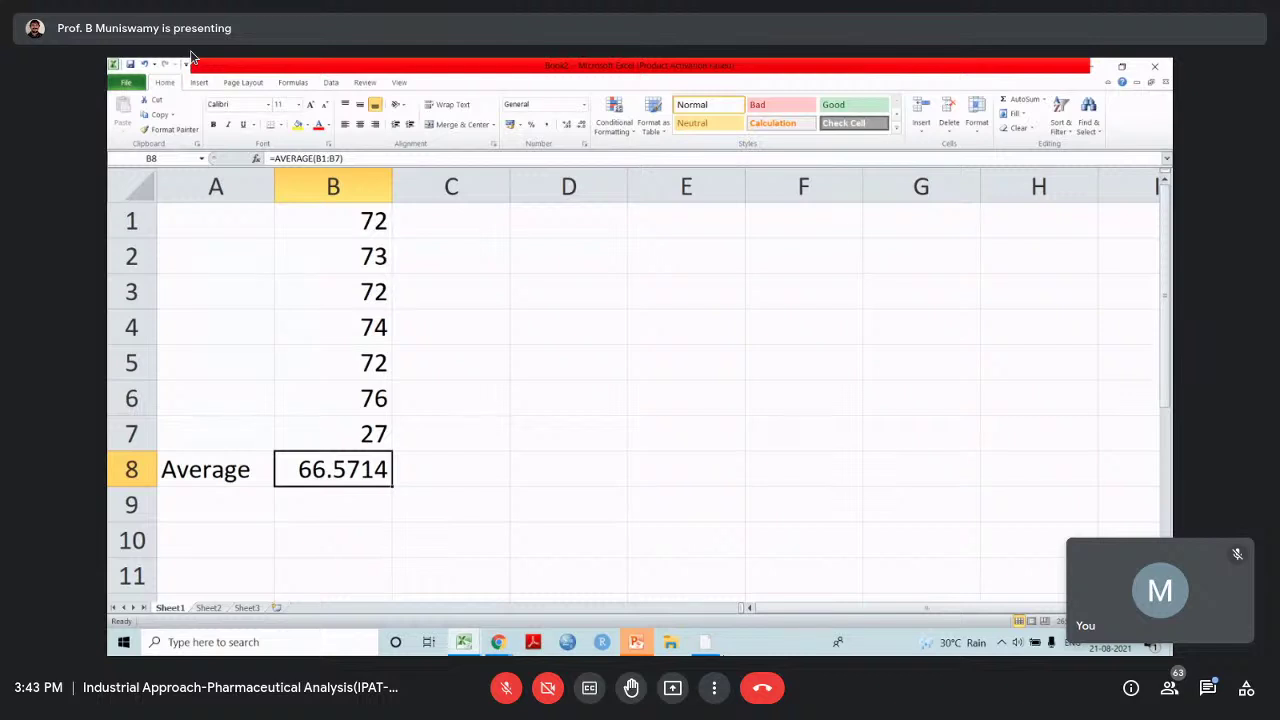
pyautogui.click(351, 507)
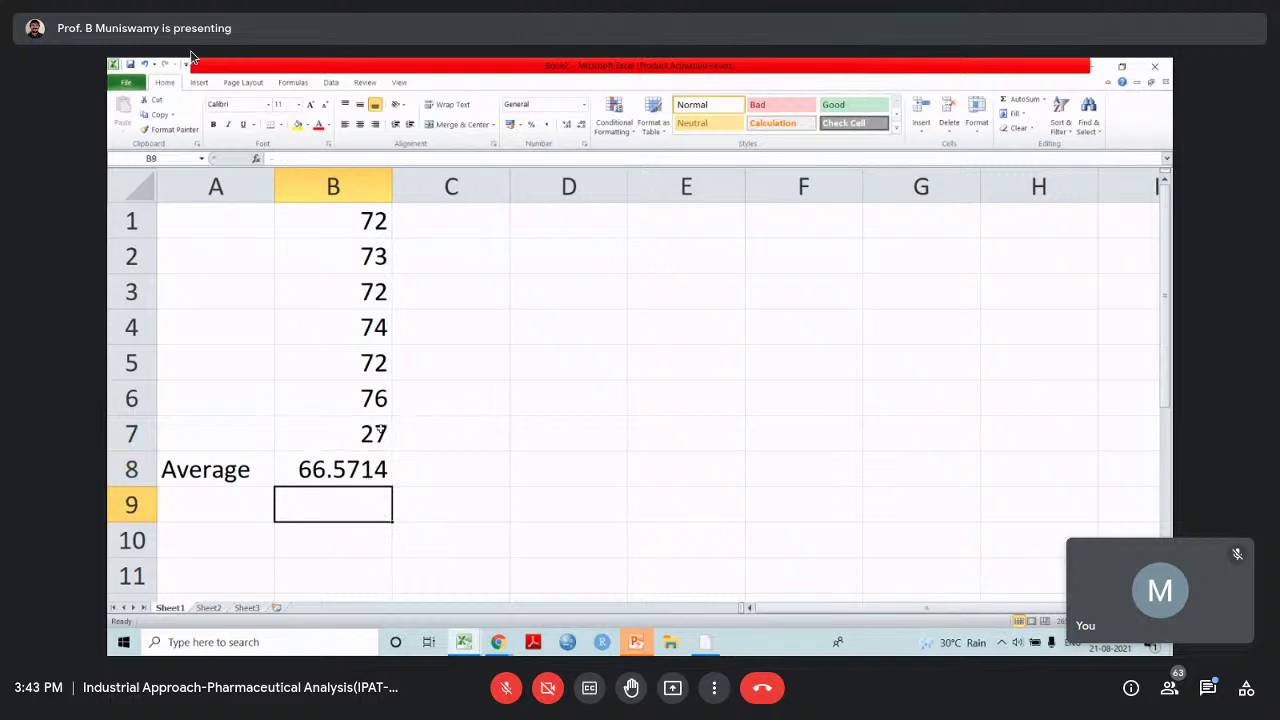
pyautogui.click(378, 432)
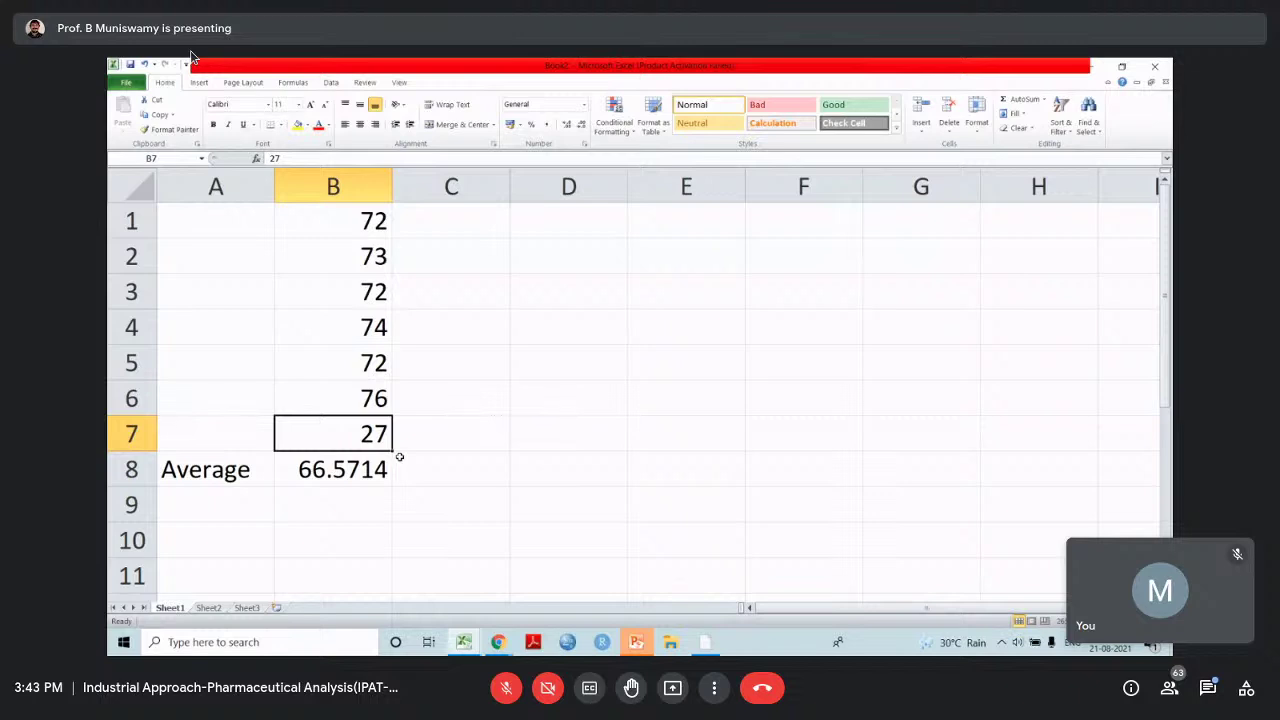
# Examine the average in B8 against the values in B1:B6 and the extreme value in B7
pyautogui.click(334, 479)
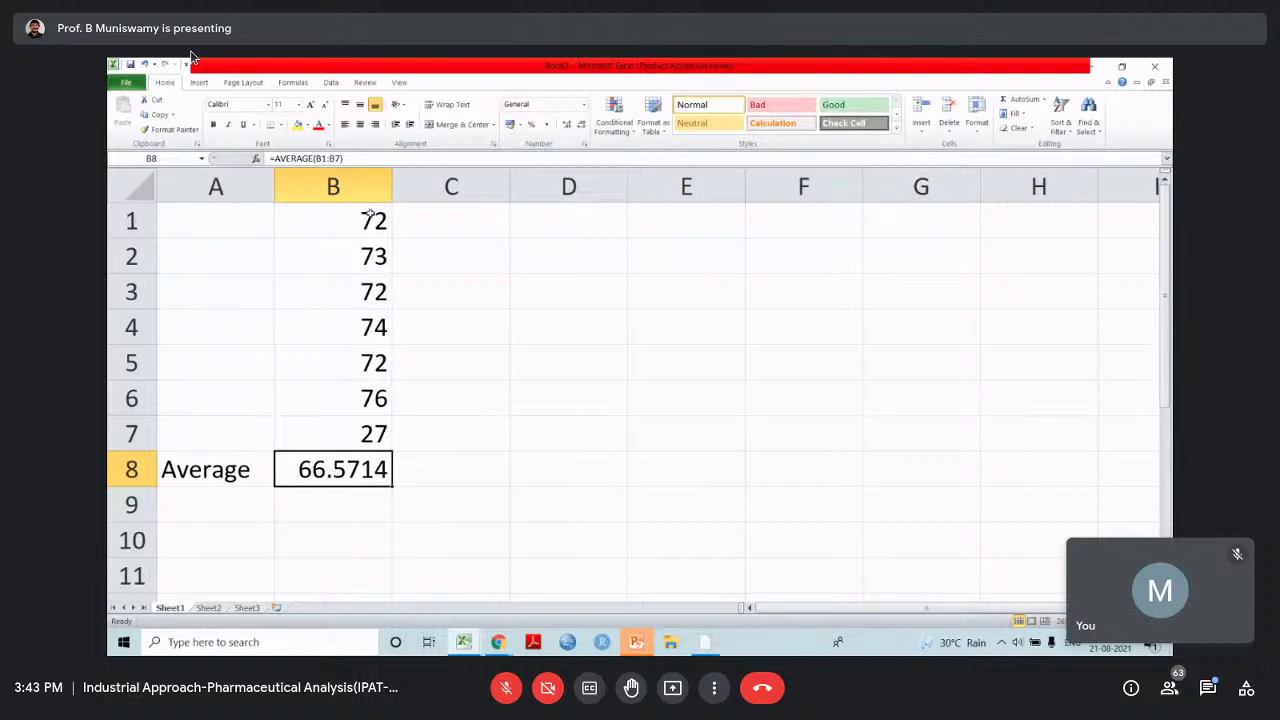
pyautogui.moveTo(370, 218); pyautogui.dragTo(360, 400)
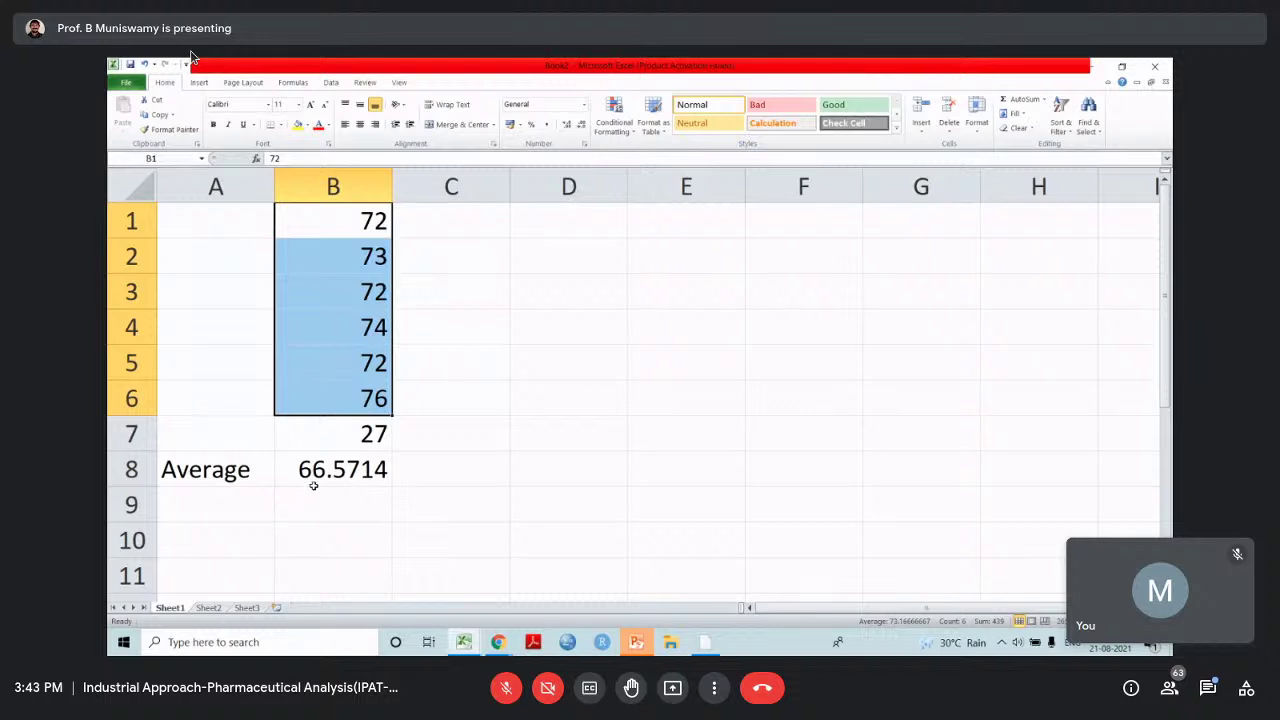
pyautogui.click(372, 430)
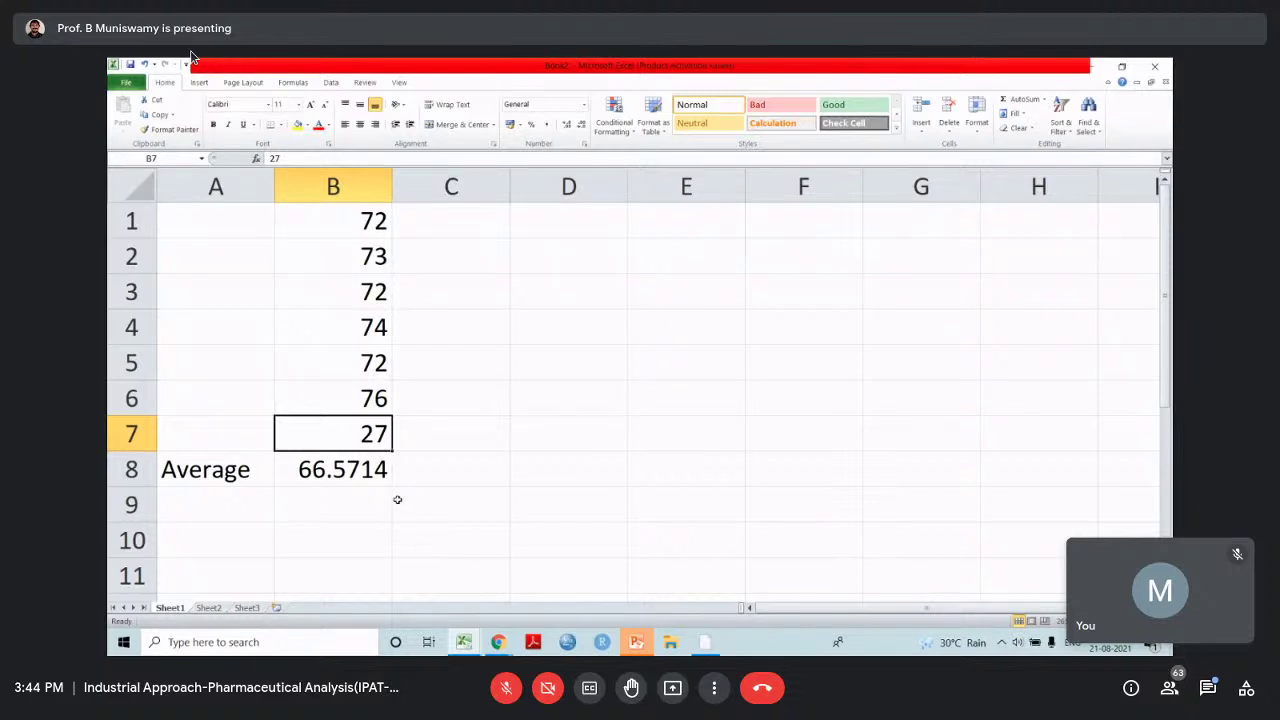
# Enter the data in ascending order across D1:J1 as 27, 72, 72, 72, 73, 74 and 76
pyautogui.scroll(-1, 397, 505)
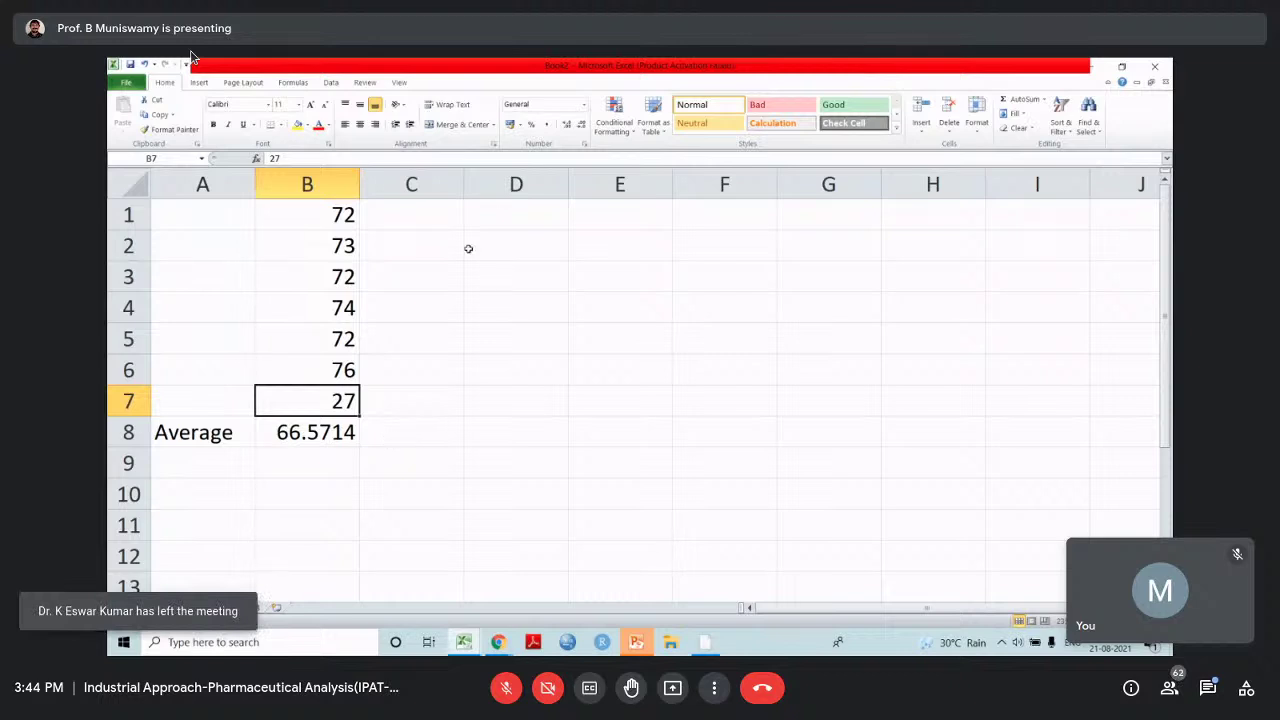
pyautogui.click(489, 217)
pyautogui.scroll(-1, 492, 250)
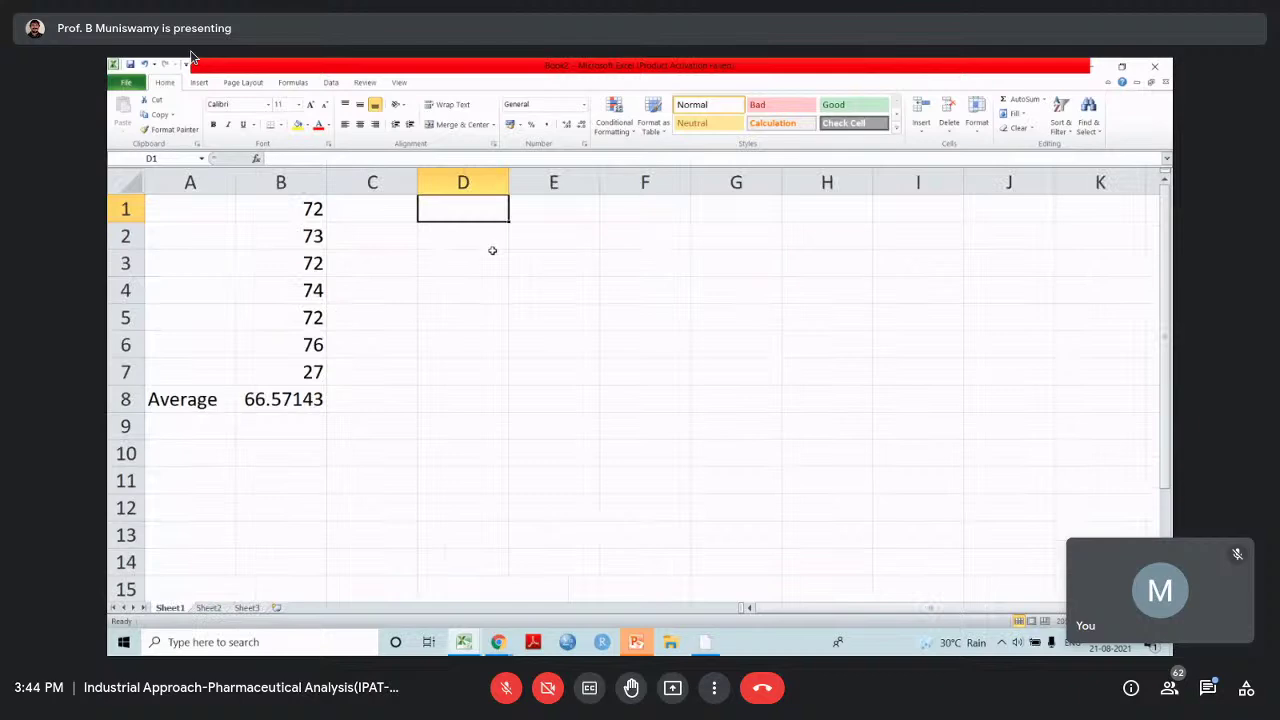
pyautogui.write('27')
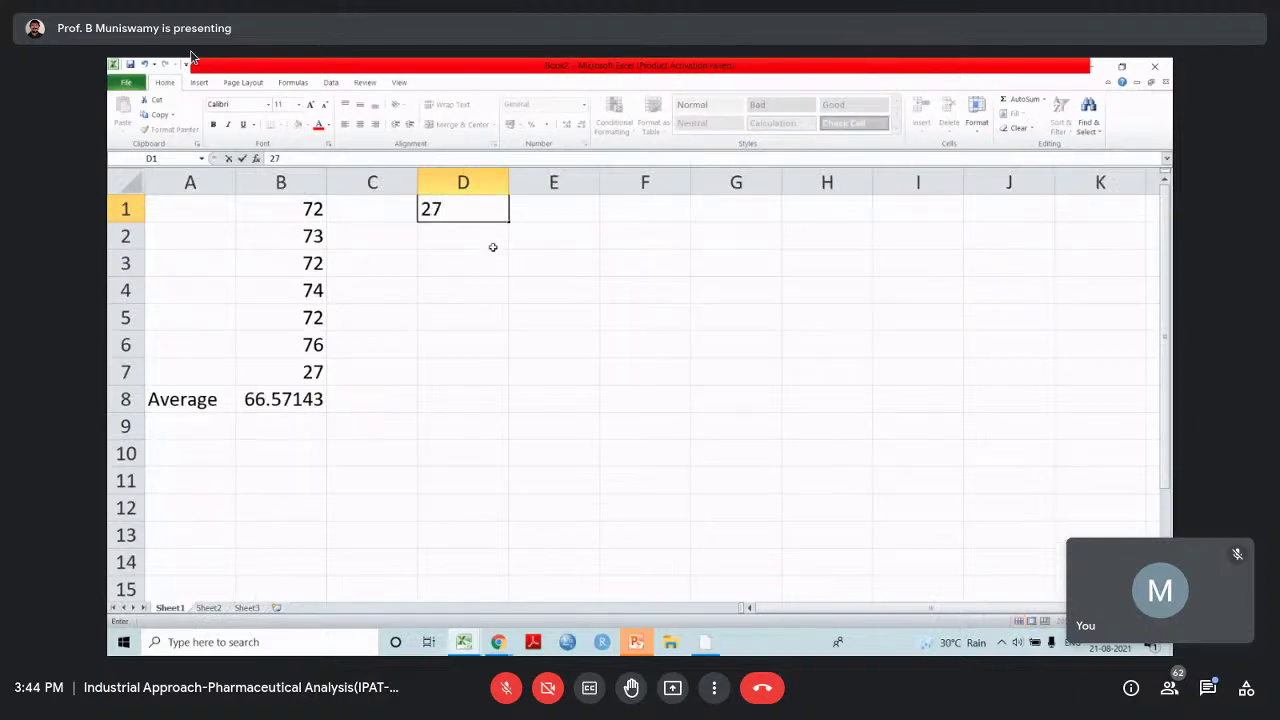
pyautogui.press('Tab')
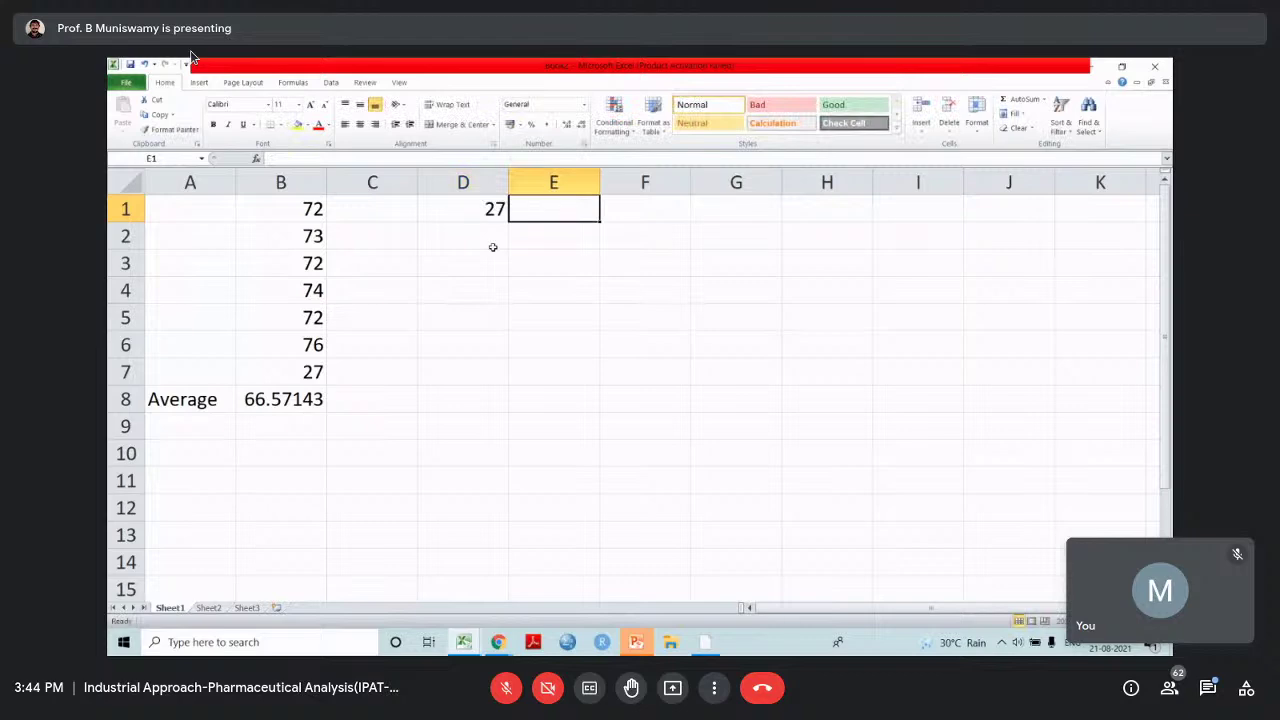
pyautogui.write('72')
pyautogui.press('Tab')
pyautogui.write('72')
pyautogui.press('Tab')
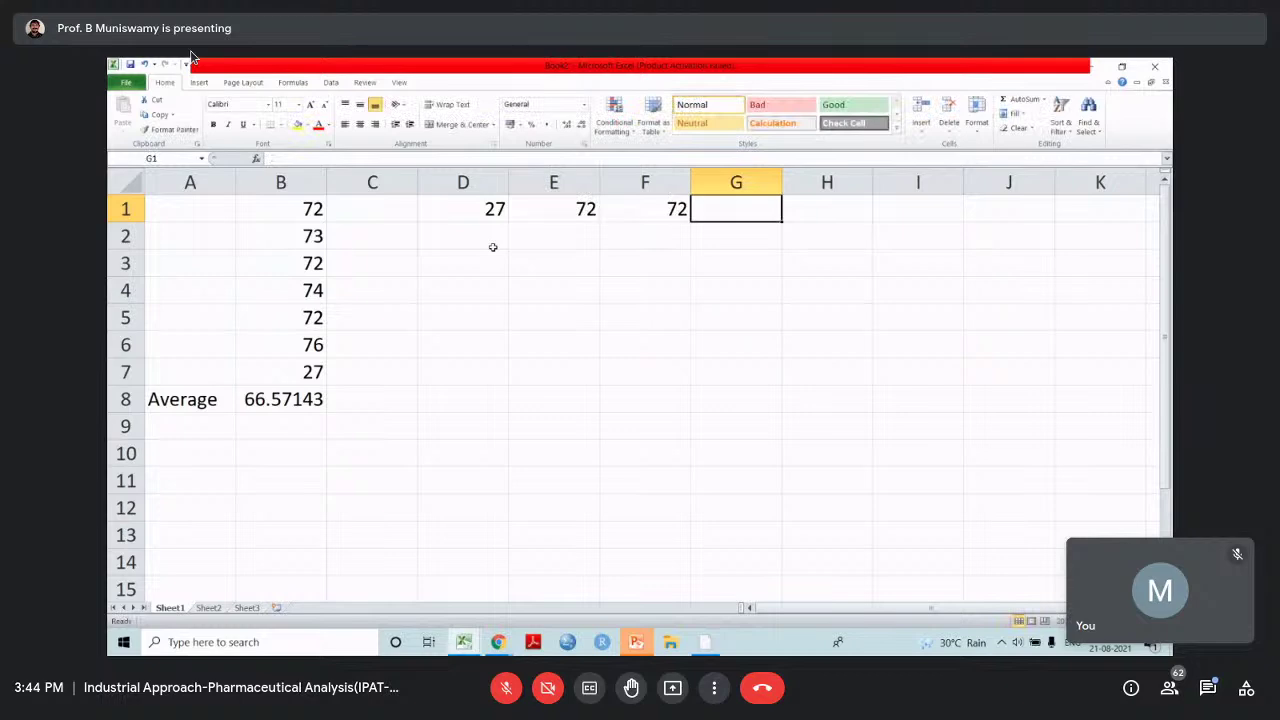
pyautogui.write('72')
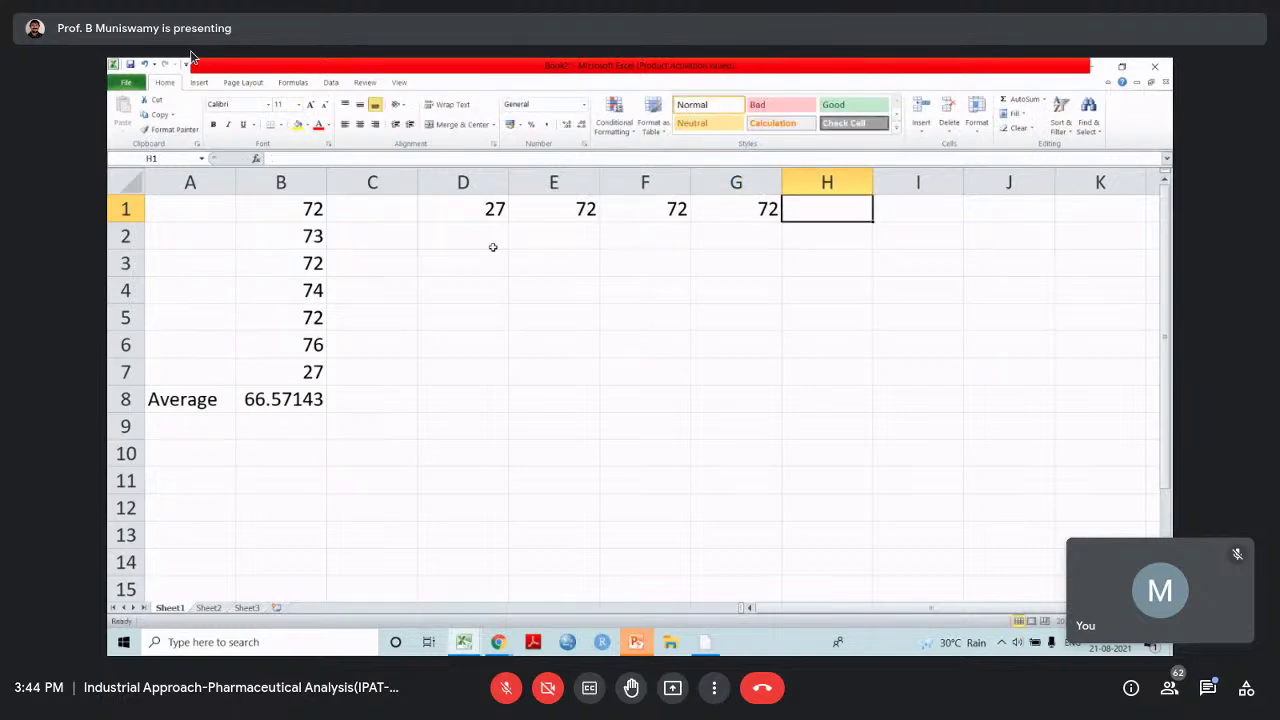
pyautogui.write('73')
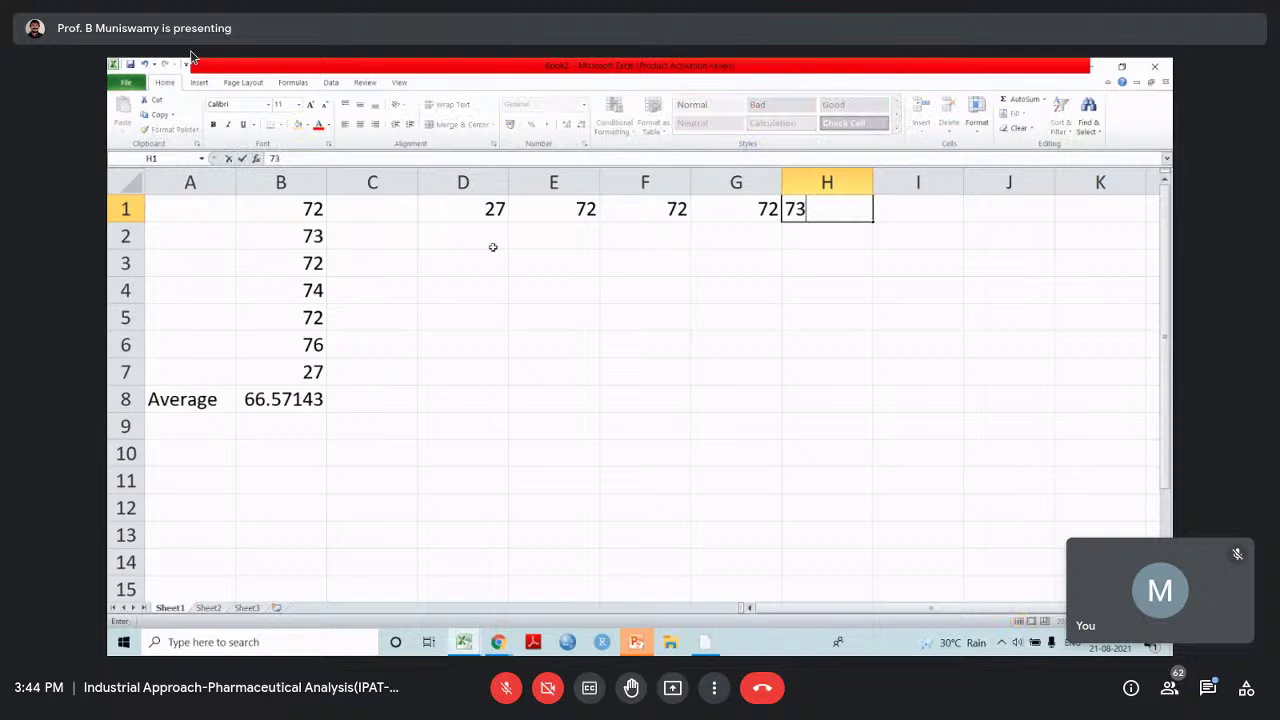
pyautogui.press('Tab')
pyautogui.write('74')
pyautogui.press('Tab')
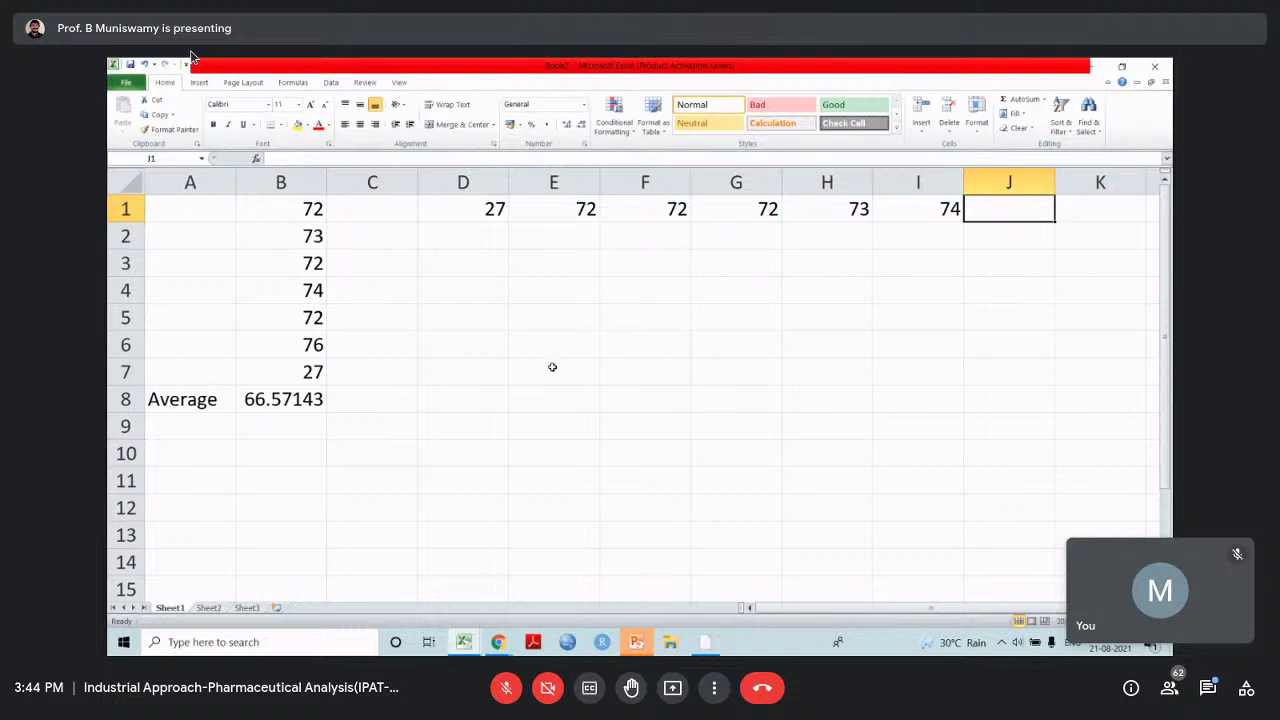
pyautogui.write('76')
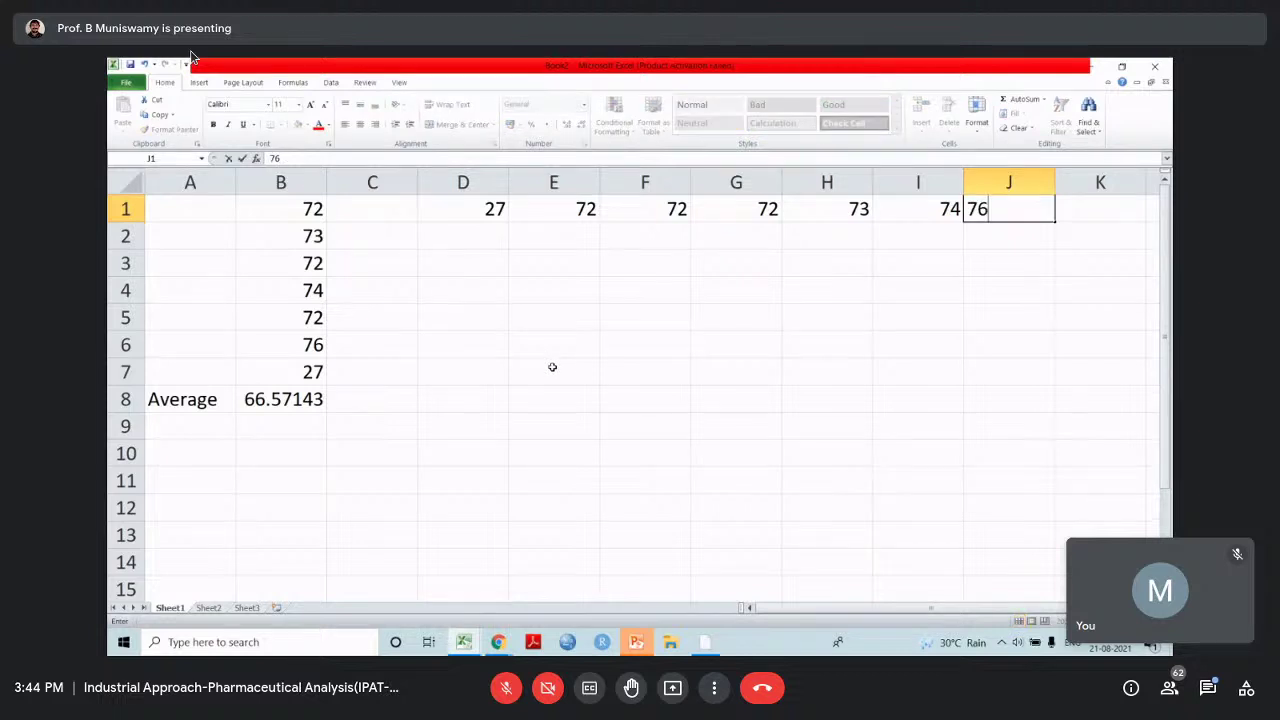
pyautogui.press('Return')
# Center the values in D1:J1 and highlight the middle value in G1 with a yellow fill
pyautogui.moveTo(468, 206); pyautogui.dragTo(1024, 209)
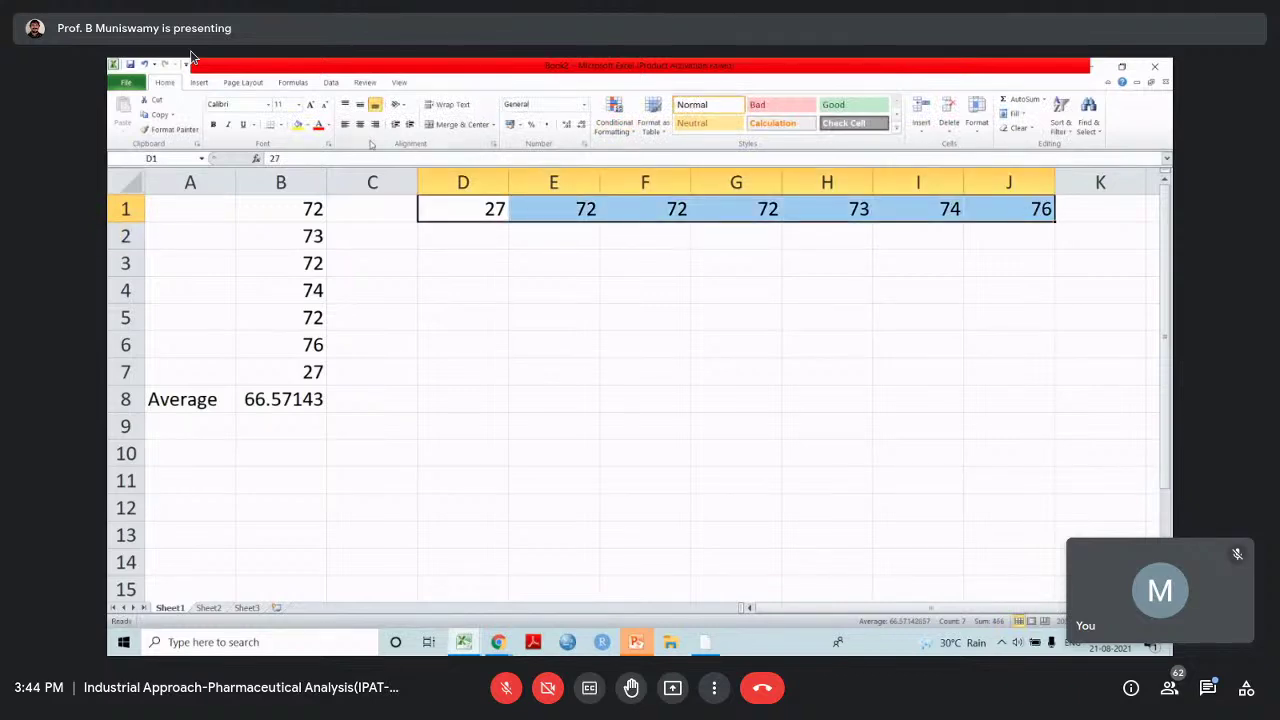
pyautogui.click(360, 124)
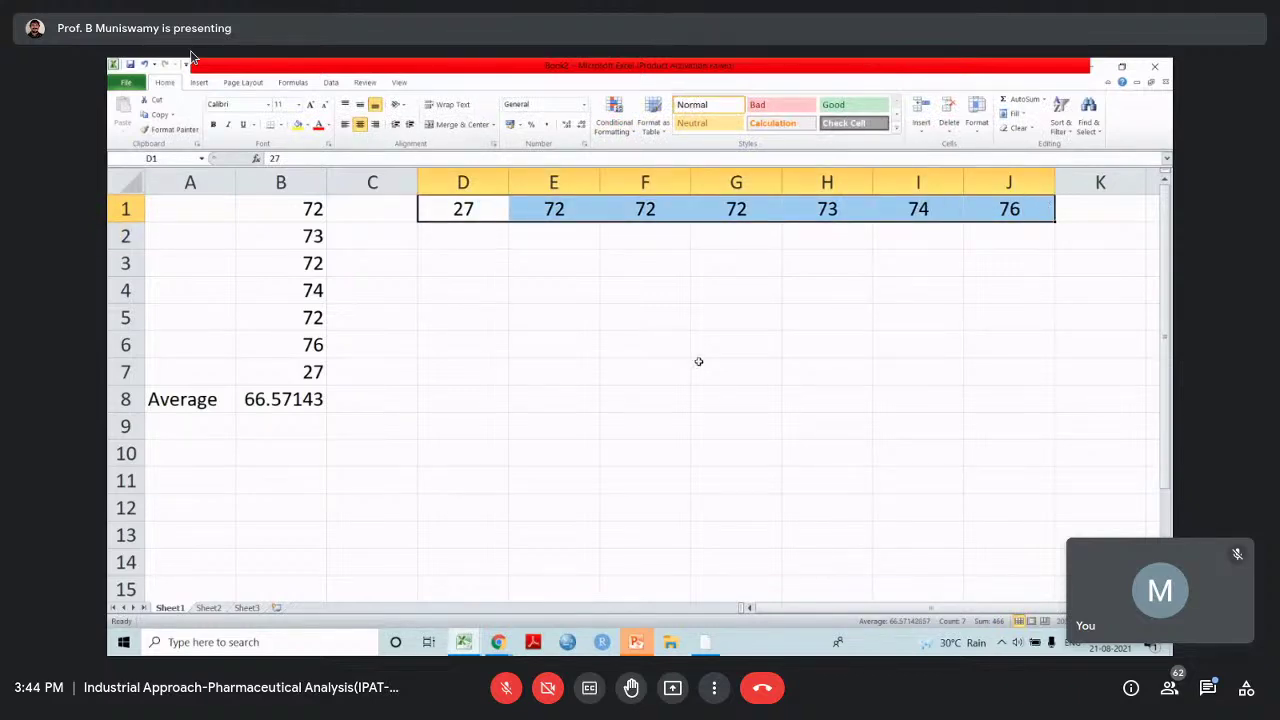
pyautogui.click(735, 212)
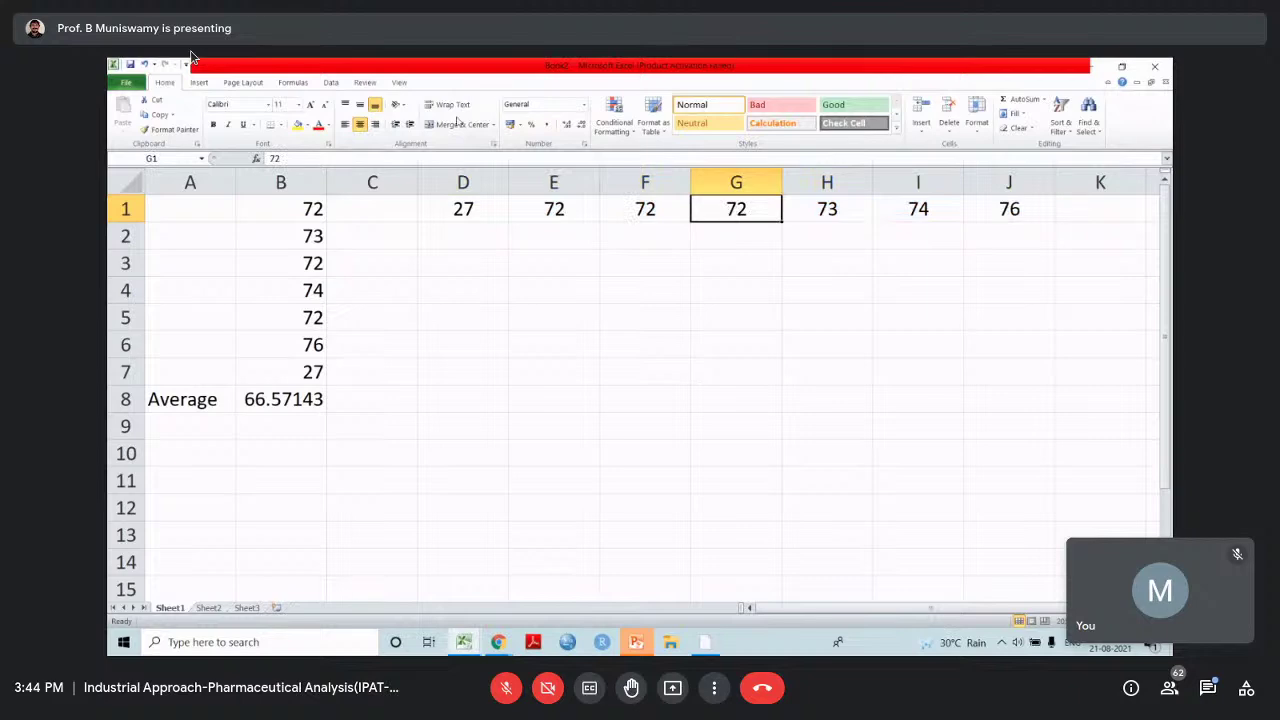
pyautogui.click(297, 124)
pyautogui.click(848, 292)
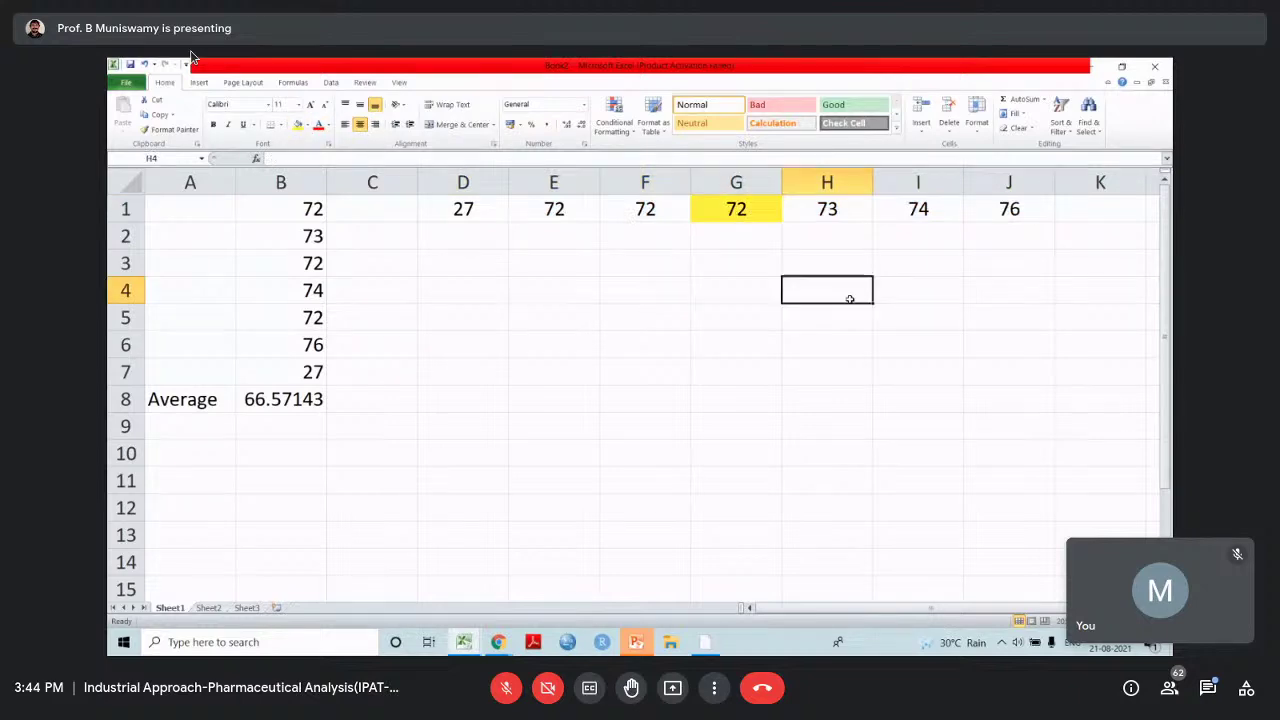
pyautogui.click(722, 211)
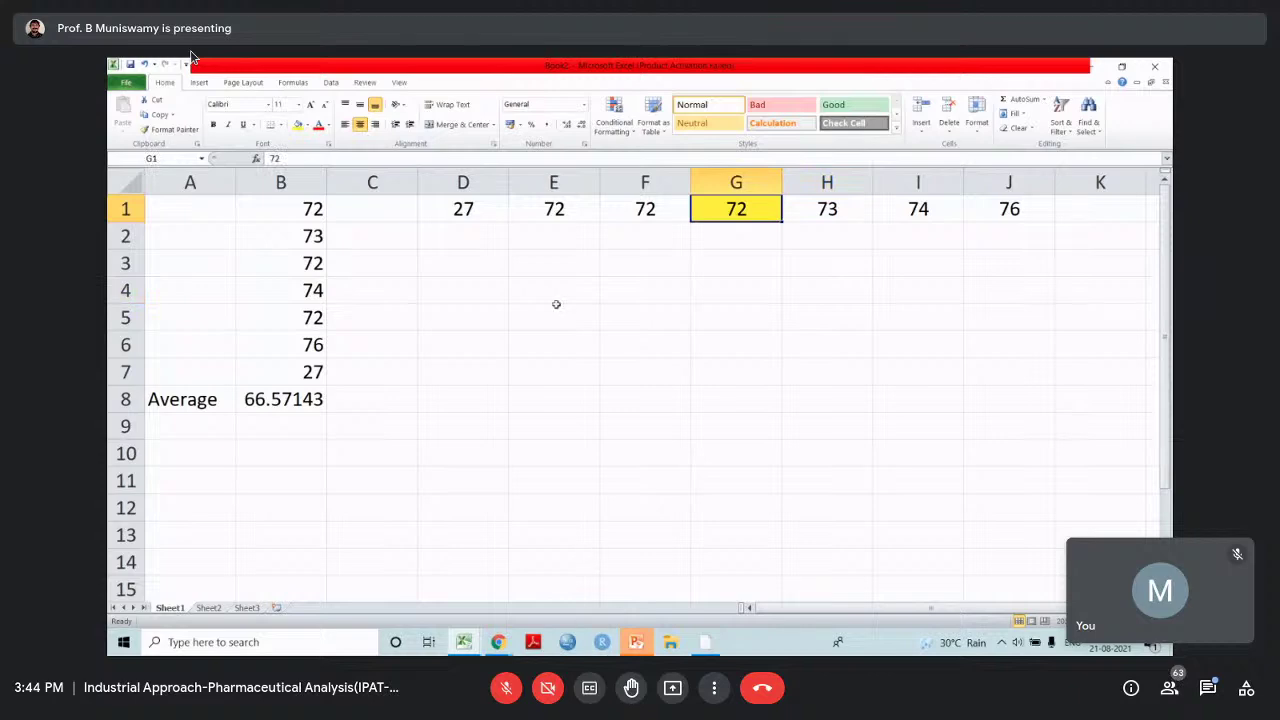
# Change the end values of the sorted row to 47 in D1 and 86 in J1
pyautogui.click(465, 214)
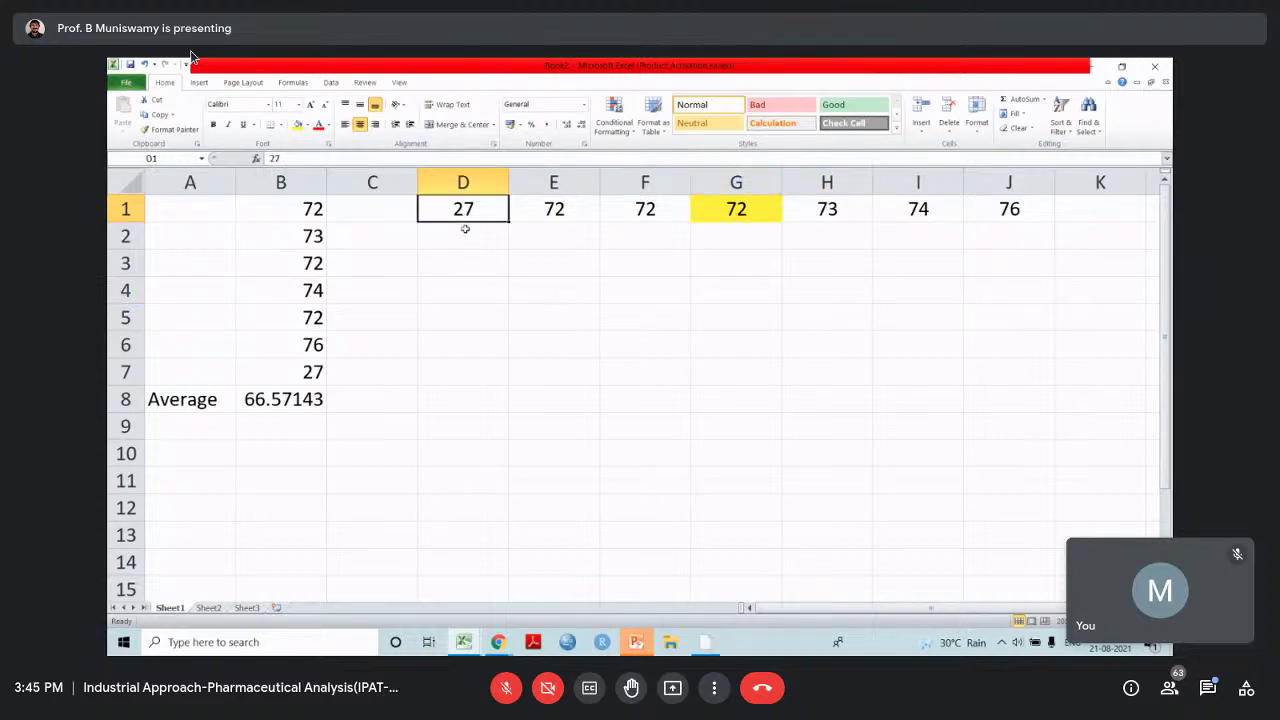
pyautogui.write('47')
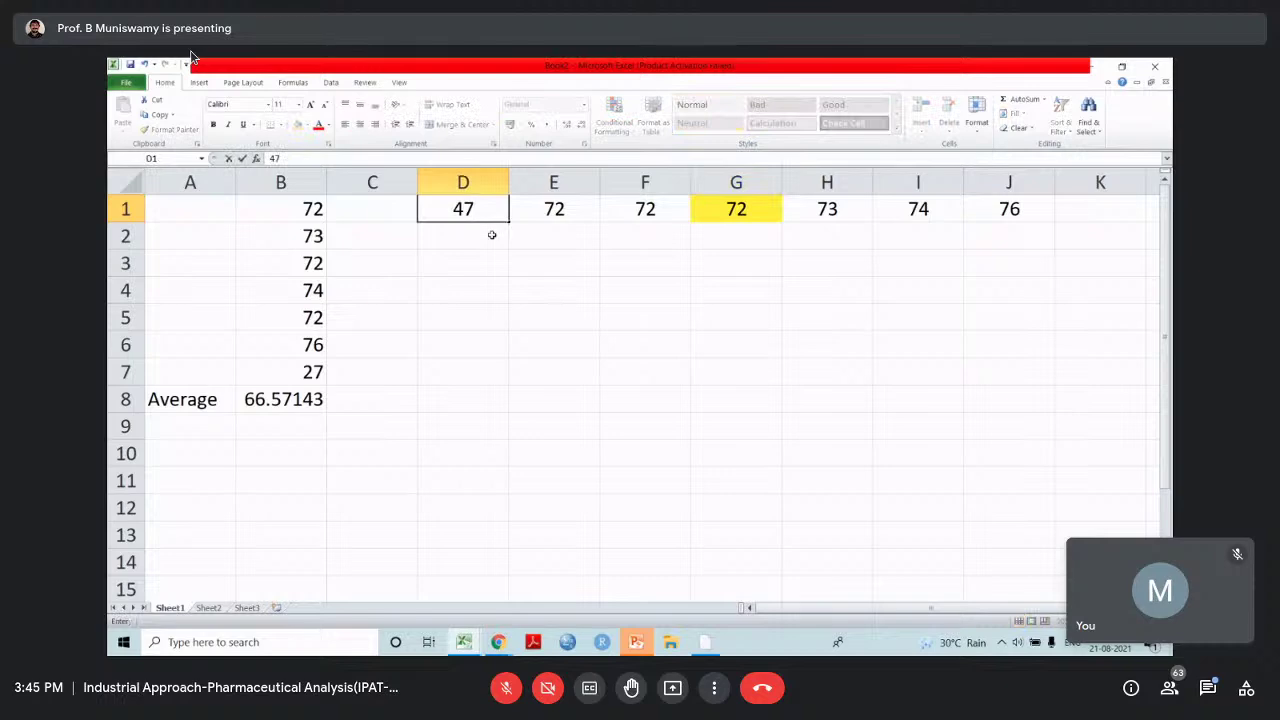
pyautogui.press('Return')
pyautogui.click(474, 216)
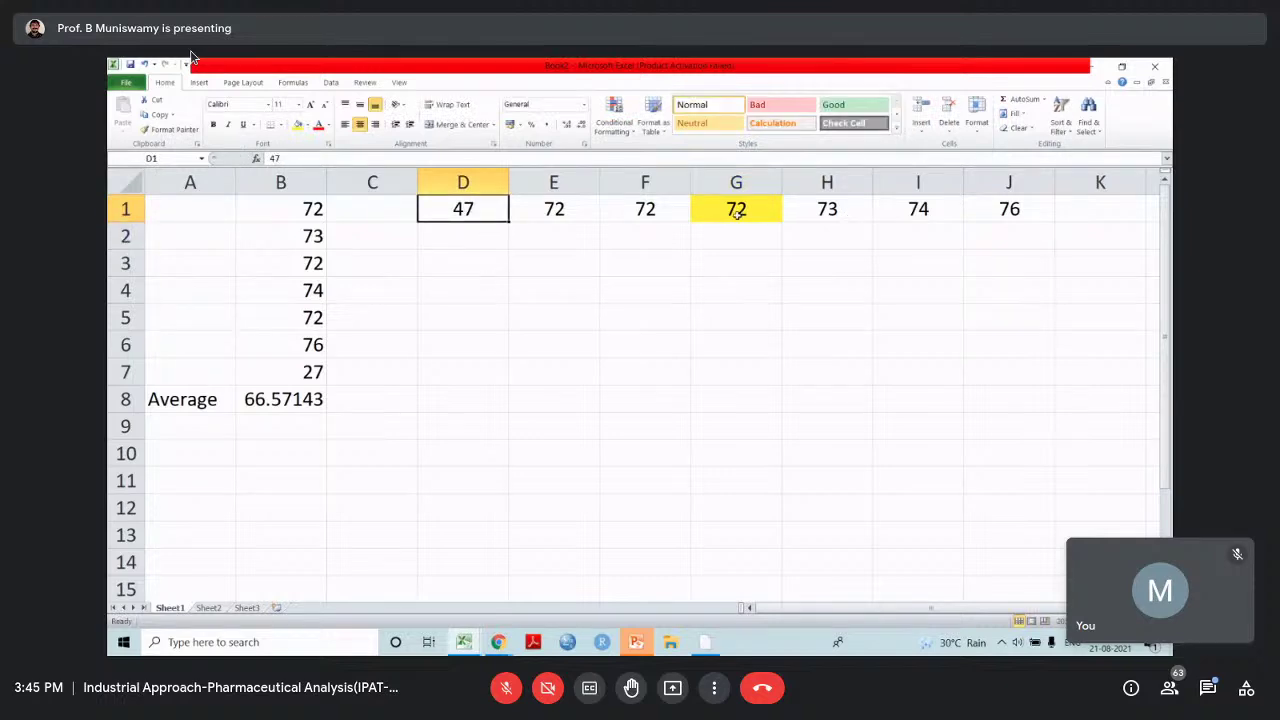
pyautogui.click(996, 207)
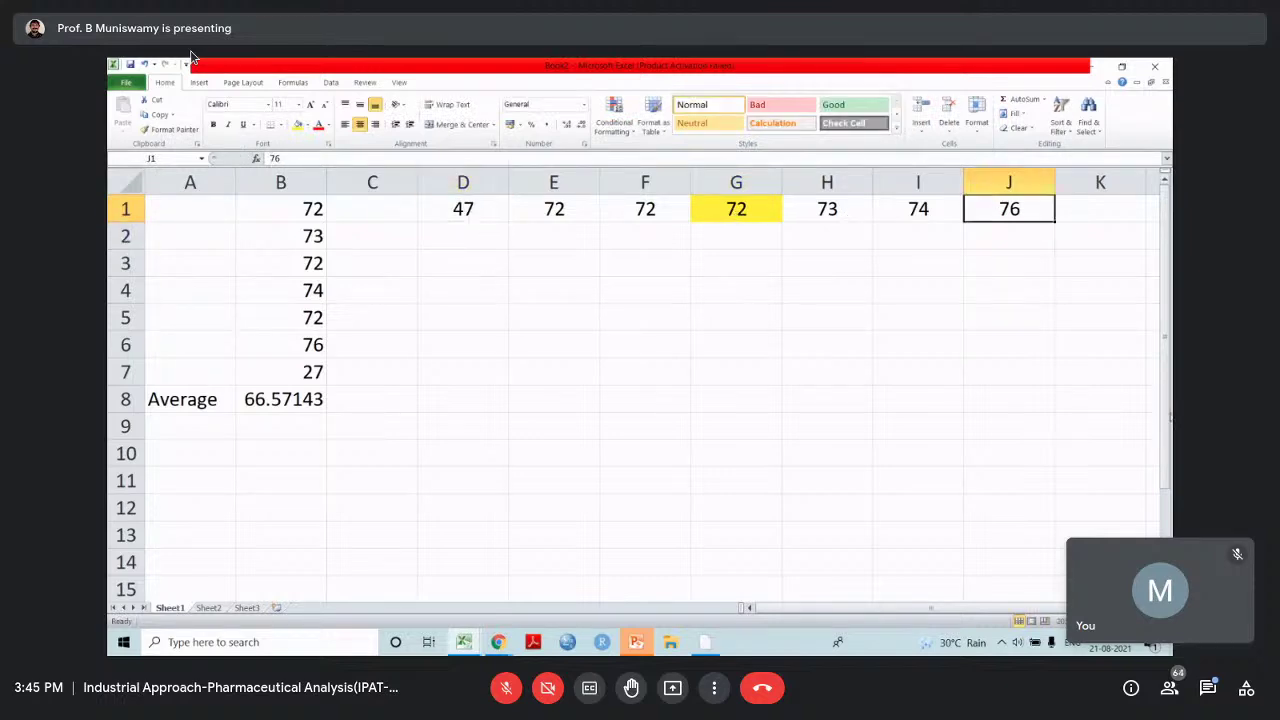
pyautogui.write('86')
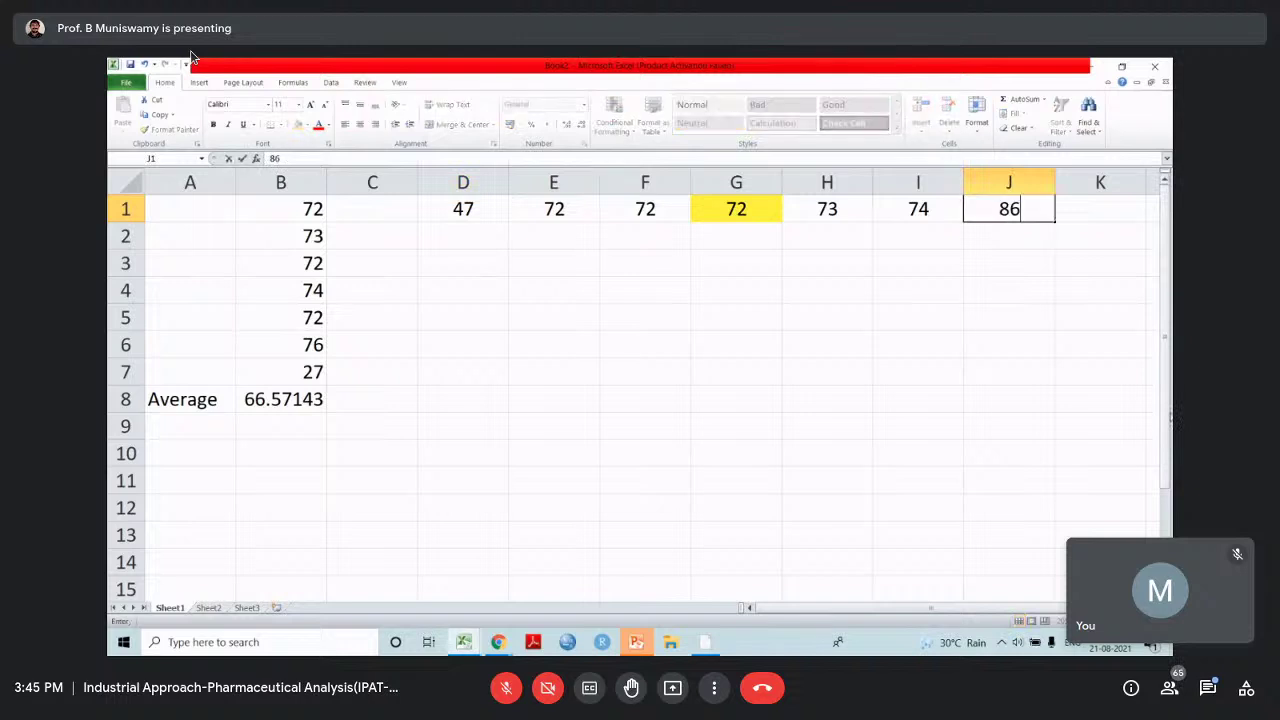
pyautogui.press('Return')
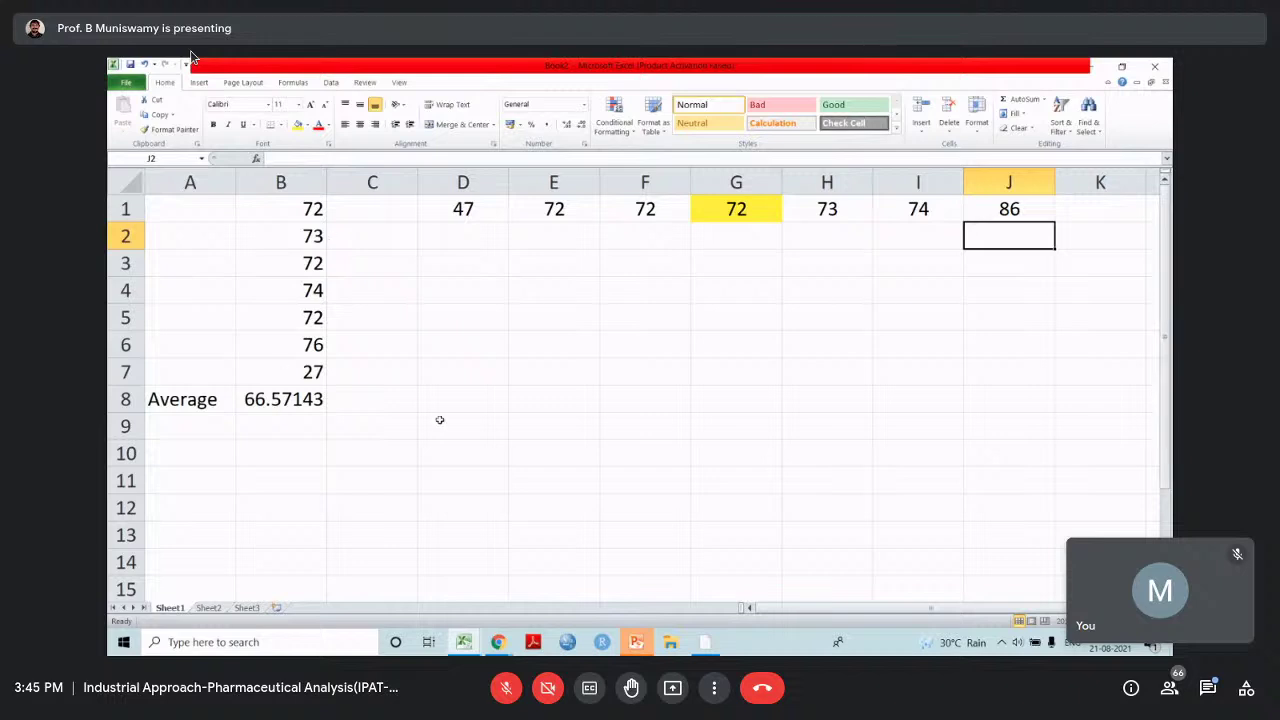
# Clear the extreme value in B7 and change the label in A8 to Mean
pyautogui.click(318, 372)
pyautogui.press('Delete')
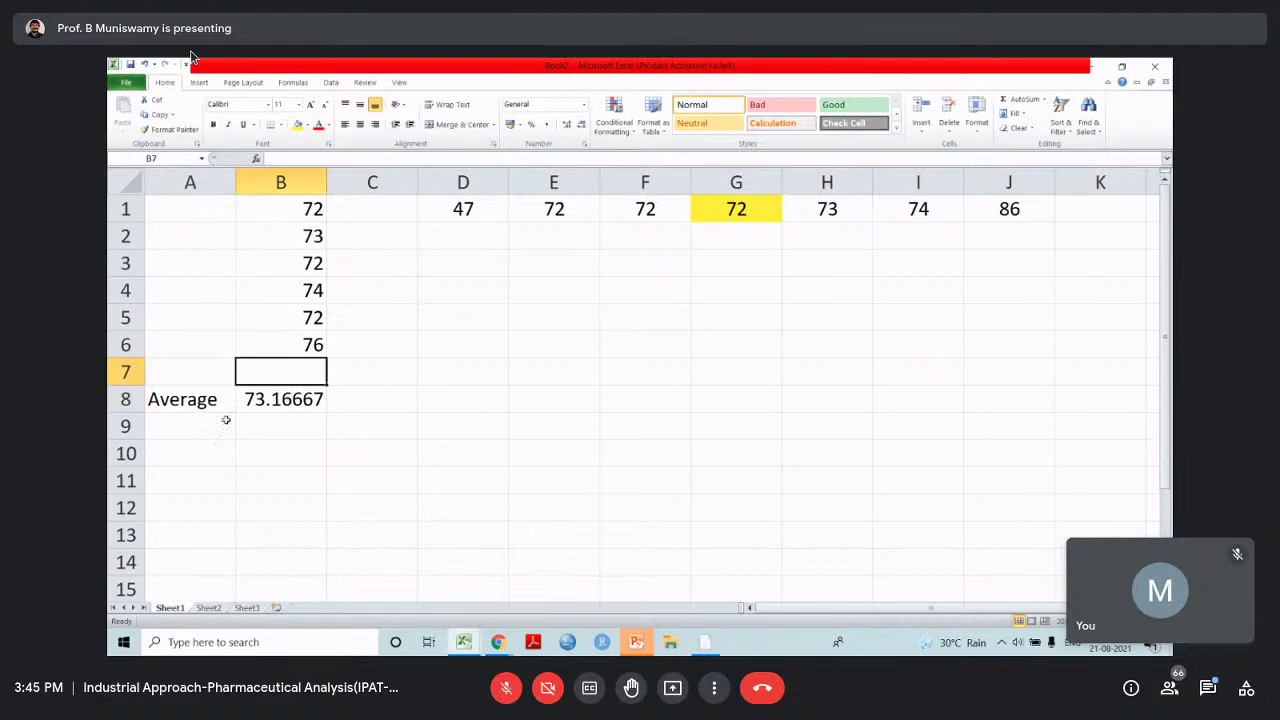
pyautogui.click(193, 403)
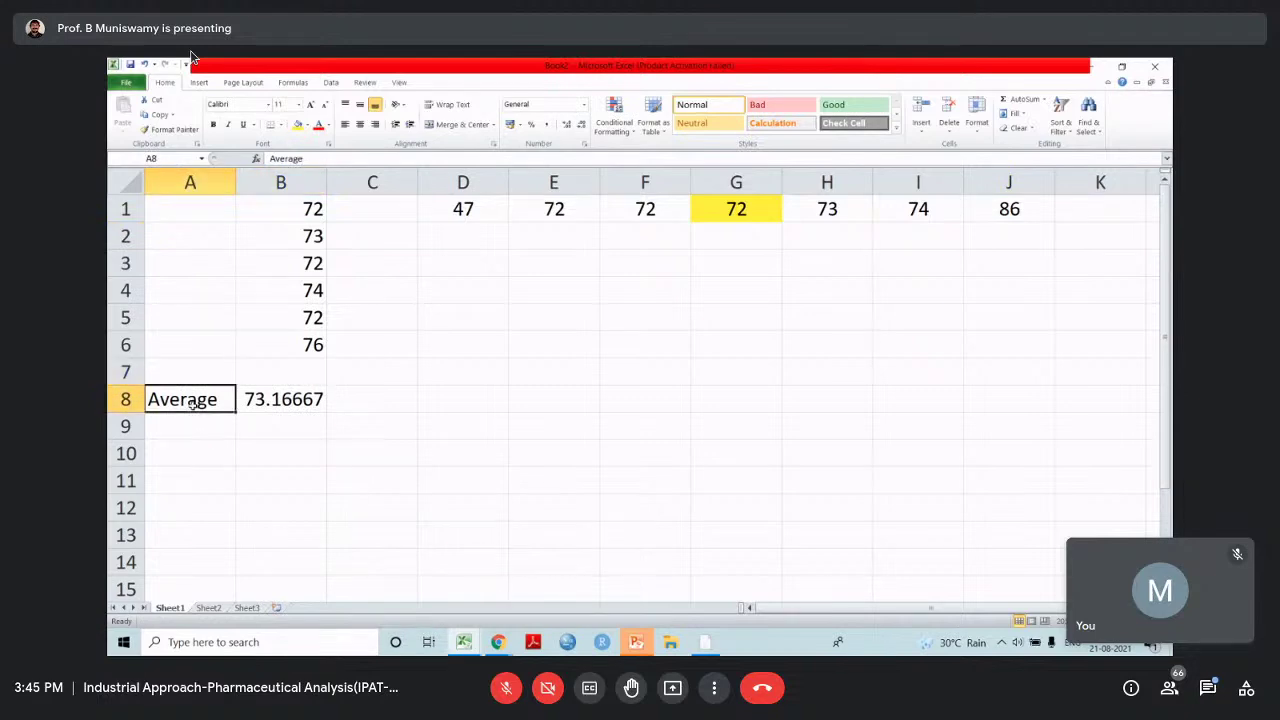
pyautogui.write('Mean')
pyautogui.press('Return')
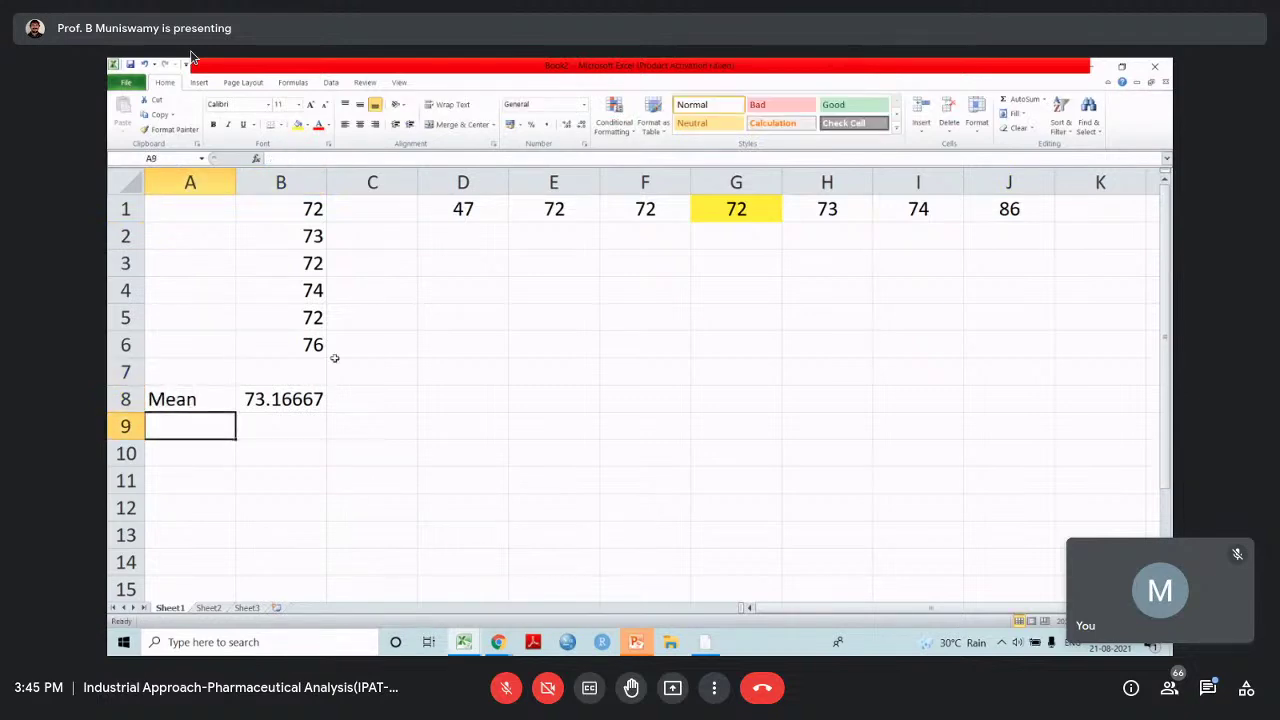
# Enter the label Median in G3 below the highlighted middle value
pyautogui.click(750, 268)
pyautogui.write('Median')
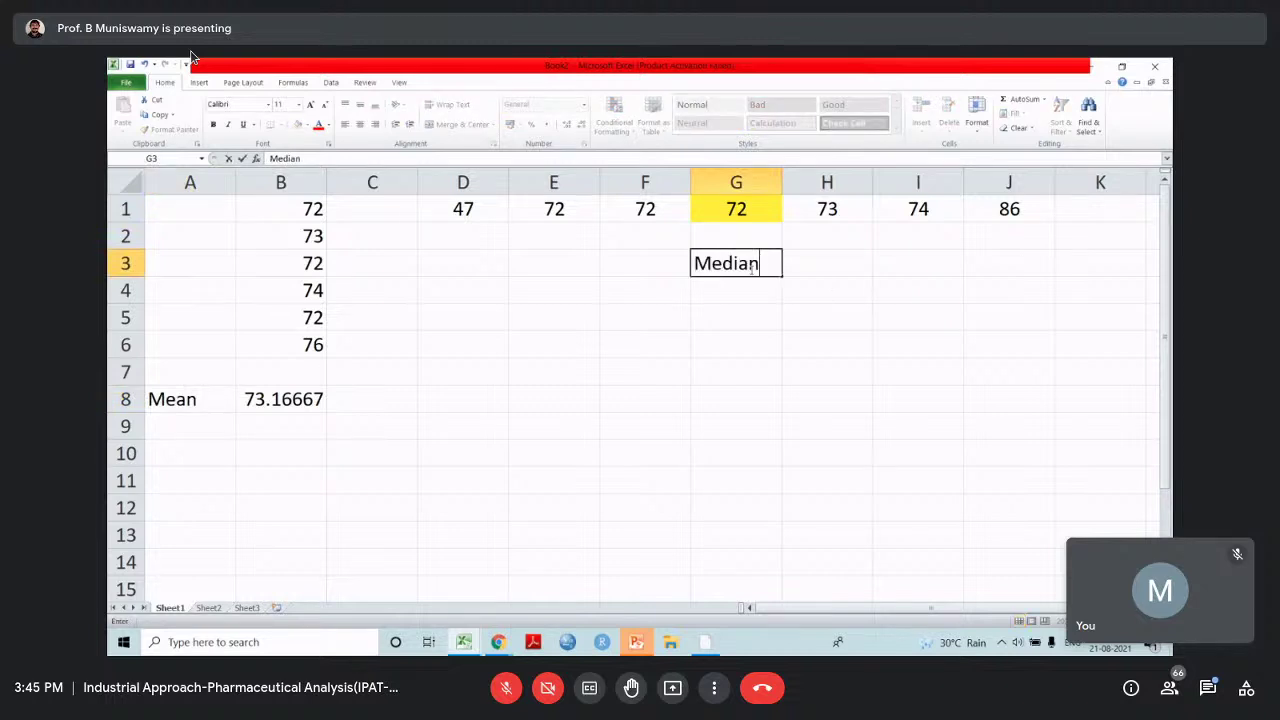
pyautogui.press('Return')
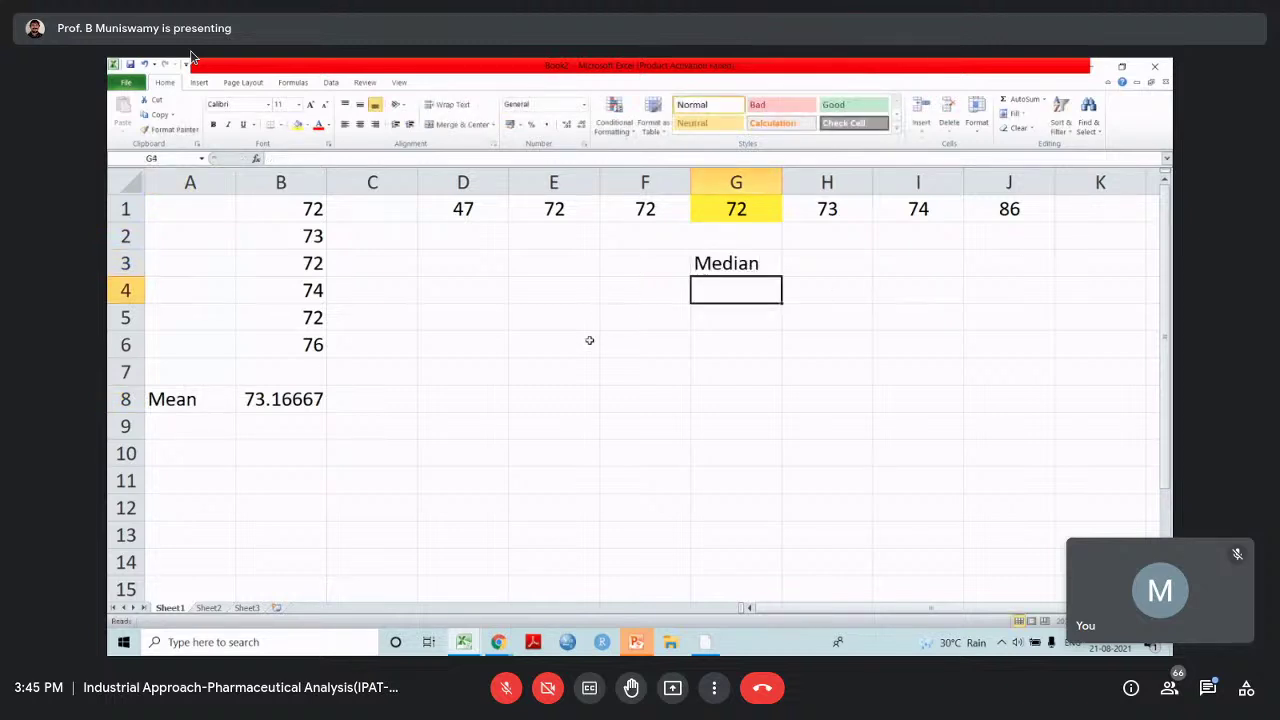
# Calculate the average of D1:J1 in E5 with the AVERAGE function and select B1:B6 for comparison
pyautogui.click(524, 323)
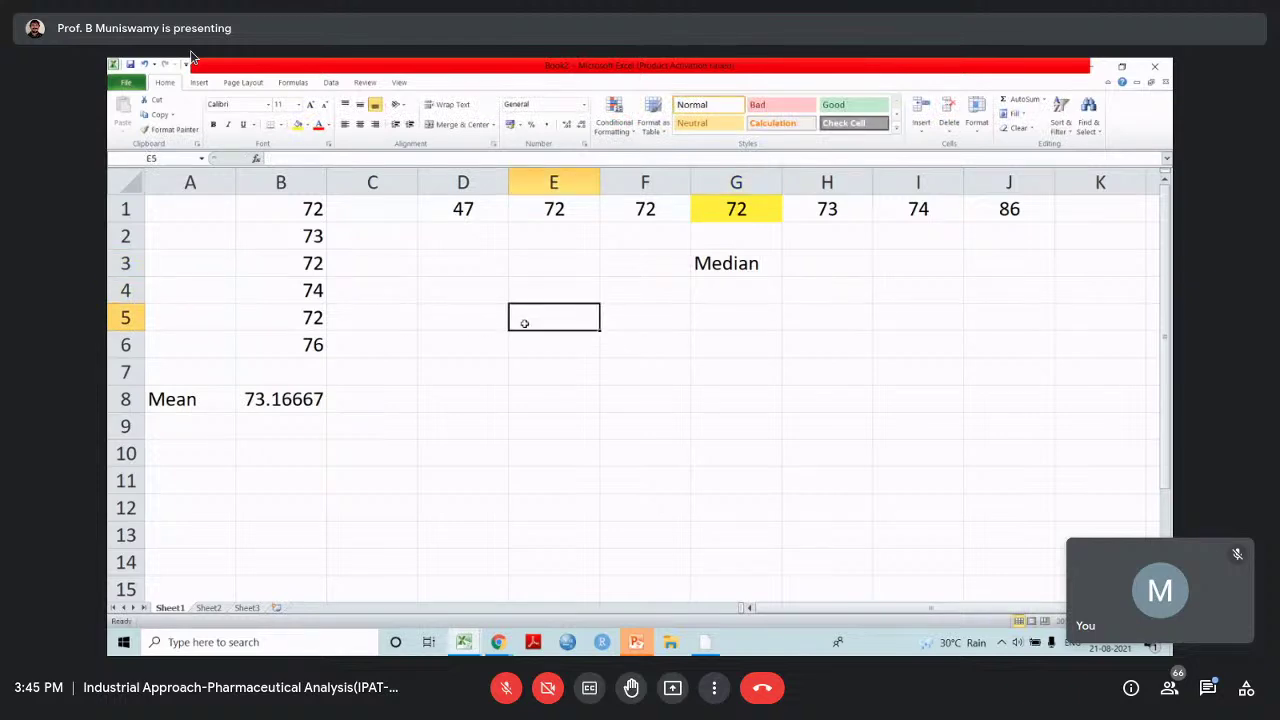
pyautogui.write('=a')
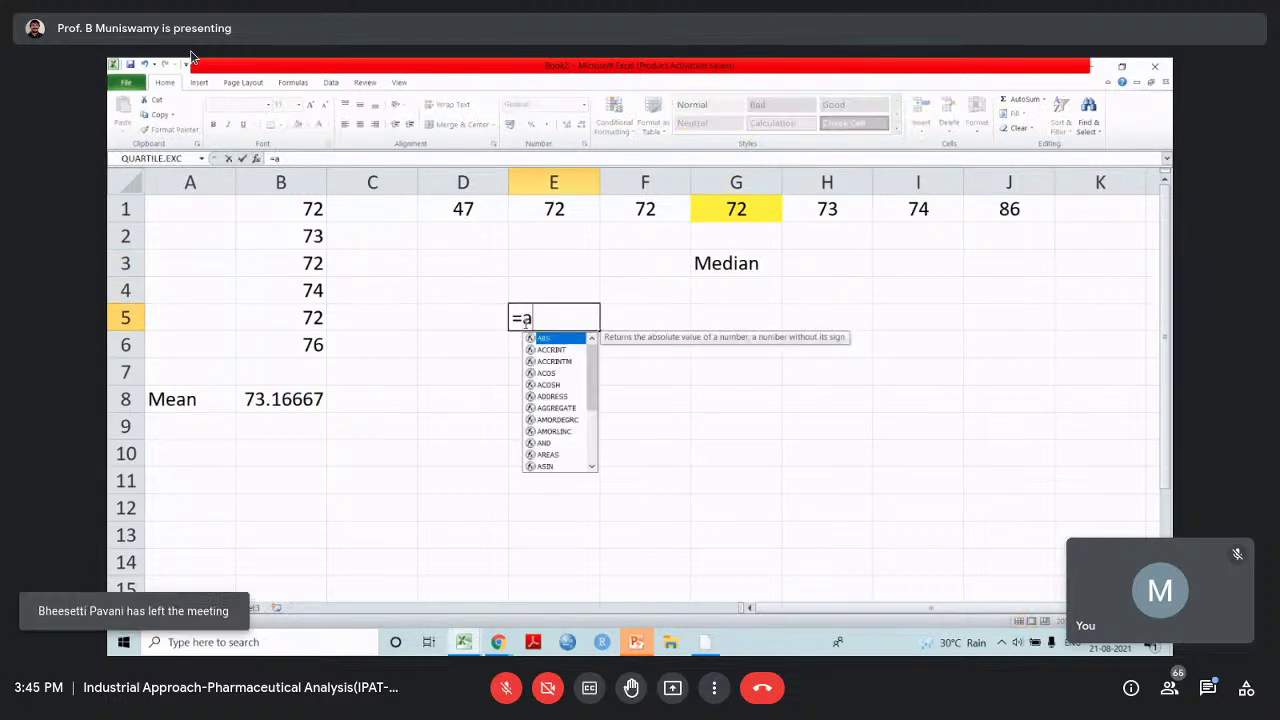
pyautogui.write('verage(')
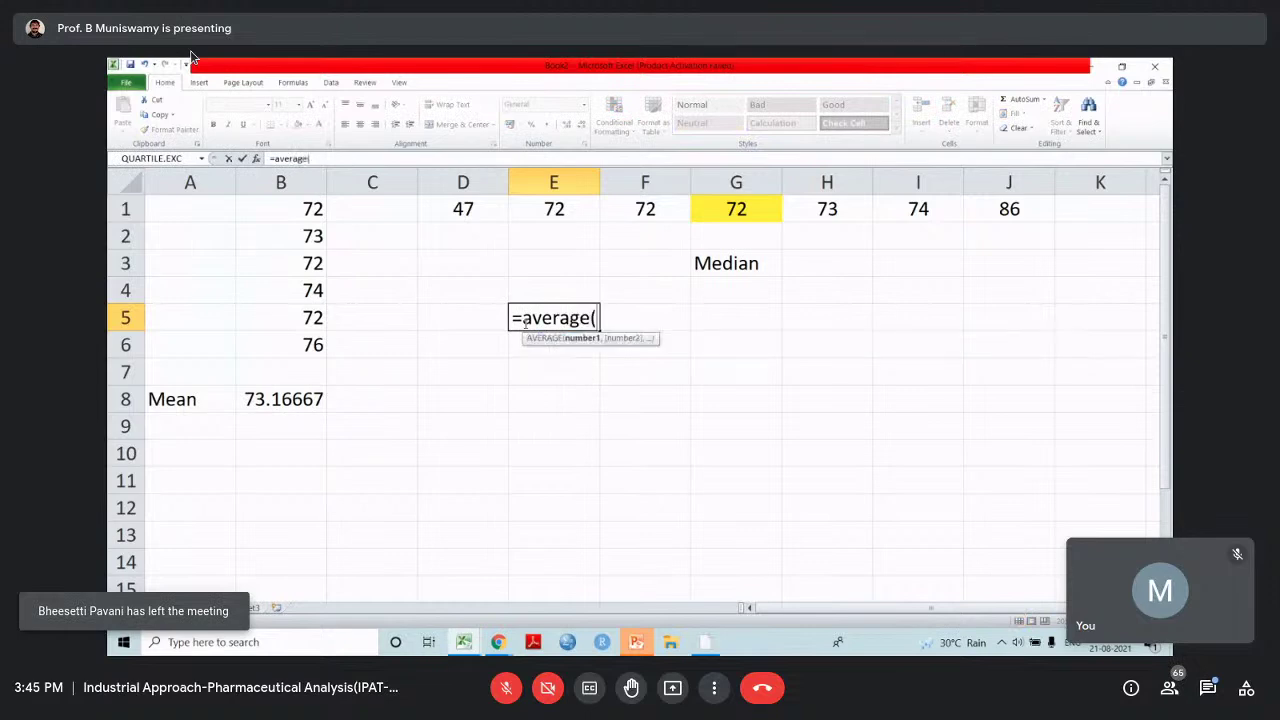
pyautogui.moveTo(473, 208); pyautogui.dragTo(986, 209)
pyautogui.write(')')
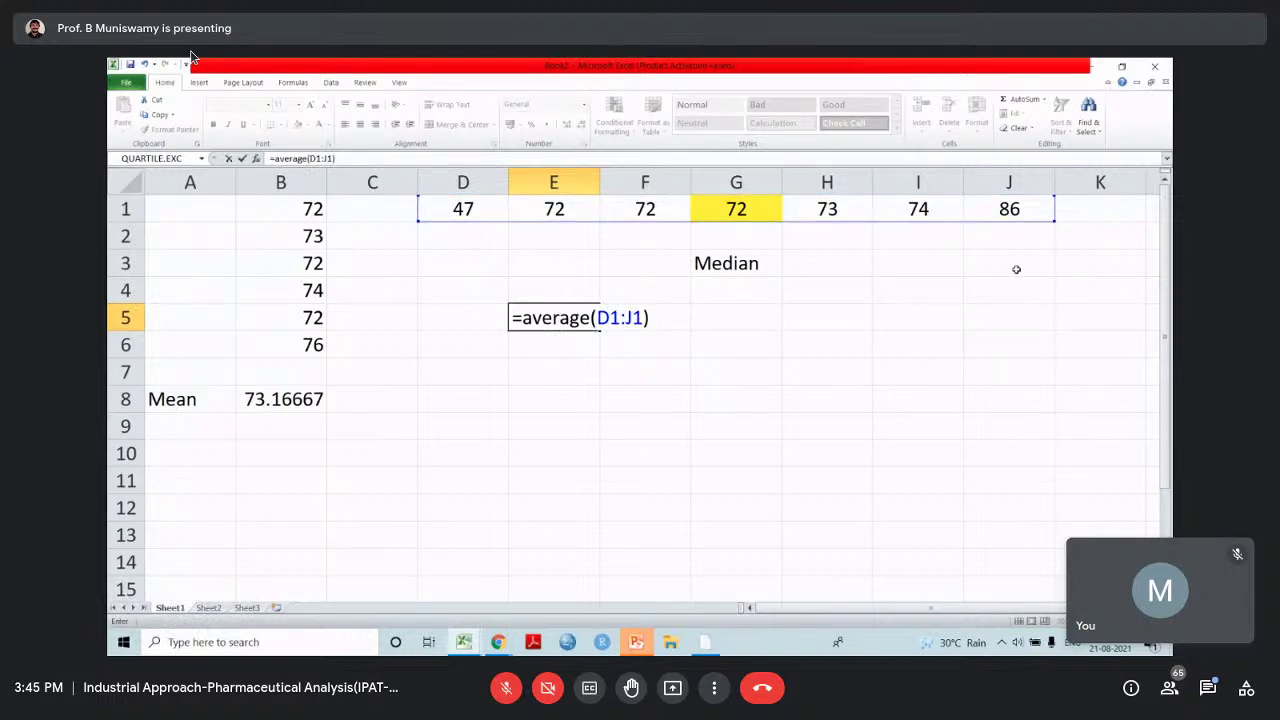
pyautogui.press('Return')
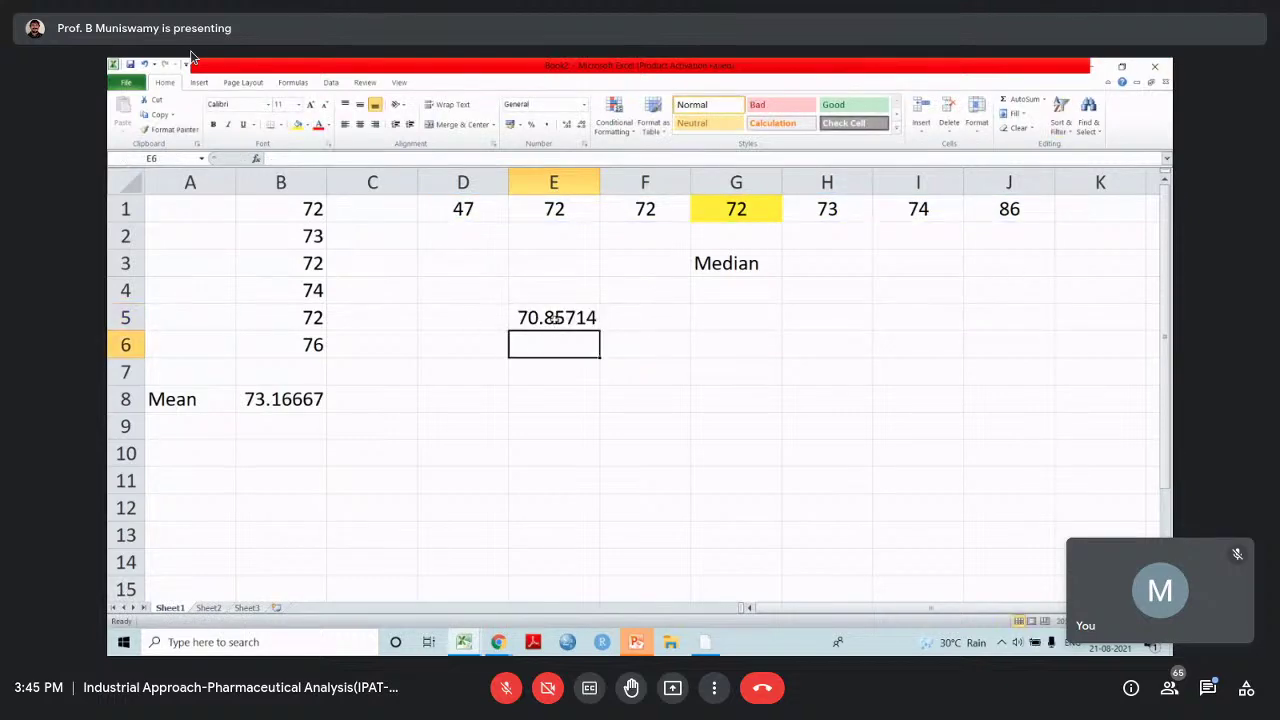
pyautogui.click(554, 320)
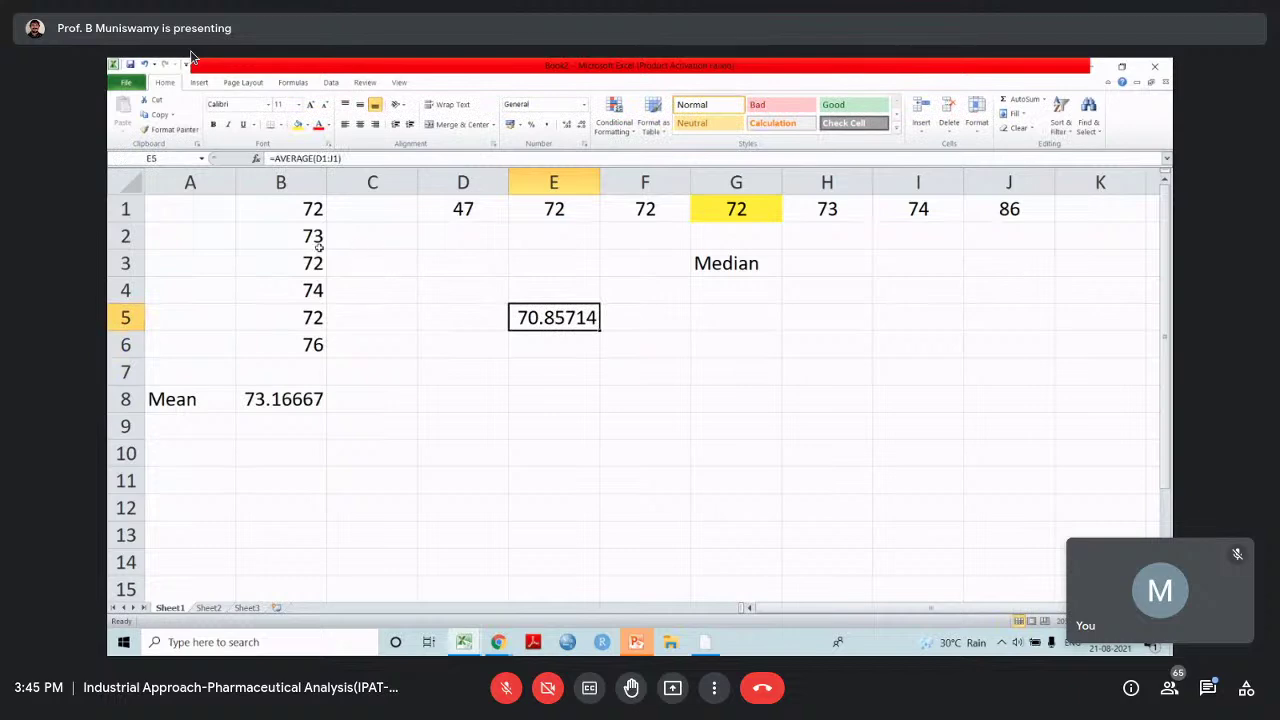
pyautogui.moveTo(309, 210); pyautogui.dragTo(307, 343)
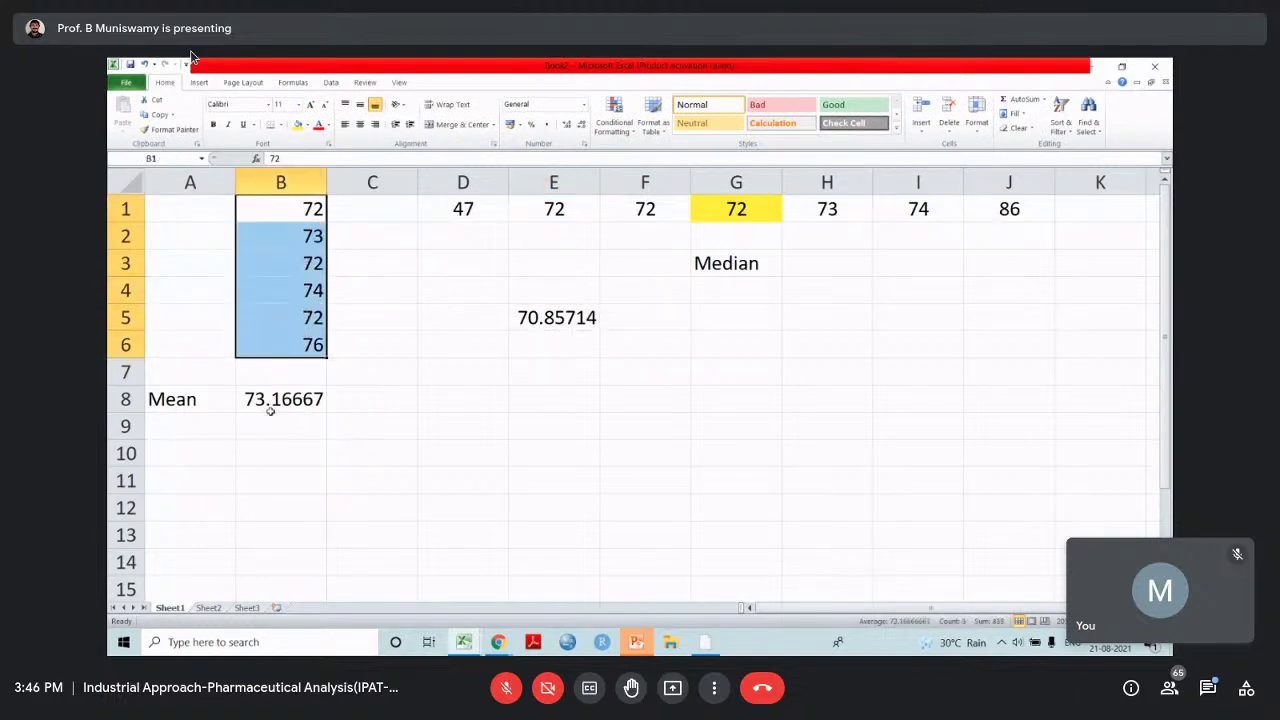
# Enter the label Mean in D5 beside the average of the sorted row
pyautogui.click(474, 217)
pyautogui.click(1015, 213)
pyautogui.moveTo(331, 406); pyautogui.dragTo(559, 318)
pyautogui.click(515, 373)
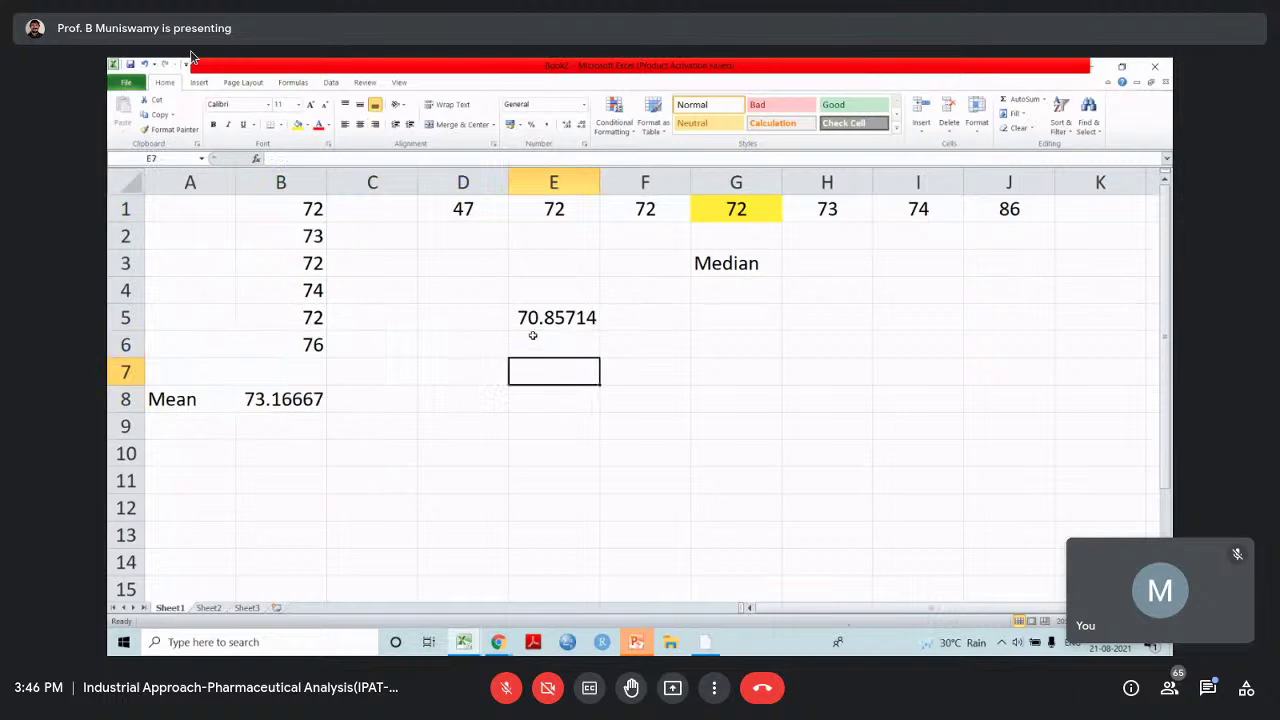
pyautogui.click(482, 318)
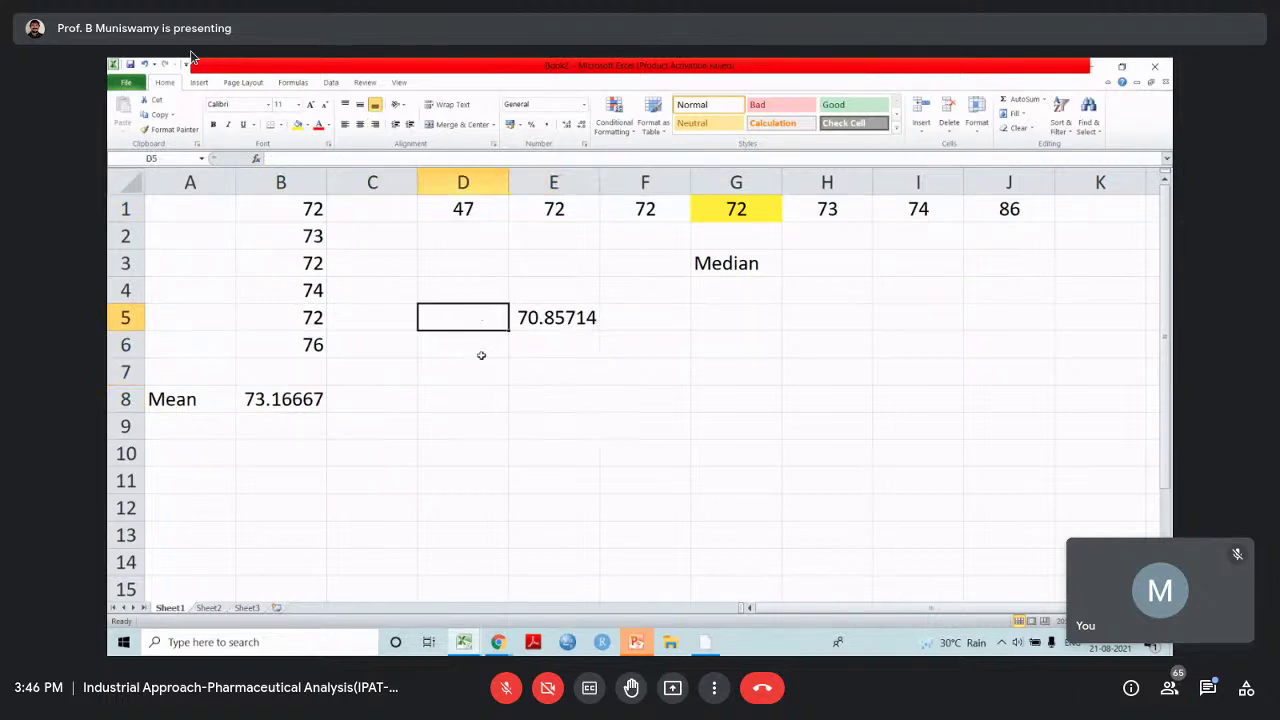
pyautogui.write('Mean')
pyautogui.press('Return')
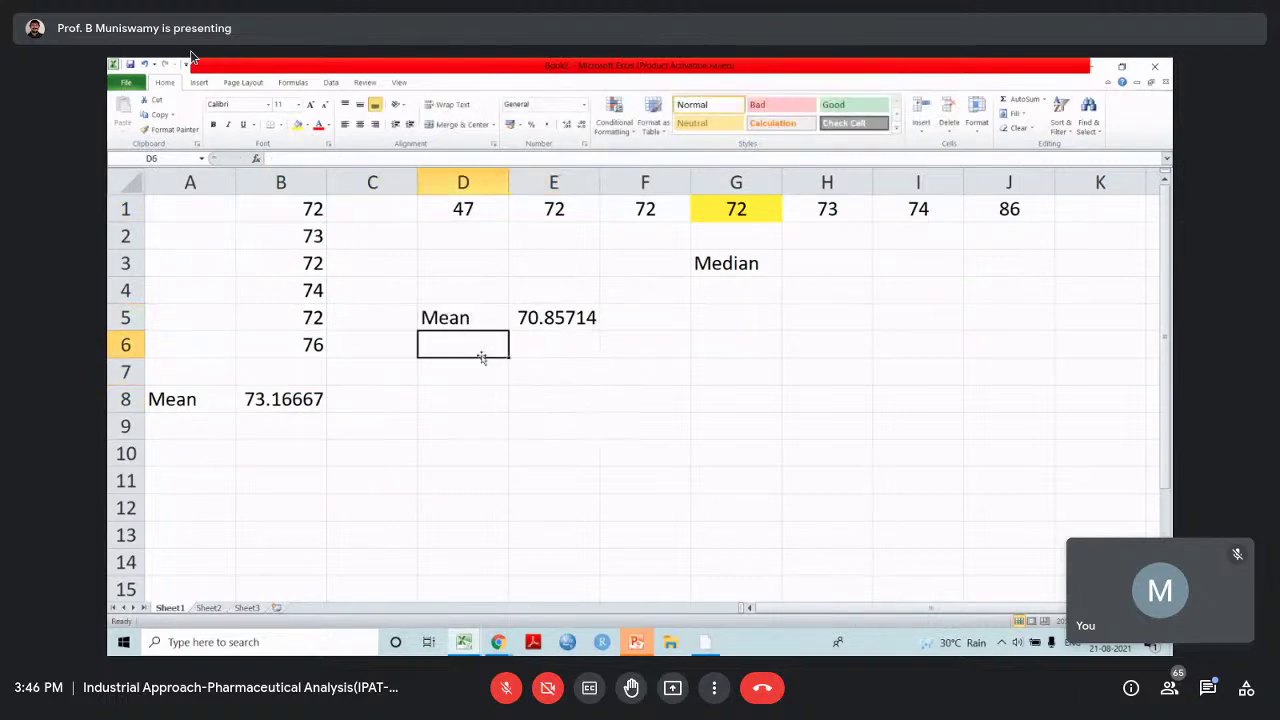
# Compare the sorted row D1:J1 and its highlighted middle value in G1 with the mean formula in B8
pyautogui.moveTo(457, 210); pyautogui.dragTo(987, 217)
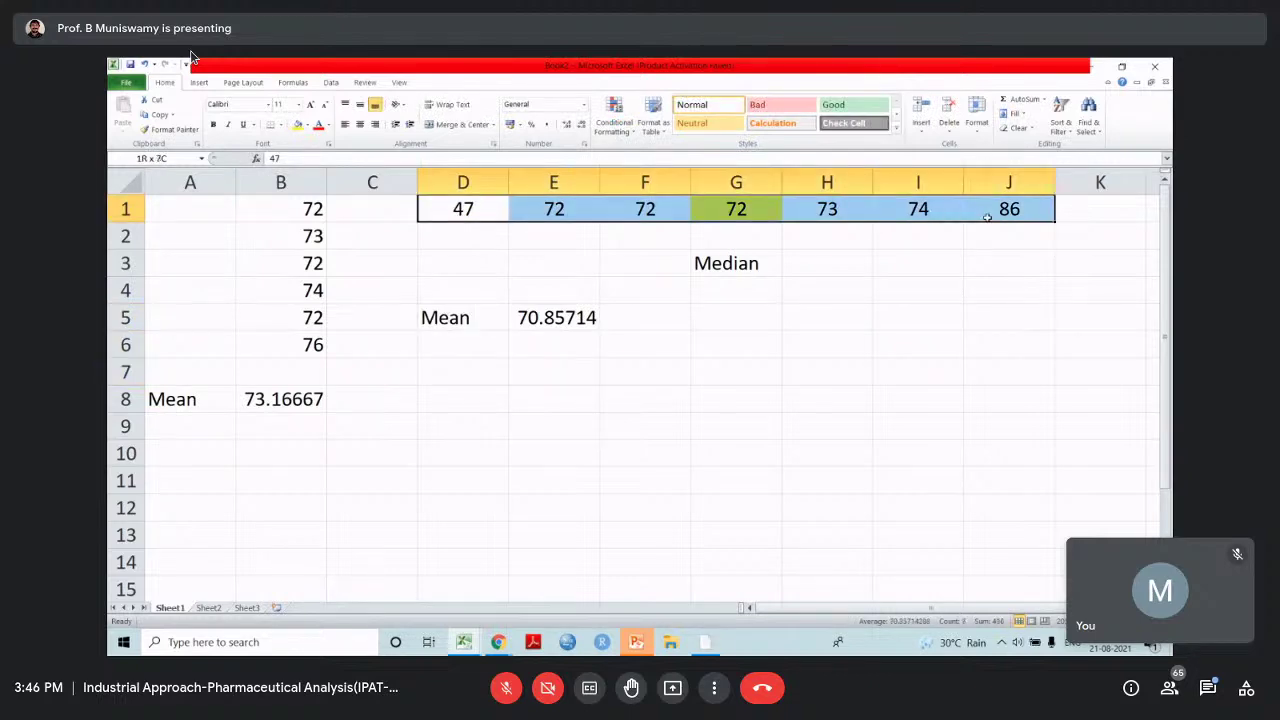
pyautogui.click(720, 214)
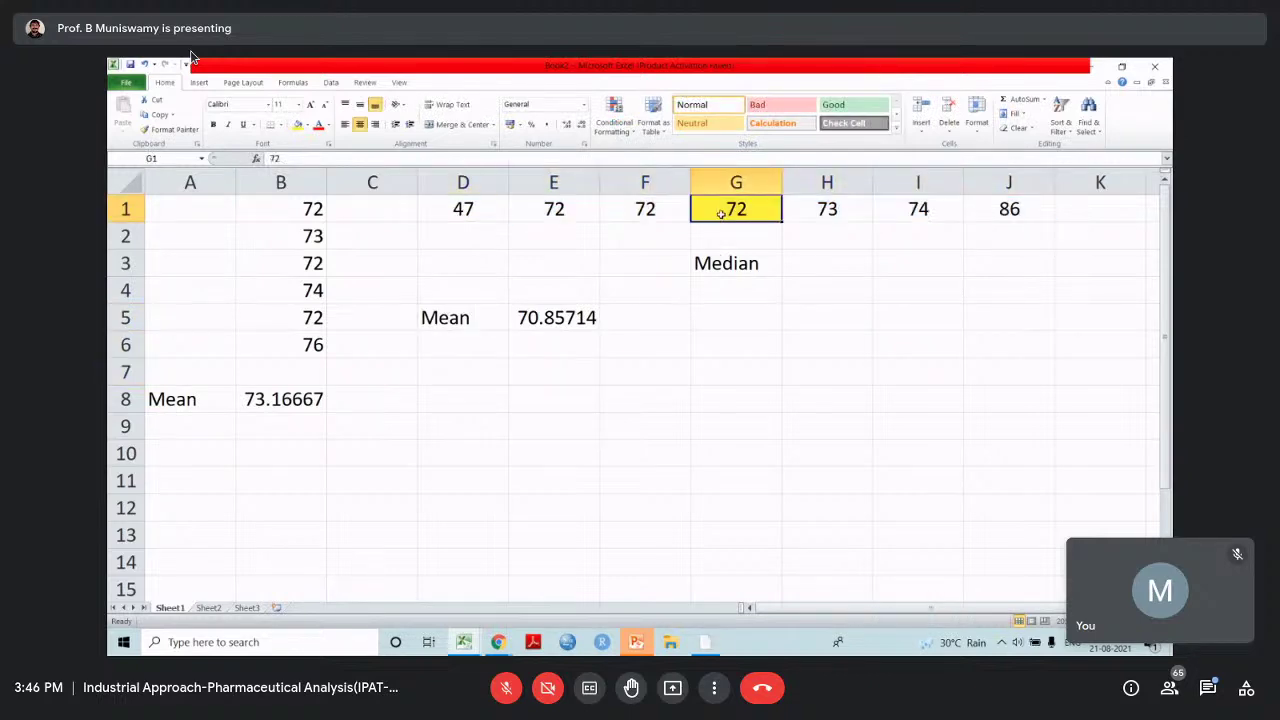
pyautogui.click(270, 405)
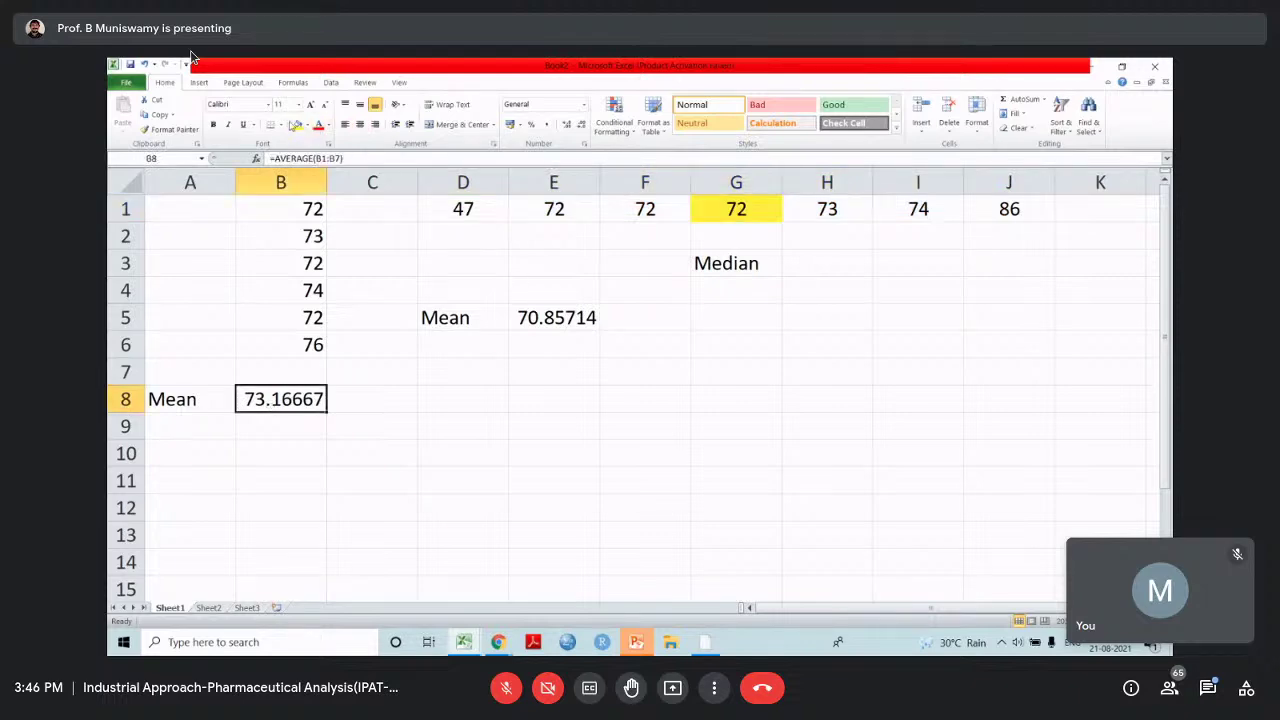
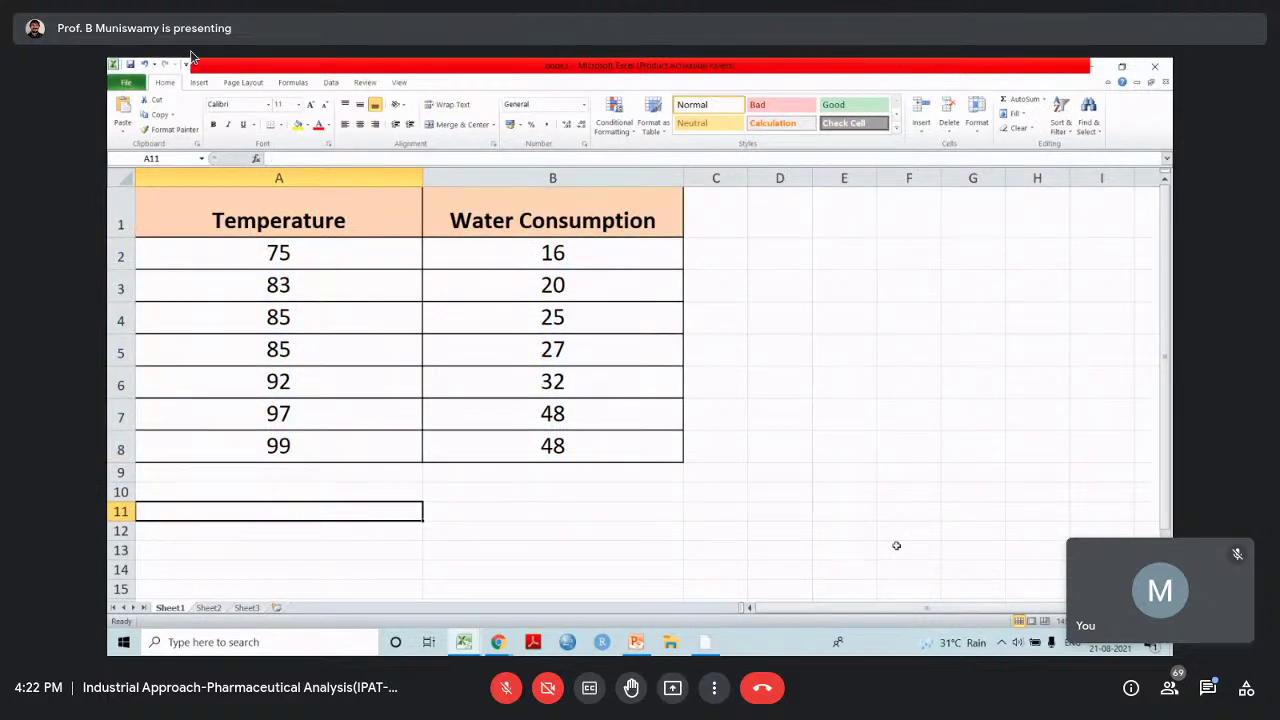
# Calculate the correlation between Temperature (A2:A8) and Water Consumption (B2:B8) in A11 with the CORREL function
pyautogui.write('=corre')
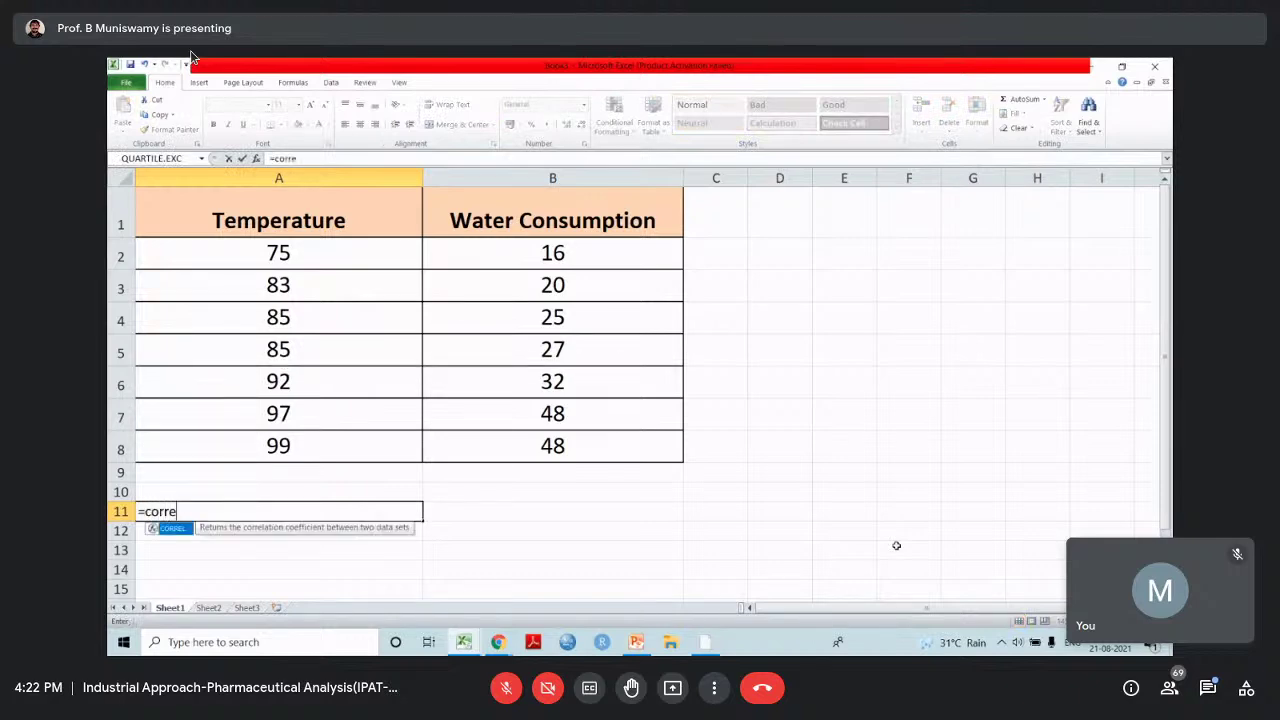
pyautogui.write('l(')
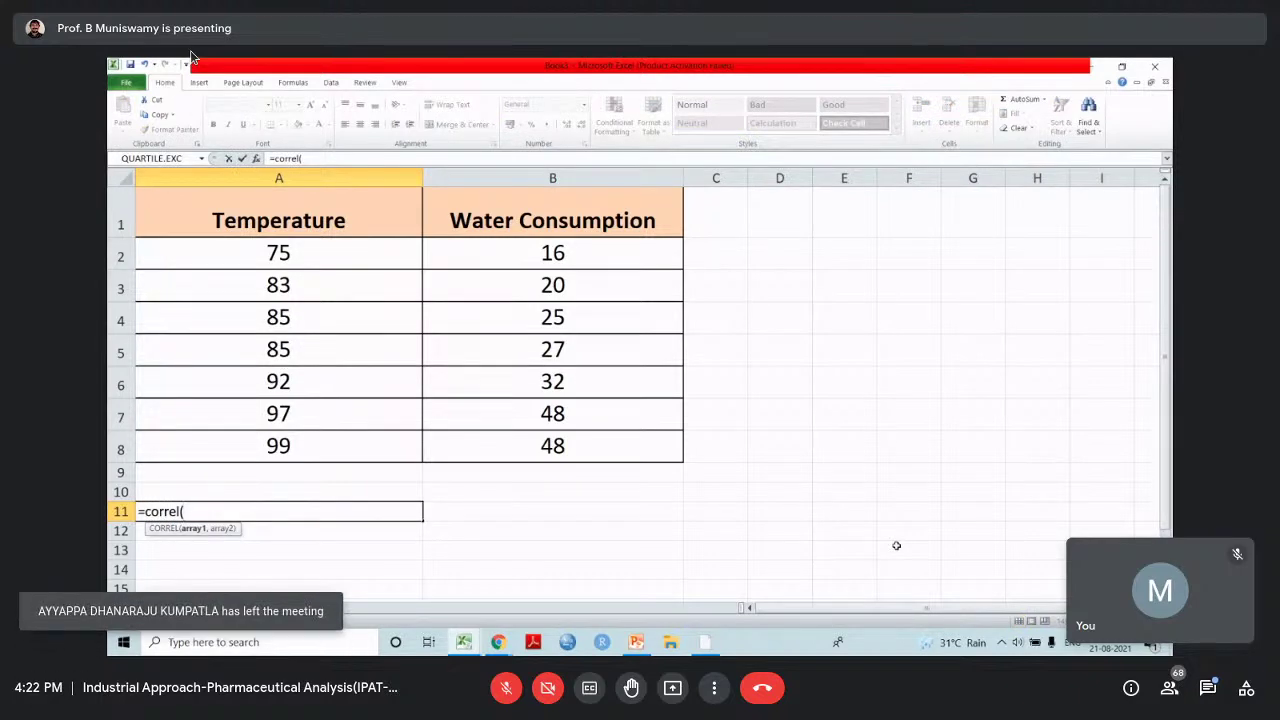
pyautogui.click(265, 248)
pyautogui.moveTo(265, 248); pyautogui.dragTo(267, 435)
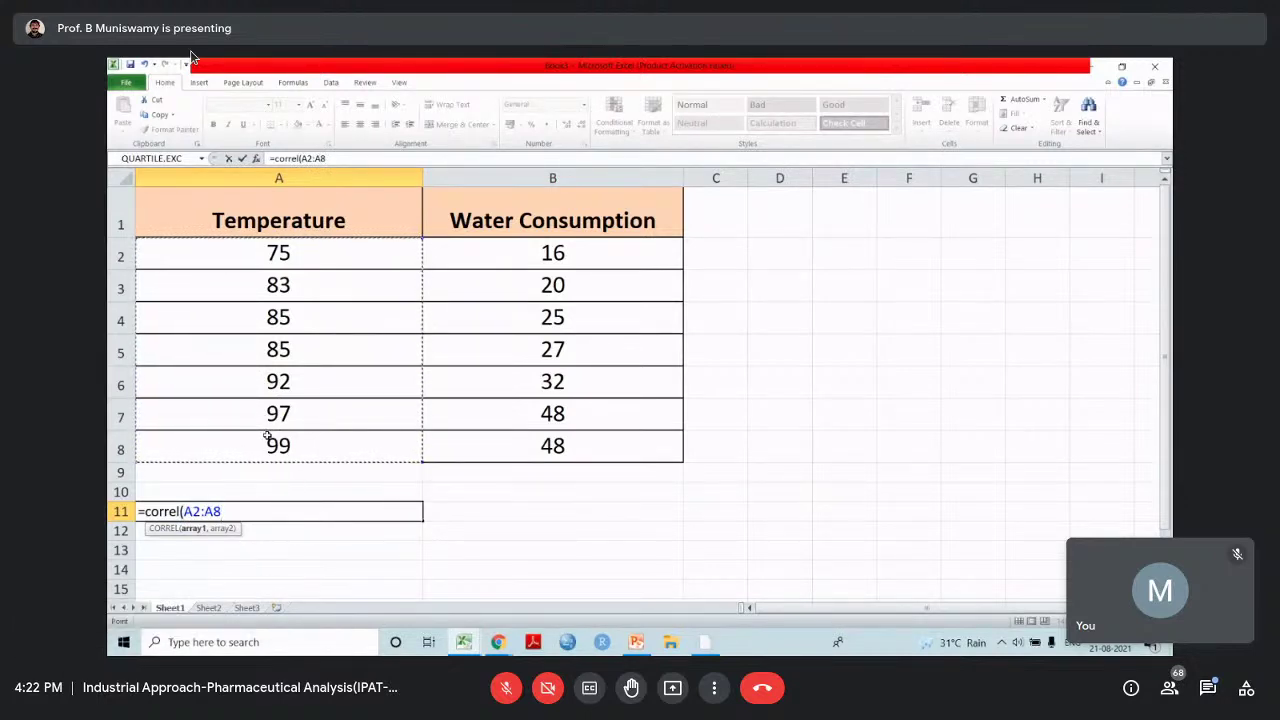
pyautogui.write(',')
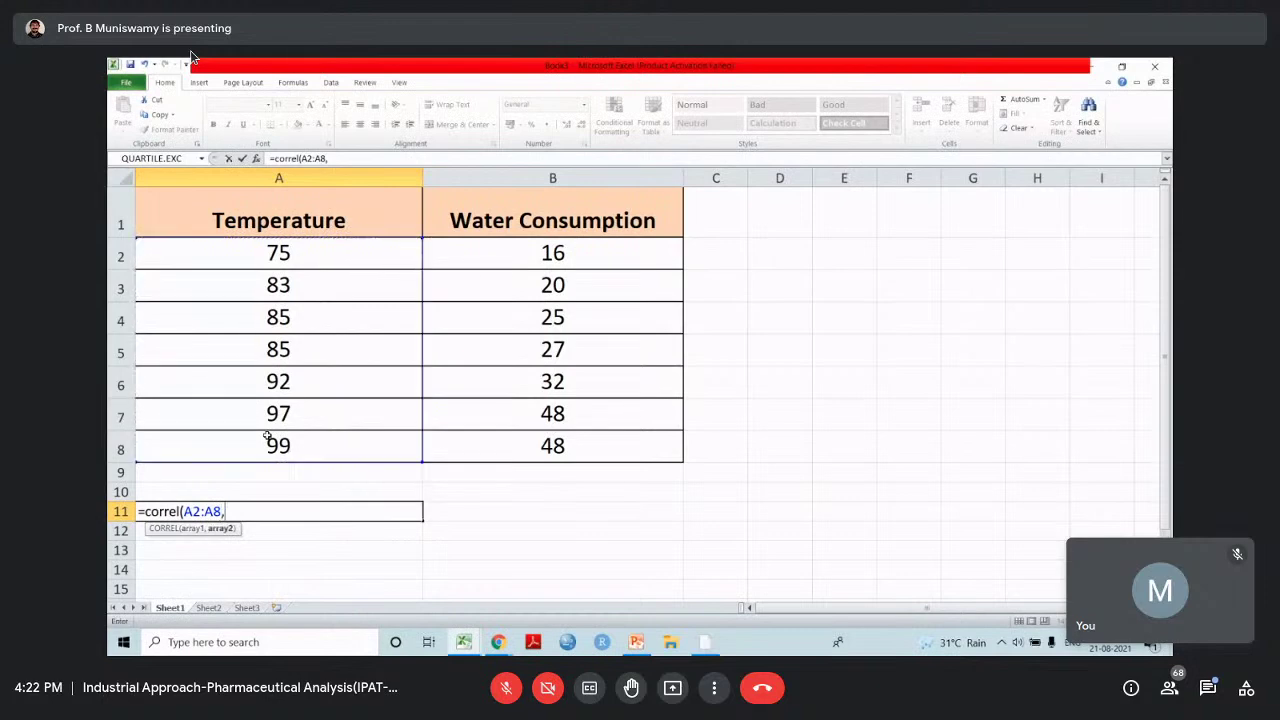
pyautogui.moveTo(553, 255); pyautogui.dragTo(553, 446)
pyautogui.write(')')
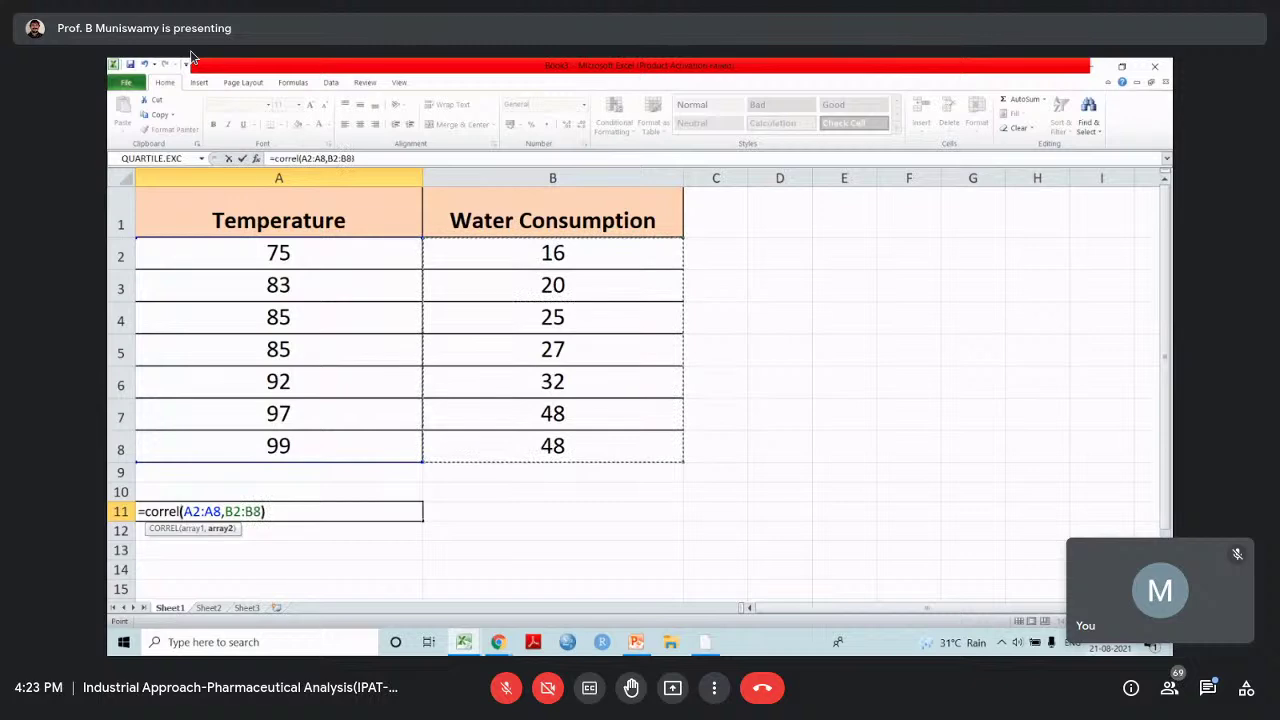
pyautogui.press('Return')
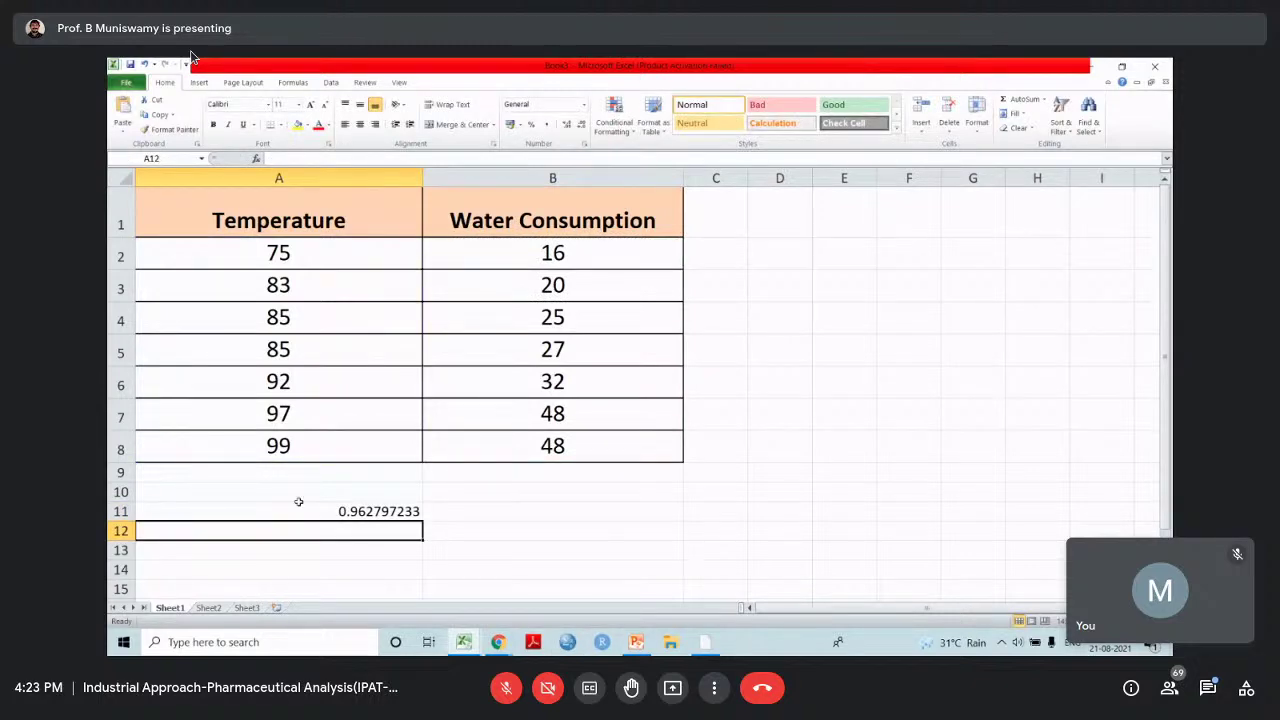
# Reduce the correlation result in A11 to two decimal places
pyautogui.scroll(3, 437, 497)
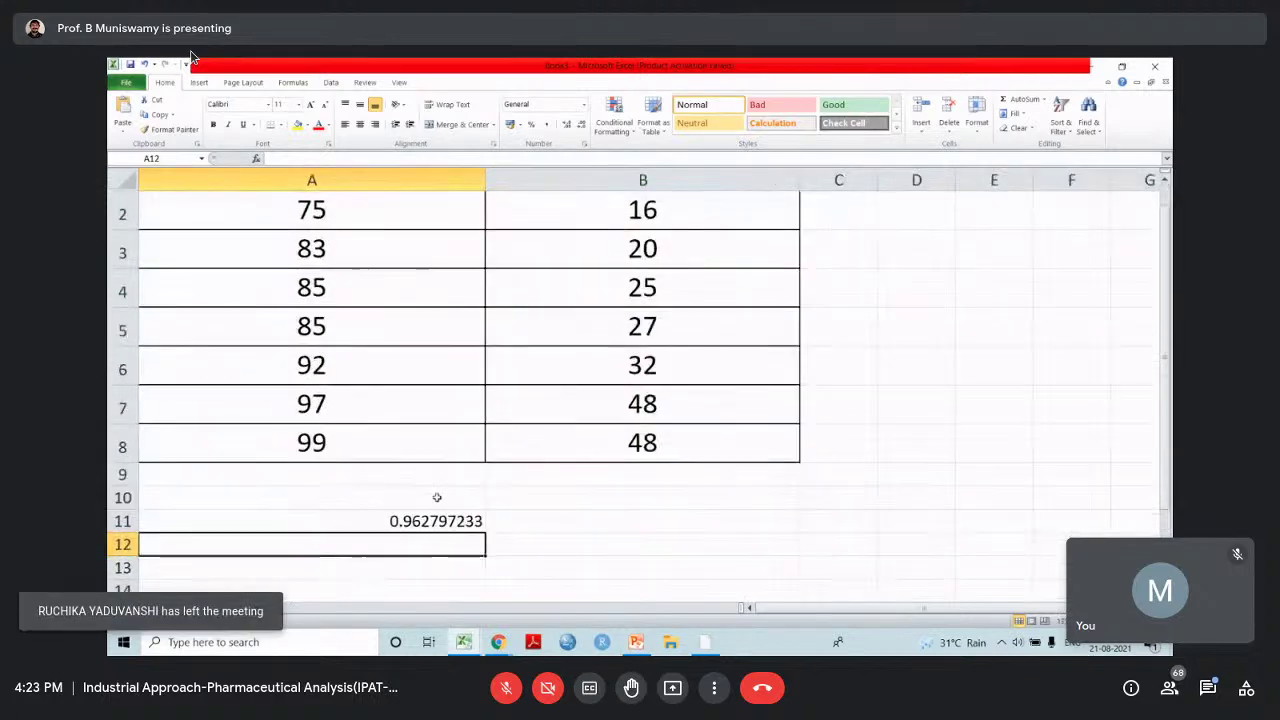
pyautogui.click(430, 583)
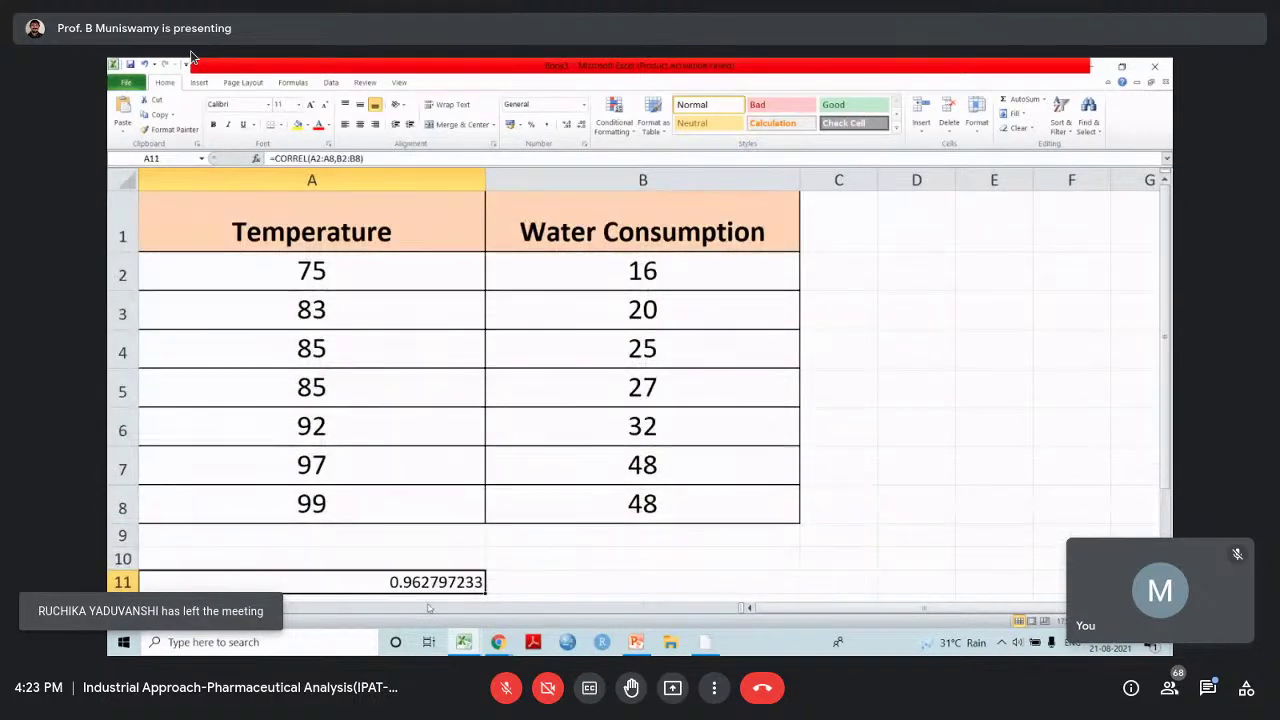
pyautogui.click(581, 125)
pyautogui.click(581, 125)
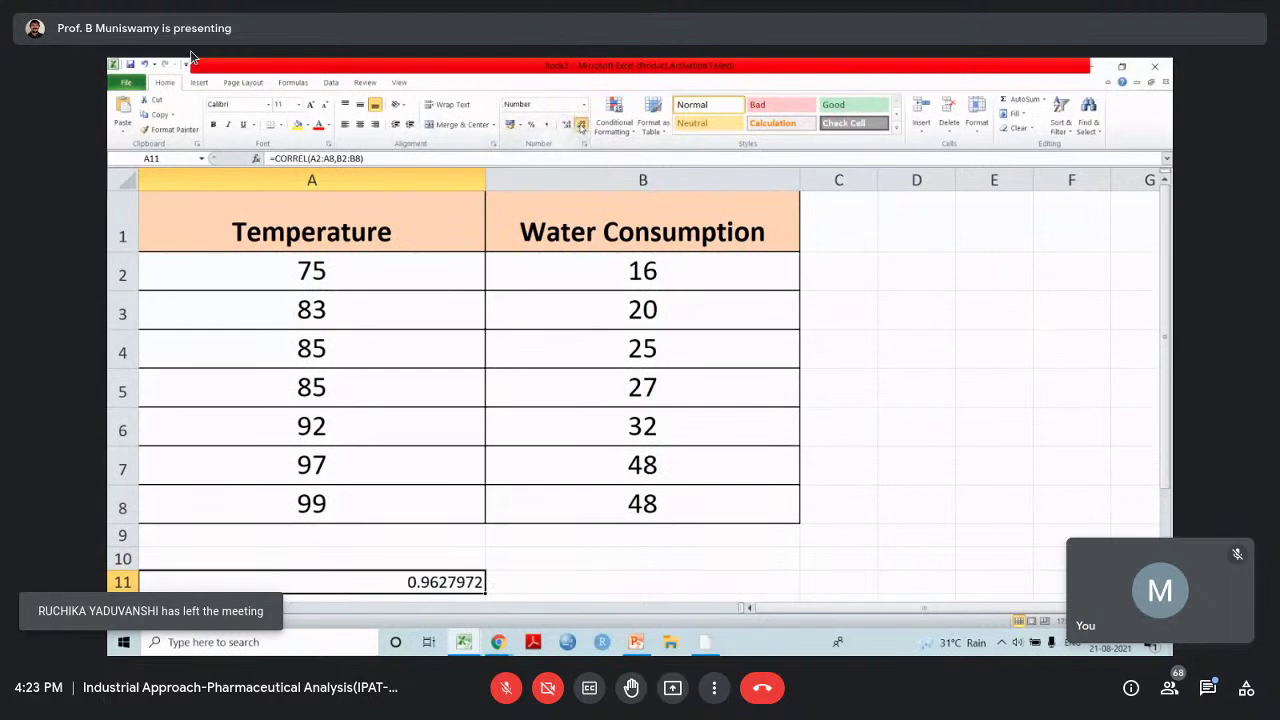
pyautogui.click(581, 125)
pyautogui.click(581, 125)
pyautogui.click(581, 125)
pyautogui.click(581, 125)
pyautogui.click(581, 125)
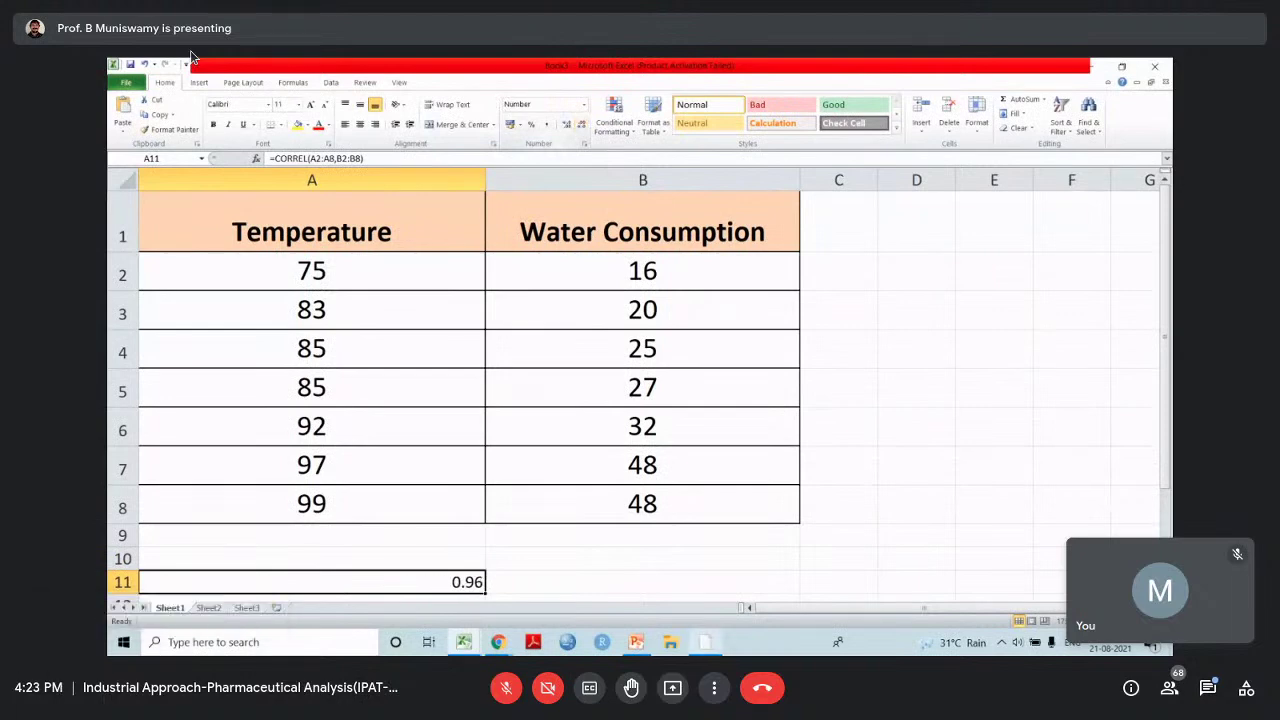
pyautogui.moveTo(705, 642)
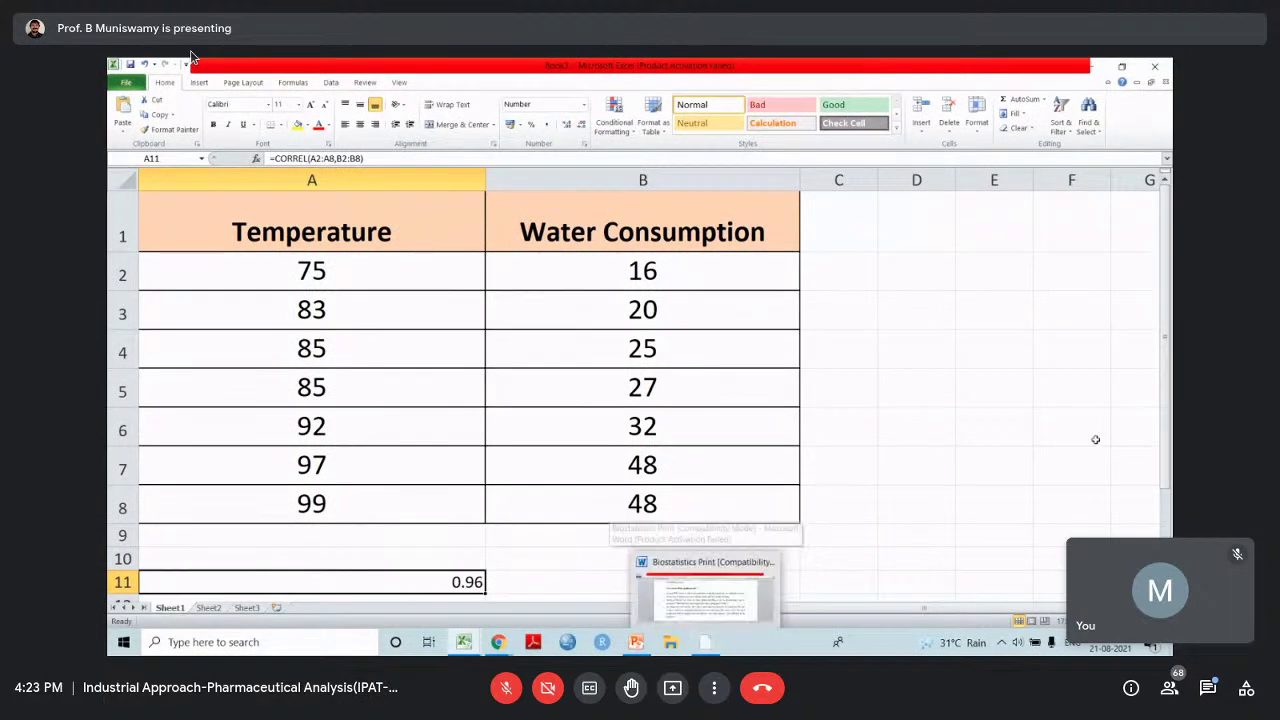
pyautogui.click(882, 310)
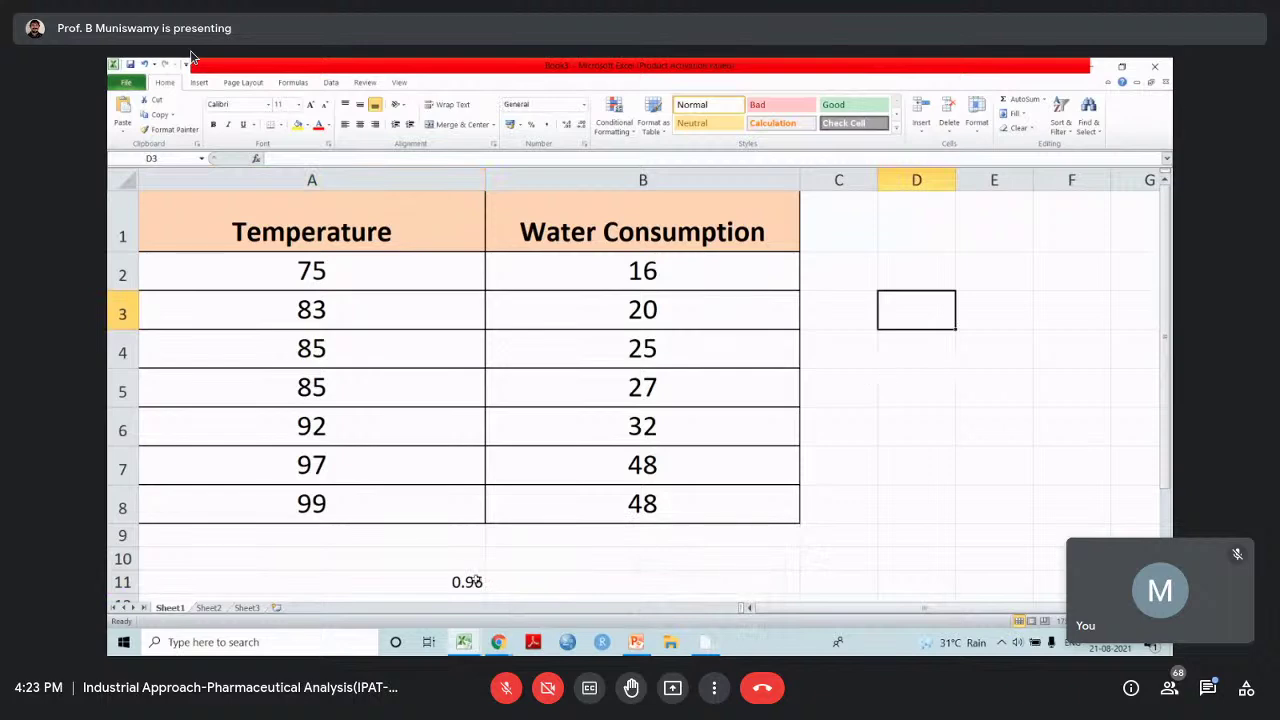
# Delete the empty row 10 above the correlation result
pyautogui.click(124, 558)
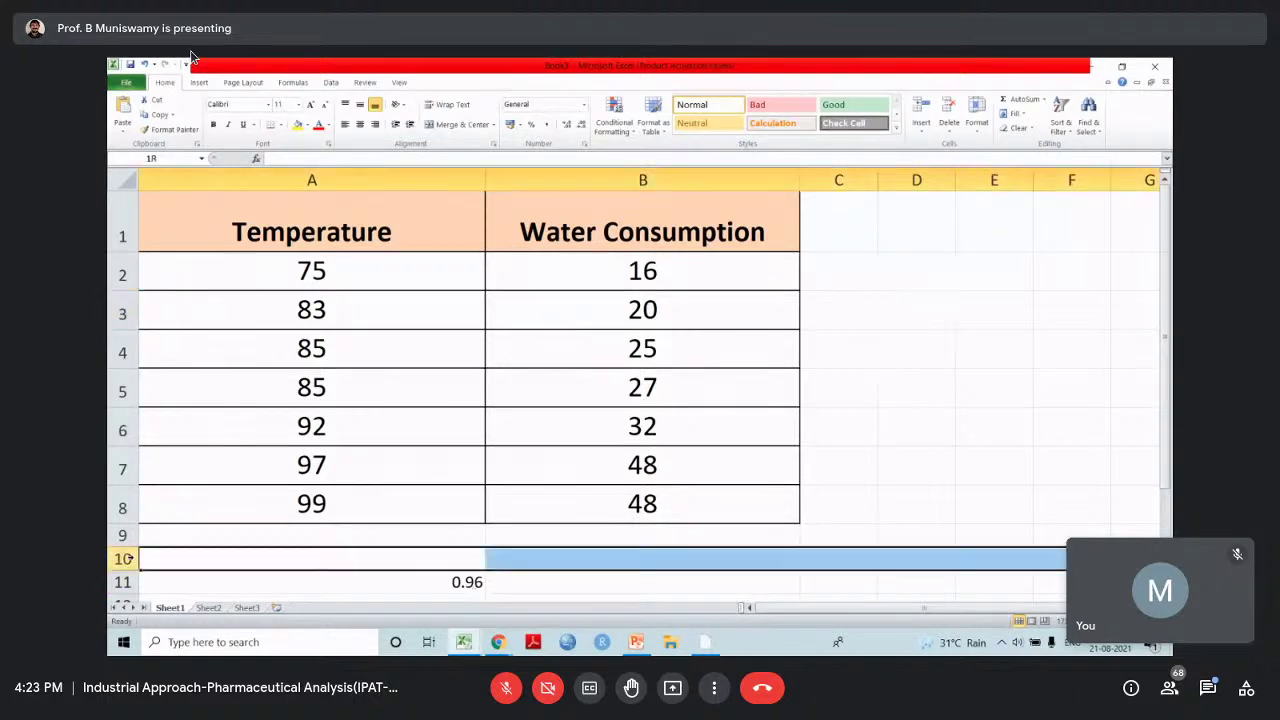
pyautogui.rightClick(128, 559)
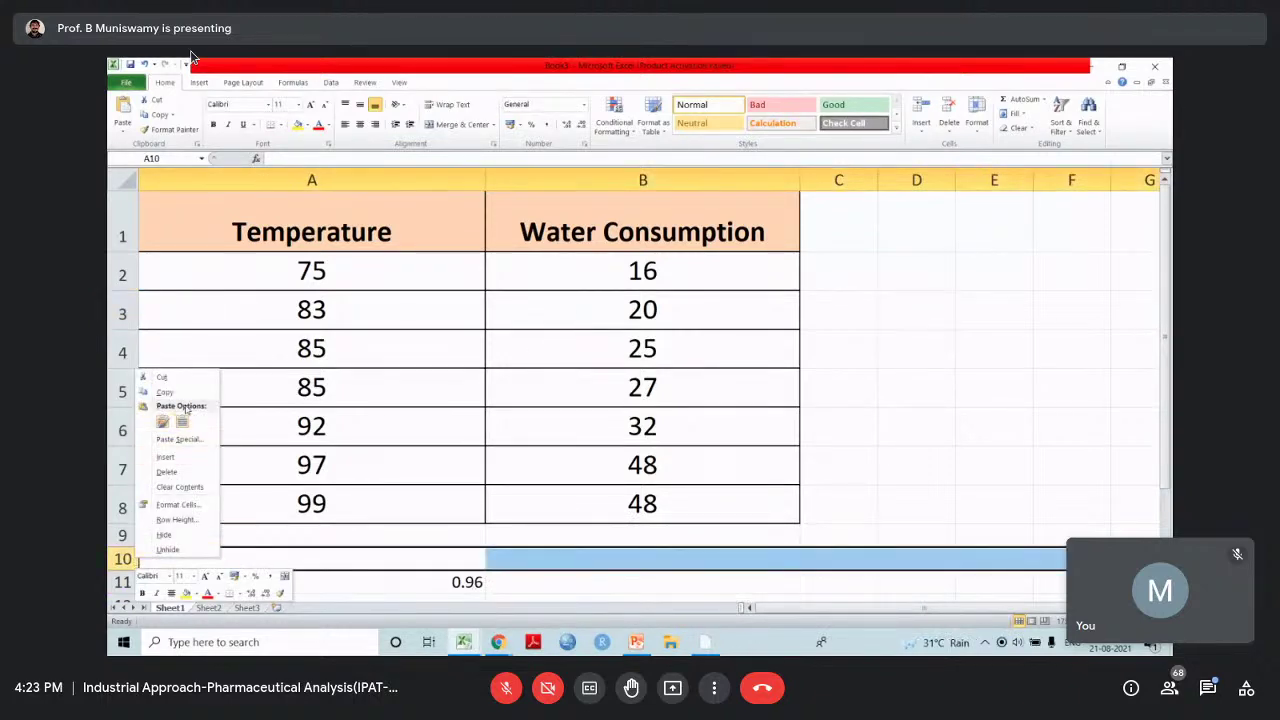
pyautogui.click(167, 472)
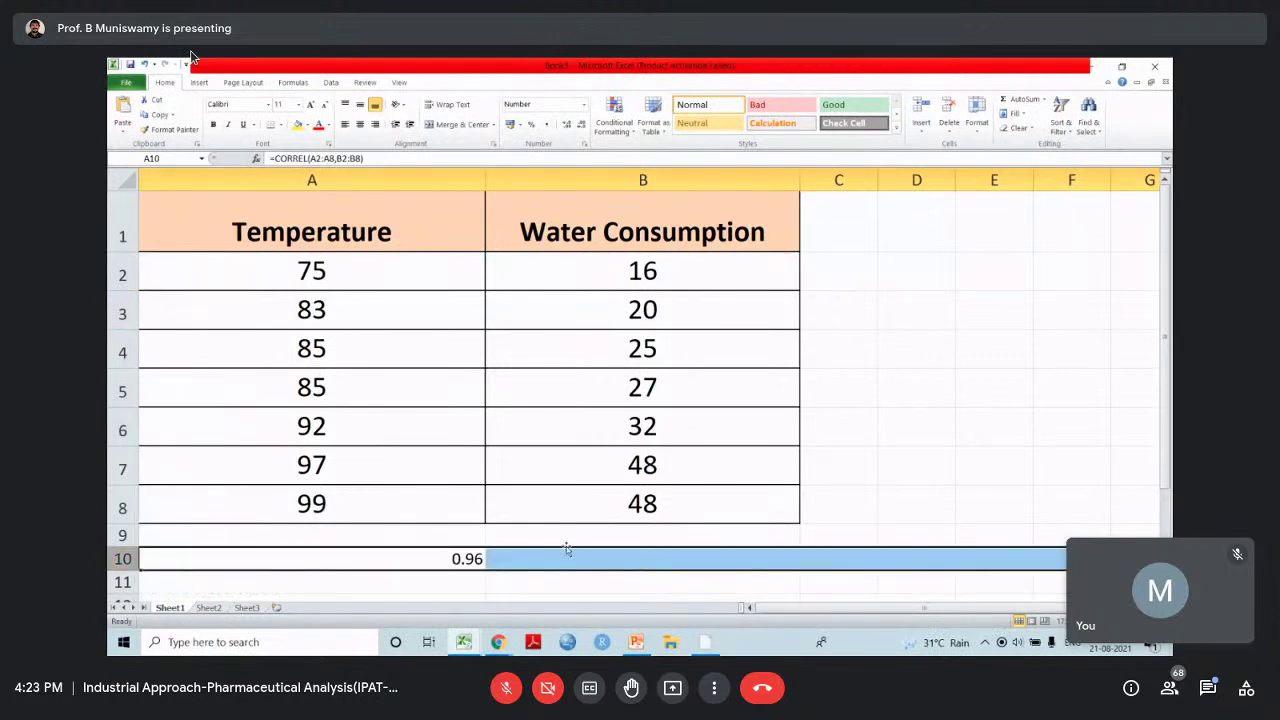
pyautogui.click(482, 578)
pyautogui.moveTo(463, 642)
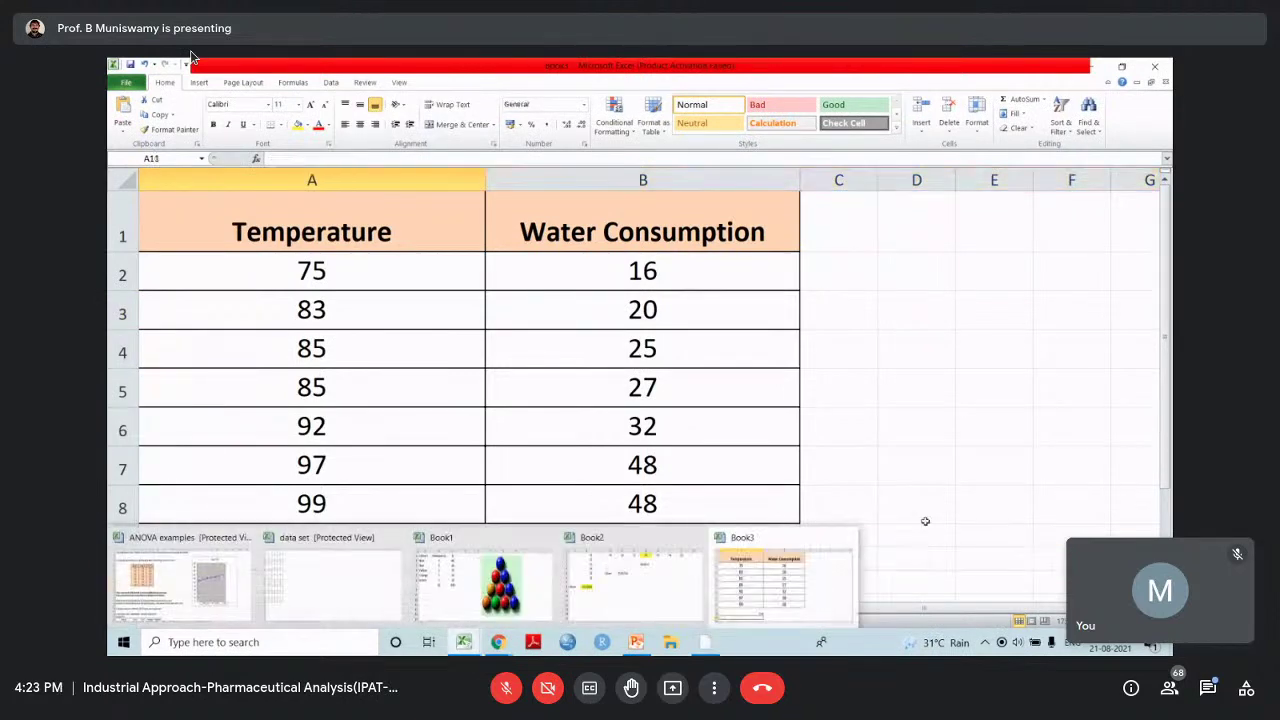
pyautogui.click(964, 500)
pyautogui.click(985, 308)
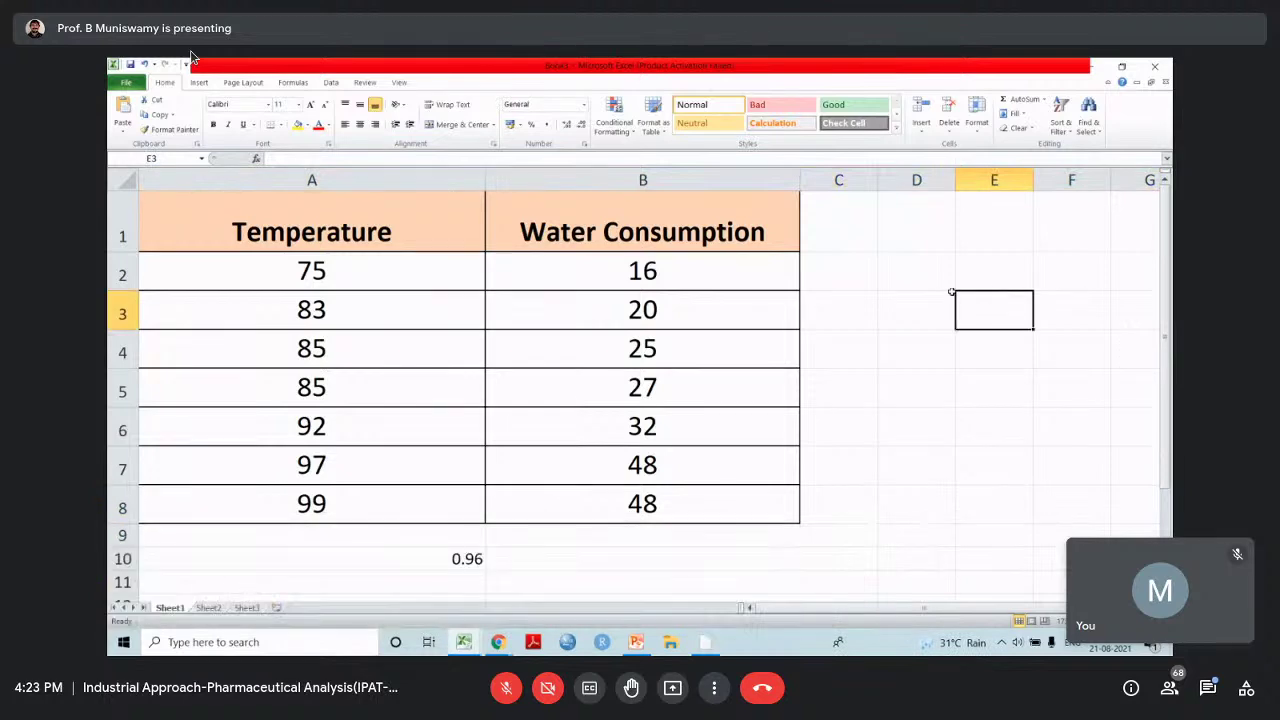
# Move the correlation result from A10 to B10 and enter the label Correlation in A10
pyautogui.click(336, 553)
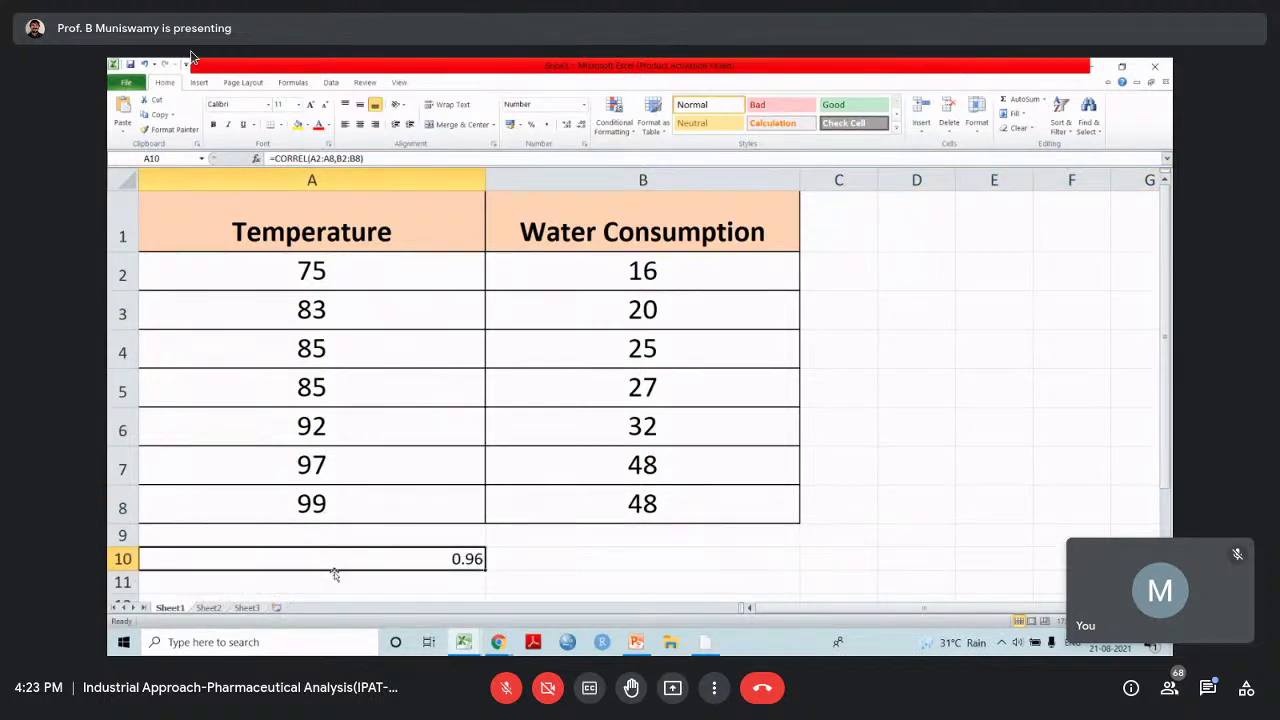
pyautogui.moveTo(334, 571); pyautogui.dragTo(570, 563)
pyautogui.click(429, 567)
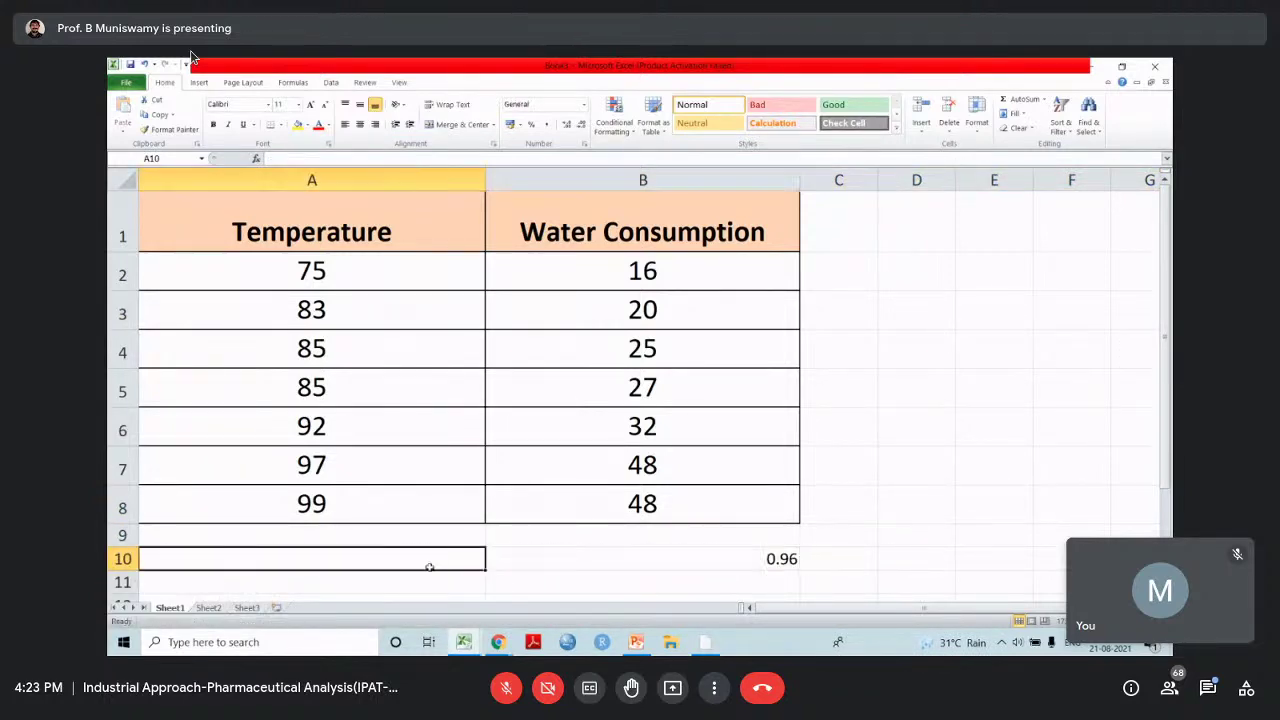
pyautogui.write('Correlation')
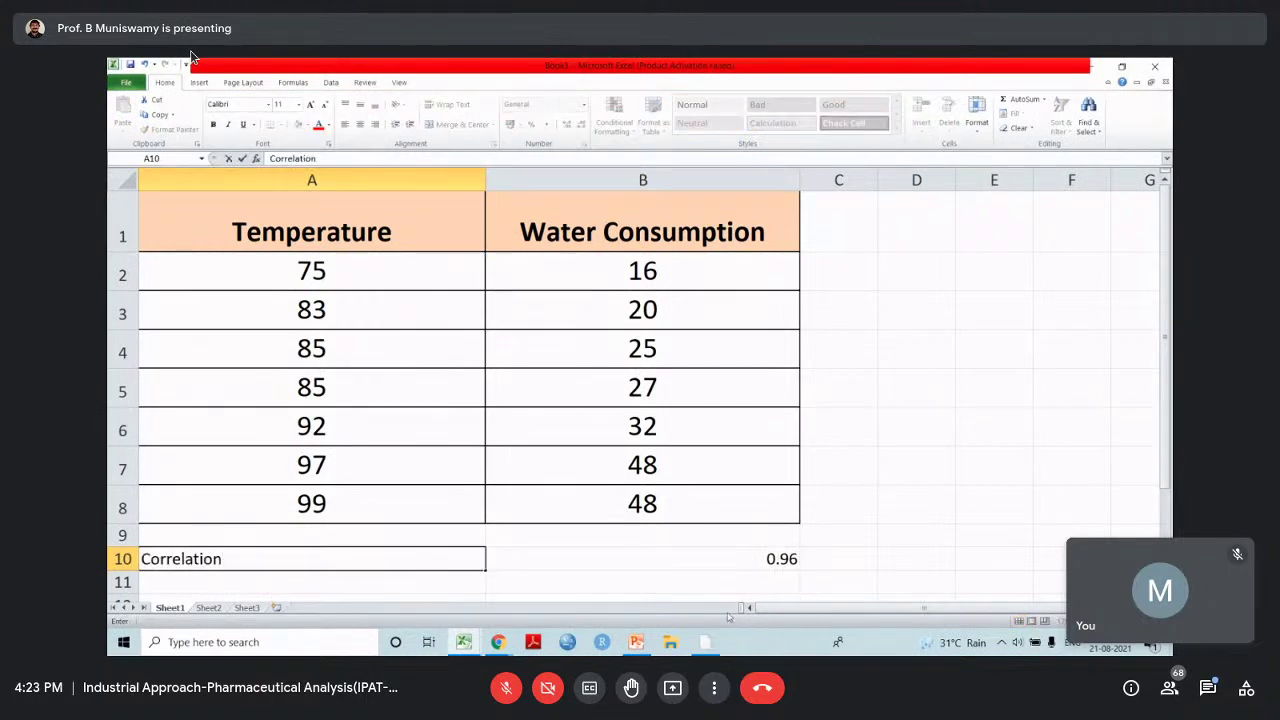
pyautogui.click(622, 551)
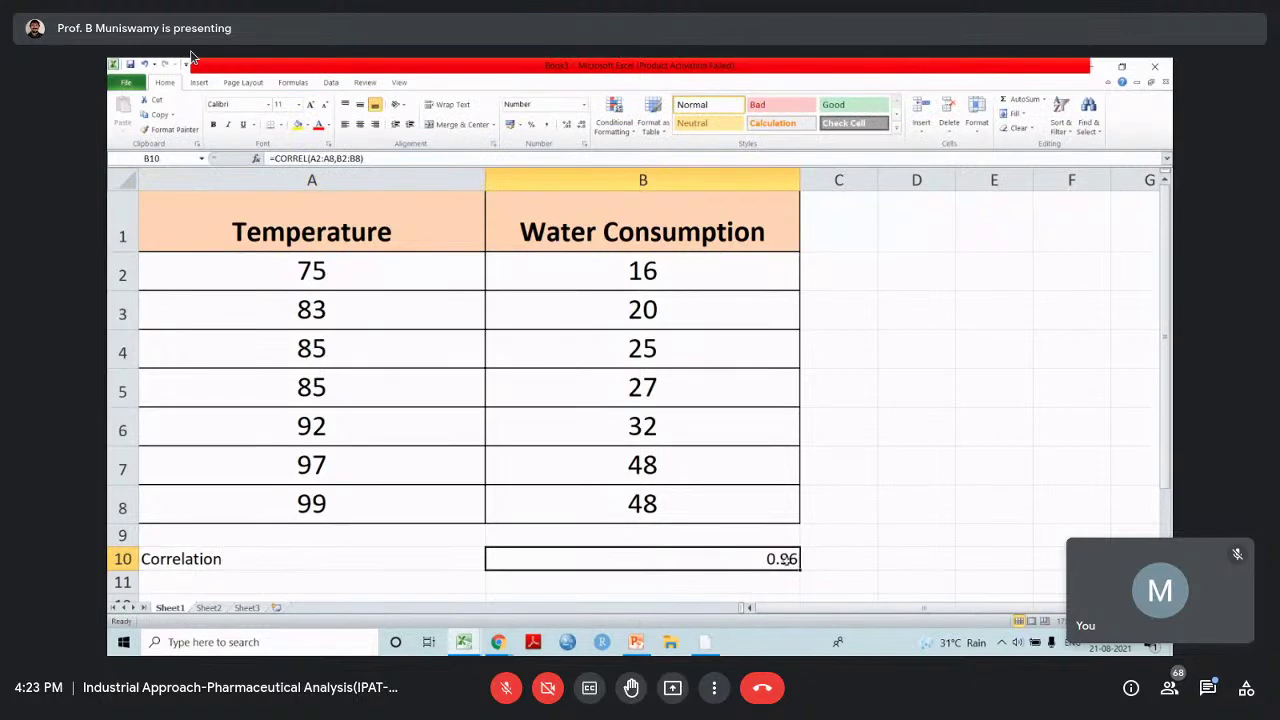
# Inspect the CORREL formula and its referenced ranges in B10, leaving the formula as it is
pyautogui.moveTo(314, 559); pyautogui.dragTo(805, 573)
pyautogui.doubleClick(762, 558)
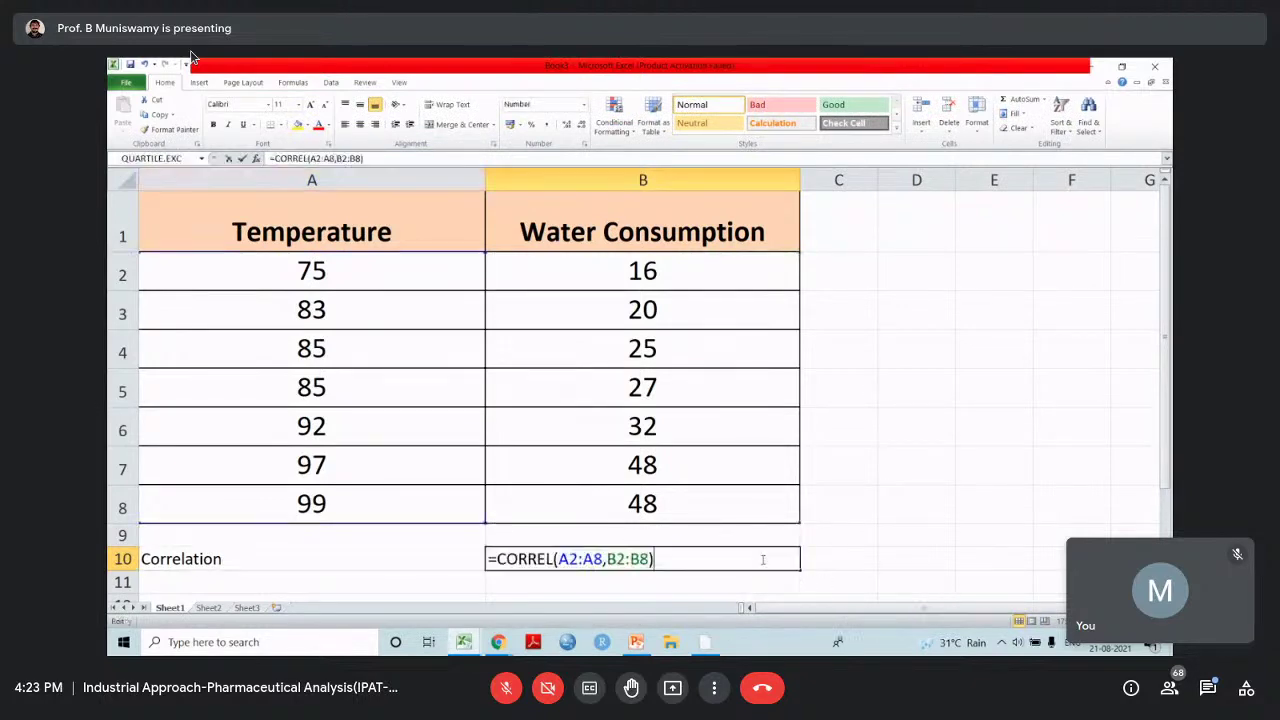
pyautogui.press('Escape')
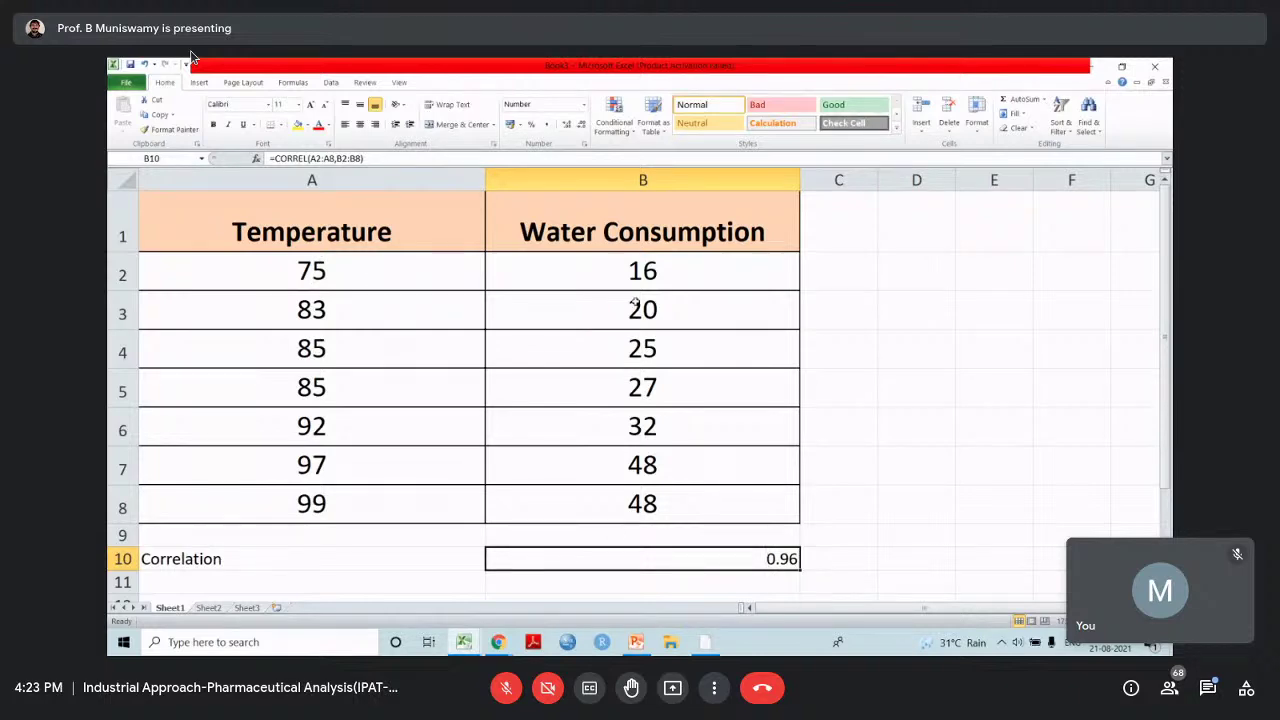
pyautogui.click(301, 583)
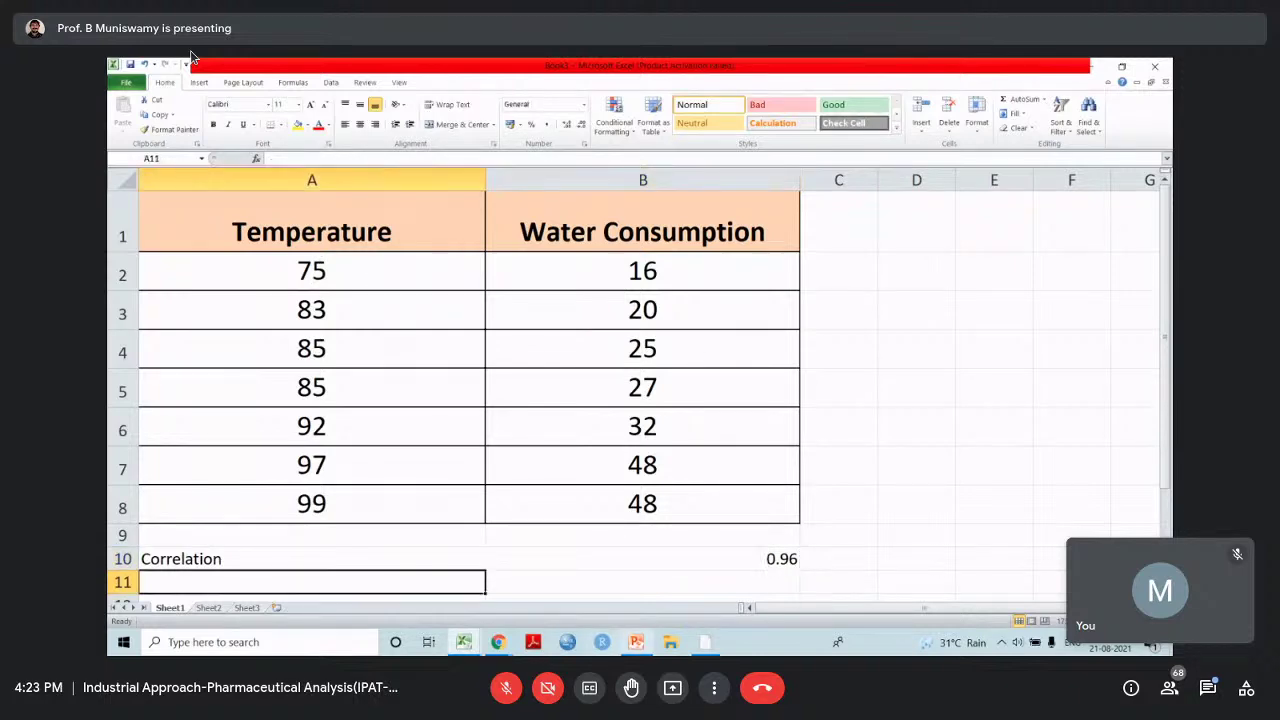
pyautogui.moveTo(691, 636)
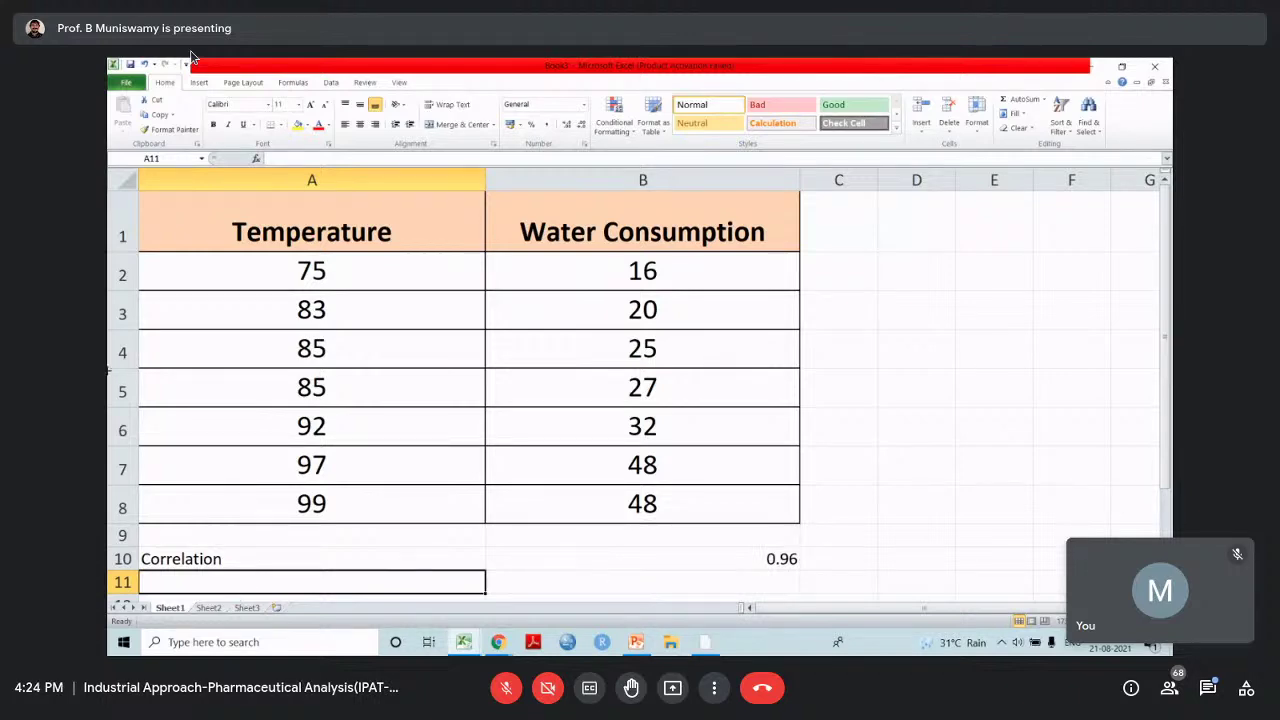
# Try to append (r) to the Correlation label in A10, and undo the entry
pyautogui.doubleClick(315, 565)
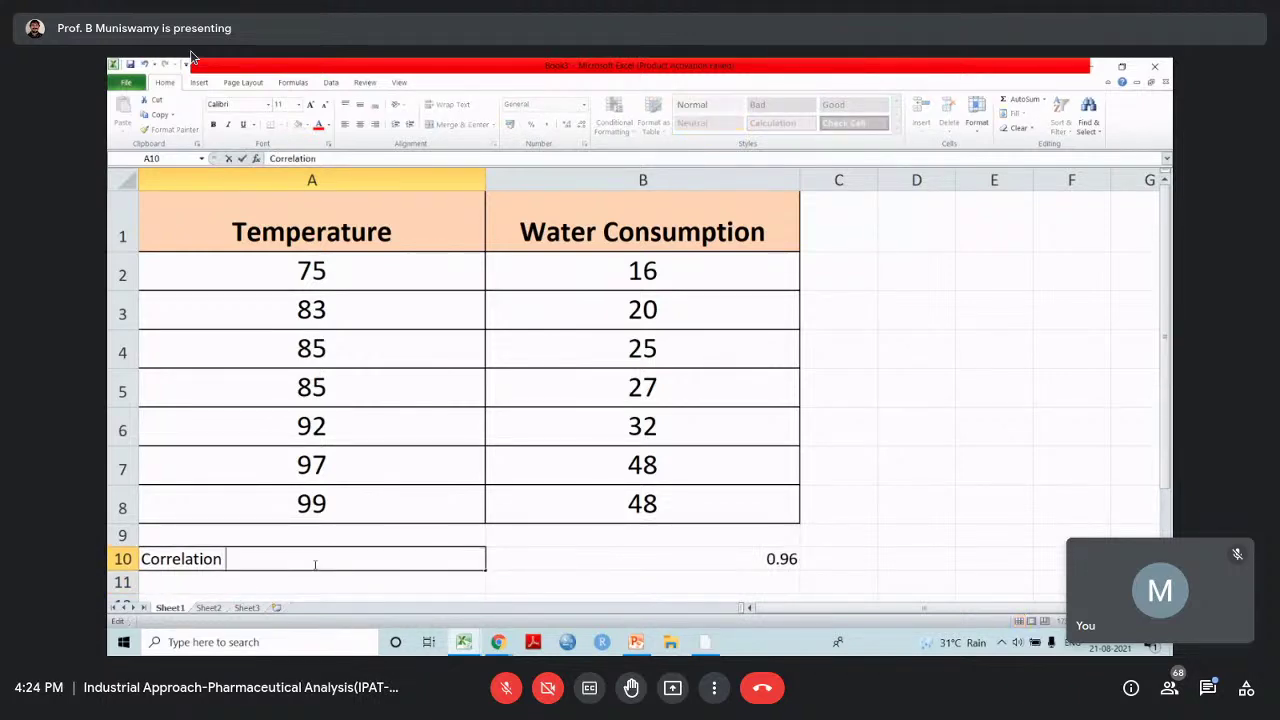
pyautogui.write('r')
pyautogui.press('BackSpace')
pyautogui.write('(r)')
pyautogui.press('Return')
pyautogui.hotkey('ctrl', 'z')
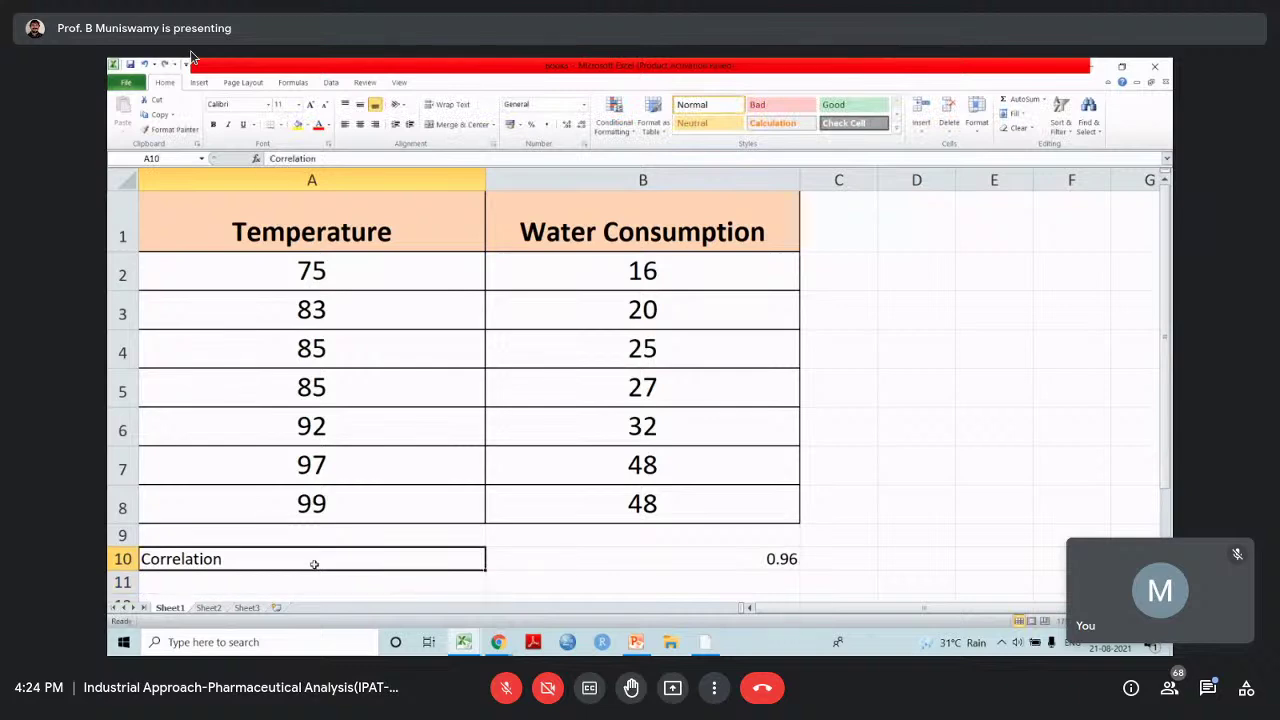
# Extend the label in A10 to Correlation-r and enter the label r^2 in A11
pyautogui.doubleClick(313, 552)
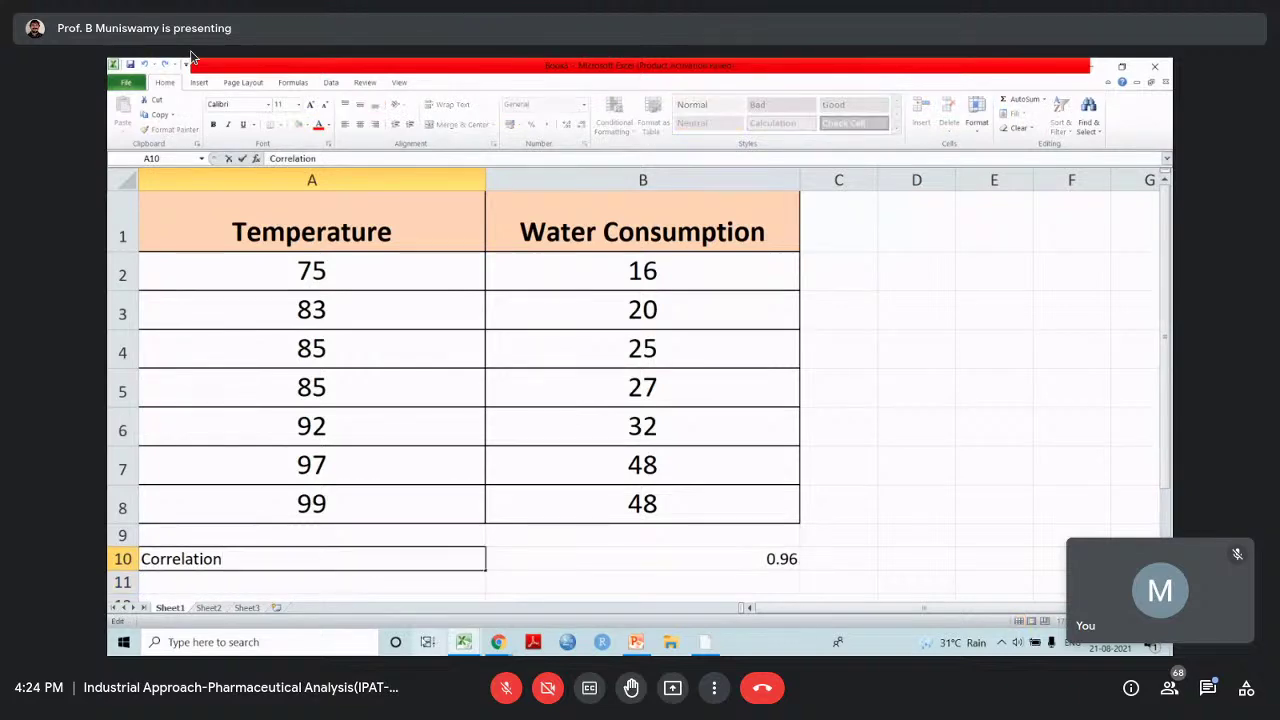
pyautogui.write('-r')
pyautogui.press('Return')
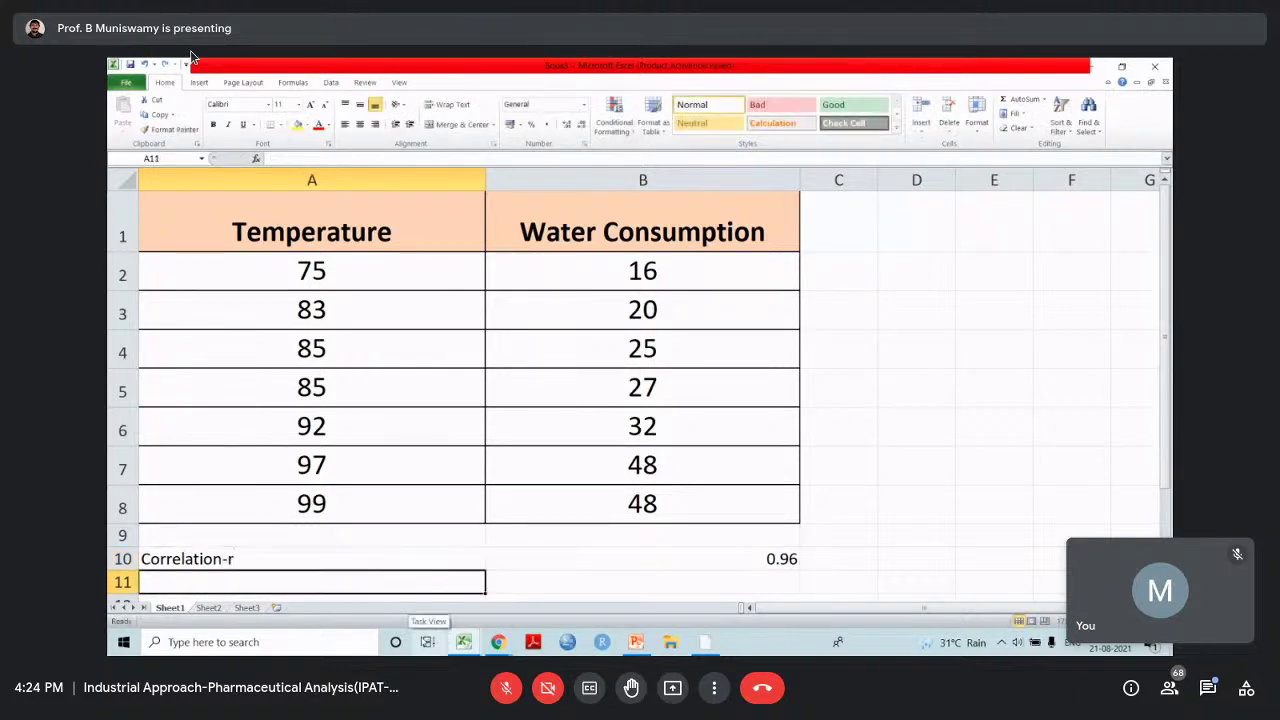
pyautogui.write('r')
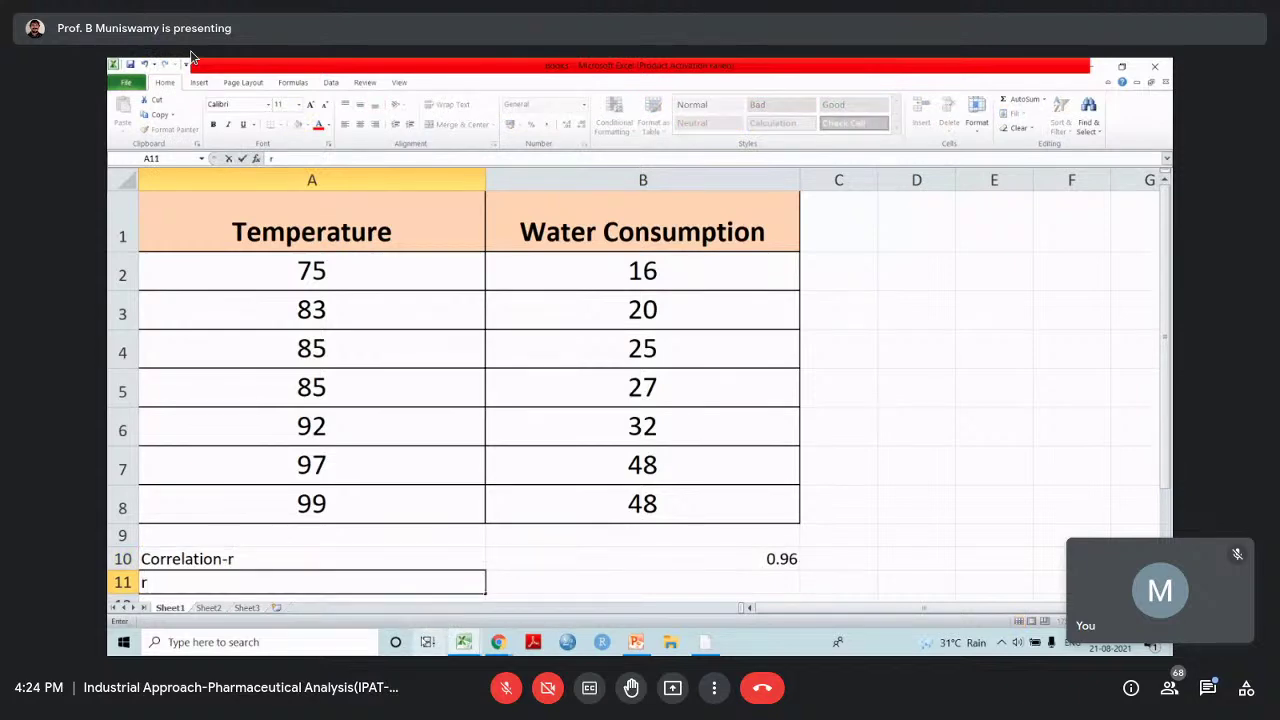
pyautogui.write('^@')
pyautogui.press('BackSpace')
pyautogui.write('2')
# Calculate r squared in B11 with the formula =B10*B10
pyautogui.click(609, 584)
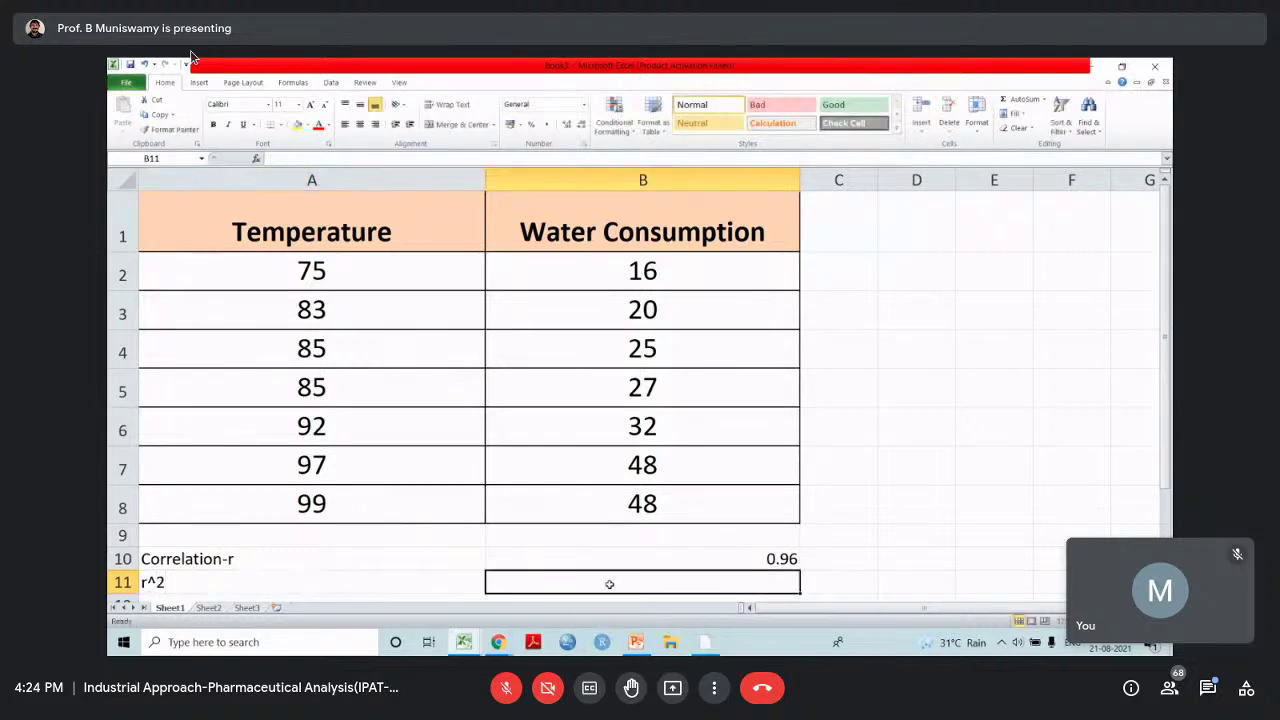
pyautogui.write('=')
pyautogui.click(786, 559)
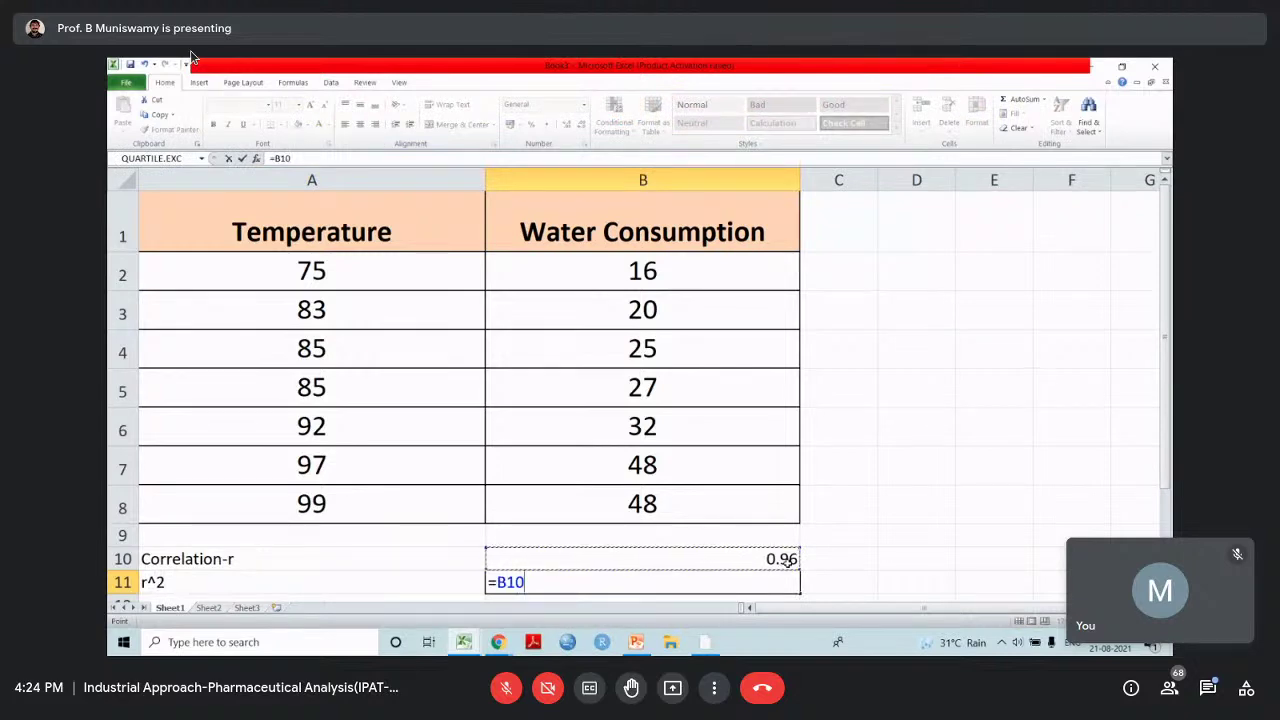
pyautogui.write('*')
pyautogui.click(767, 559)
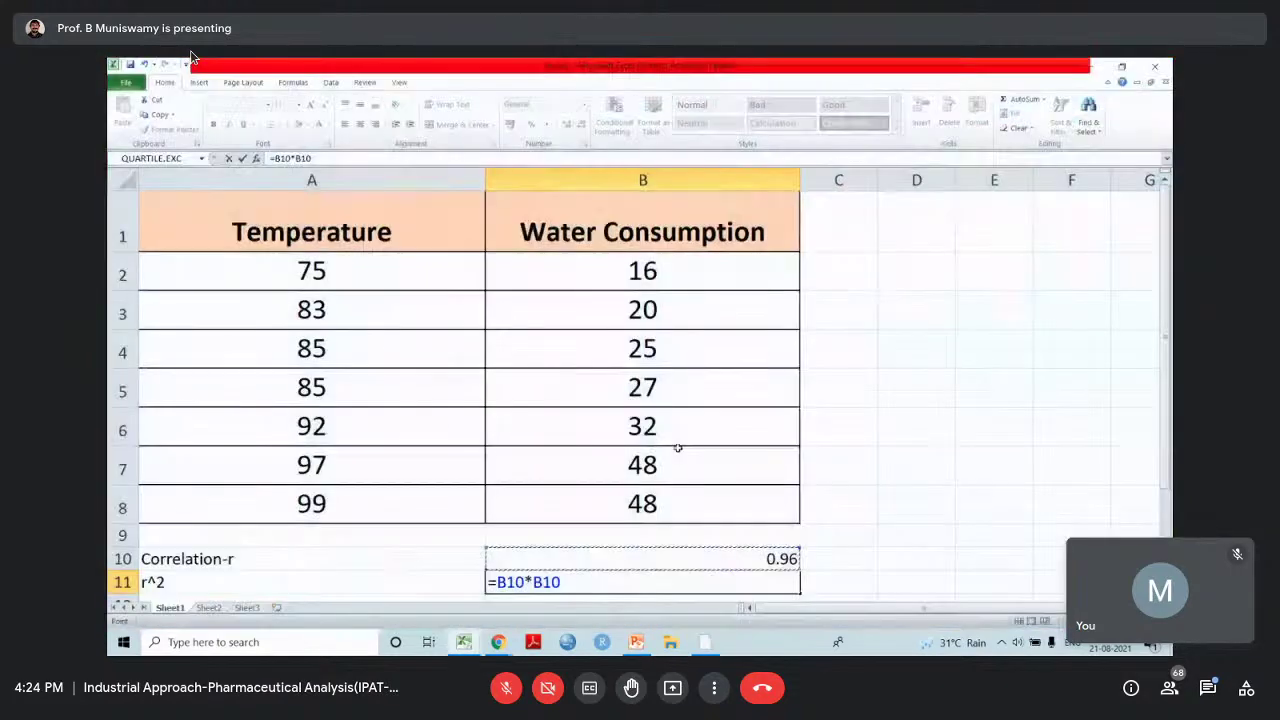
pyautogui.press('Return')
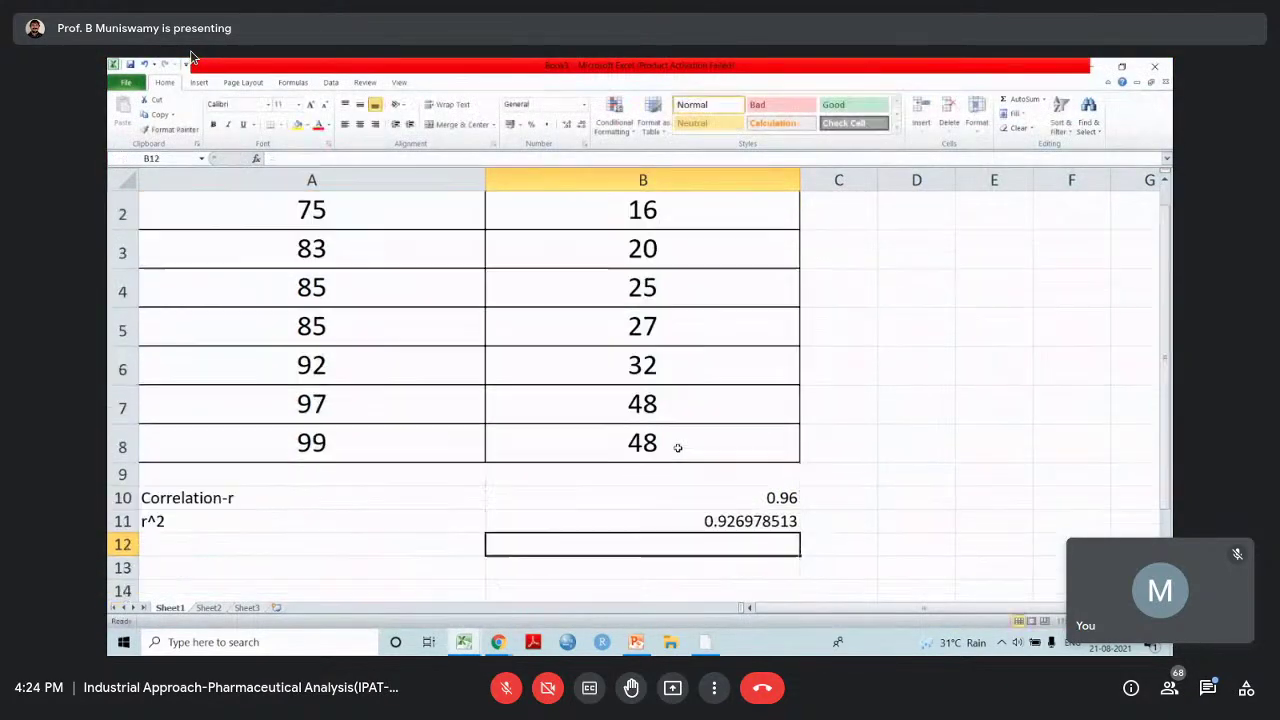
# Convert the r^2 result in B11 to a percentage value by extending its formula to =B10*B10*100
pyautogui.click(707, 517)
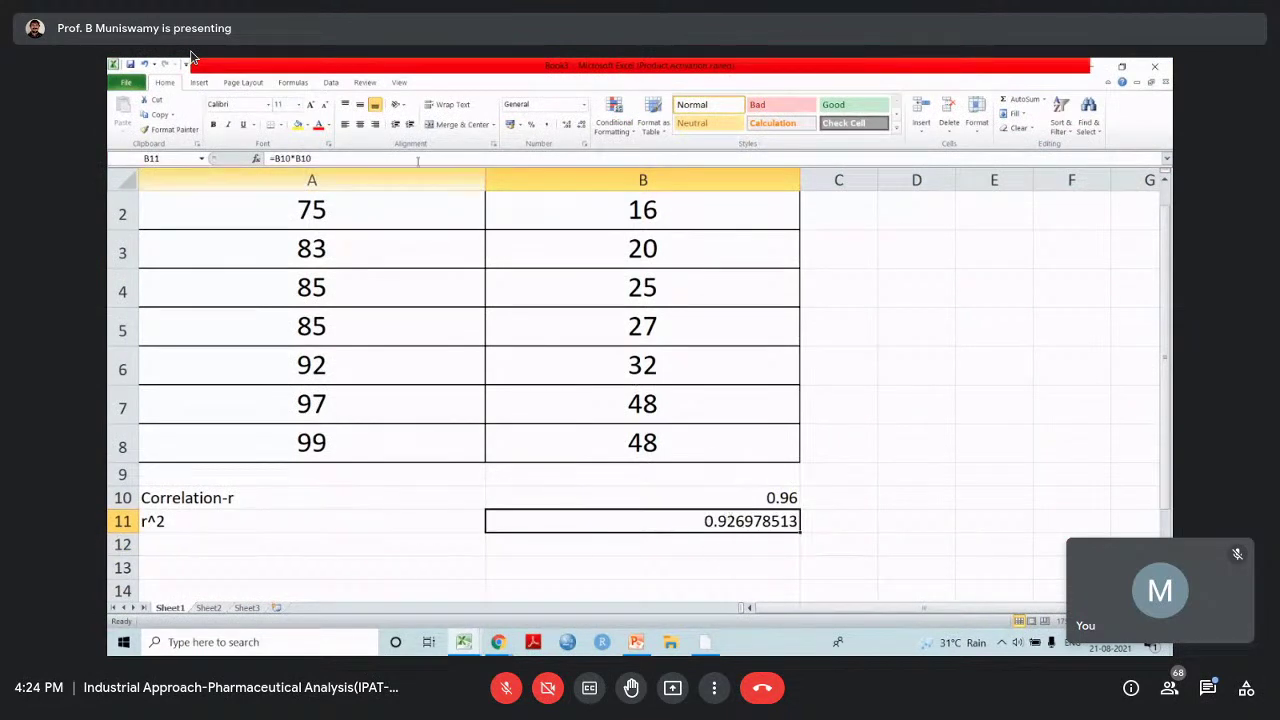
pyautogui.click(327, 160)
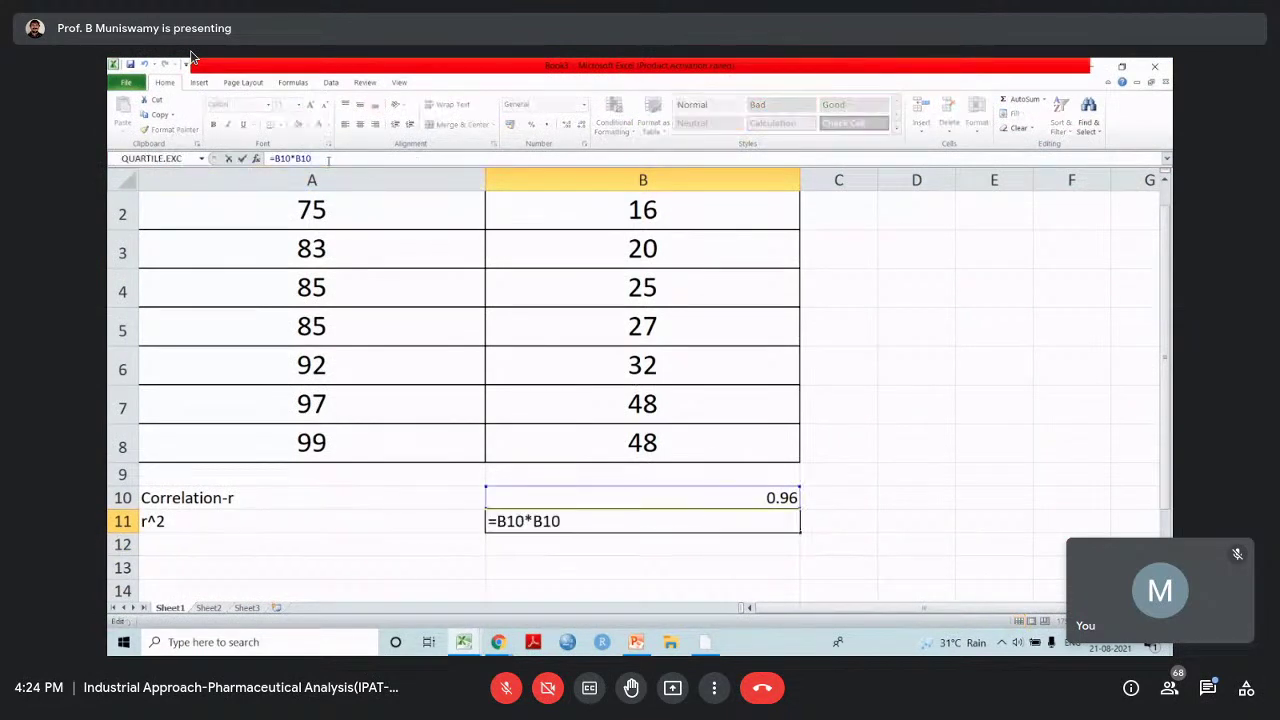
pyautogui.write('*')
pyautogui.press('Return')
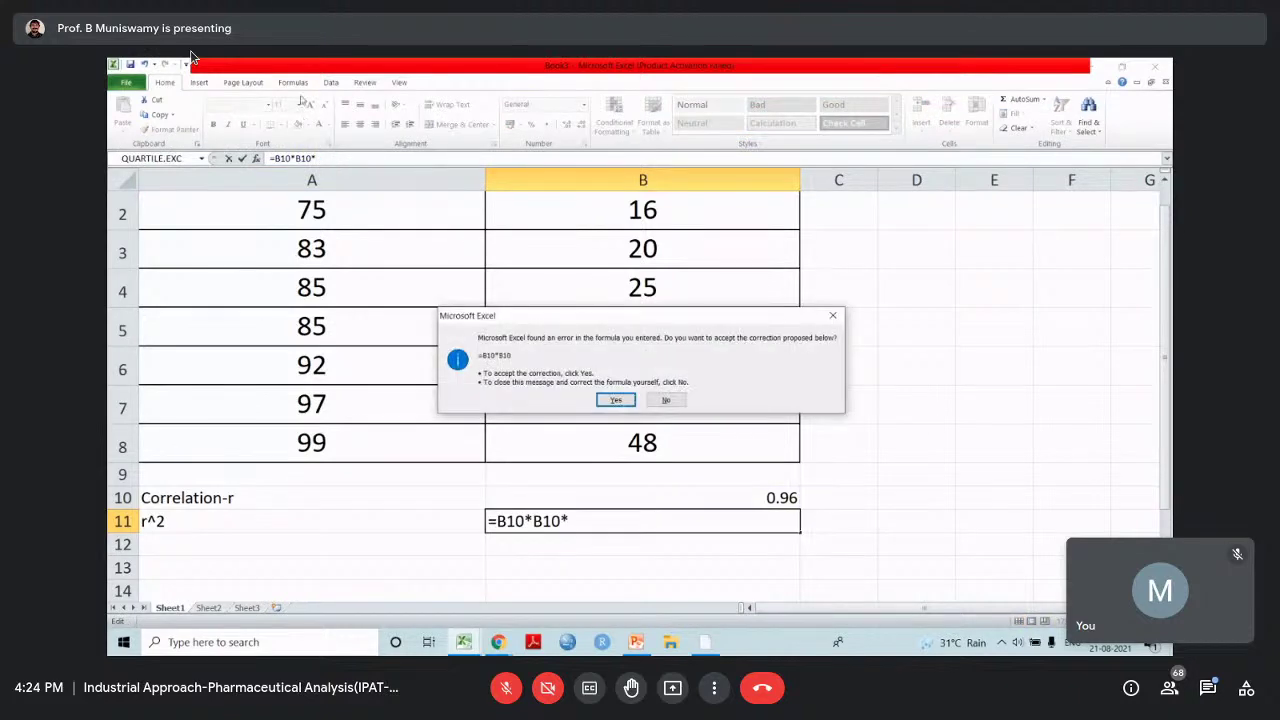
pyautogui.click(832, 315)
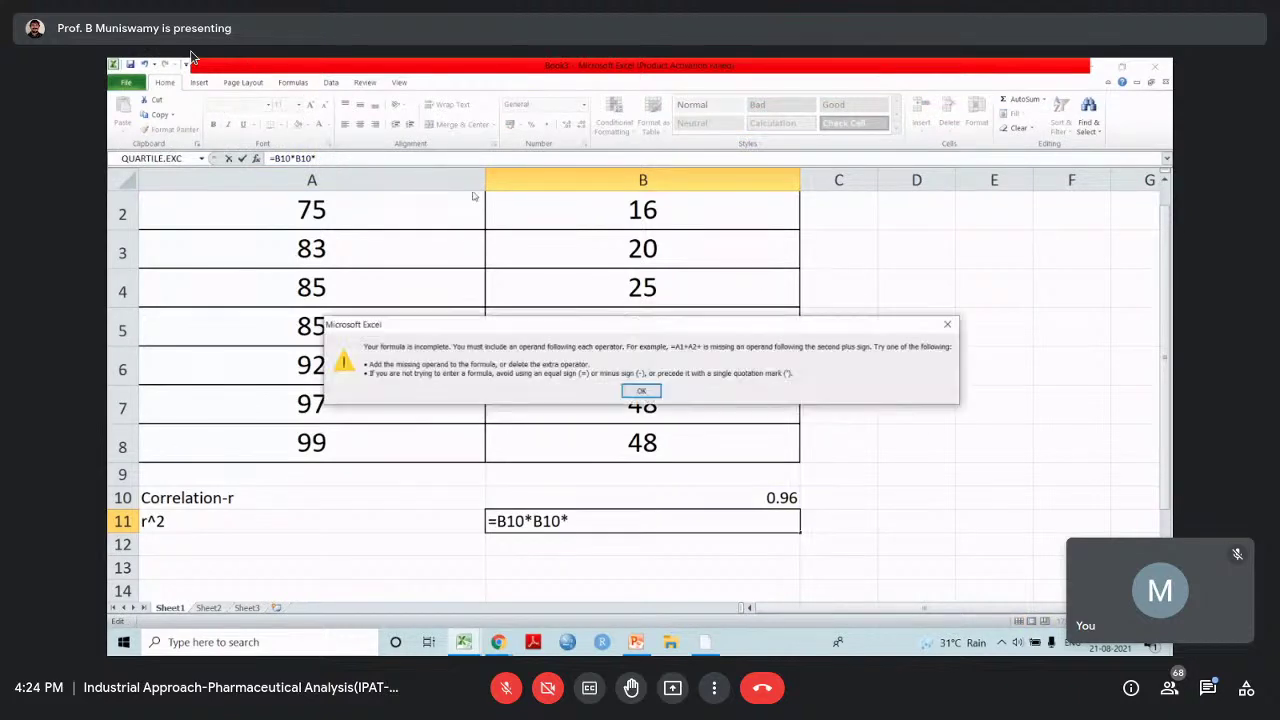
pyautogui.press('Return')
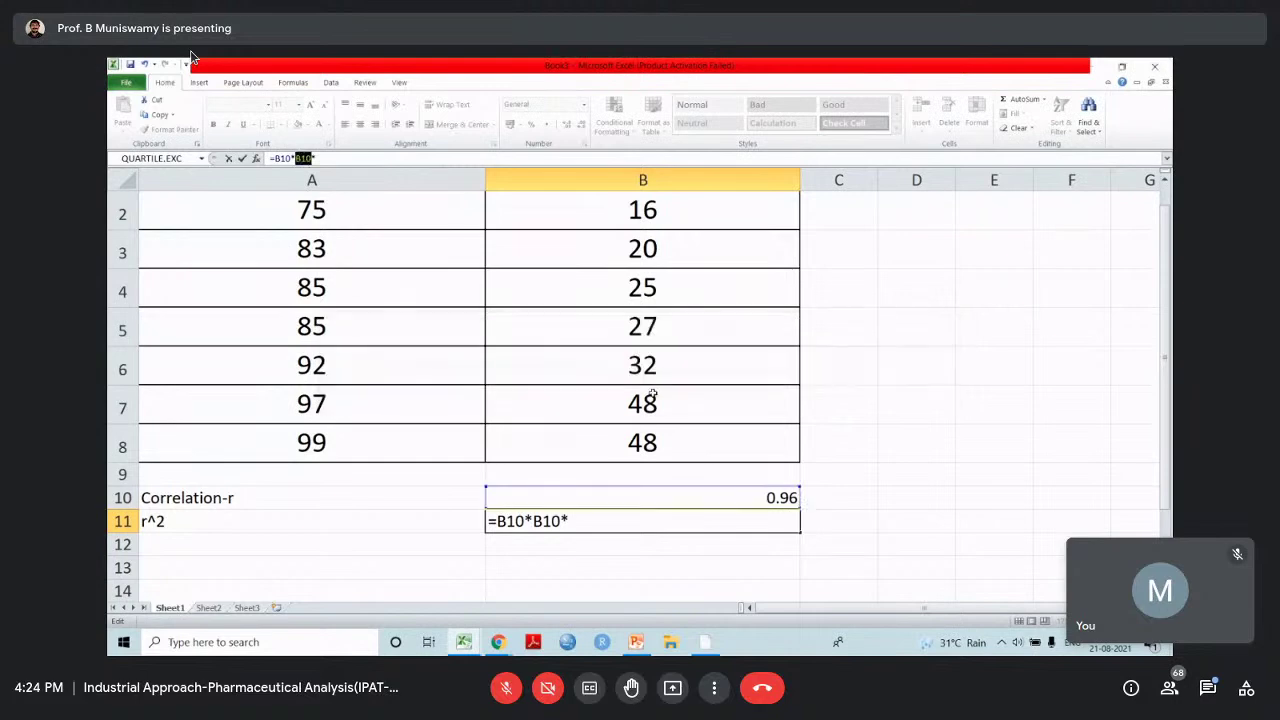
pyautogui.write('100')
pyautogui.press('Return')
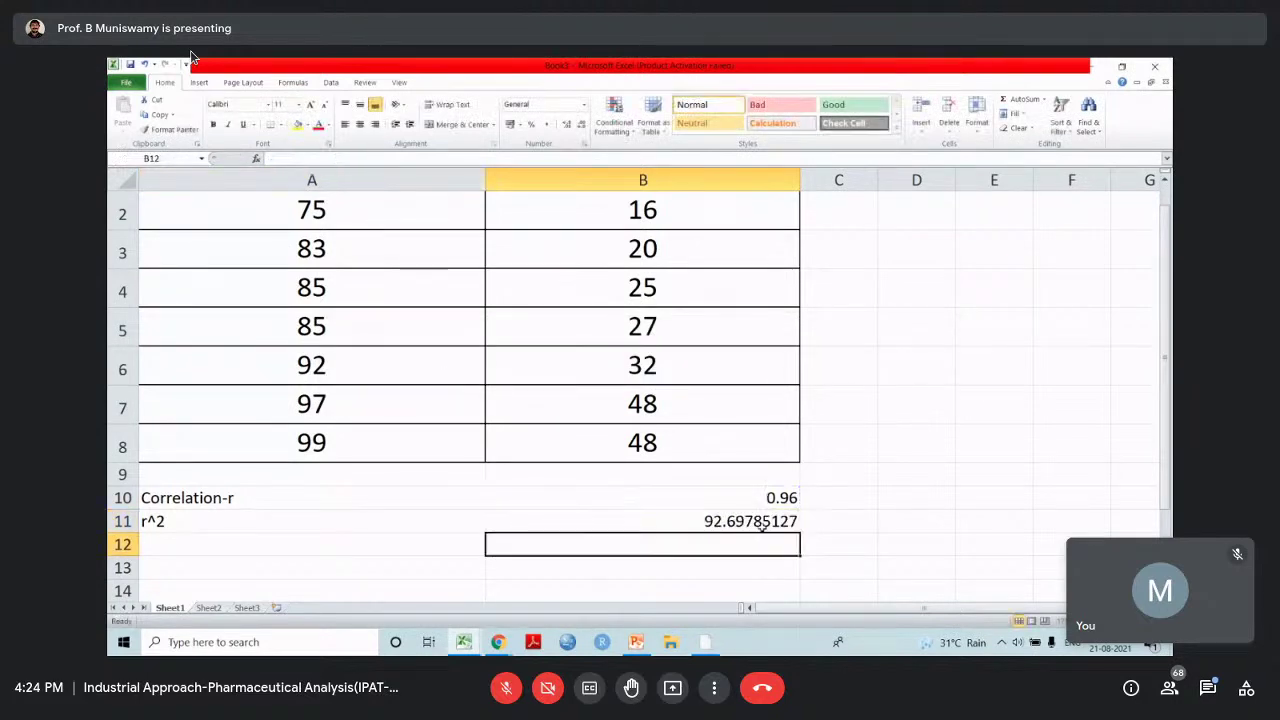
# Reduce the r^2 result in B11 to two decimal places
pyautogui.click(754, 523)
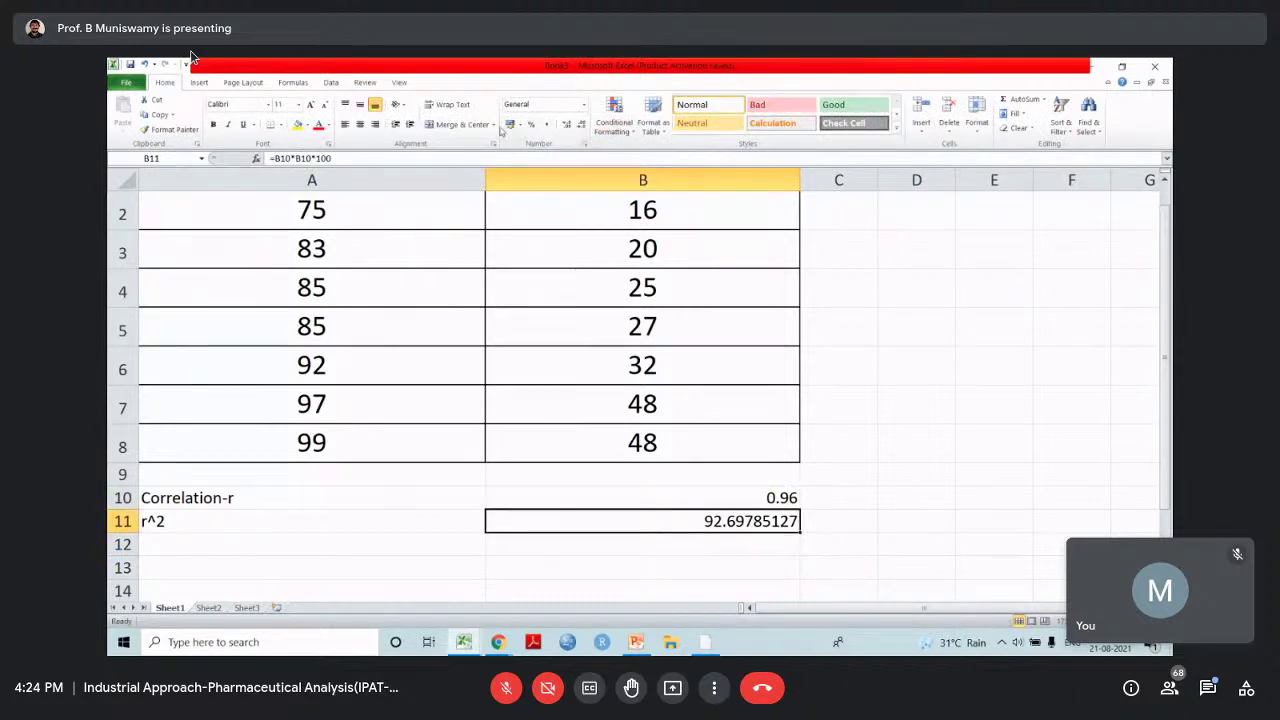
pyautogui.click(581, 125)
pyautogui.click(581, 125)
pyautogui.click(581, 125)
pyautogui.click(581, 125)
pyautogui.click(581, 125)
pyautogui.click(581, 125)
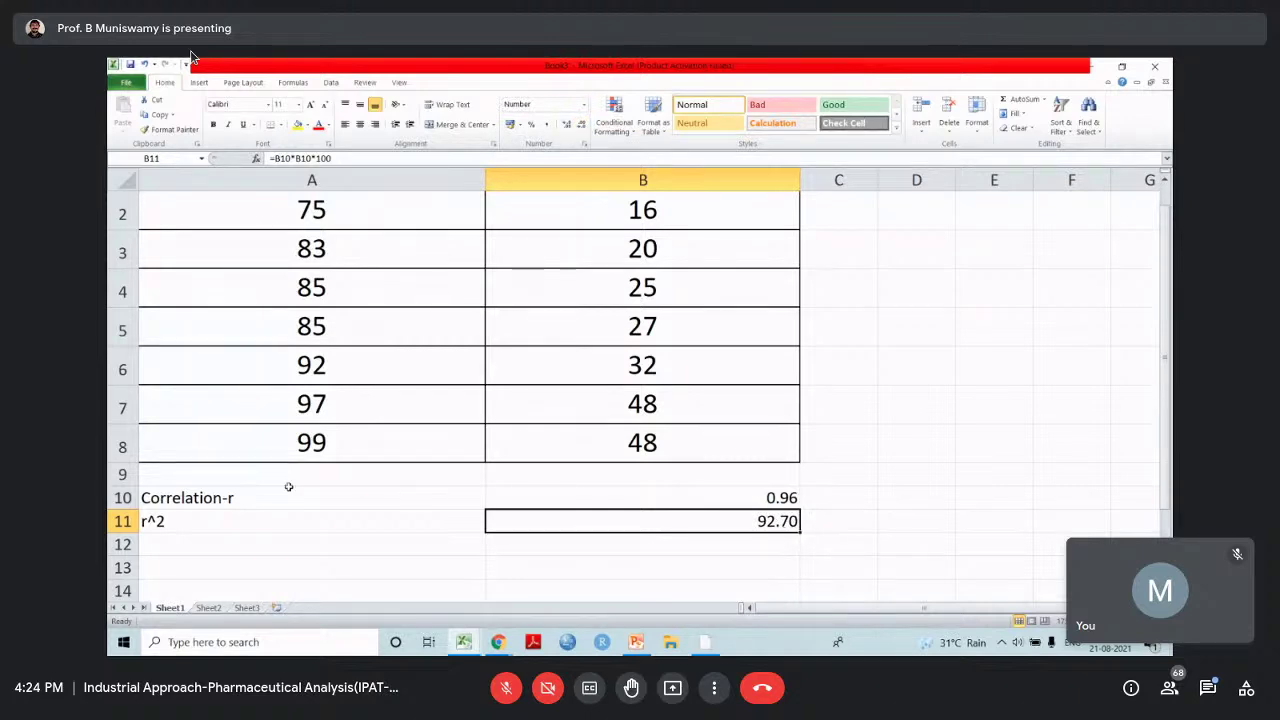
# Right-align the labels in A10:A11 and left-align the results in B10:B11
pyautogui.moveTo(270, 498); pyautogui.dragTo(264, 513)
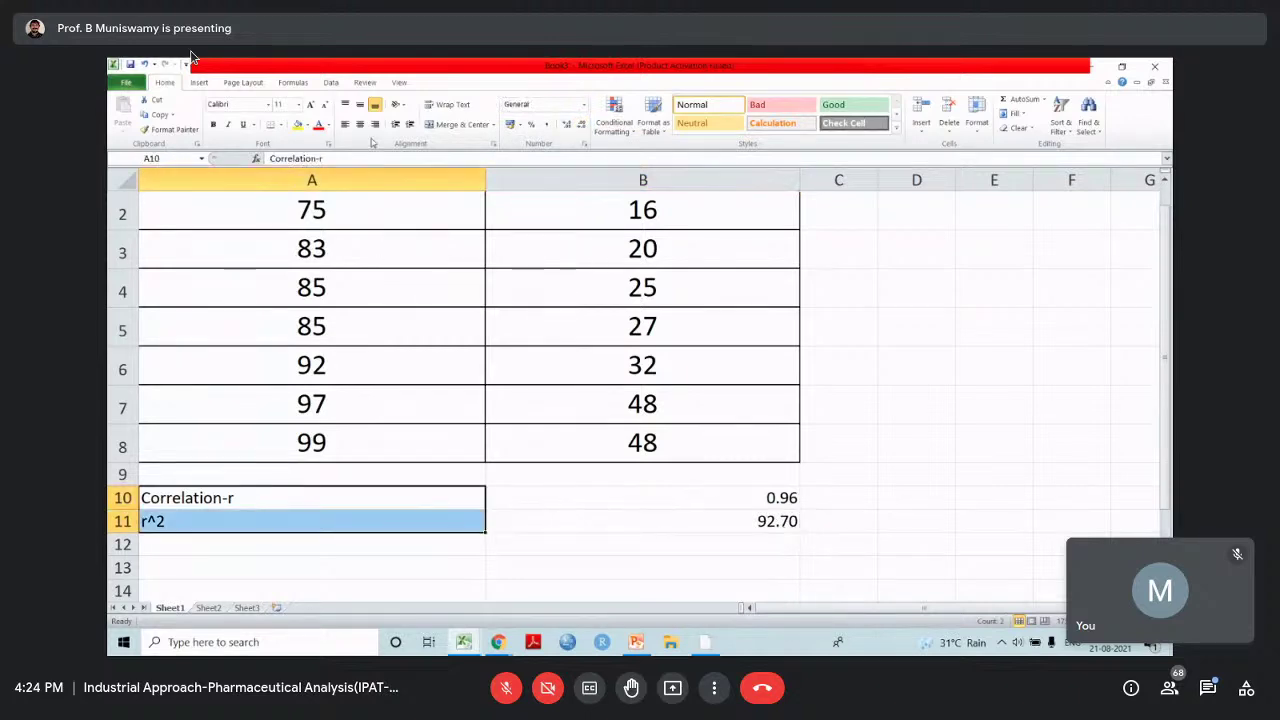
pyautogui.click(375, 124)
pyautogui.moveTo(737, 497); pyautogui.dragTo(737, 520)
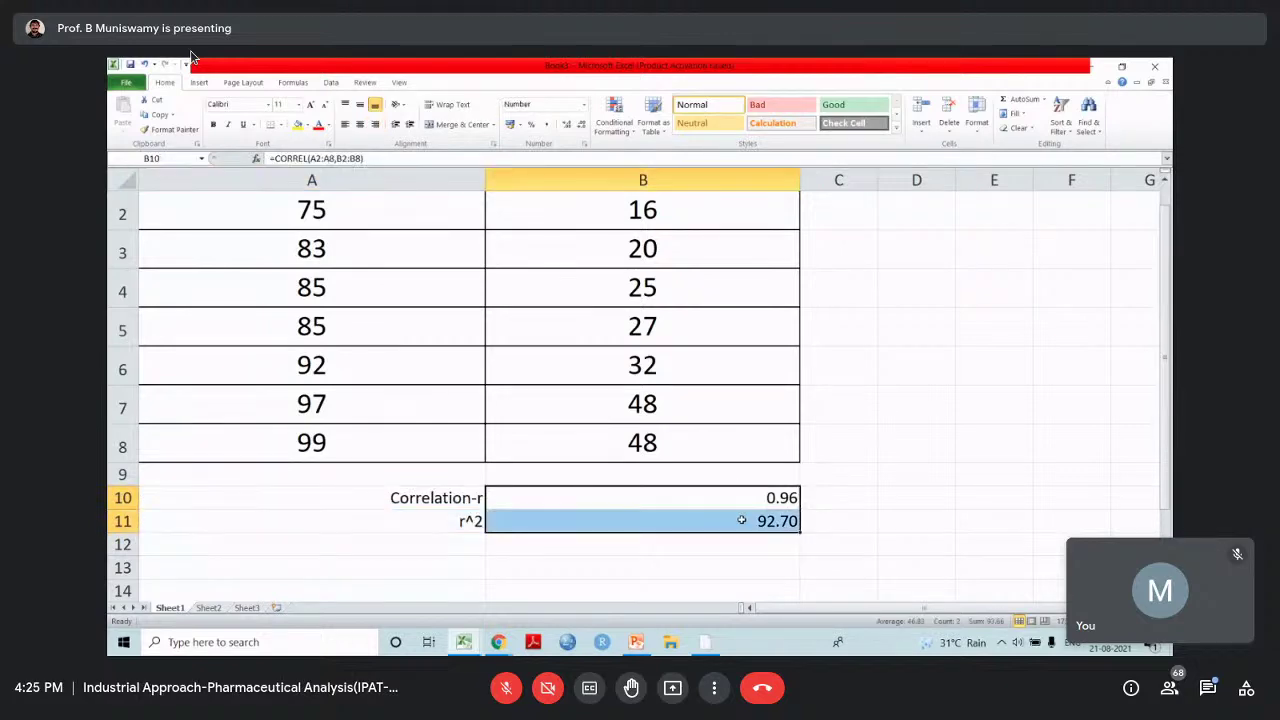
pyautogui.click(344, 124)
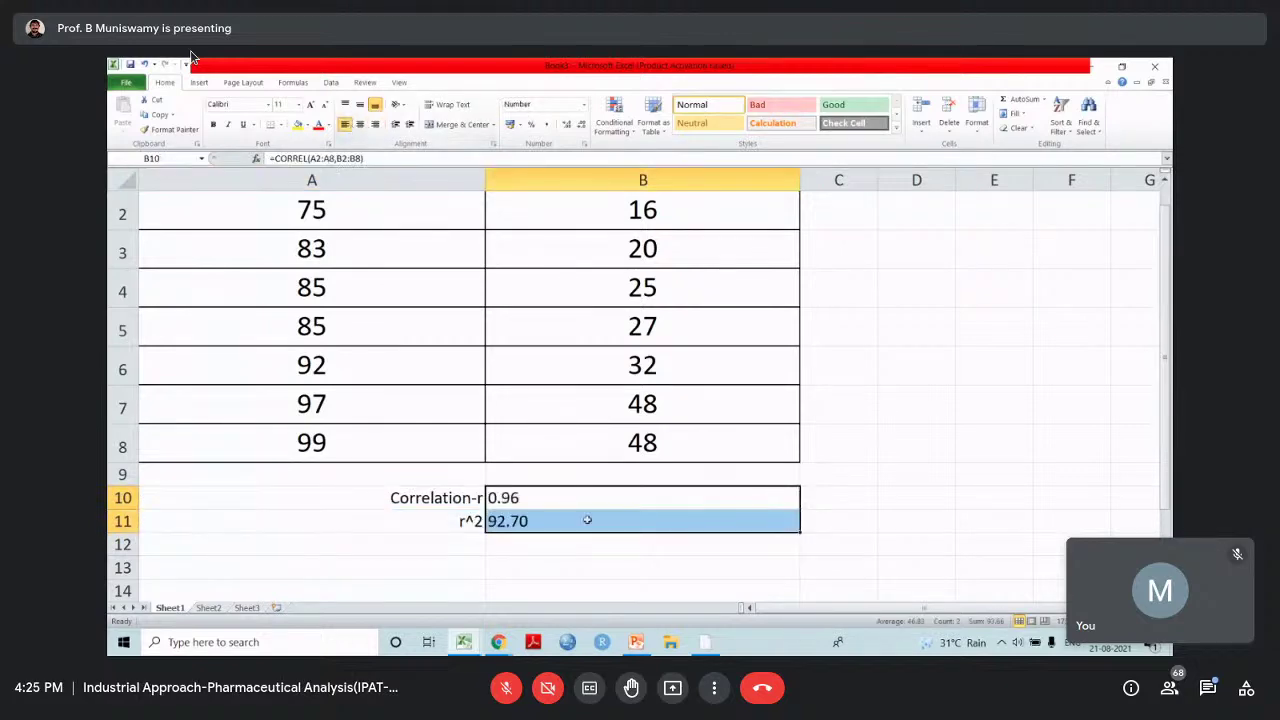
pyautogui.click(588, 520)
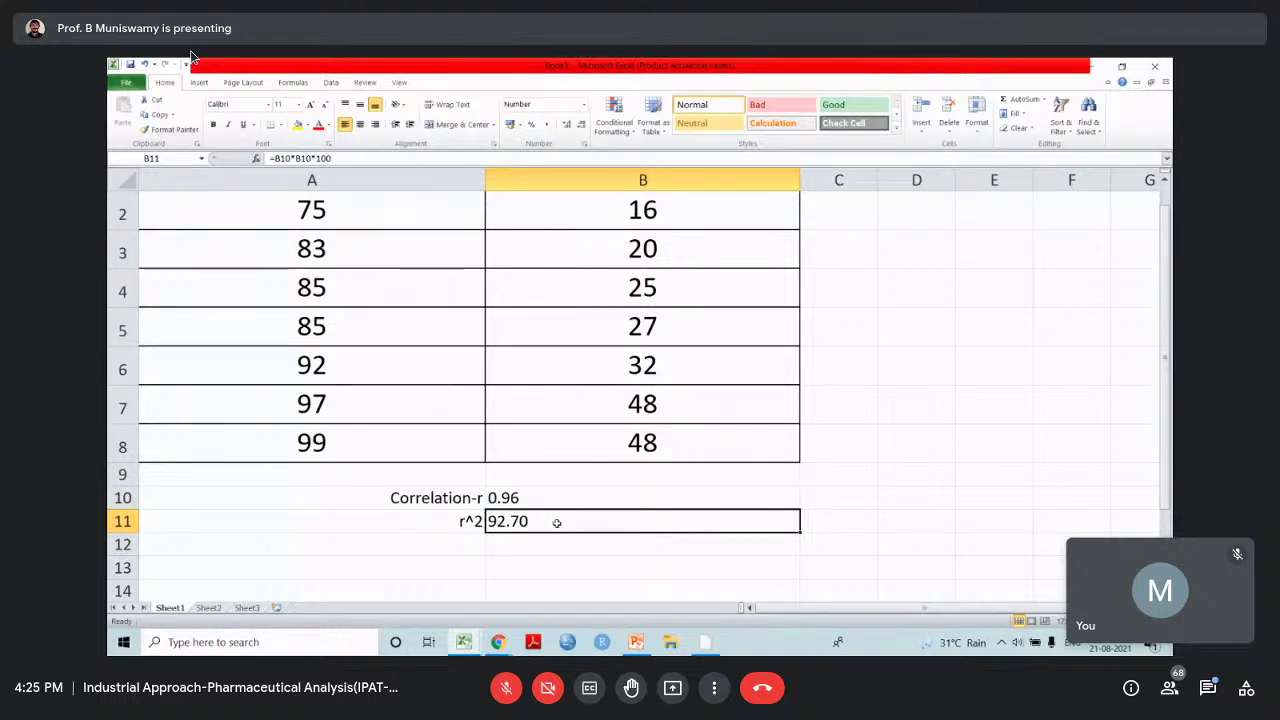
# Highlight the correlation and r^2 results in B10:B11 with a yellow fill
pyautogui.scroll(1, 555, 525)
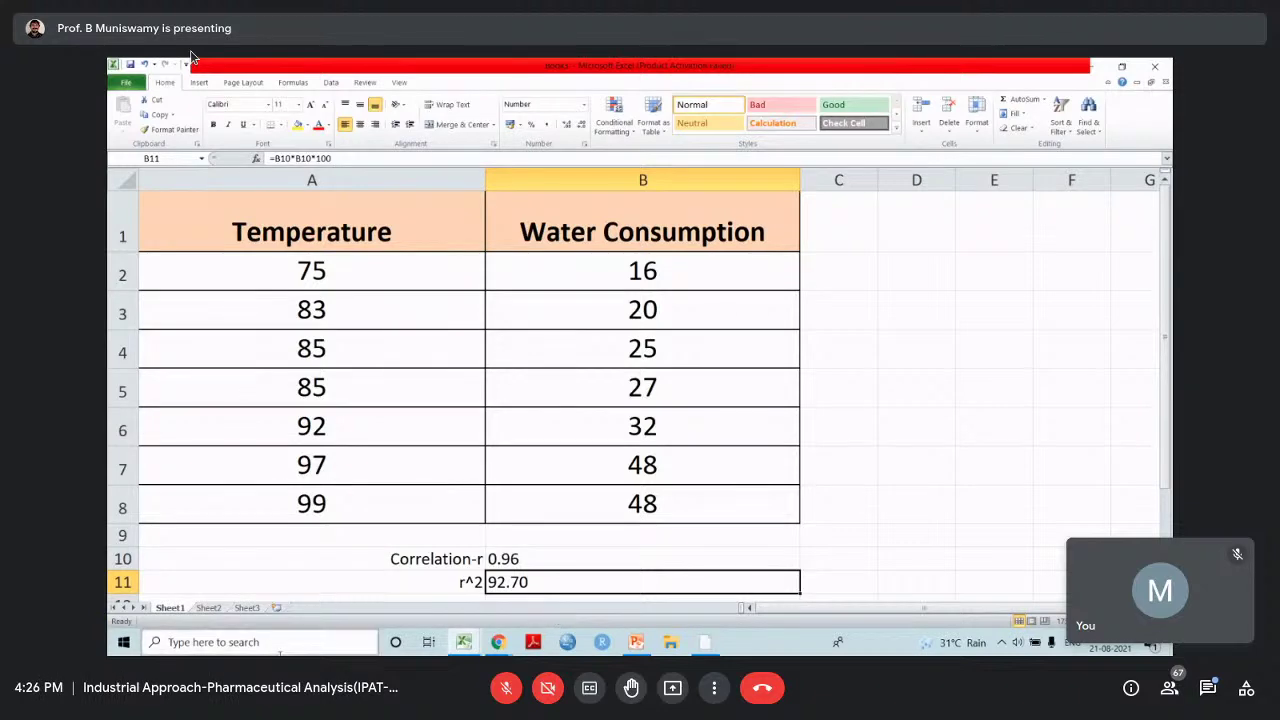
pyautogui.moveTo(581, 550); pyautogui.dragTo(581, 582)
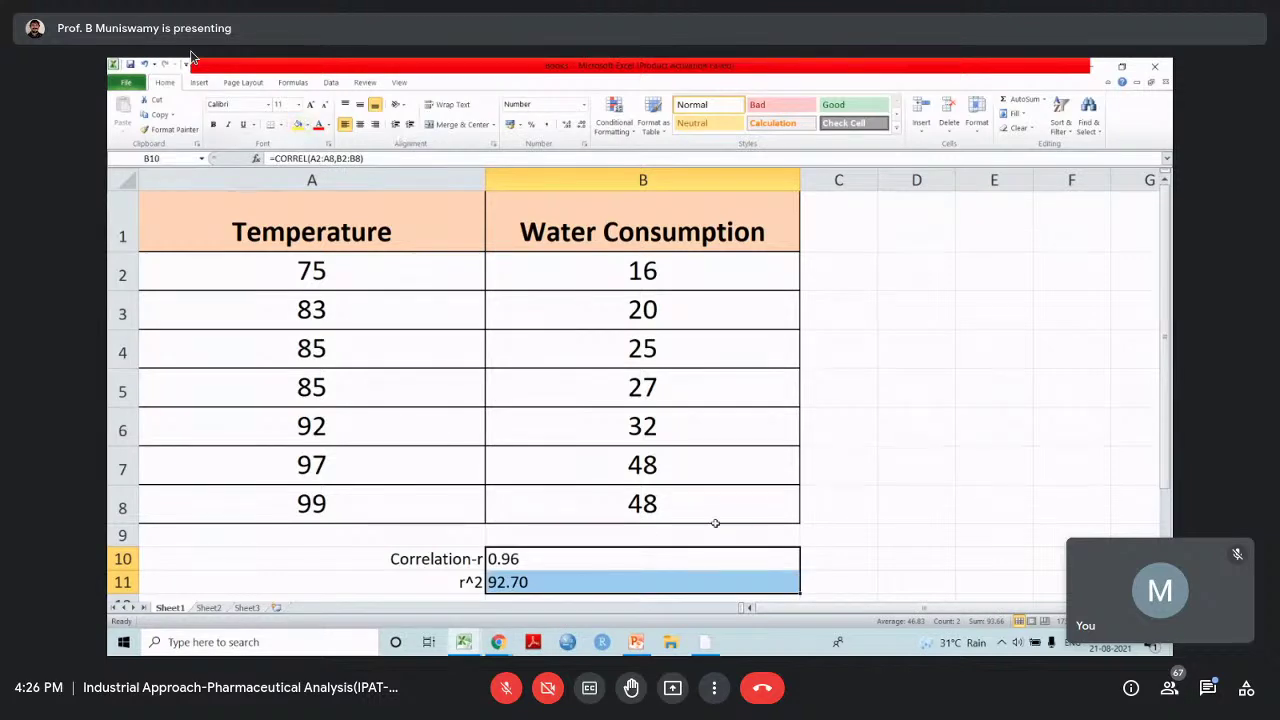
pyautogui.click(297, 124)
pyautogui.click(1150, 480)
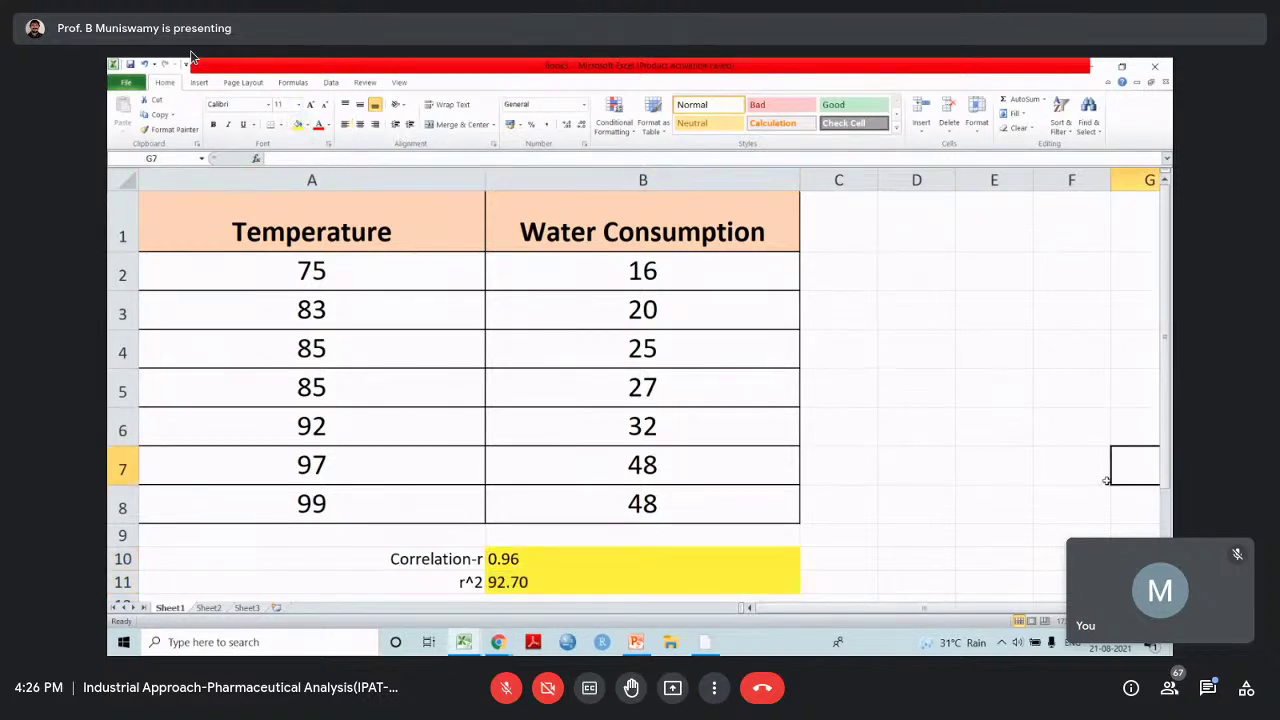
# Try a temperature of 29 in A6 to test its effect on the correlation, and undo the change
pyautogui.click(320, 428)
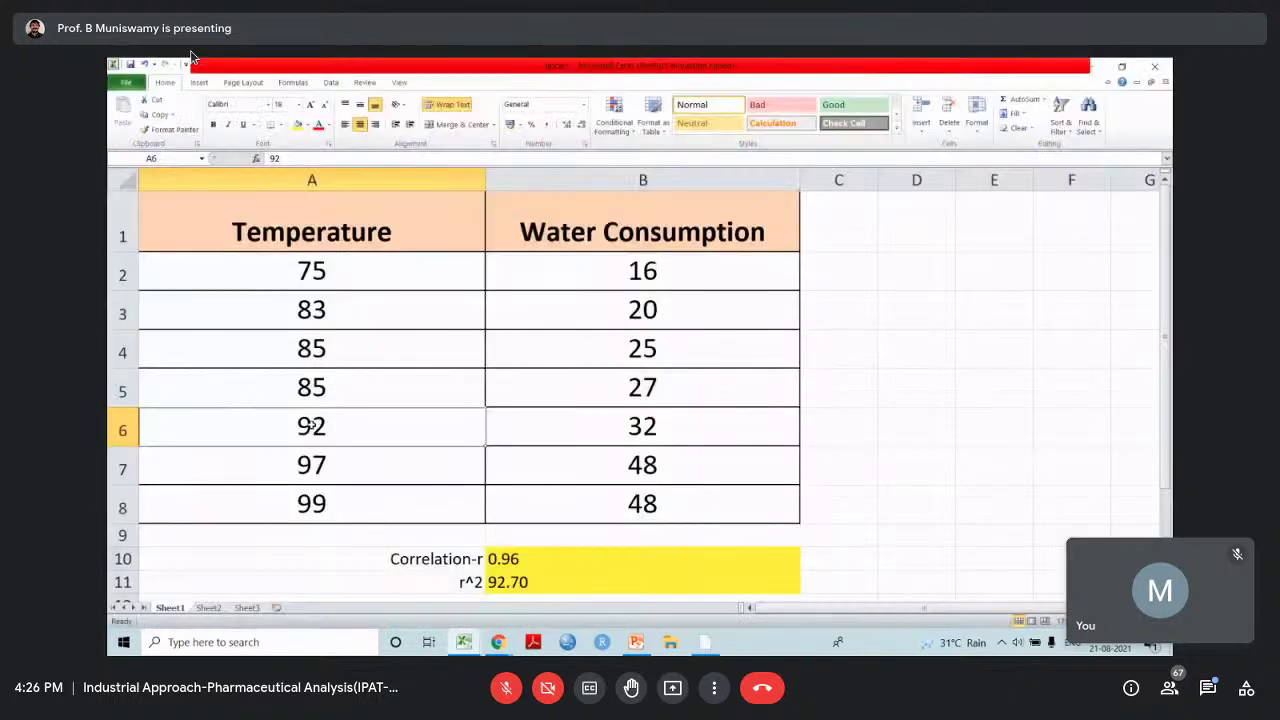
pyautogui.write('29')
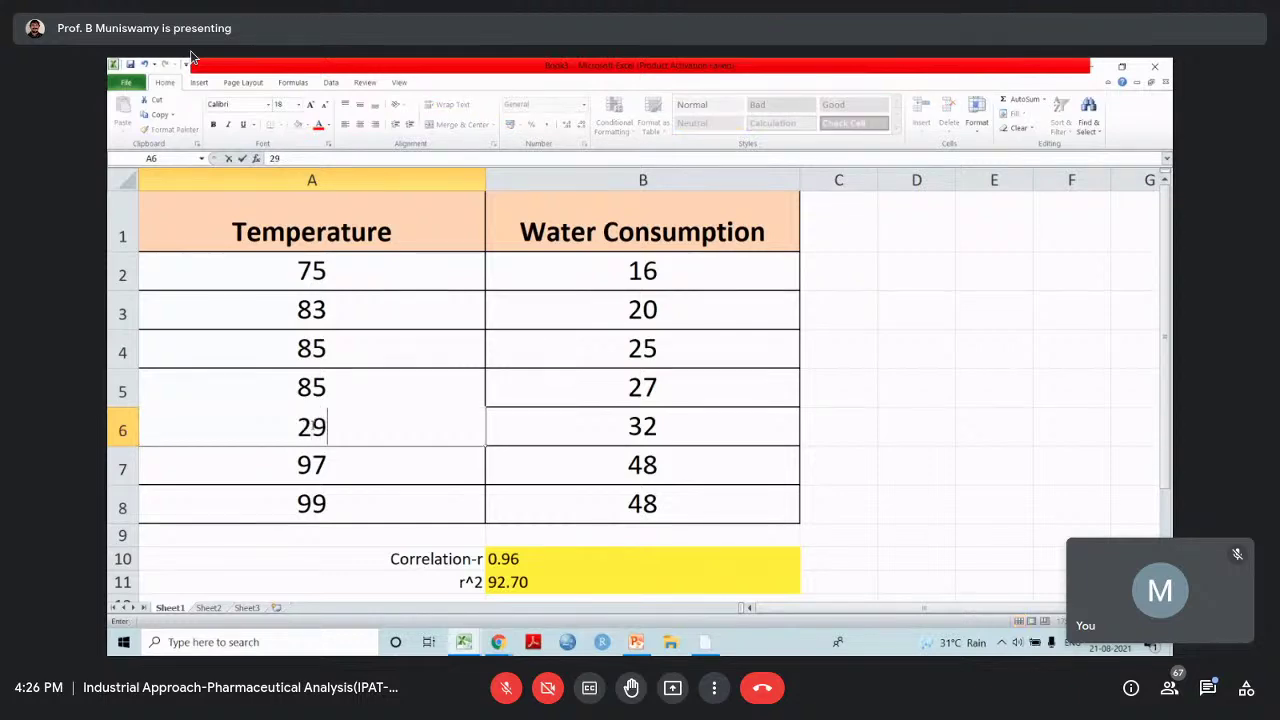
pyautogui.press('Return')
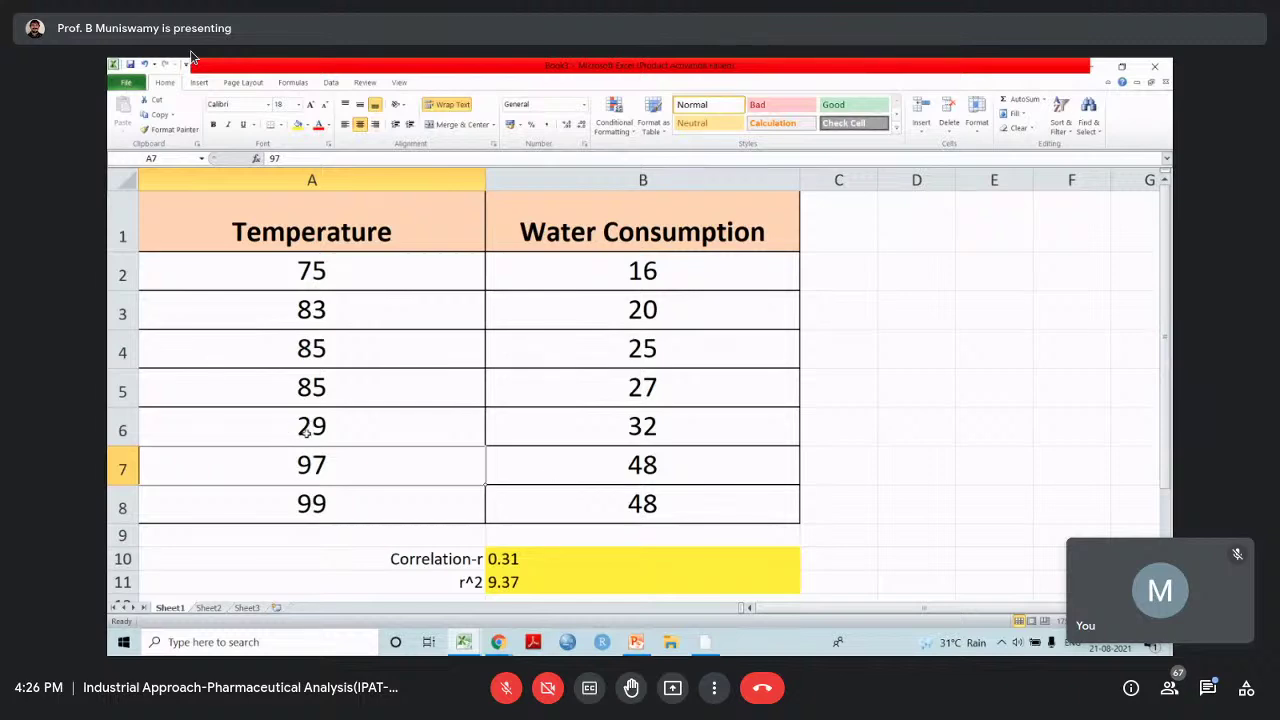
pyautogui.click(310, 432)
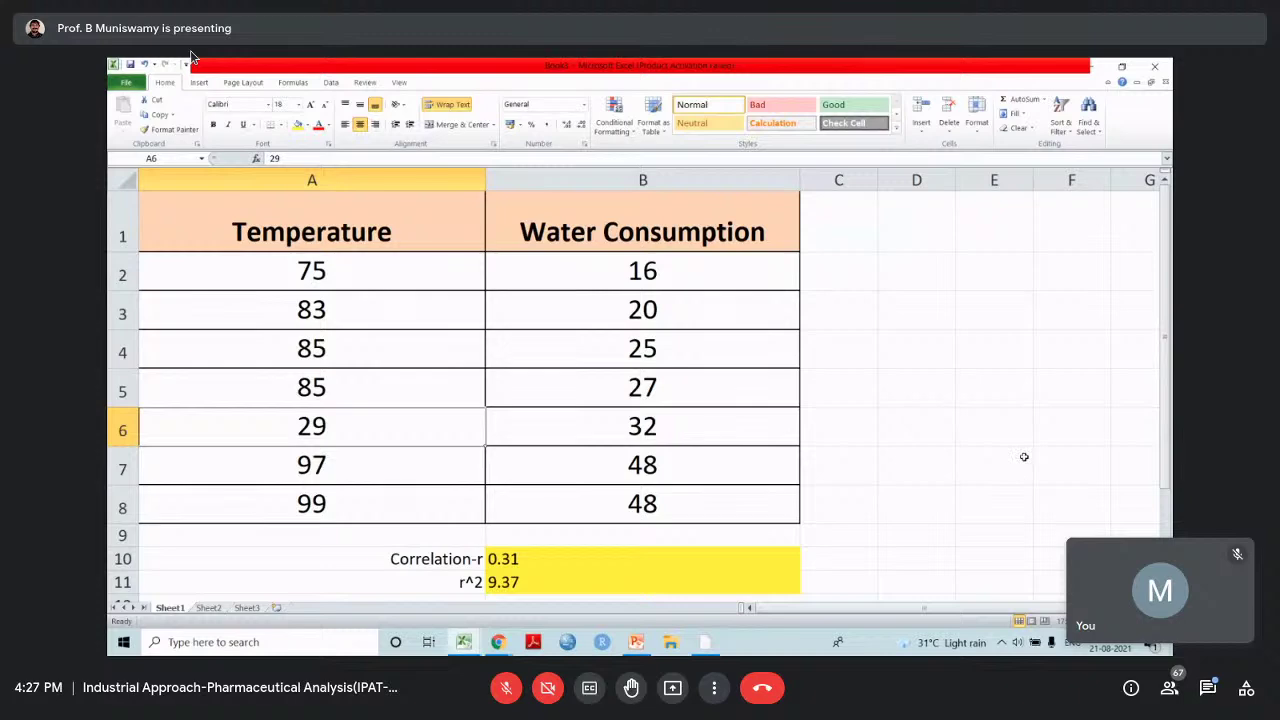
pyautogui.hotkey('ctrl', 'z')
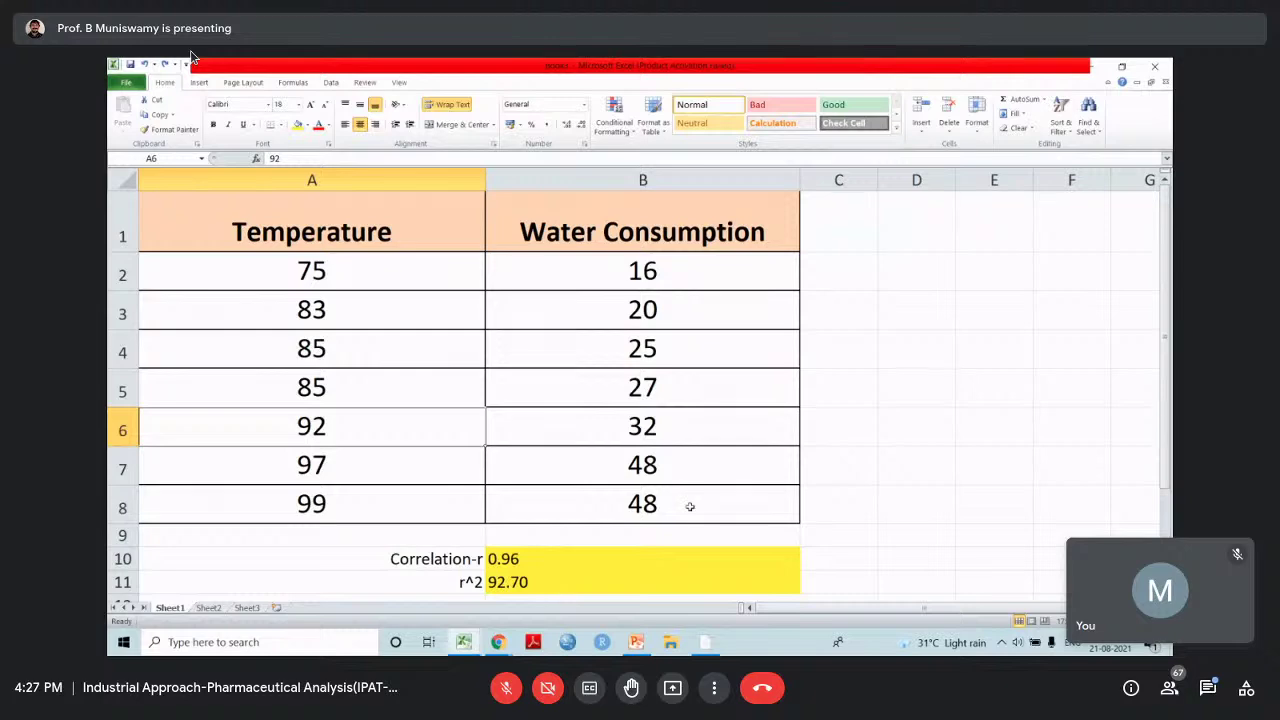
# Switch to the PowerPoint presentation and start the slide show from the Correlation Analysis slide
pyautogui.click(1093, 67)
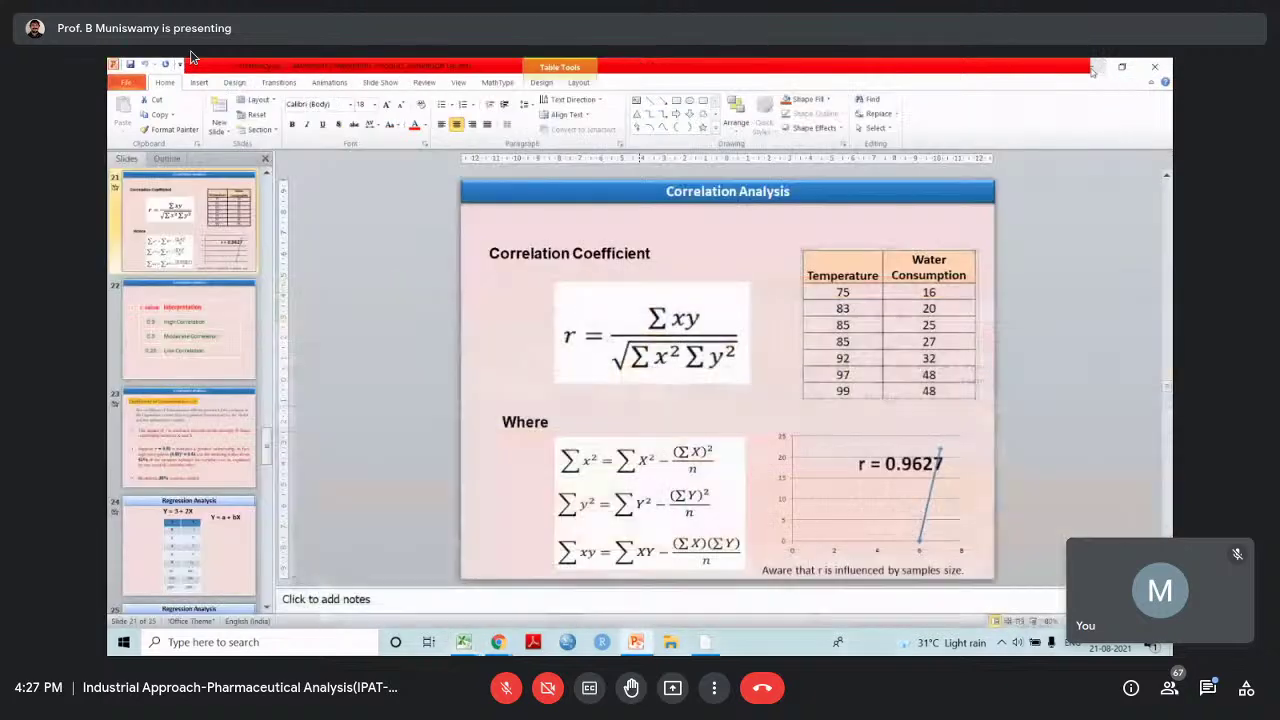
pyautogui.click(1034, 621)
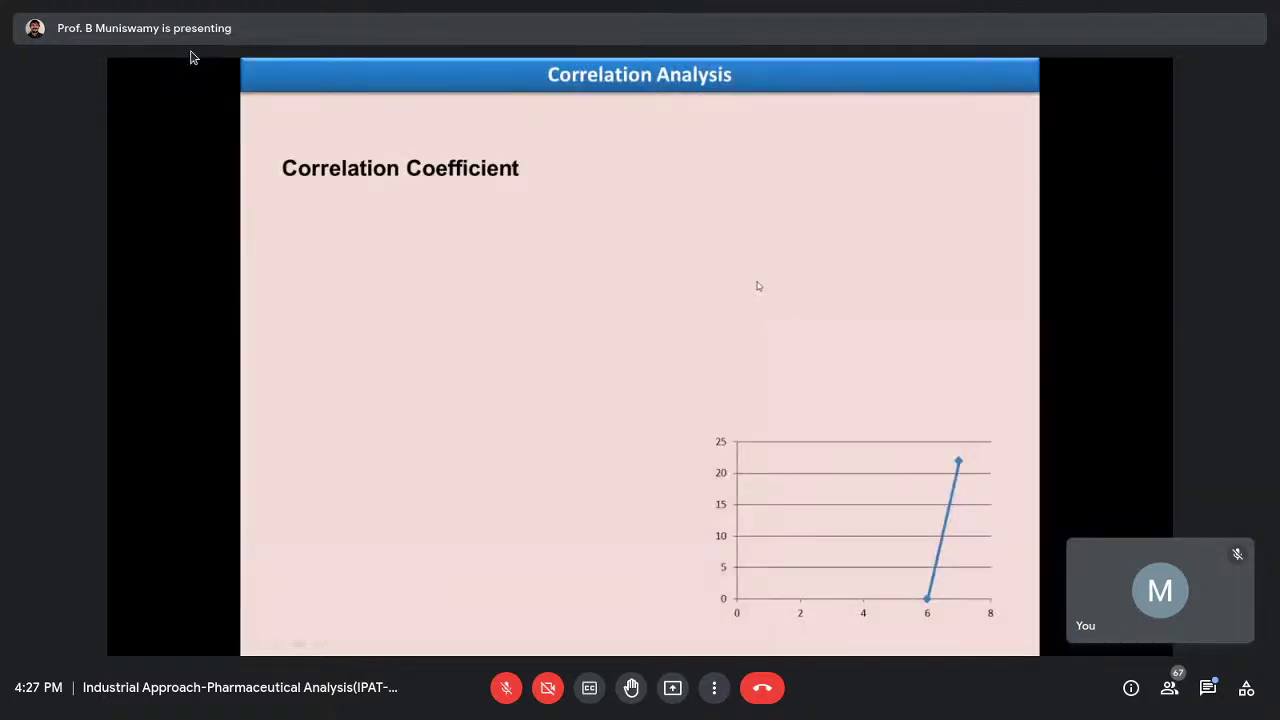
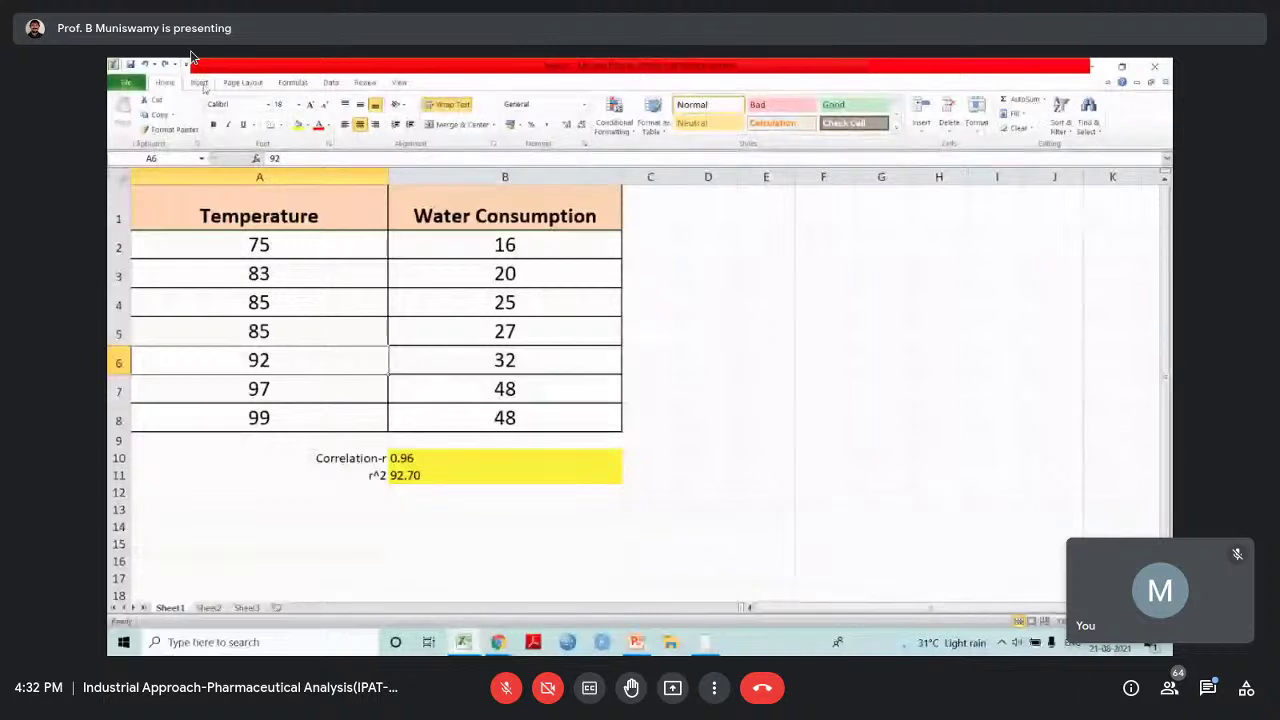
# Insert a scatter chart with smooth lines and markers from A1:B8 in the Excel sheet and place it beside the table
pyautogui.click(200, 83)
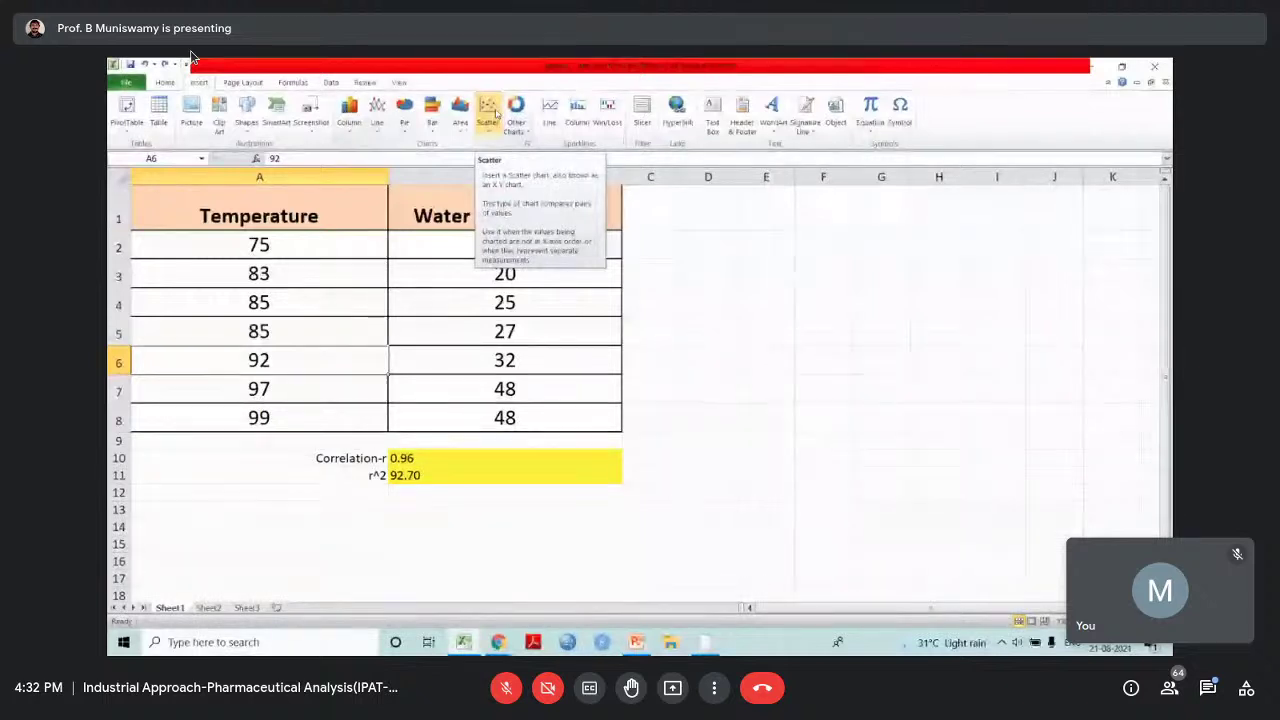
pyautogui.click(784, 218)
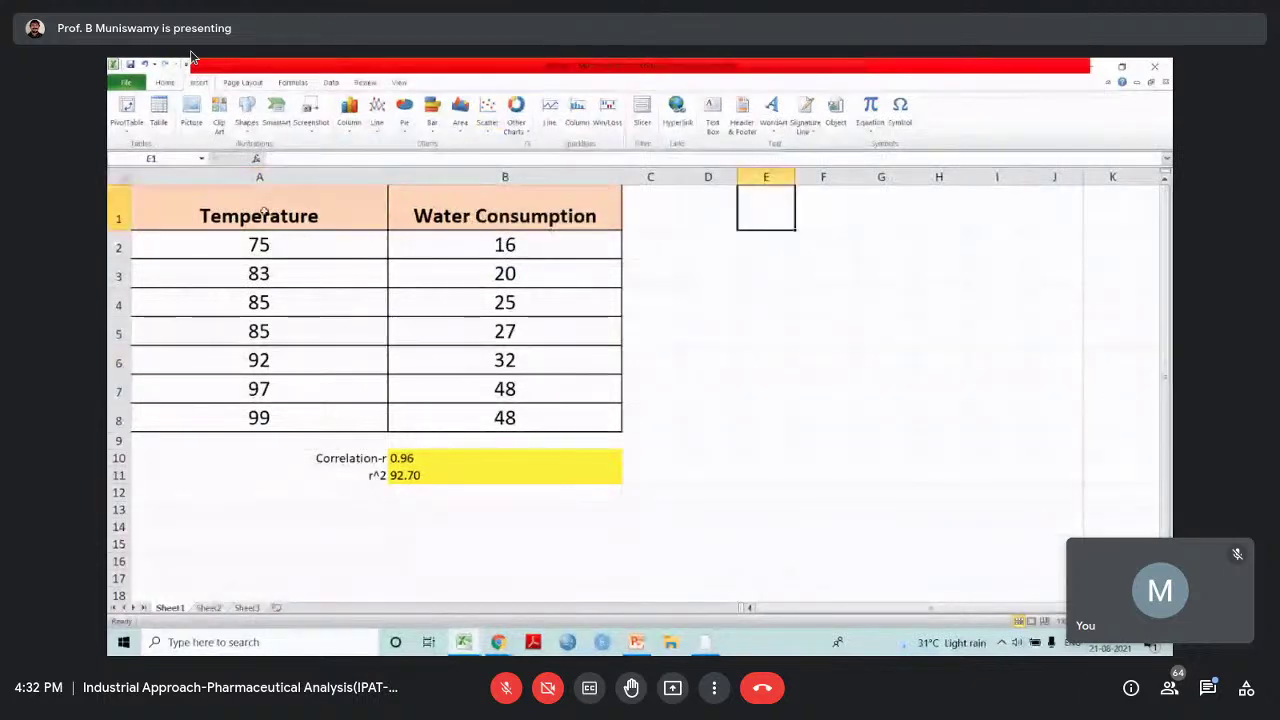
pyautogui.moveTo(265, 212); pyautogui.dragTo(505, 420)
pyautogui.click(496, 117)
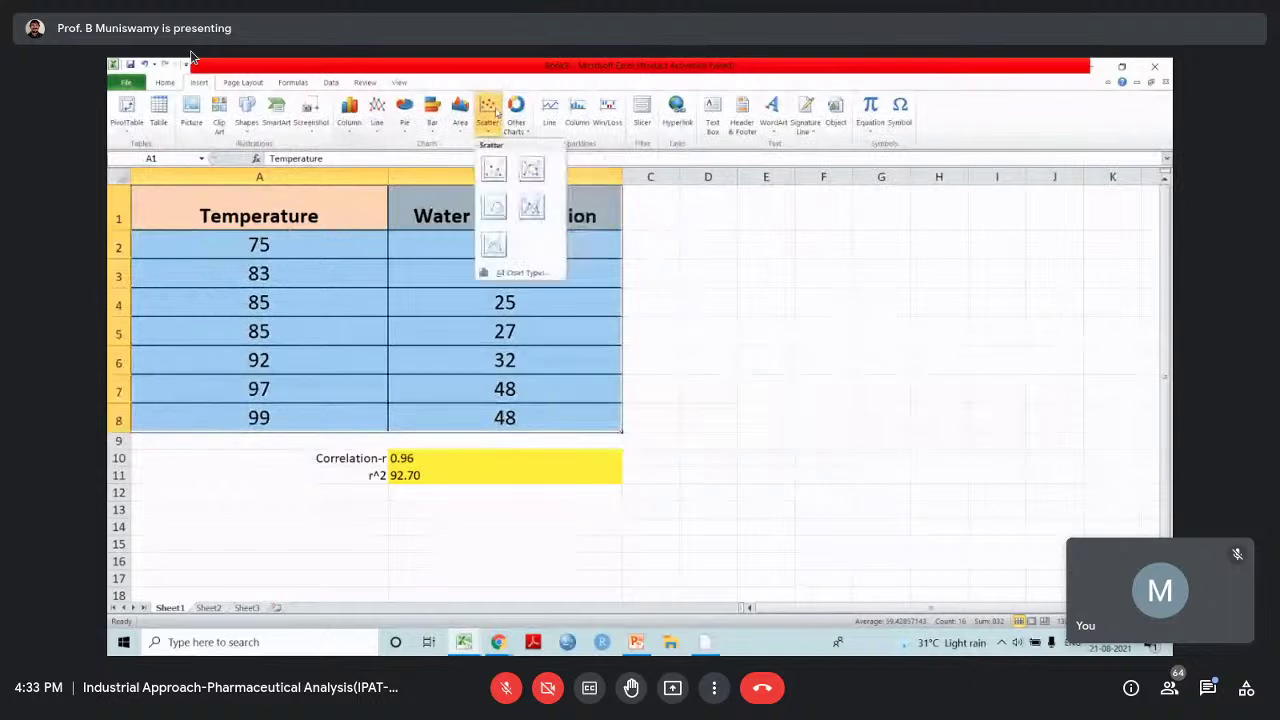
pyautogui.click(538, 176)
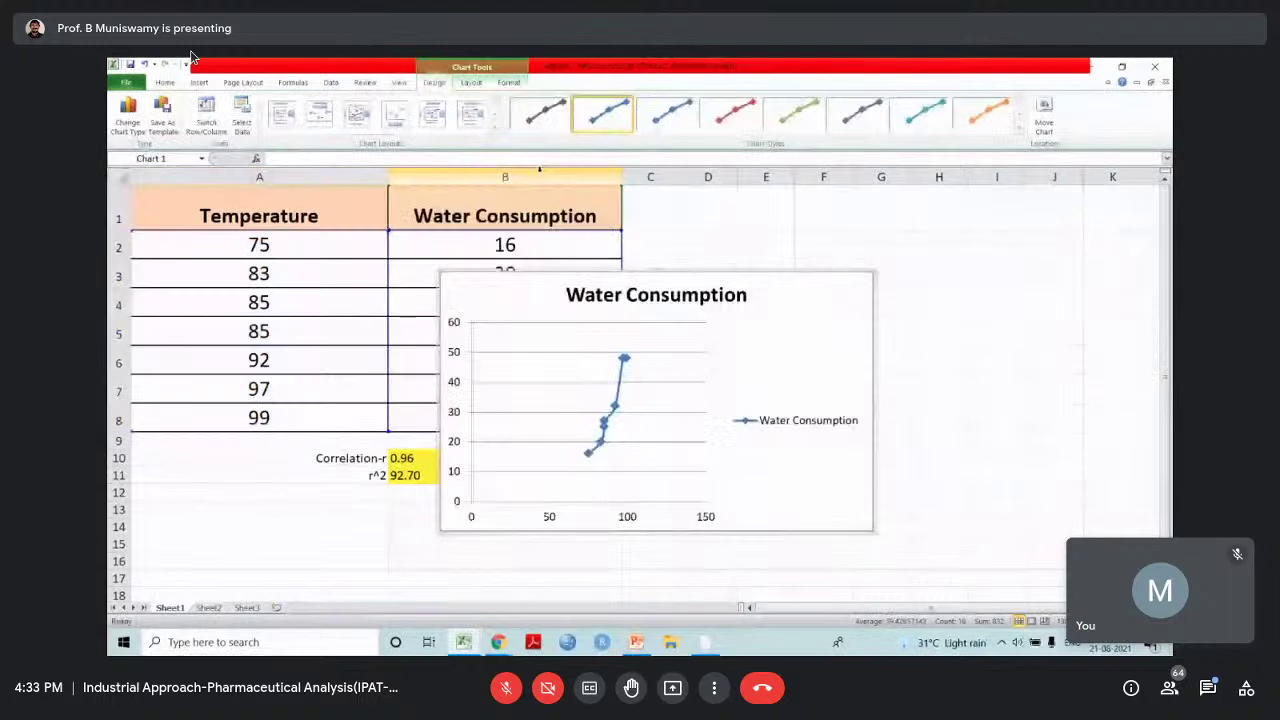
pyautogui.moveTo(800, 287); pyautogui.dragTo(980, 207)
# Delete the water consumption chart's legend and move the correlation and r^2 block from A10:B11 to A14:B15
pyautogui.click(964, 348)
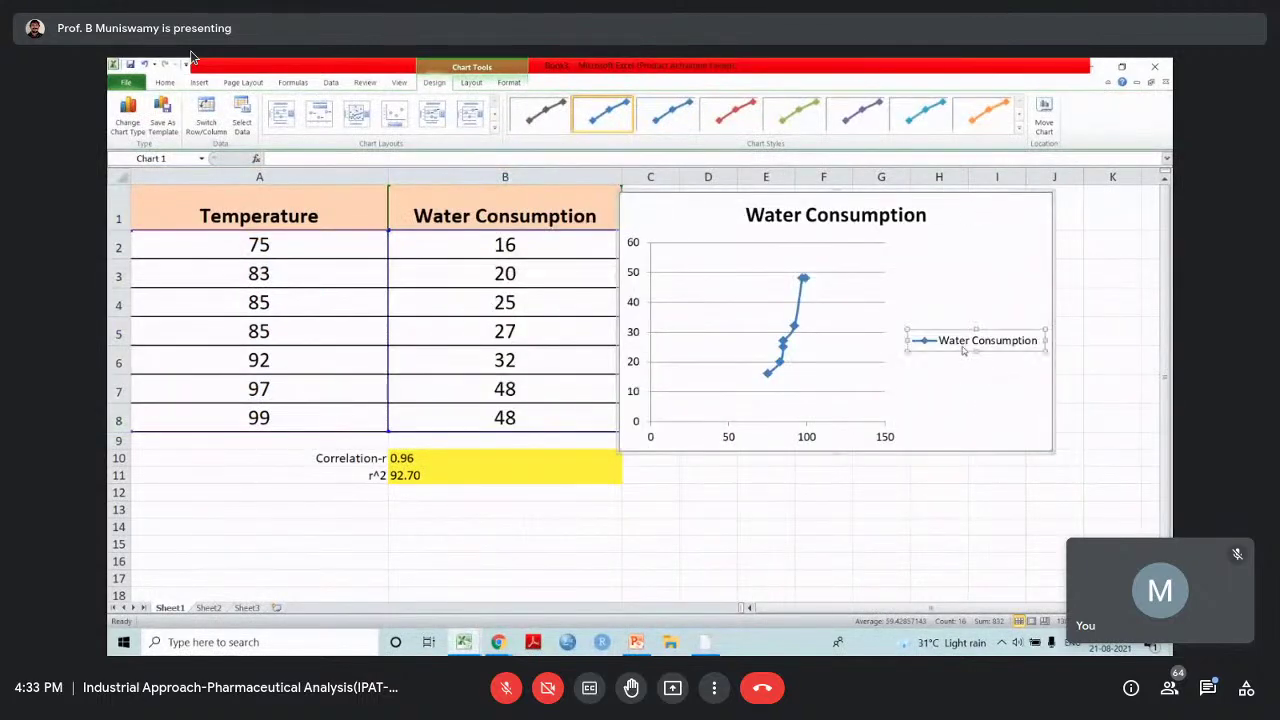
pyautogui.press('Delete')
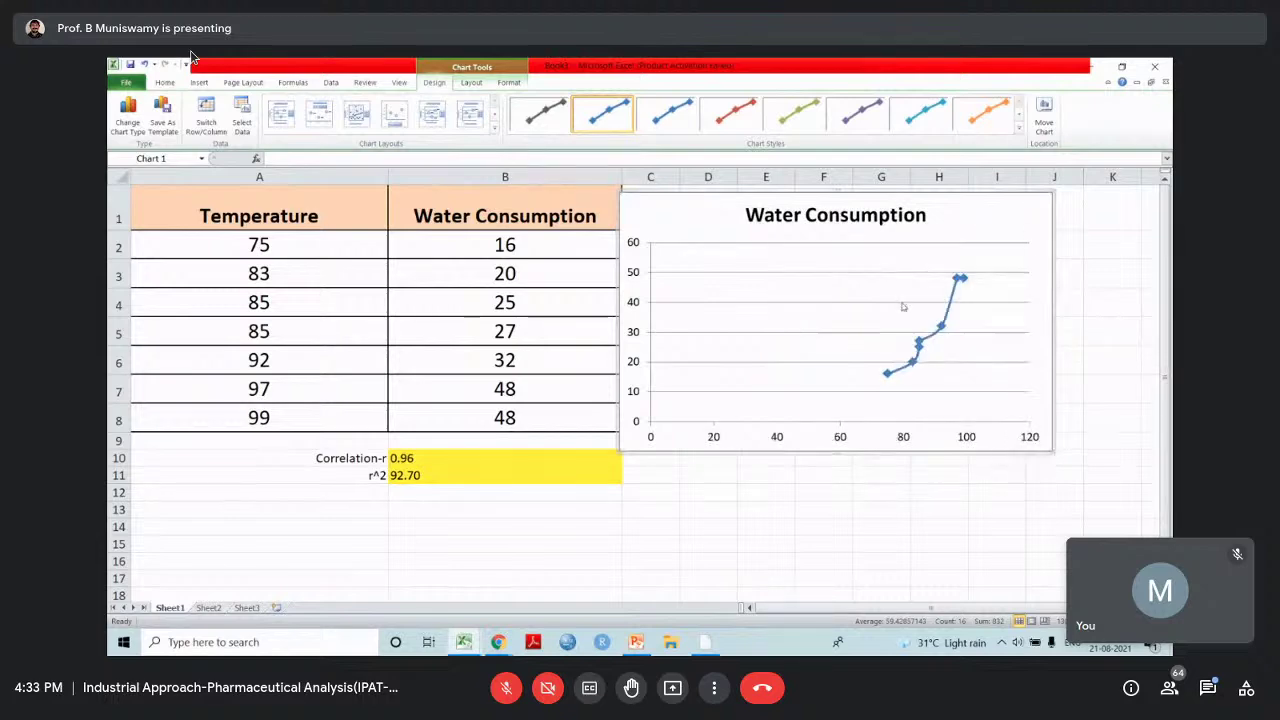
pyautogui.click(408, 457)
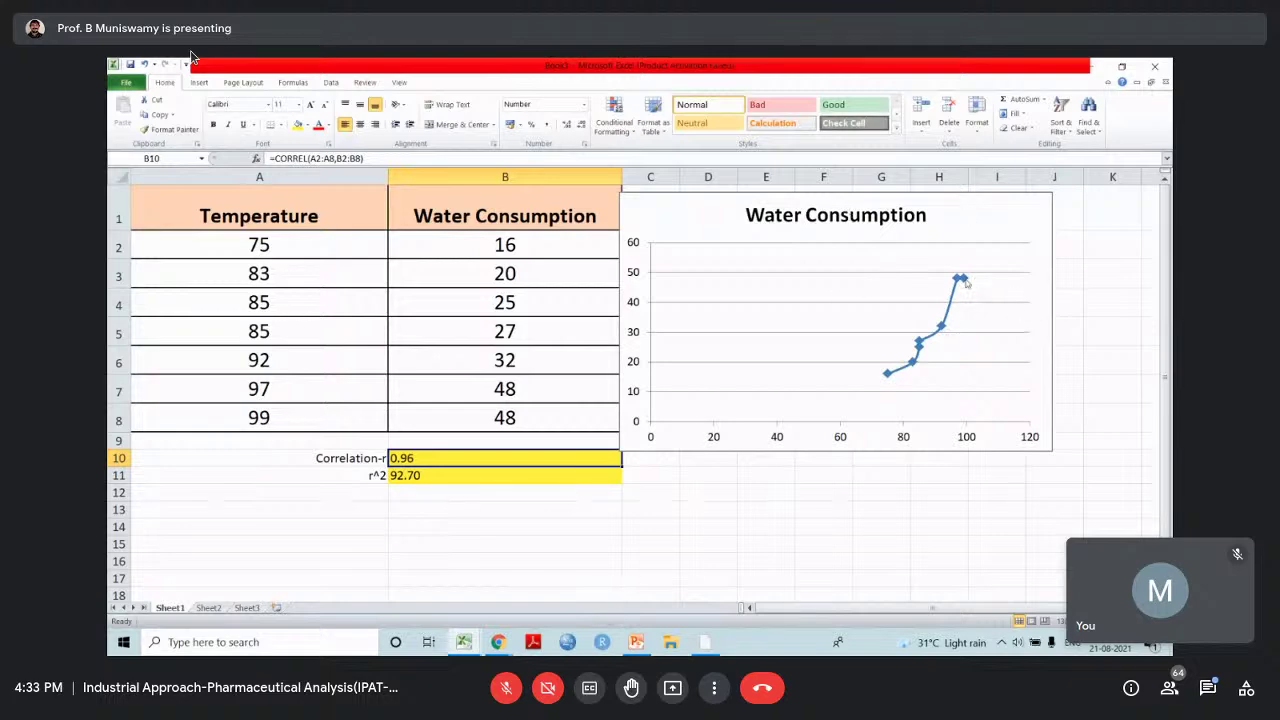
pyautogui.moveTo(966, 284)
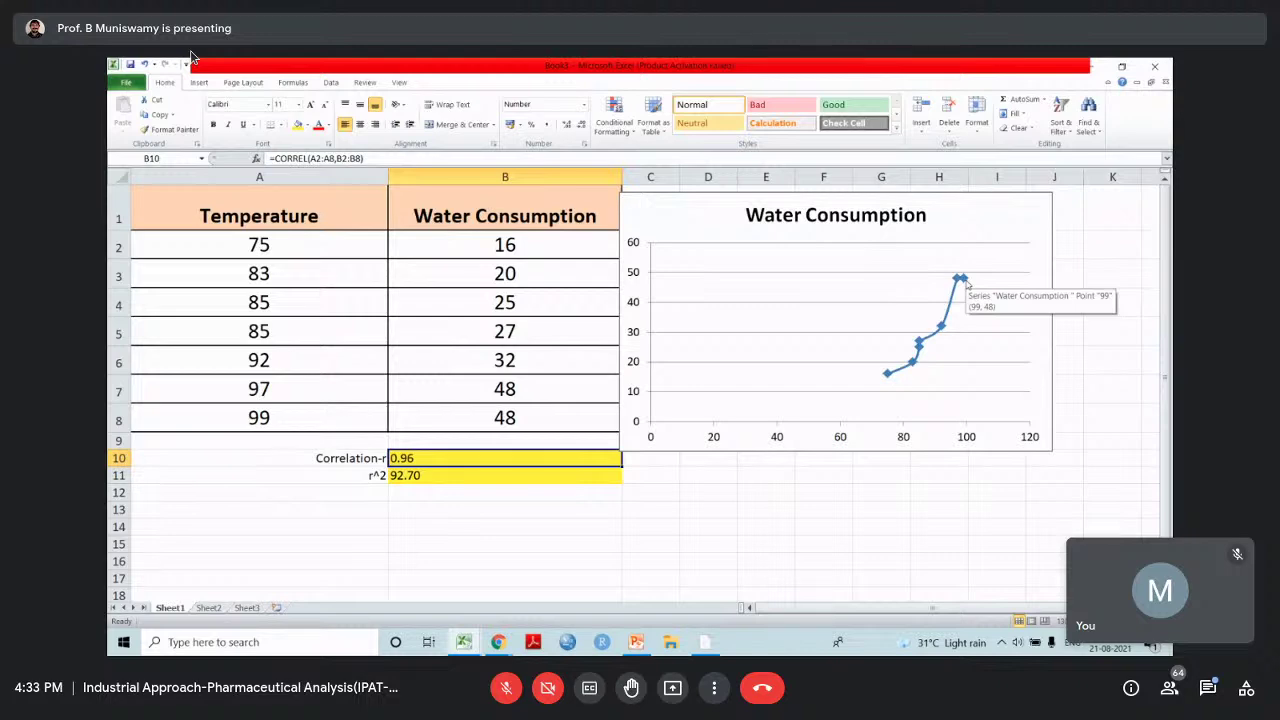
pyautogui.moveTo(320, 458); pyautogui.dragTo(406, 552)
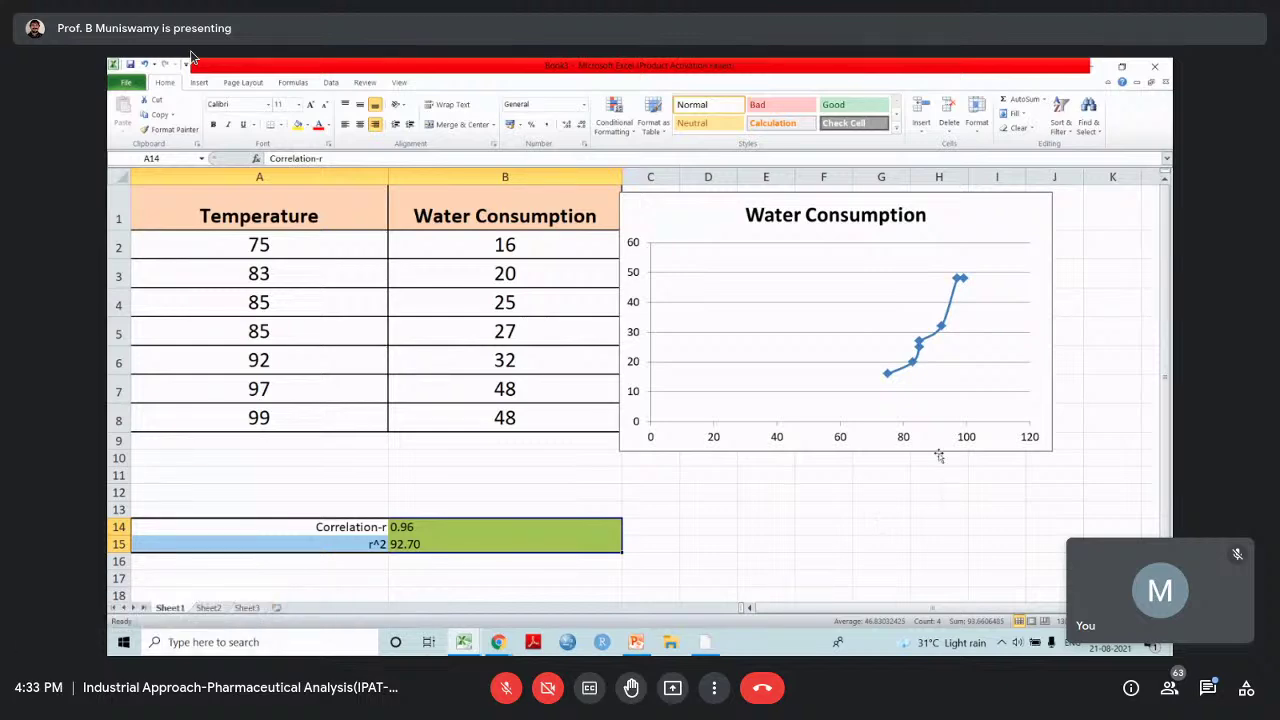
# Add a linear trendline to the water consumption series, displaying its equation and R-squared value on the chart
pyautogui.moveTo(889, 377)
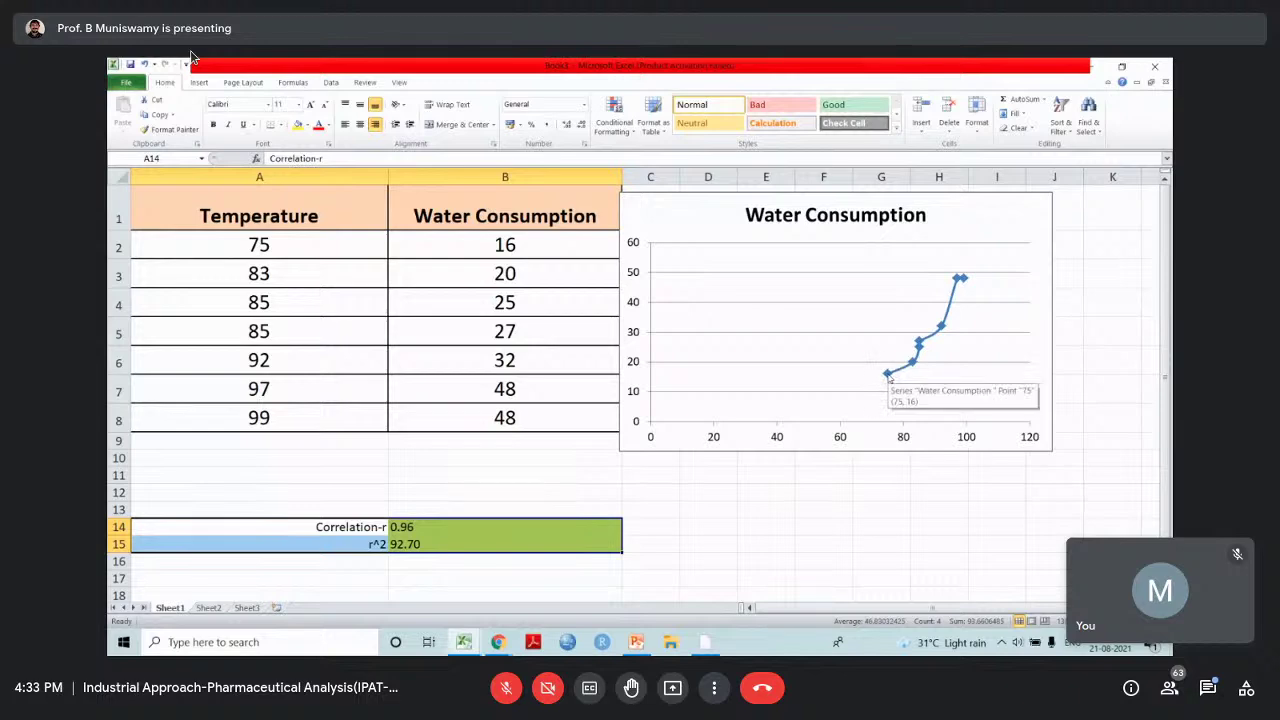
pyautogui.click(888, 376)
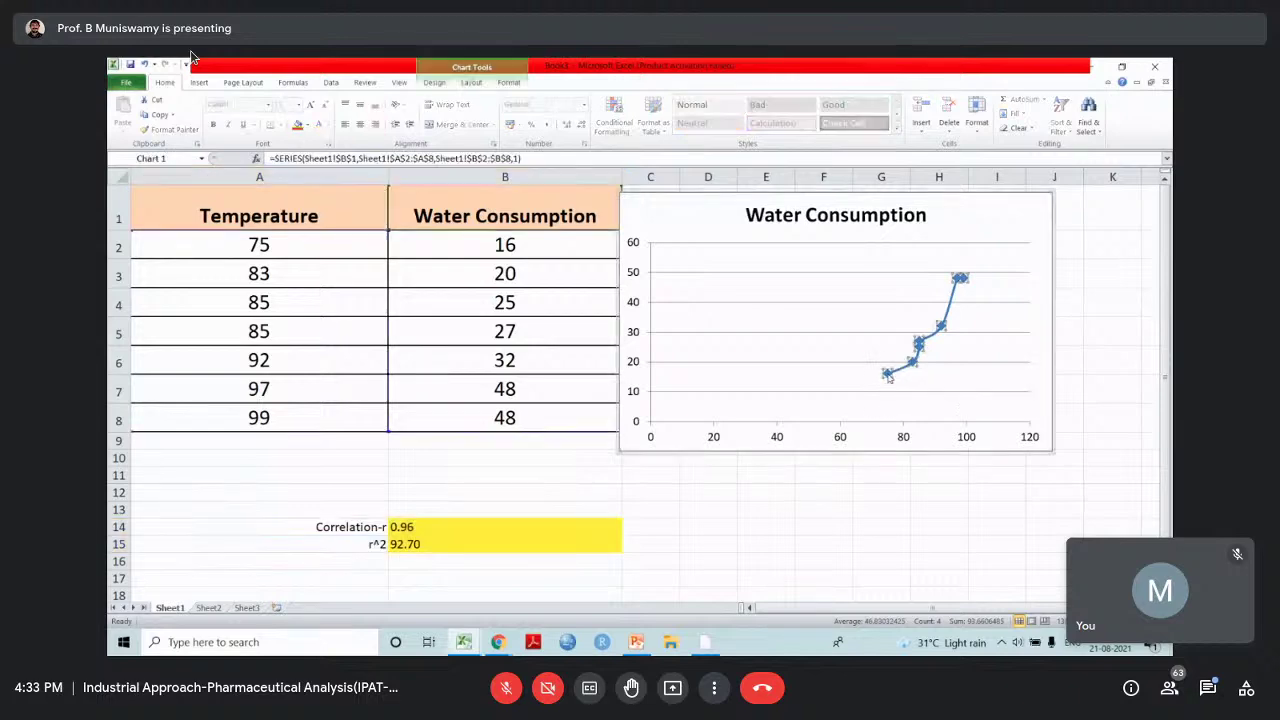
pyautogui.rightClick(888, 376)
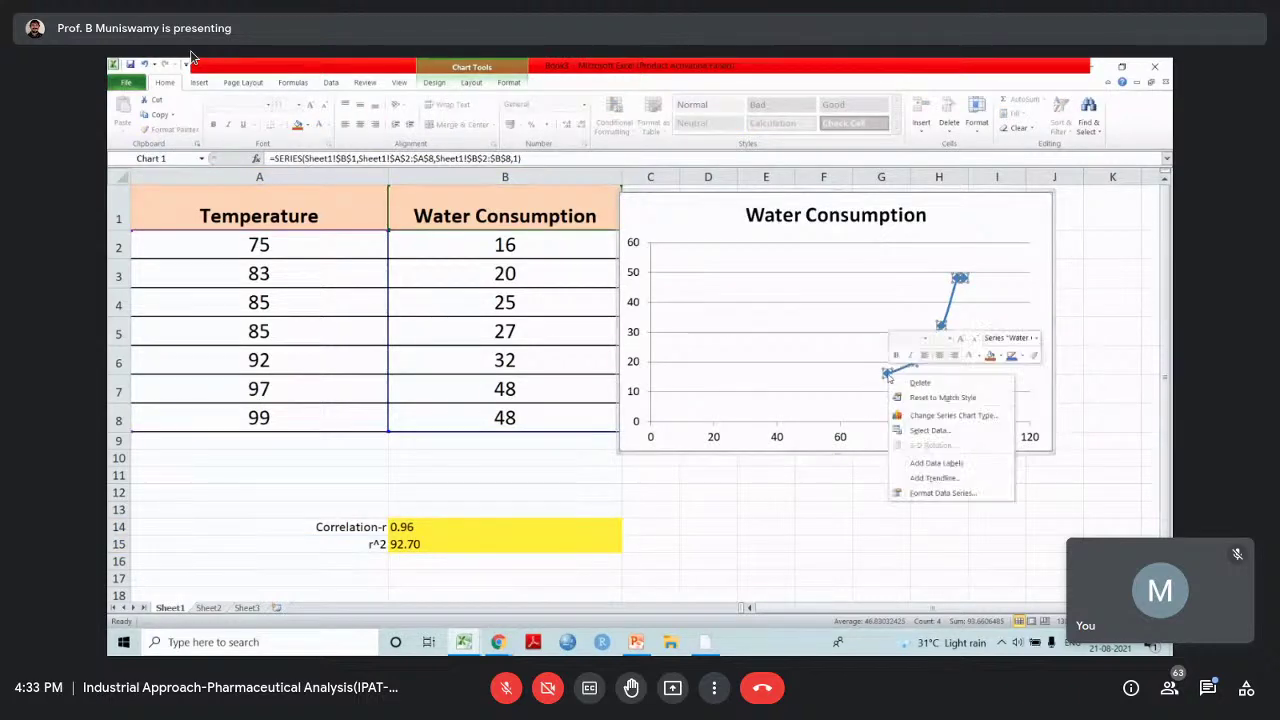
pyautogui.click(940, 479)
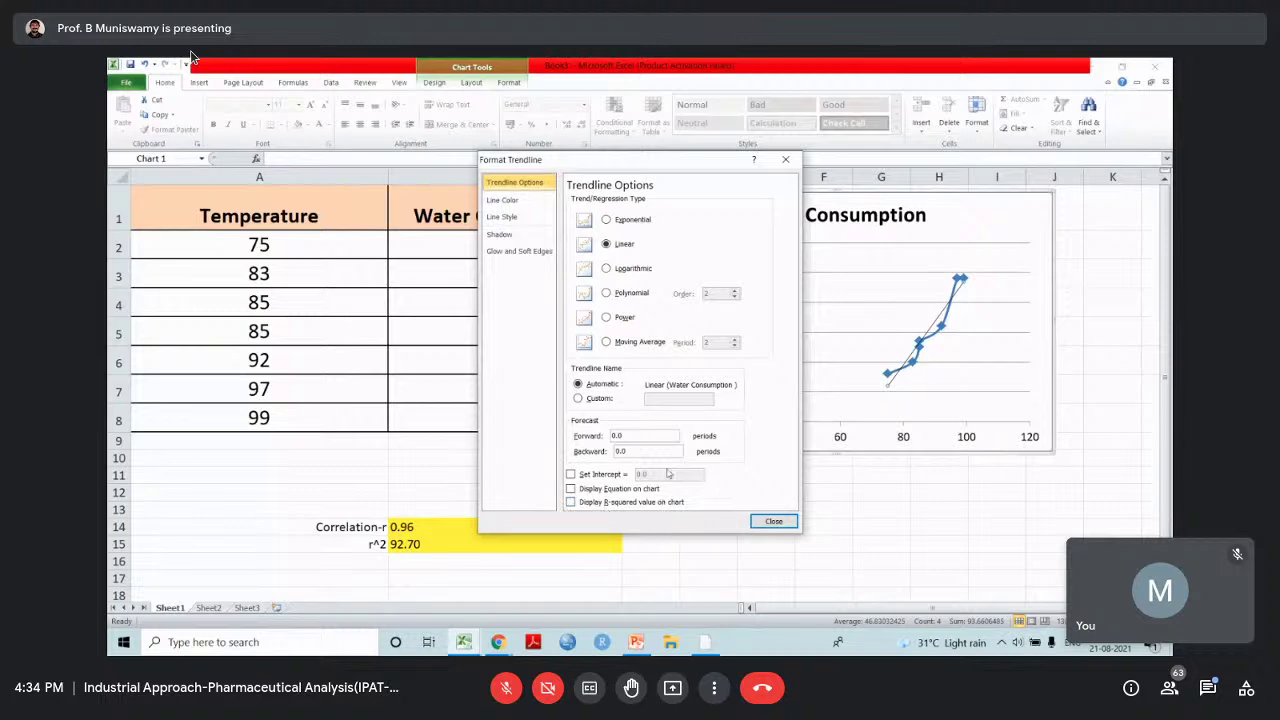
pyautogui.click(571, 488)
pyautogui.click(571, 502)
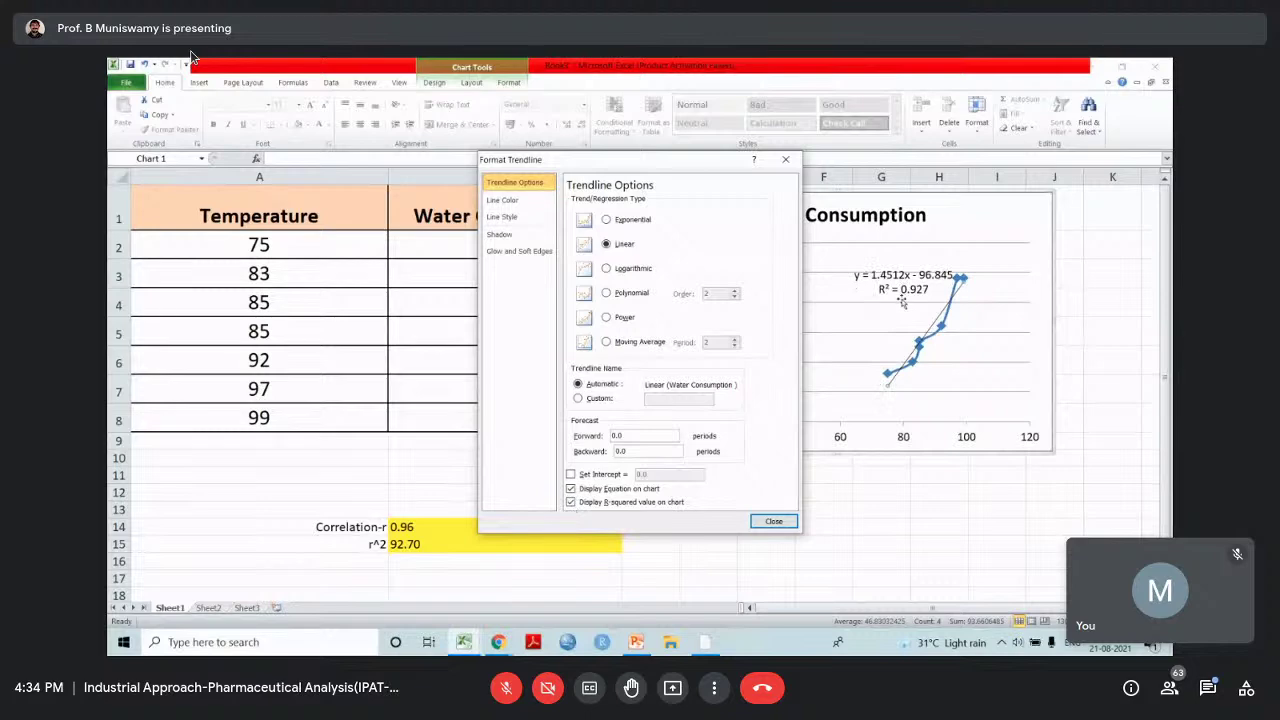
pyautogui.click(772, 521)
# Move the trendline equation label away from the curve into empty plot space and remove the horizontal gridlines
pyautogui.moveTo(898, 280); pyautogui.dragTo(772, 284)
pyautogui.click(820, 336)
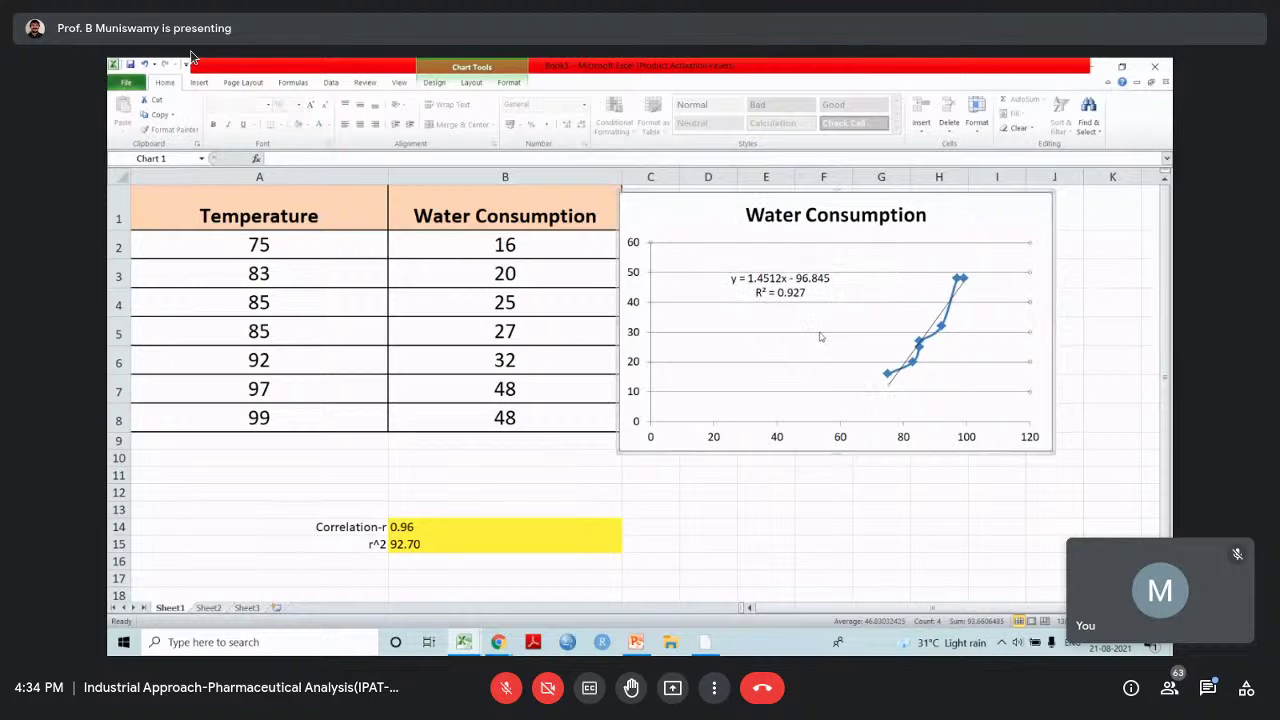
pyautogui.click(820, 337)
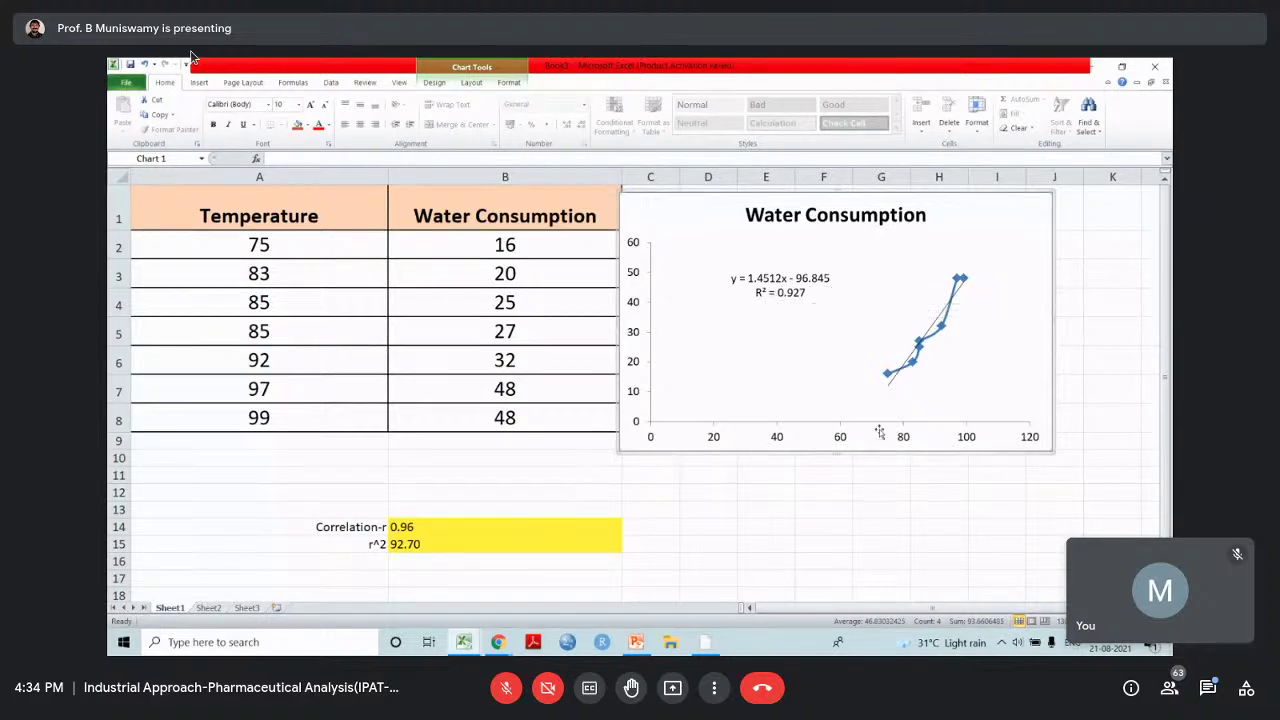
pyautogui.click(408, 526)
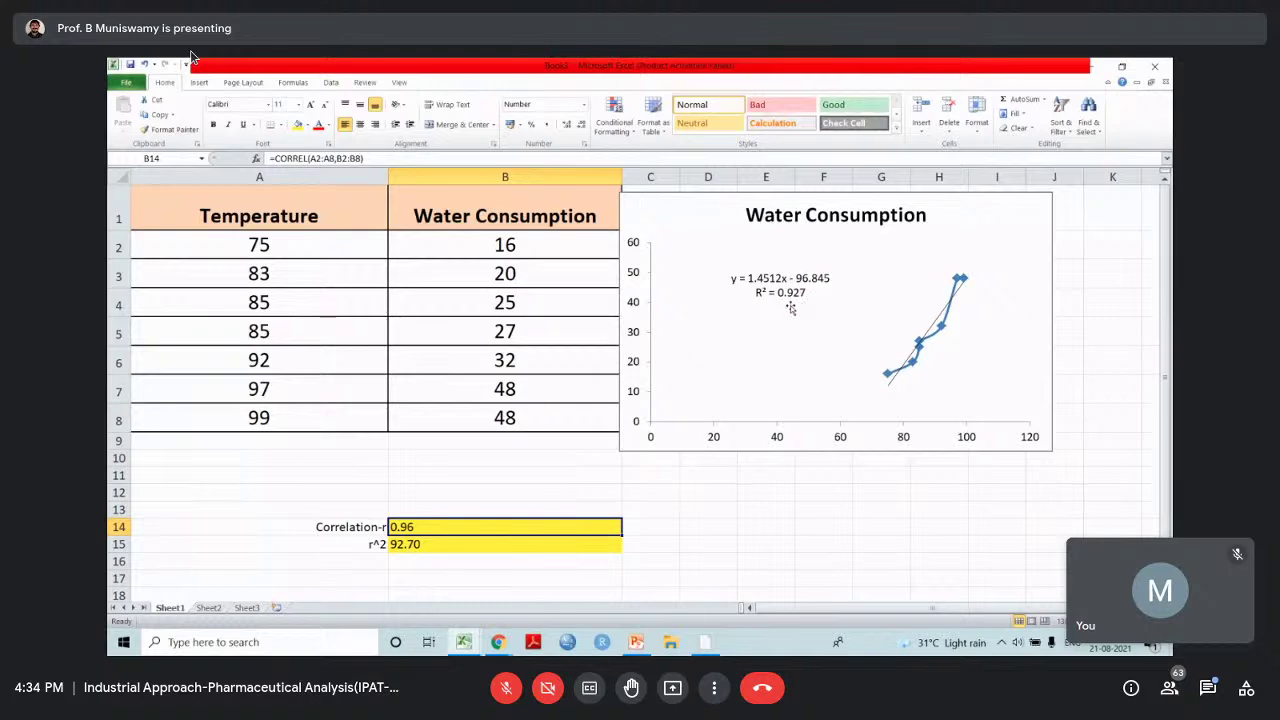
# Move the chart away from the table and widen column C to leave a gap between them
pyautogui.moveTo(716, 192); pyautogui.dragTo(850, 204)
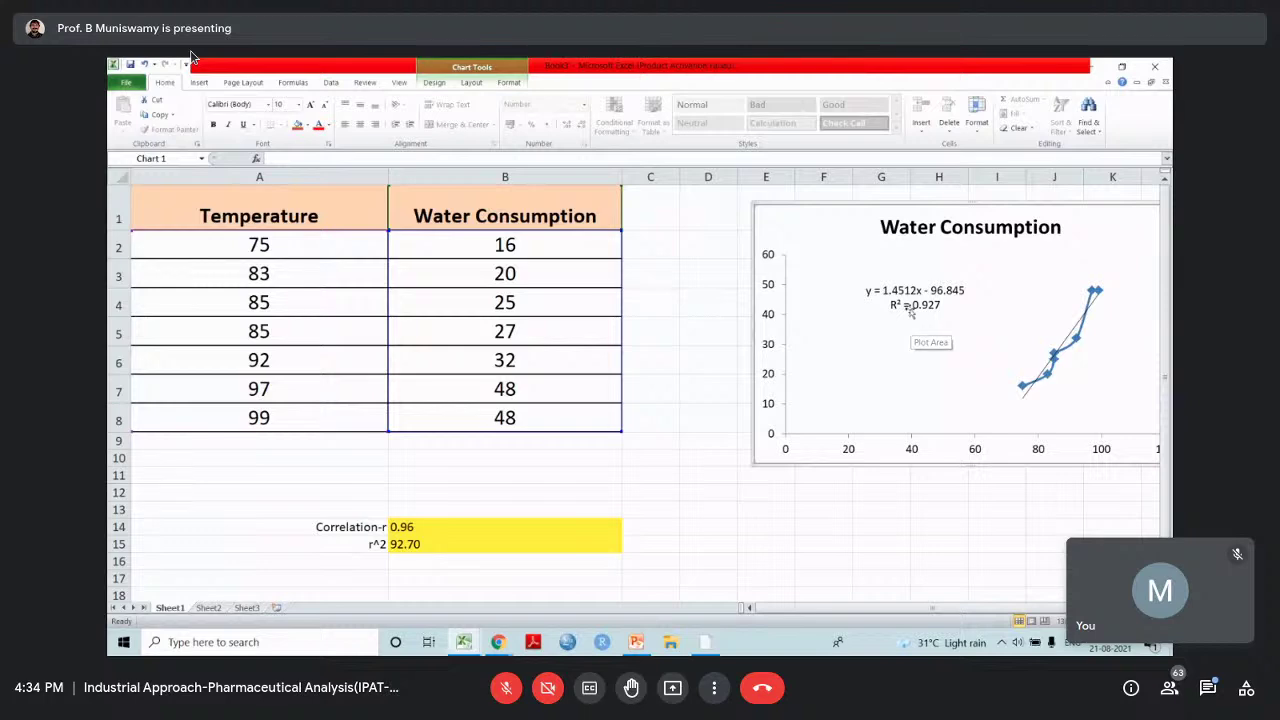
pyautogui.moveTo(680, 180); pyautogui.dragTo(750, 180)
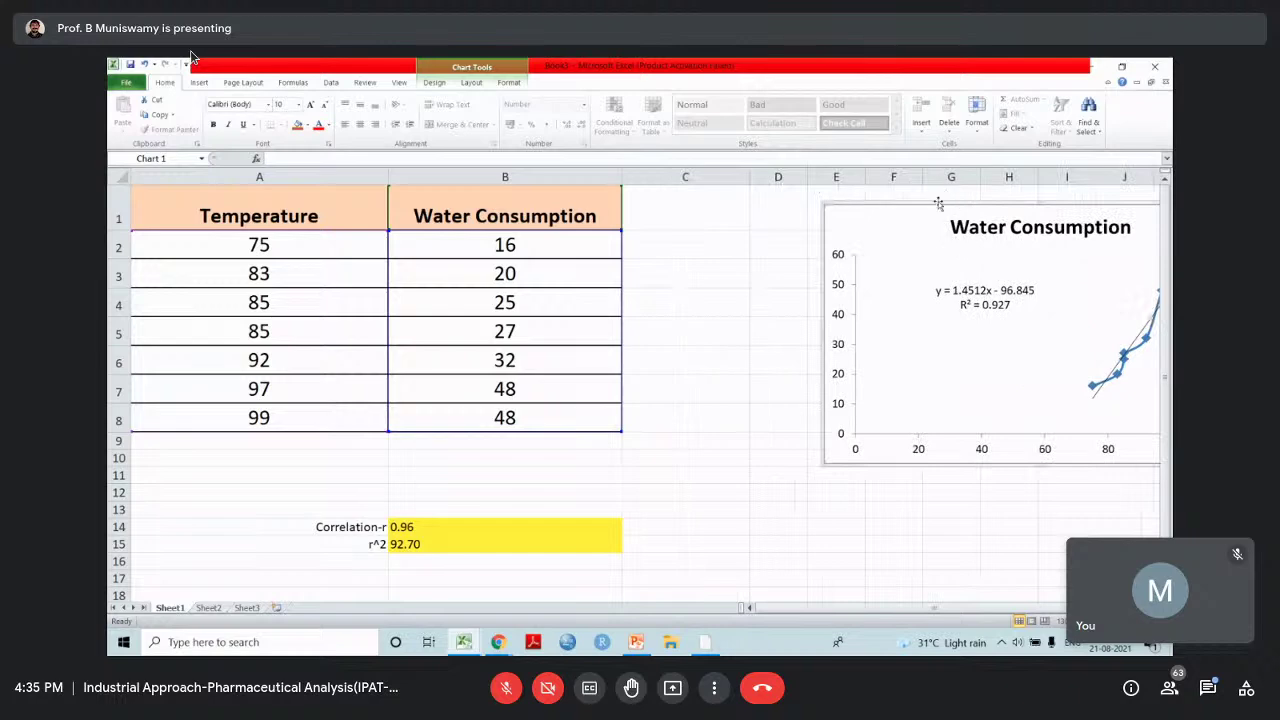
pyautogui.moveTo(937, 201); pyautogui.dragTo(902, 198)
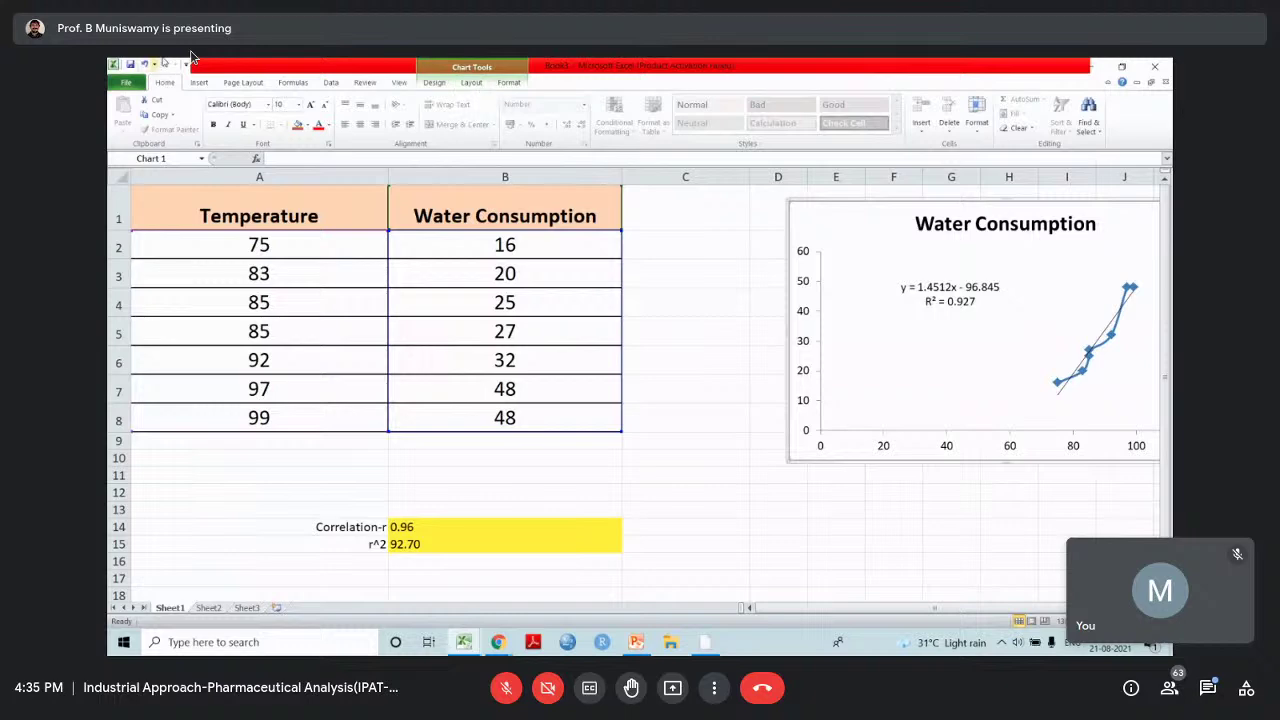
pyautogui.moveTo(400, 528)
pyautogui.mouseDown()
pyautogui.moveTo(422, 541)
pyautogui.moveTo(421, 526)
pyautogui.mouseUp()
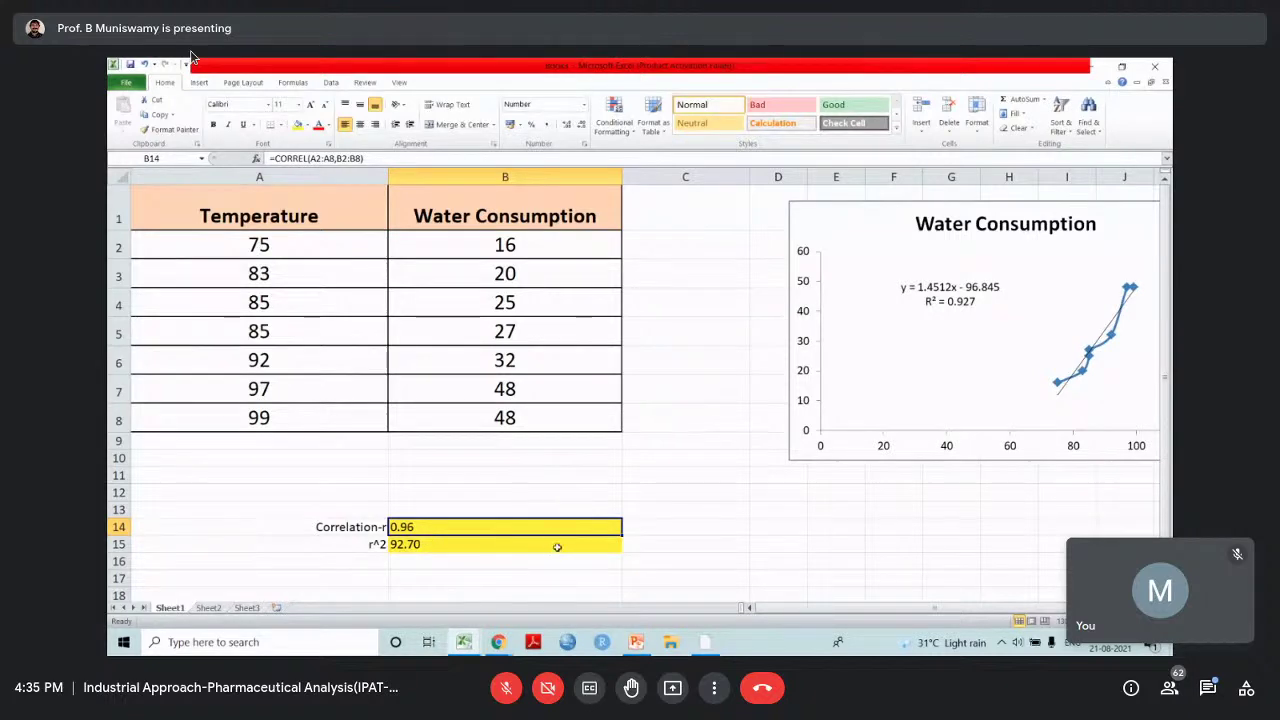
# Try a new temperature entry of 105 in A9 below the table, and clear it again
pyautogui.click(290, 444)
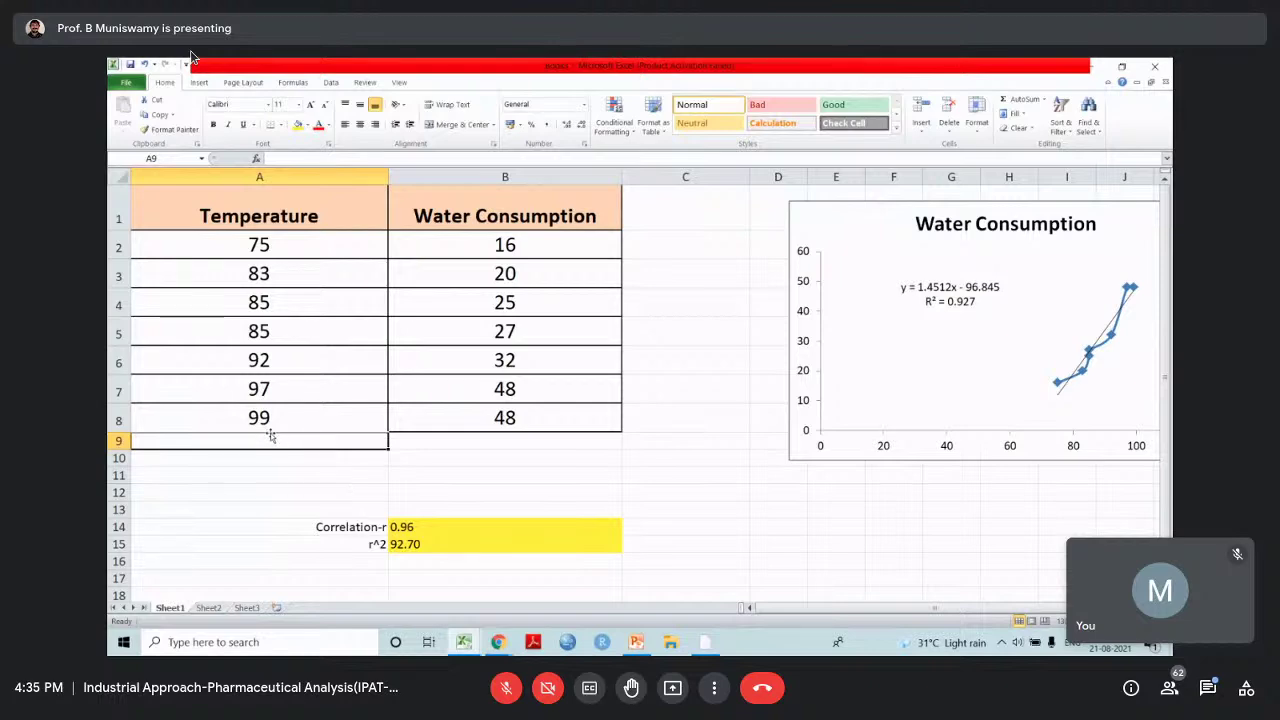
pyautogui.click(283, 362)
pyautogui.click(272, 440)
pyautogui.write('105')
pyautogui.press('Tab')
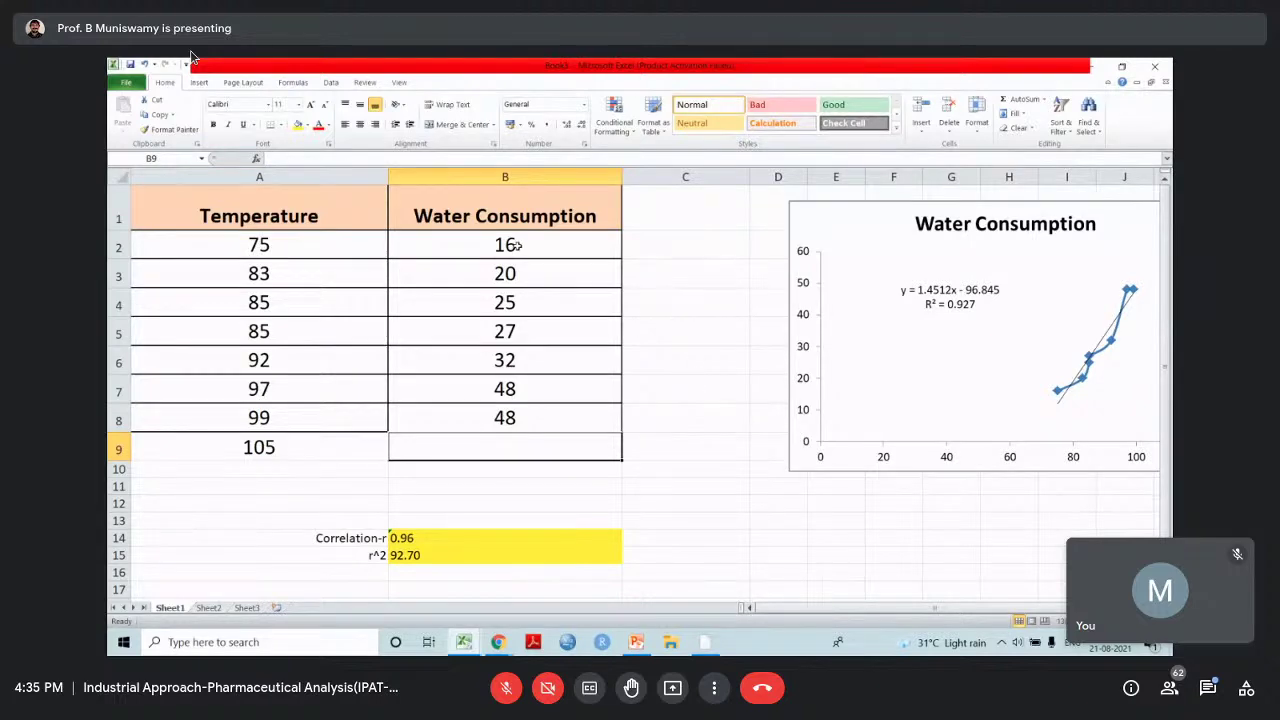
pyautogui.click(519, 420)
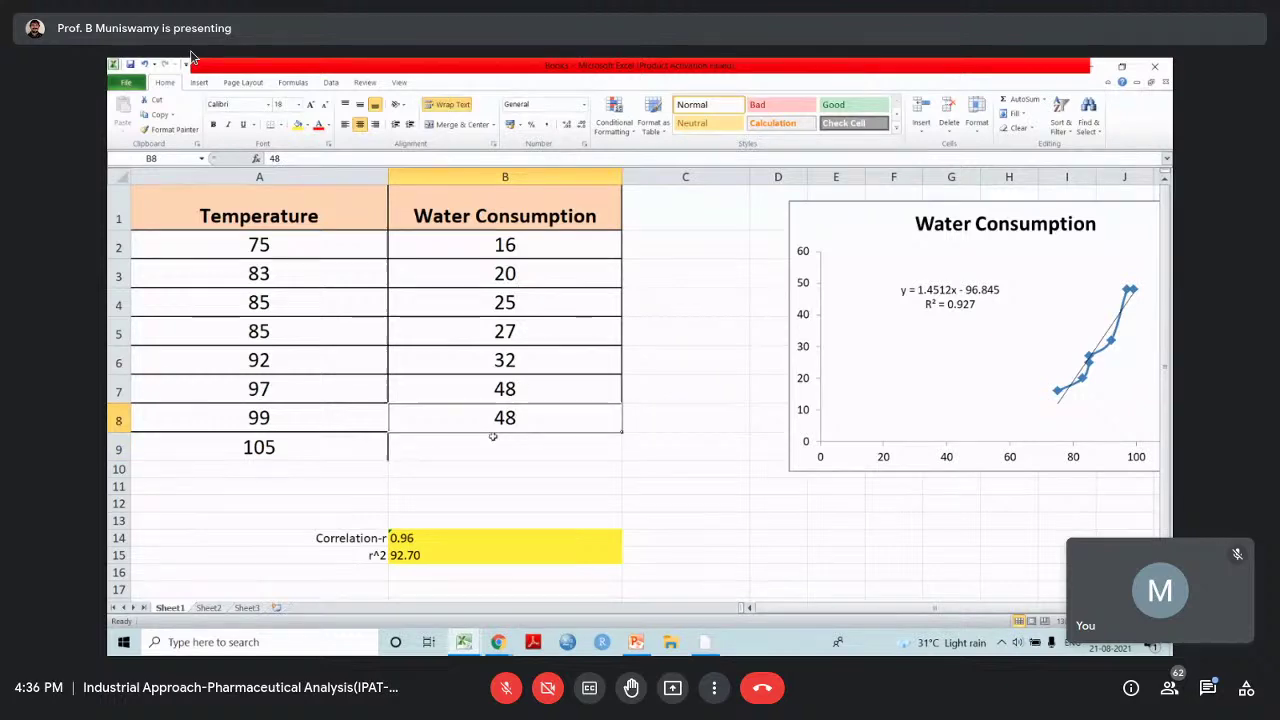
pyautogui.click(543, 448)
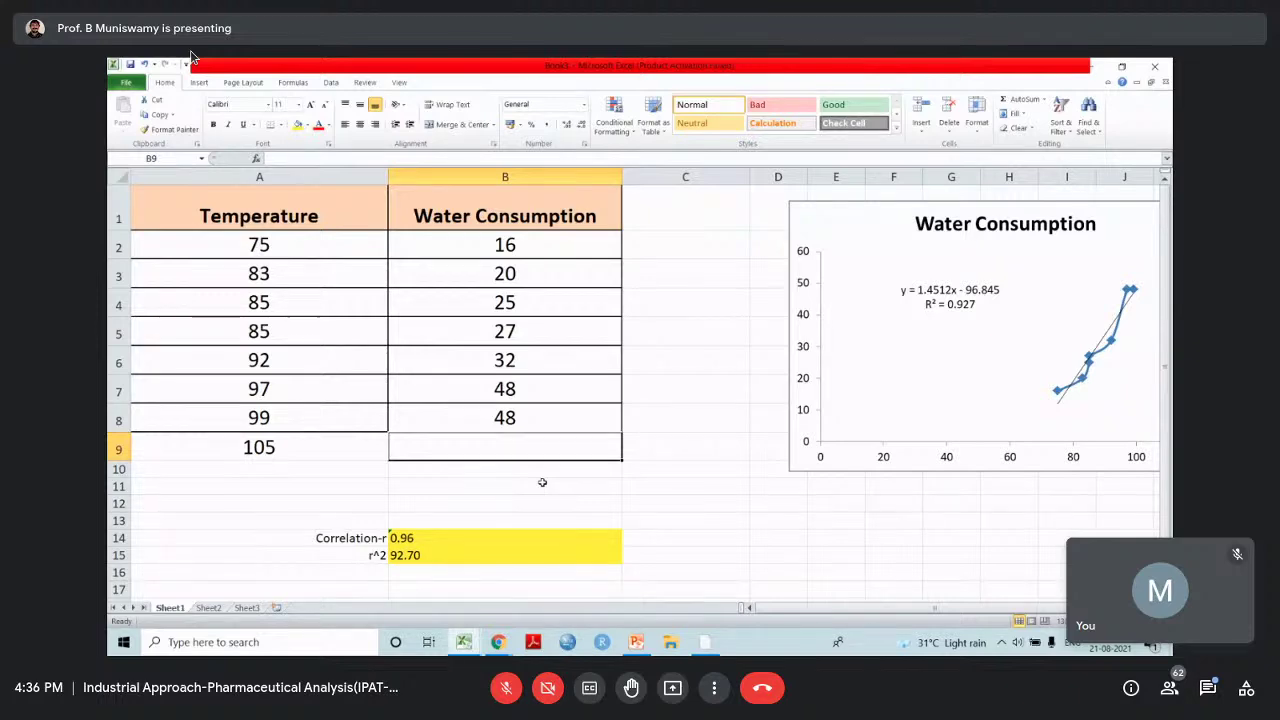
pyautogui.click(296, 446)
pyautogui.press('Delete')
# Delete the existing water consumption scatter chart from the sheet
pyautogui.moveTo(286, 246); pyautogui.dragTo(463, 410)
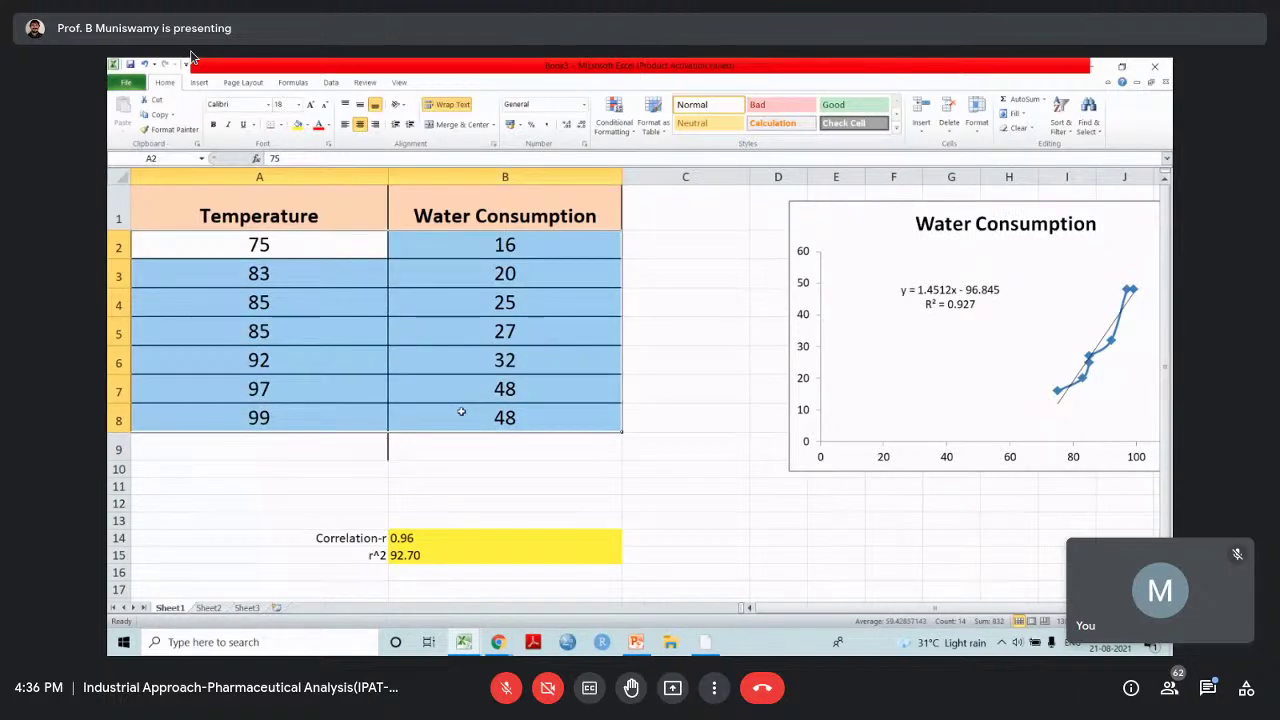
pyautogui.click(843, 217)
pyautogui.press('Delete')
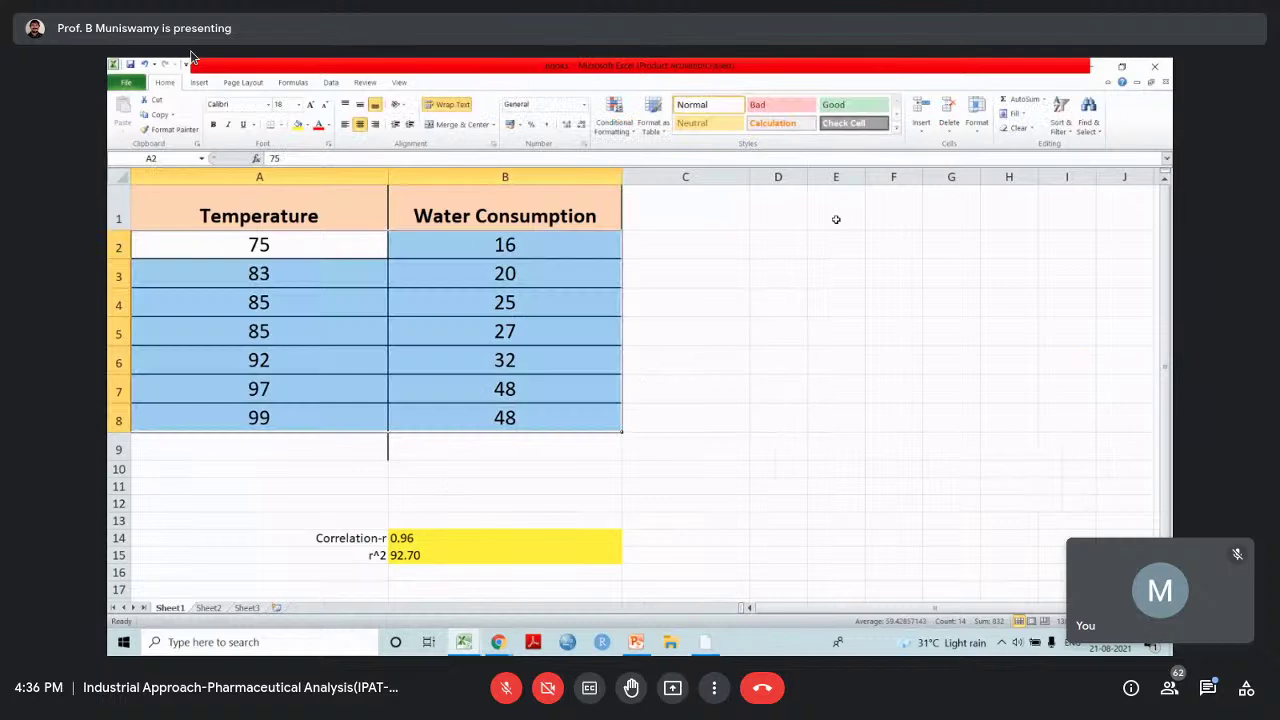
pyautogui.click(710, 270)
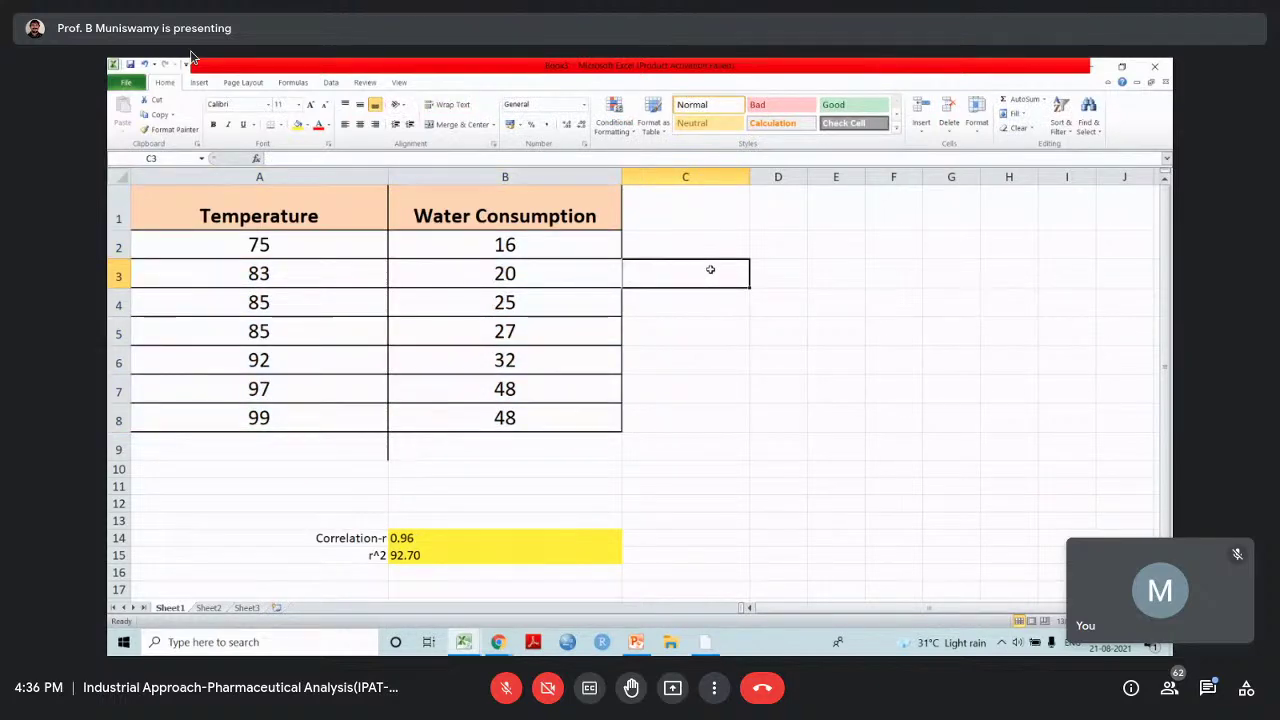
# Insert a new scatter chart with smooth lines and markers from A1:B8 and delete its legend
pyautogui.click(200, 199)
pyautogui.moveTo(200, 199); pyautogui.dragTo(471, 429)
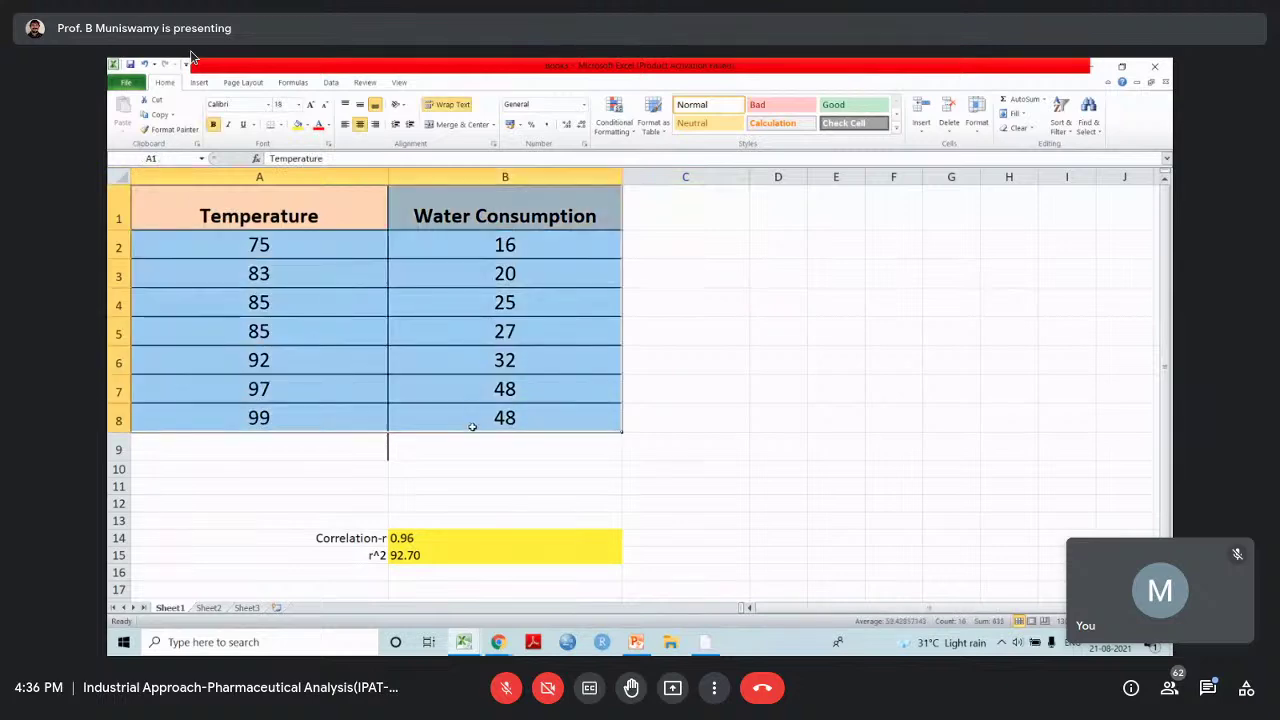
pyautogui.click(199, 84)
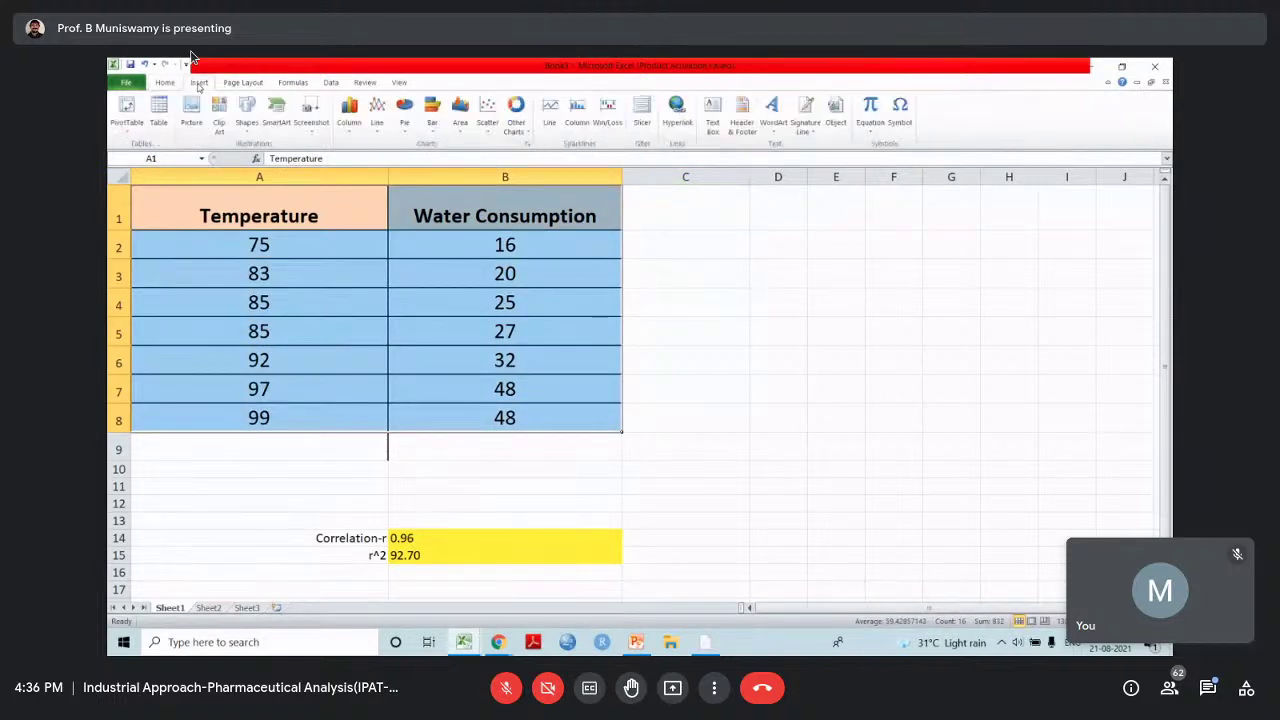
pyautogui.click(494, 112)
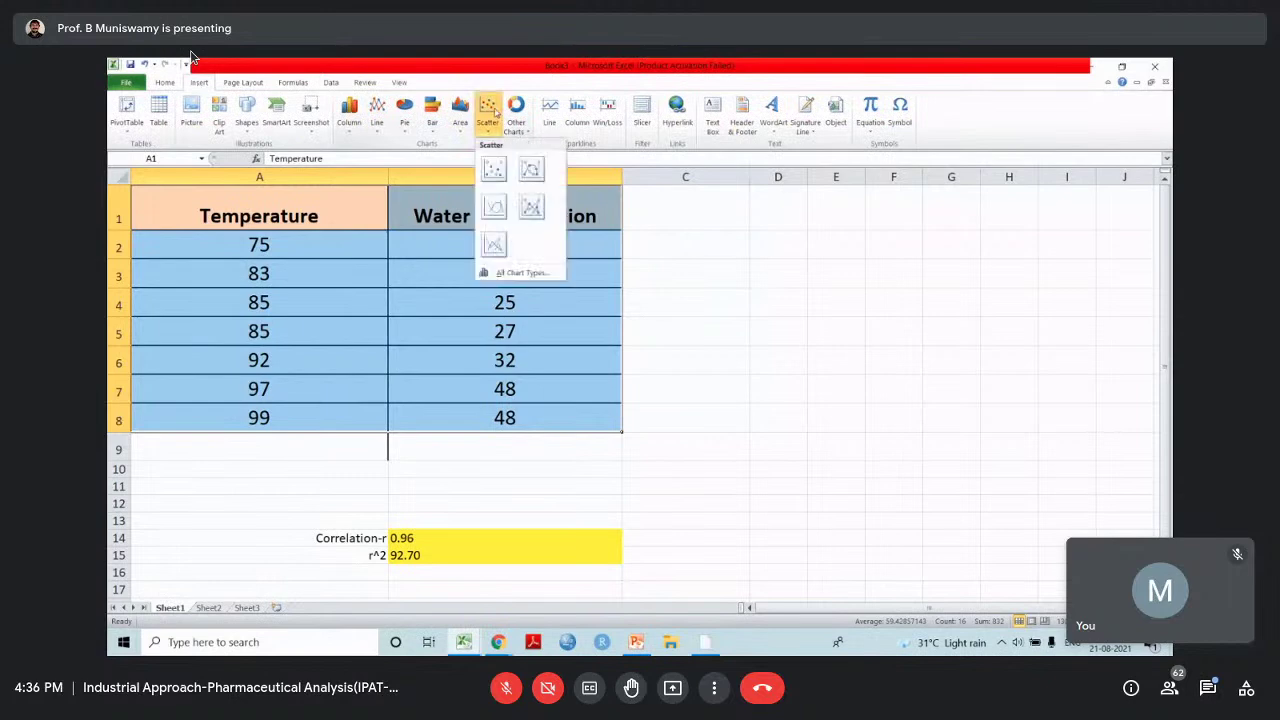
pyautogui.click(531, 169)
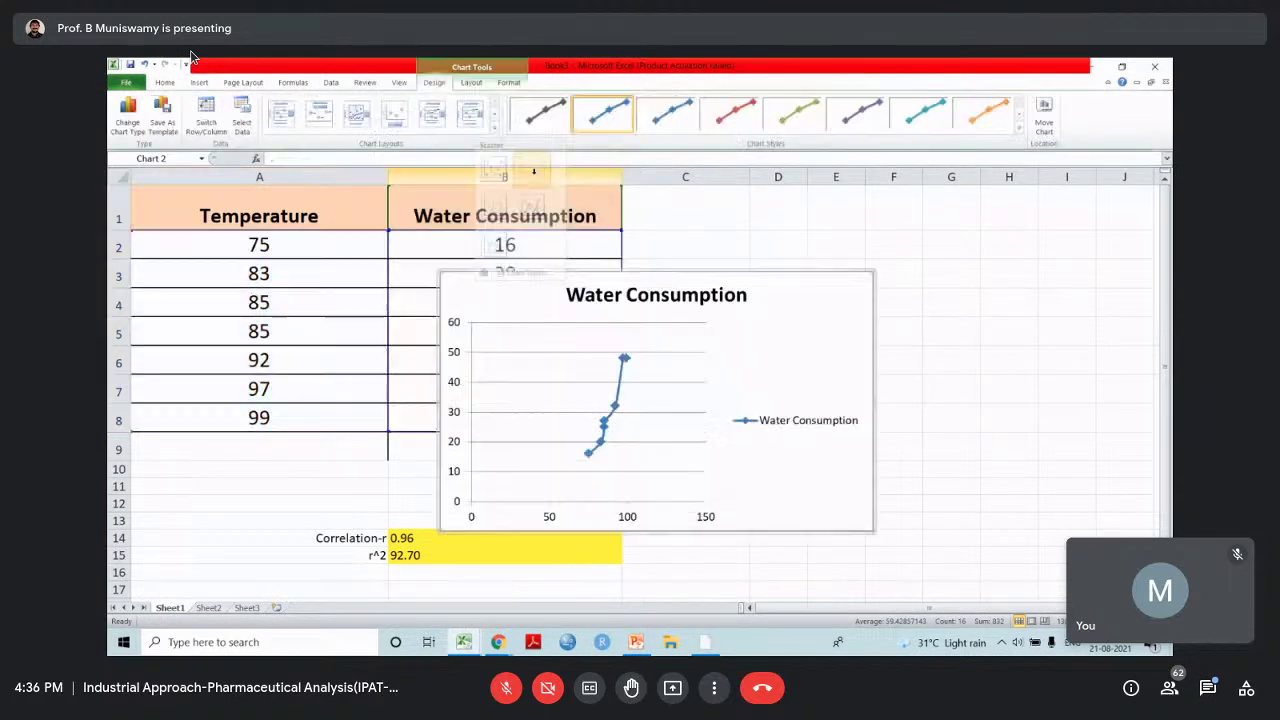
pyautogui.click(815, 424)
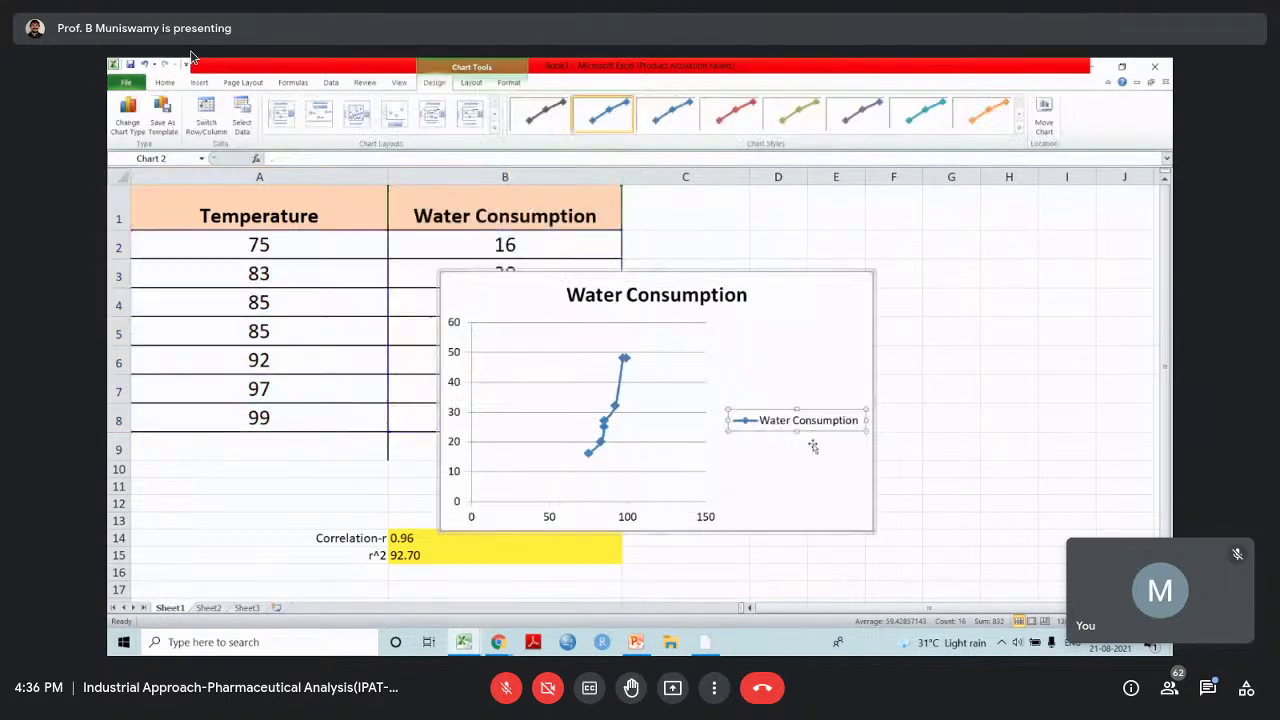
pyautogui.press('Delete')
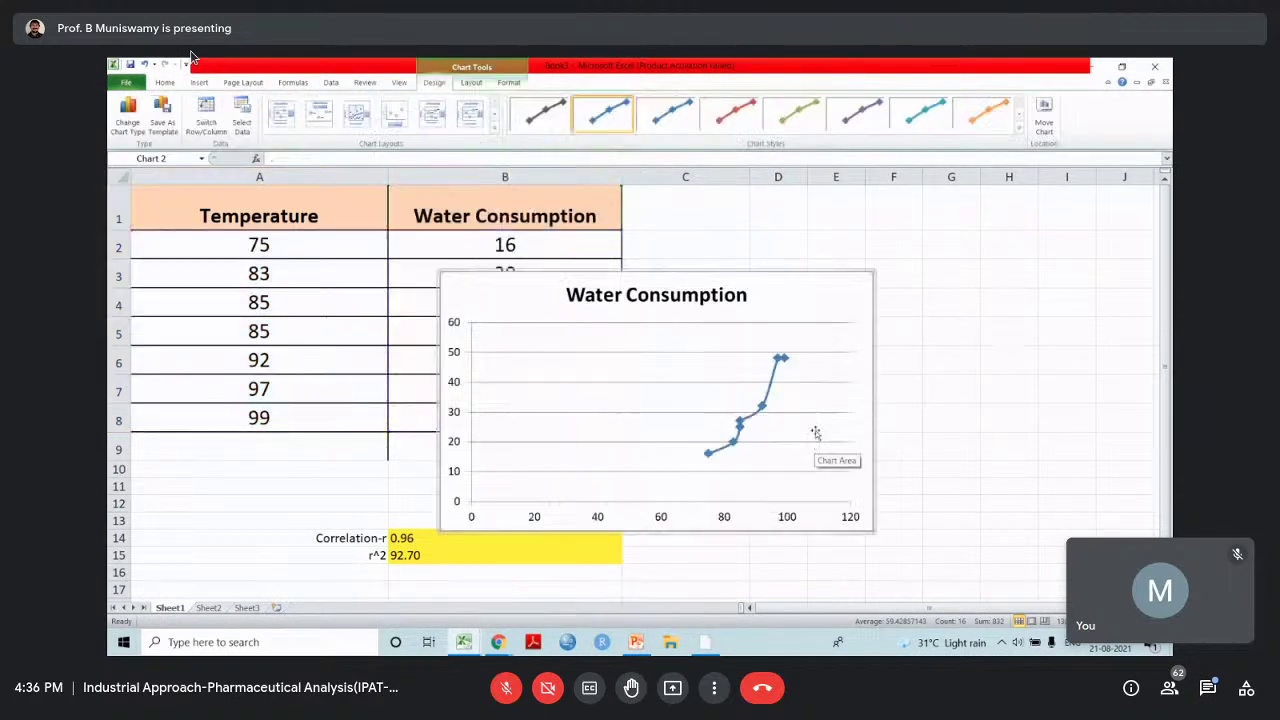
# Add a linear trendline with its equation and R-squared value shown on the new chart, and move the label clear of the curve
pyautogui.click(785, 361)
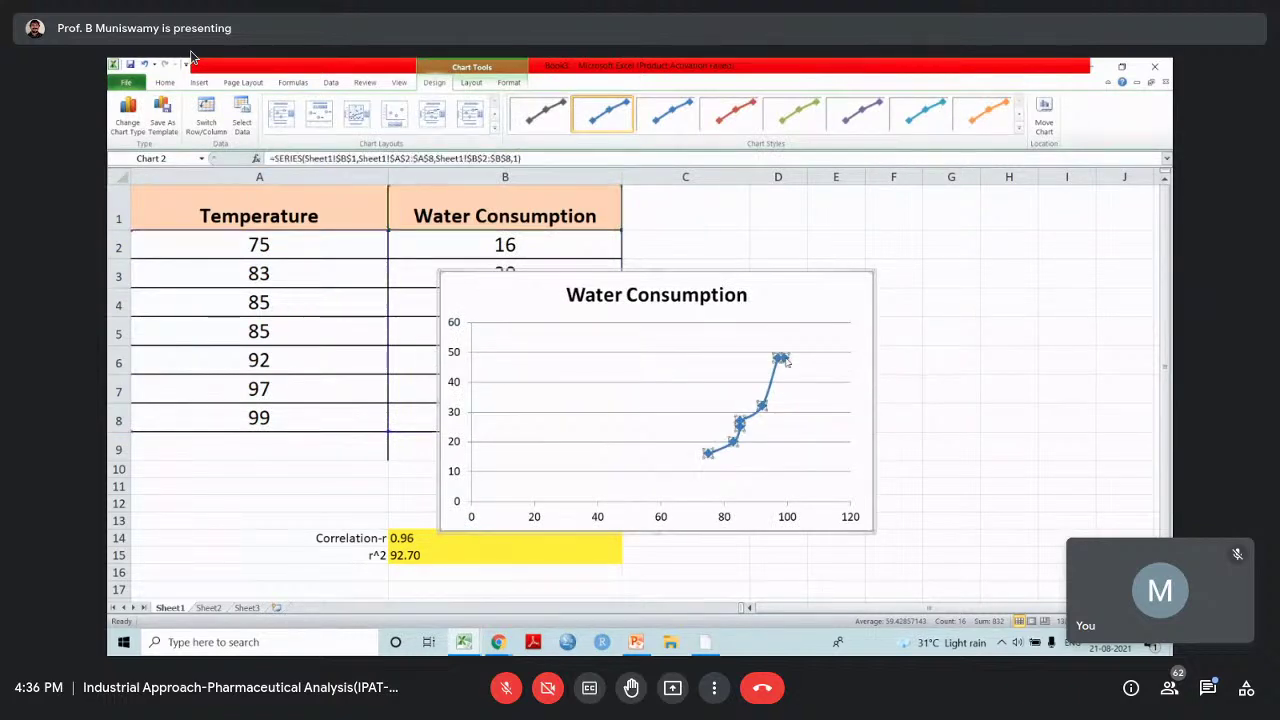
pyautogui.rightClick(785, 361)
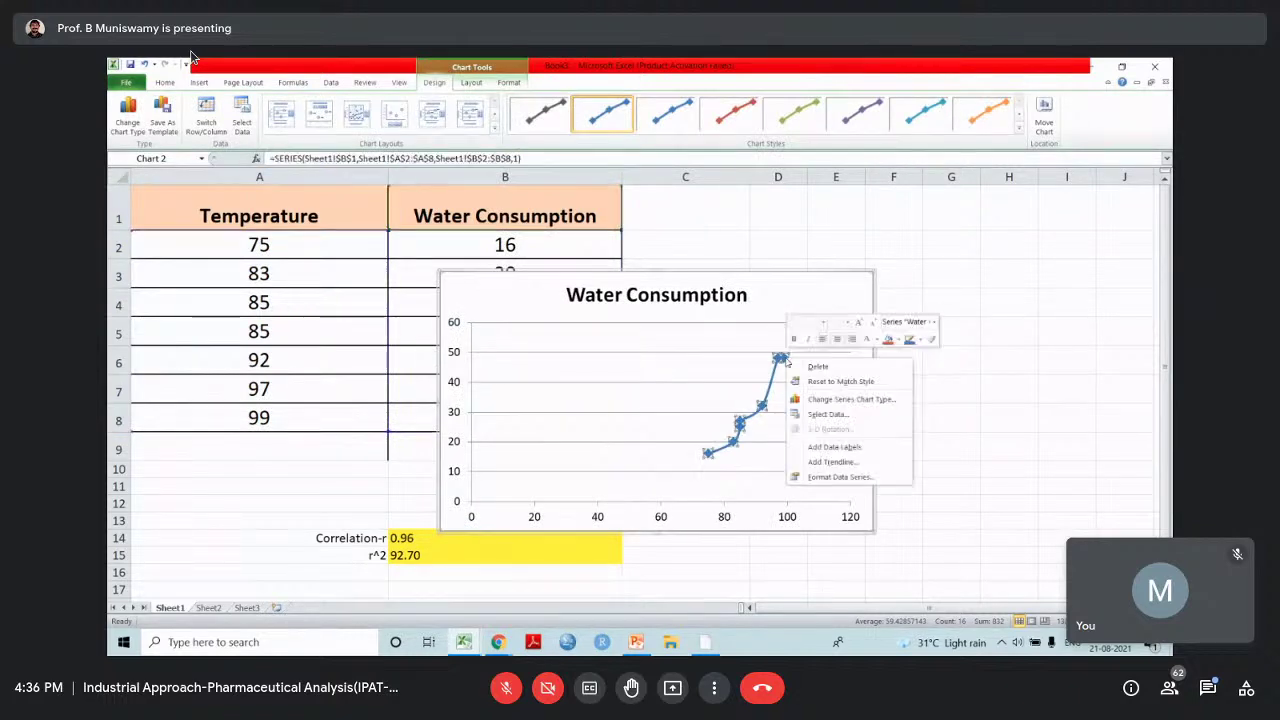
pyautogui.click(853, 463)
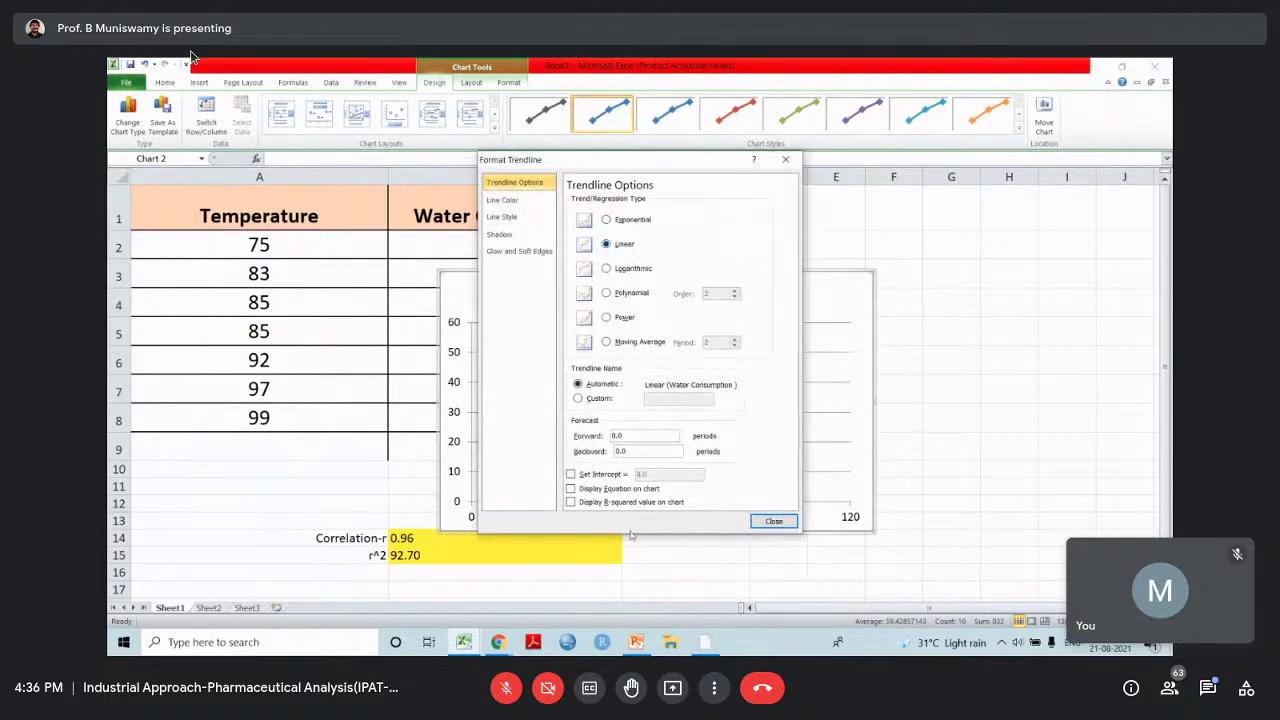
pyautogui.click(570, 488)
pyautogui.click(572, 503)
pyautogui.moveTo(632, 165); pyautogui.dragTo(952, 143)
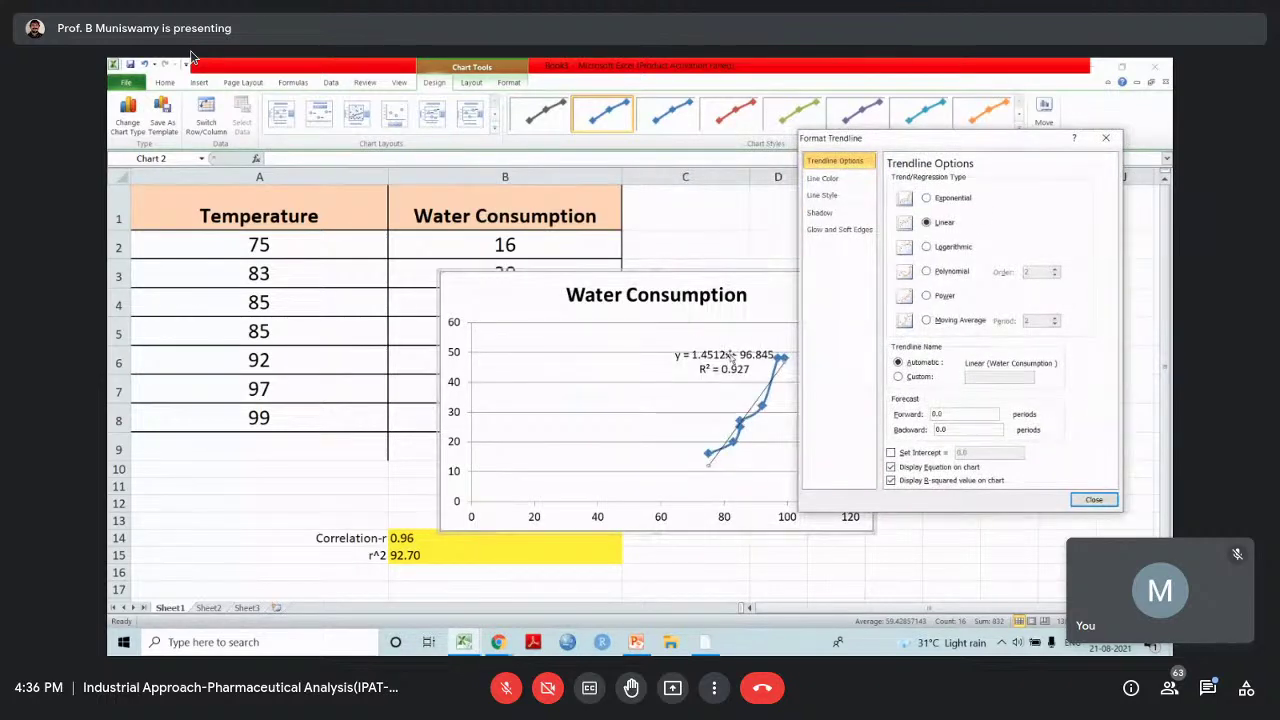
pyautogui.click(1094, 500)
pyautogui.moveTo(700, 360); pyautogui.dragTo(631, 345)
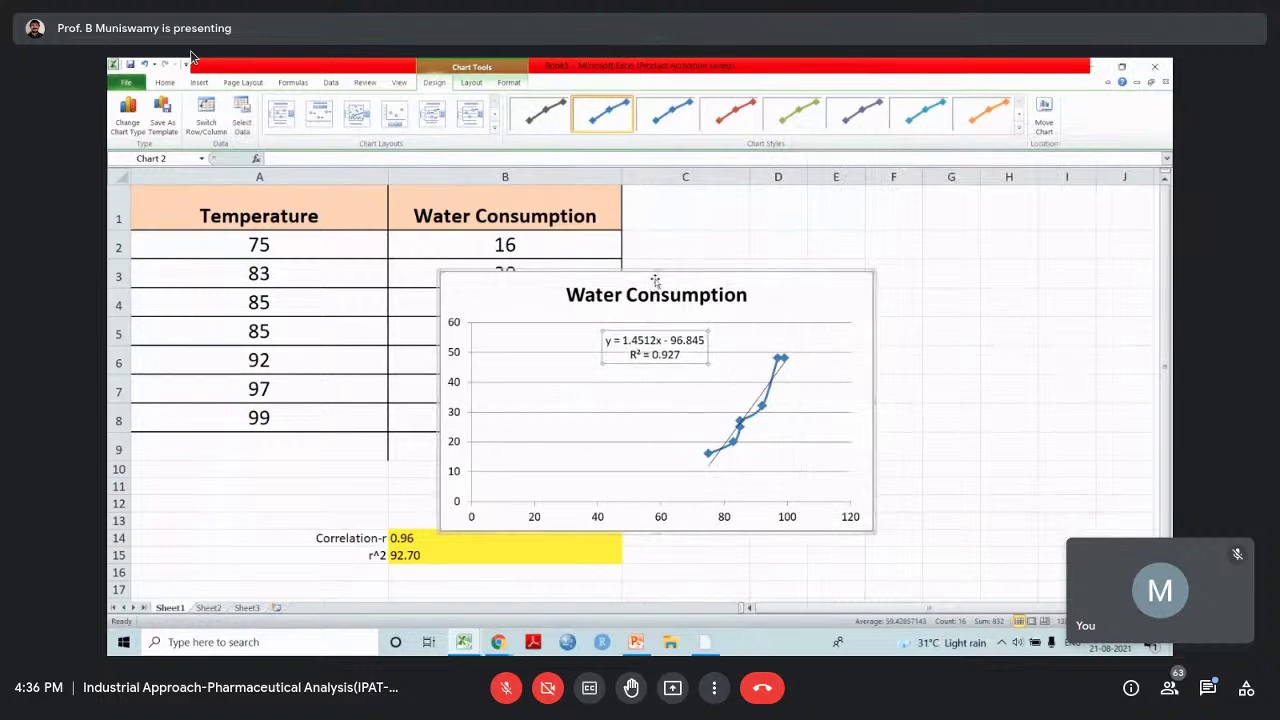
# Move the Water Consumption chart off the data table to the empty area starting in column C
pyautogui.moveTo(656, 271); pyautogui.dragTo(893, 205)
pyautogui.press('Escape')
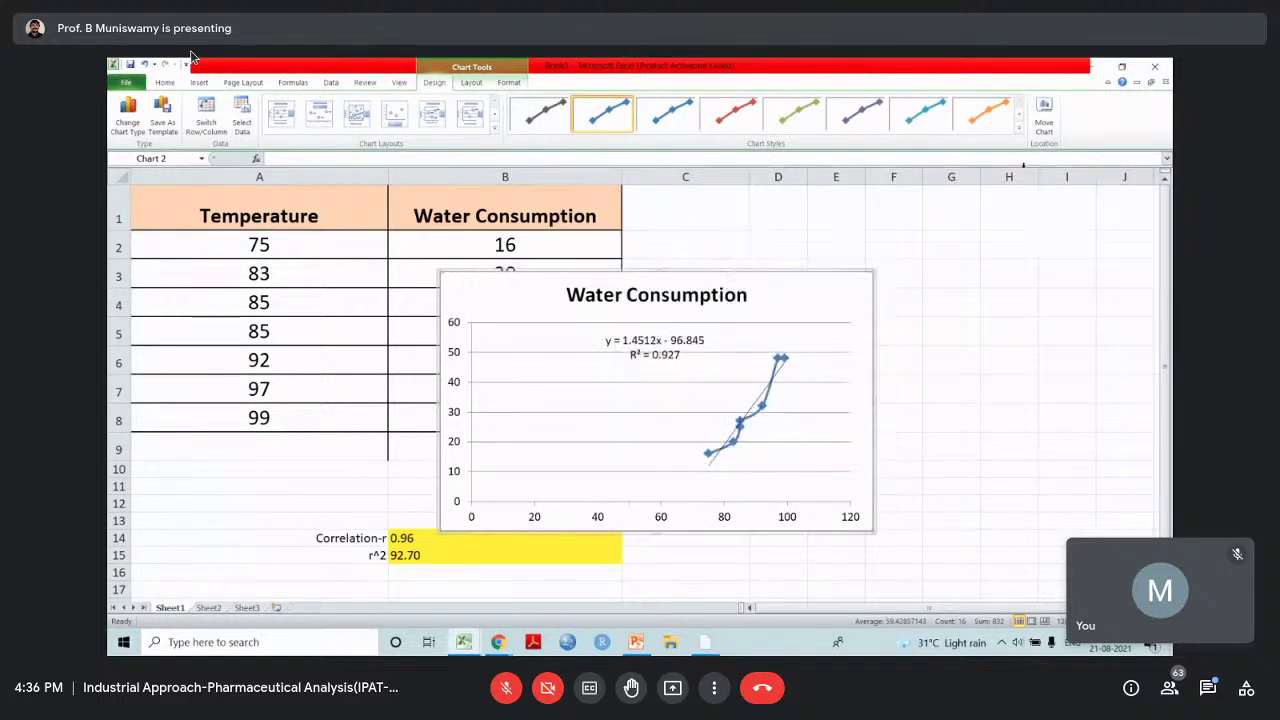
pyautogui.moveTo(774, 279); pyautogui.dragTo(1056, 202)
# Enter a new temperature of 105 in A9 below the table
pyautogui.click(258, 447)
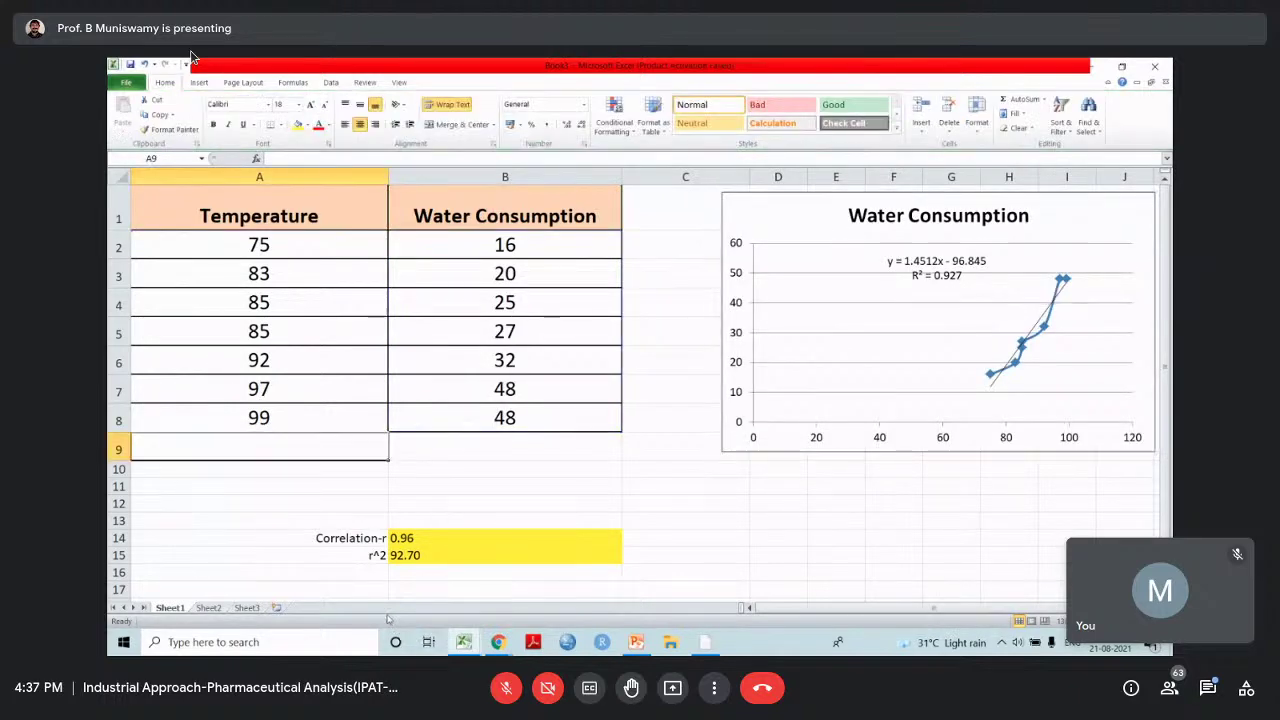
pyautogui.write('105')
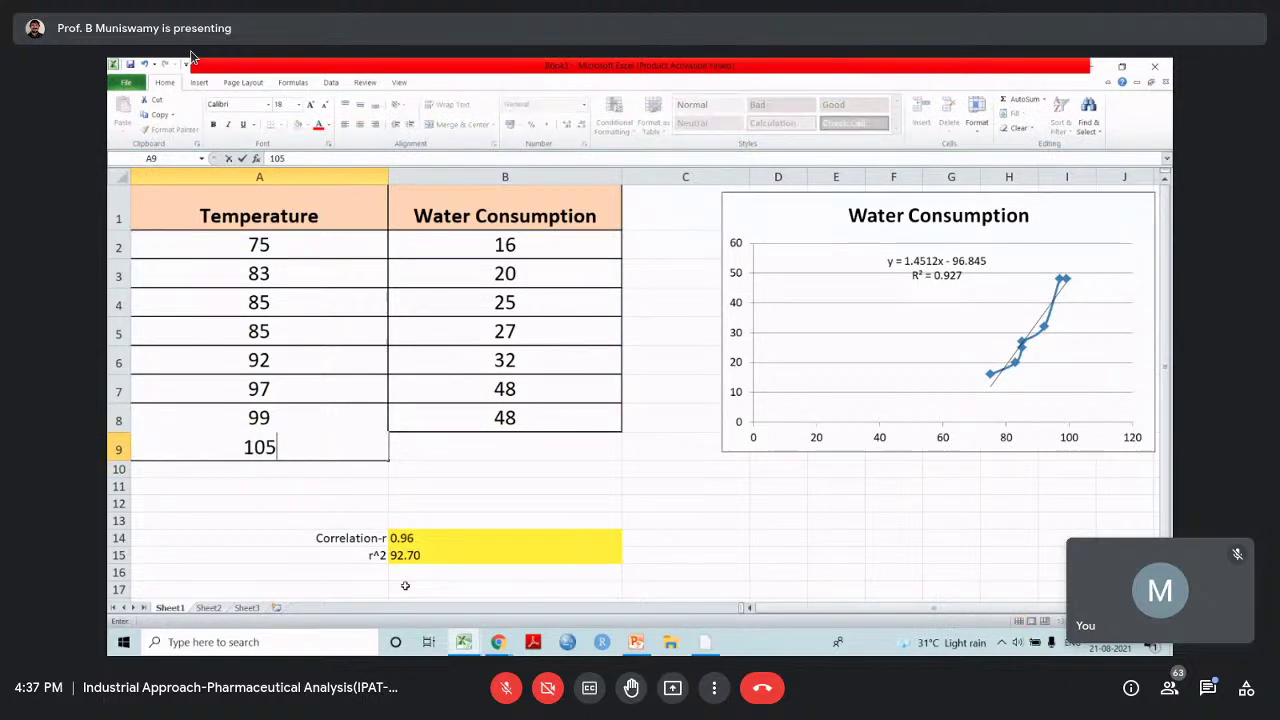
pyautogui.press('Tab')
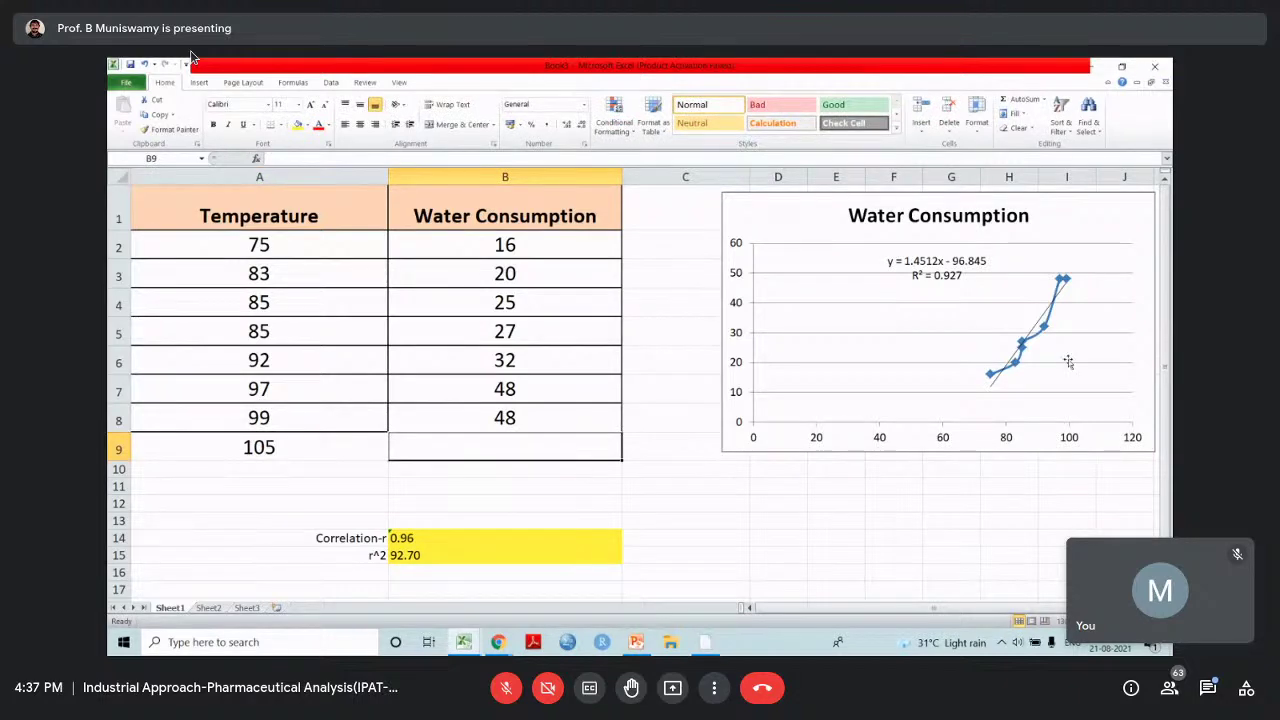
# Enlarge the trendline equation and R-squared label to font size 24 and shift it slightly right, away from the vertical axis
pyautogui.click(919, 270)
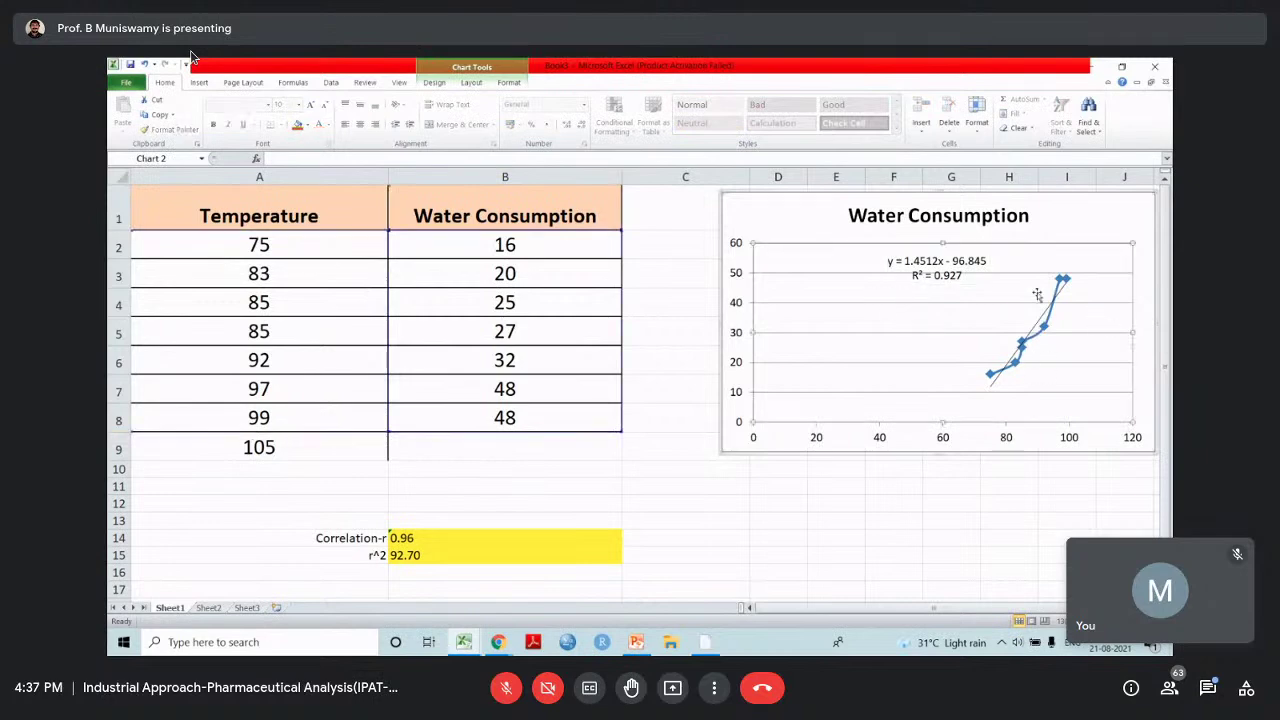
pyautogui.hotkey('ctrl', 'shift', '.')
pyautogui.hotkey('ctrl', 'shift', '.')
pyautogui.hotkey('ctrl', 'shift', '.')
pyautogui.hotkey('ctrl', 'shift', '.')
pyautogui.hotkey('ctrl', 'shift', '.')
pyautogui.hotkey('ctrl', 'shift', '.')
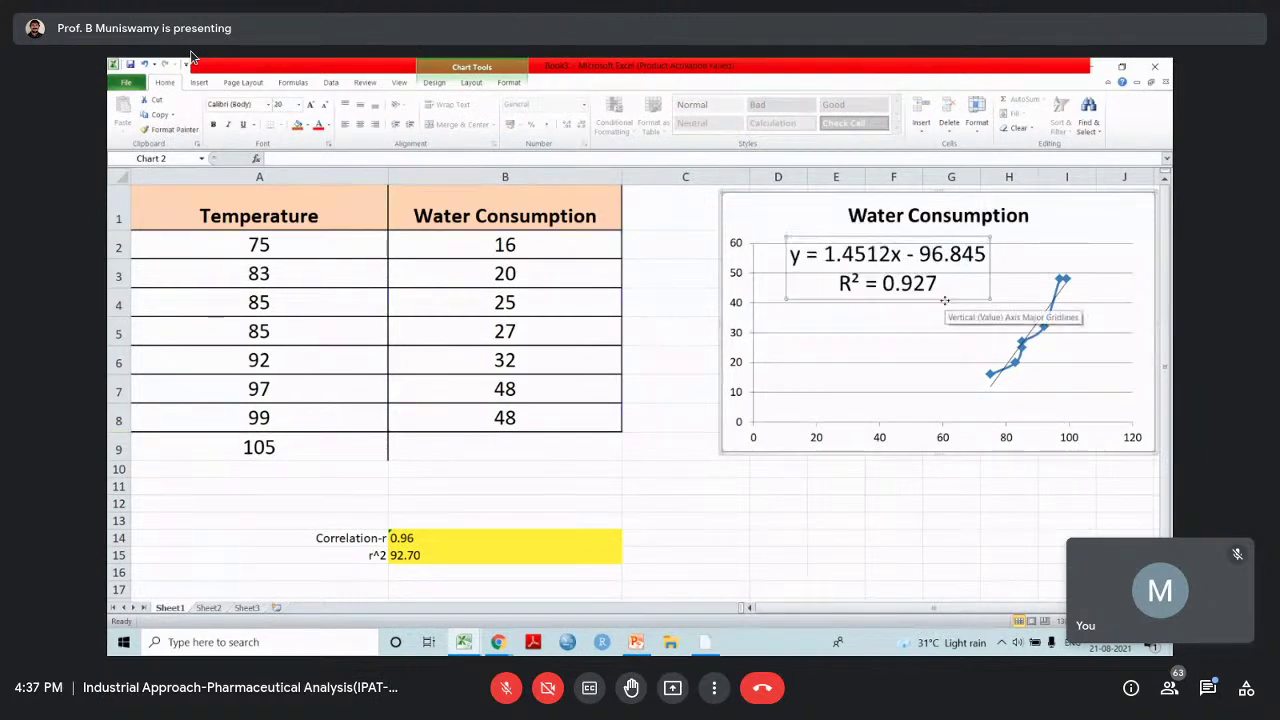
pyautogui.hotkey('ctrl', 'shift', '.')
pyautogui.hotkey('ctrl', 'shift', '.')
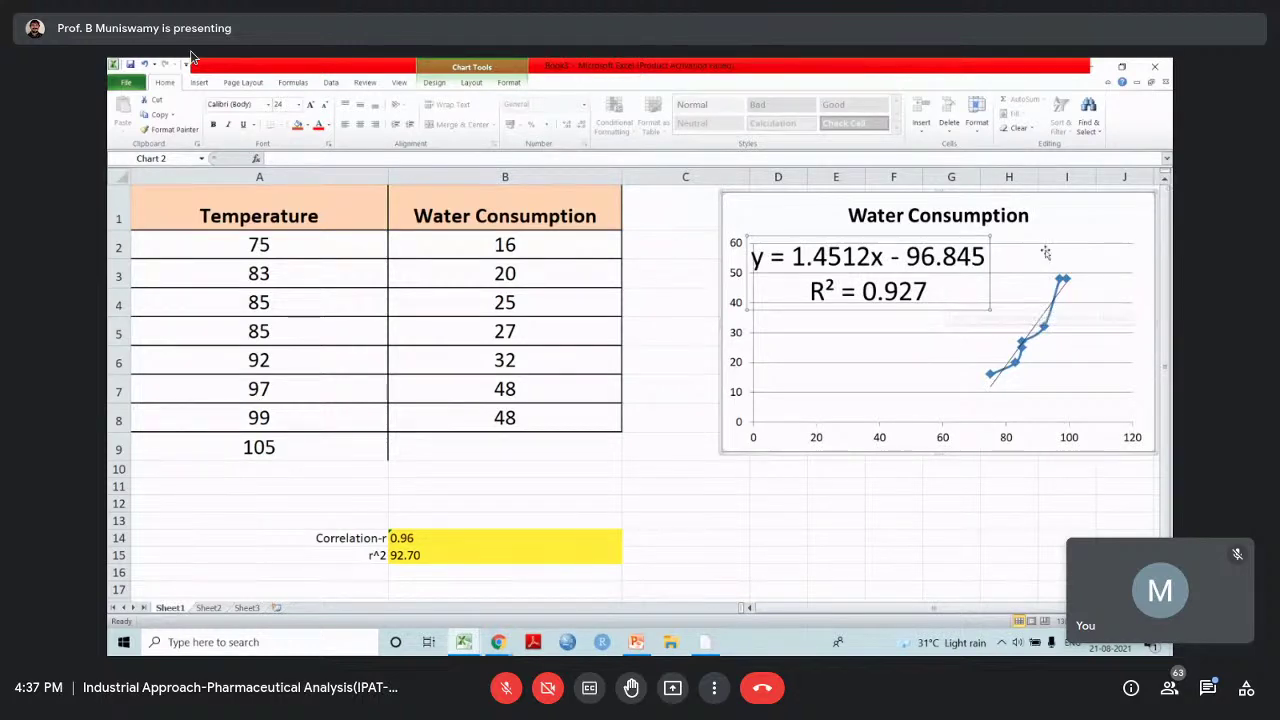
pyautogui.moveTo(946, 306); pyautogui.dragTo(985, 309)
pyautogui.moveTo(908, 258); pyautogui.dragTo(921, 260)
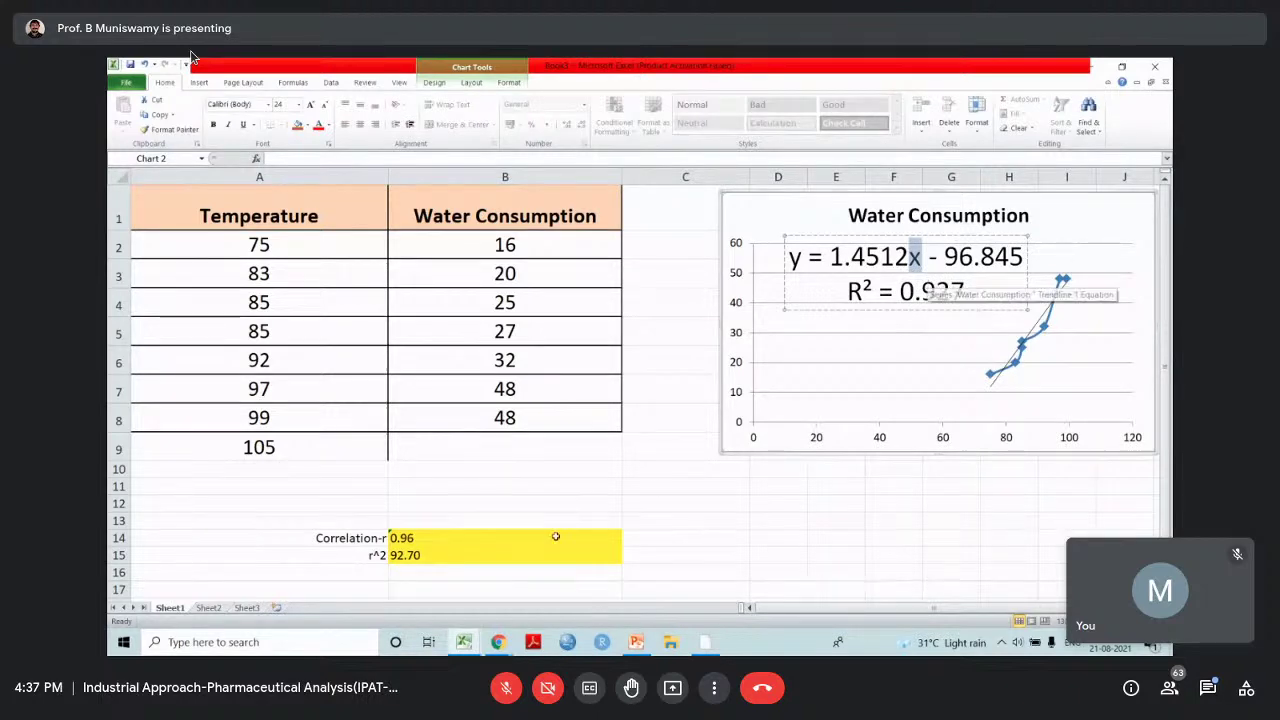
# Predict the water consumption for 105 in B9 with the trendline formula =(1.4512*105)-96.845
pyautogui.click(469, 450)
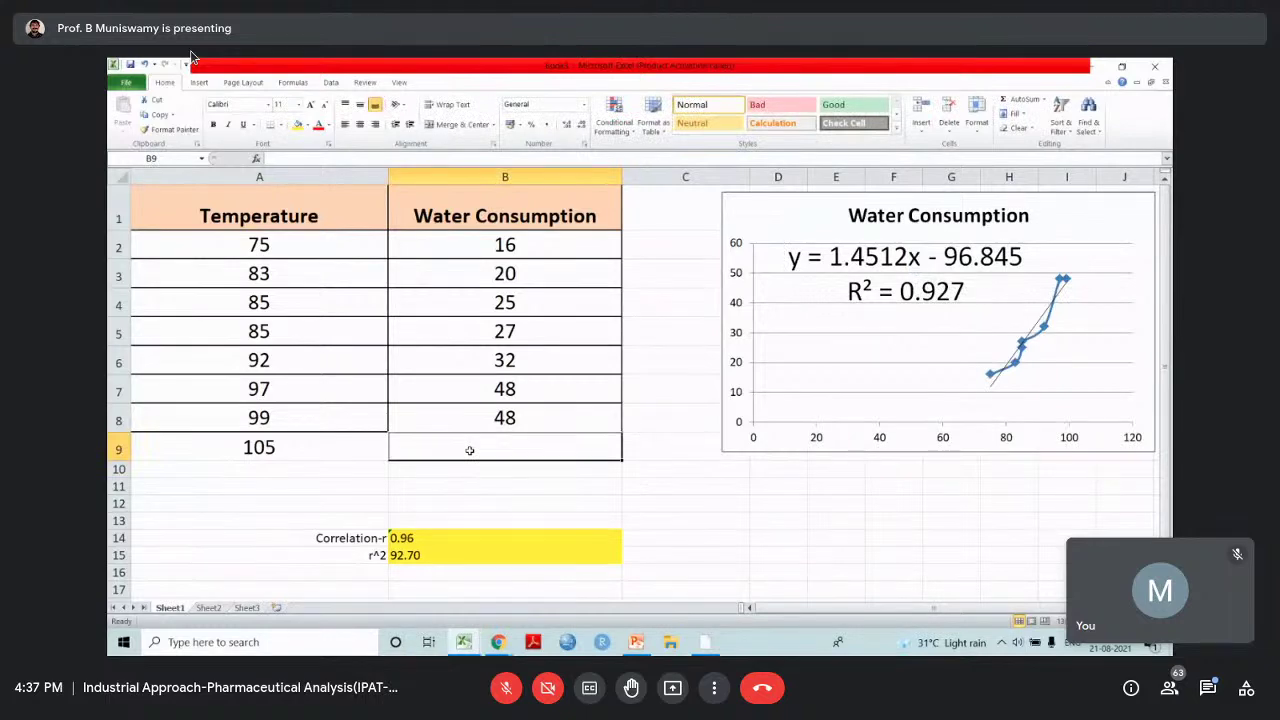
pyautogui.write('=(')
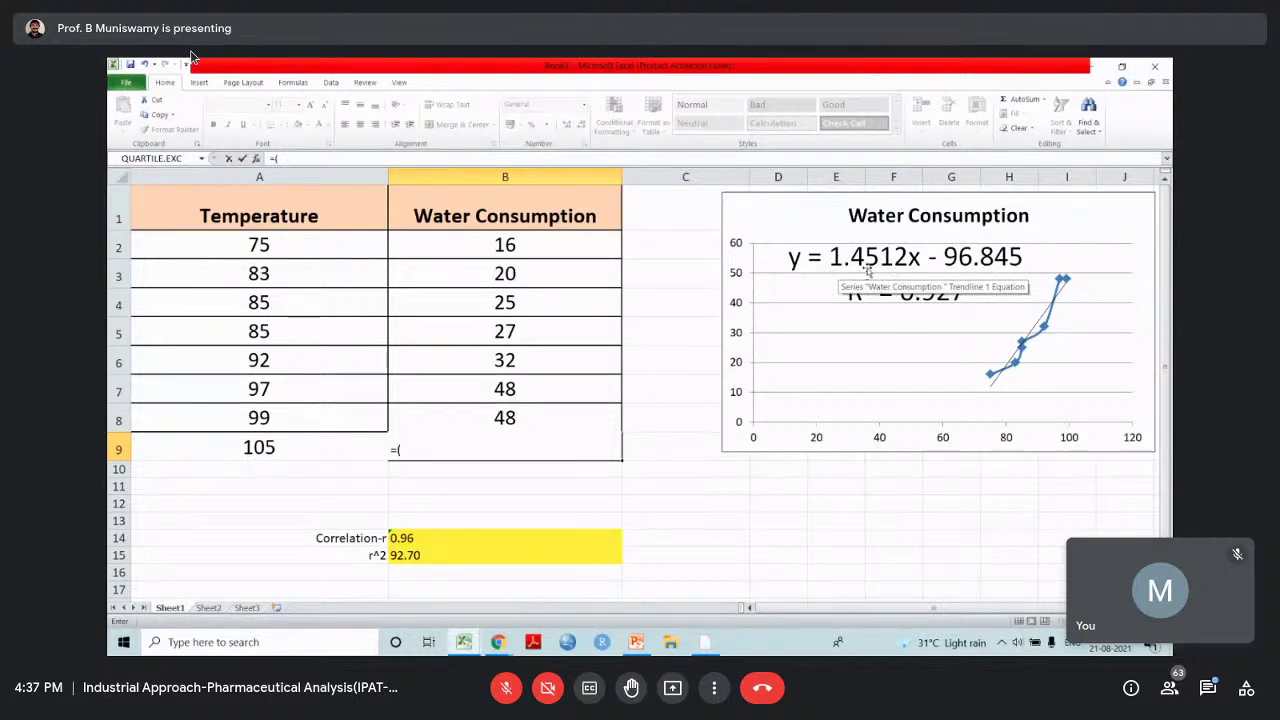
pyautogui.write('1.4512*')
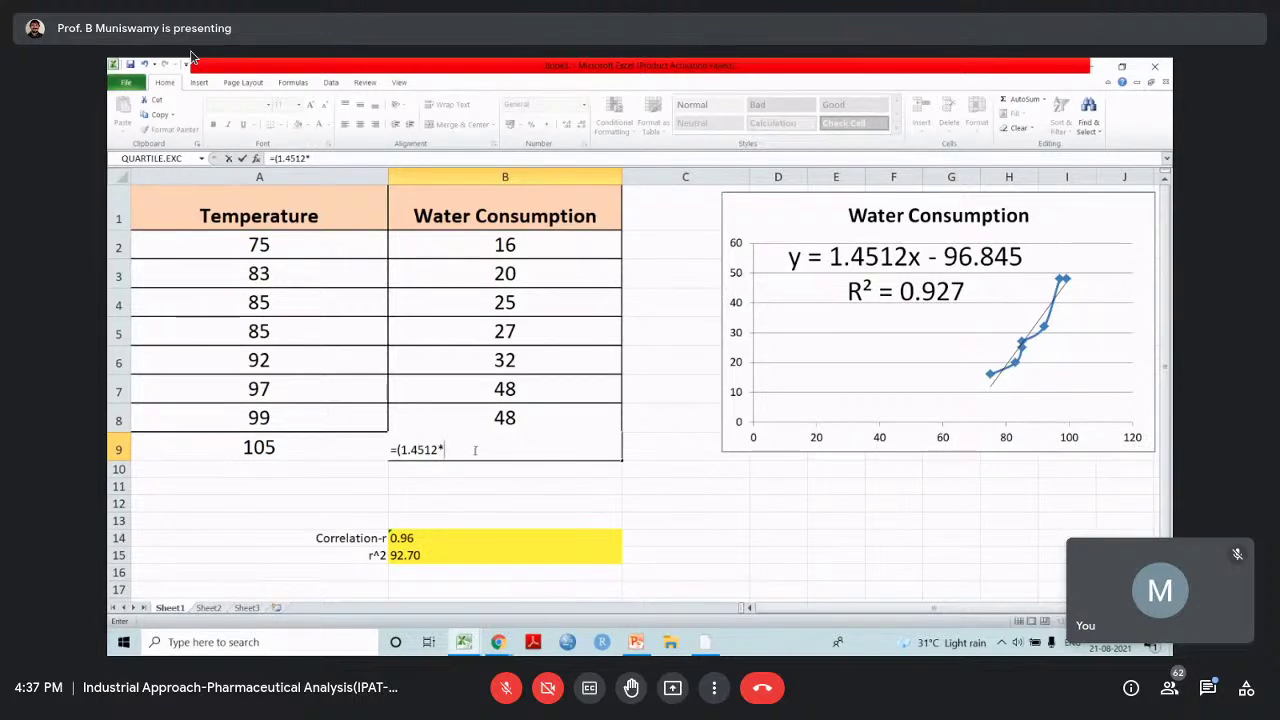
pyautogui.write('105)-')
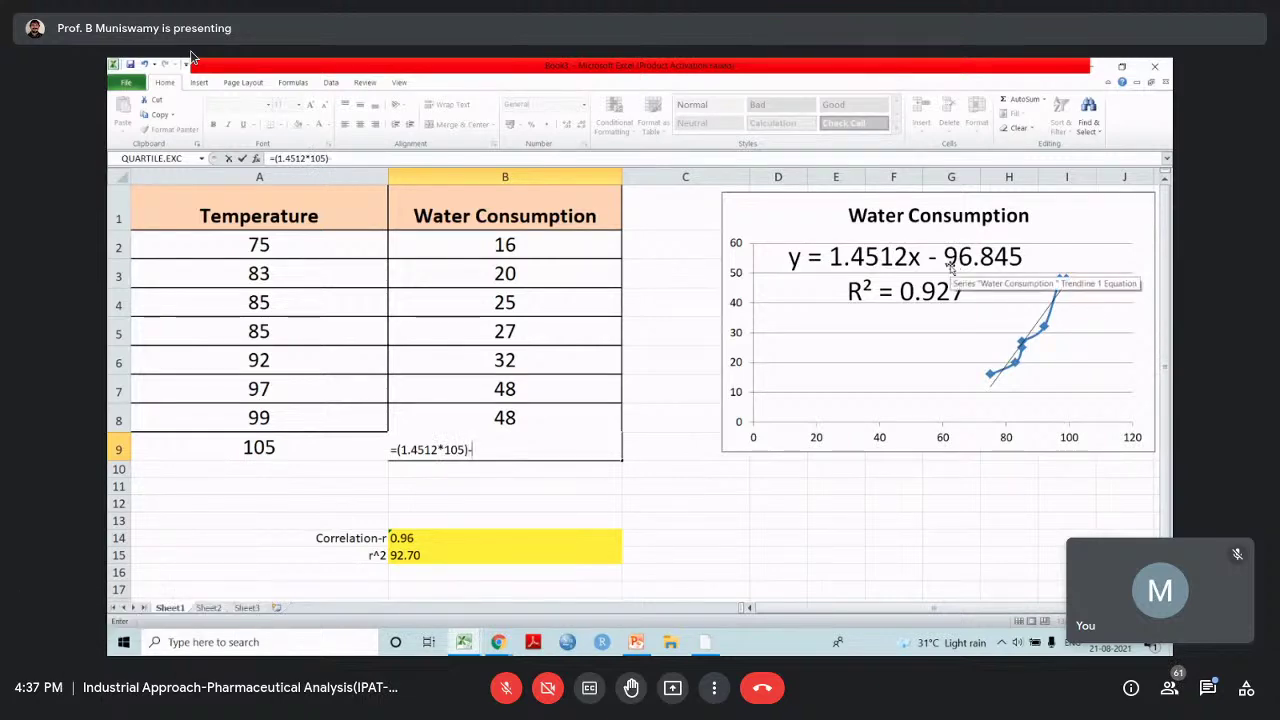
pyautogui.write('96.845')
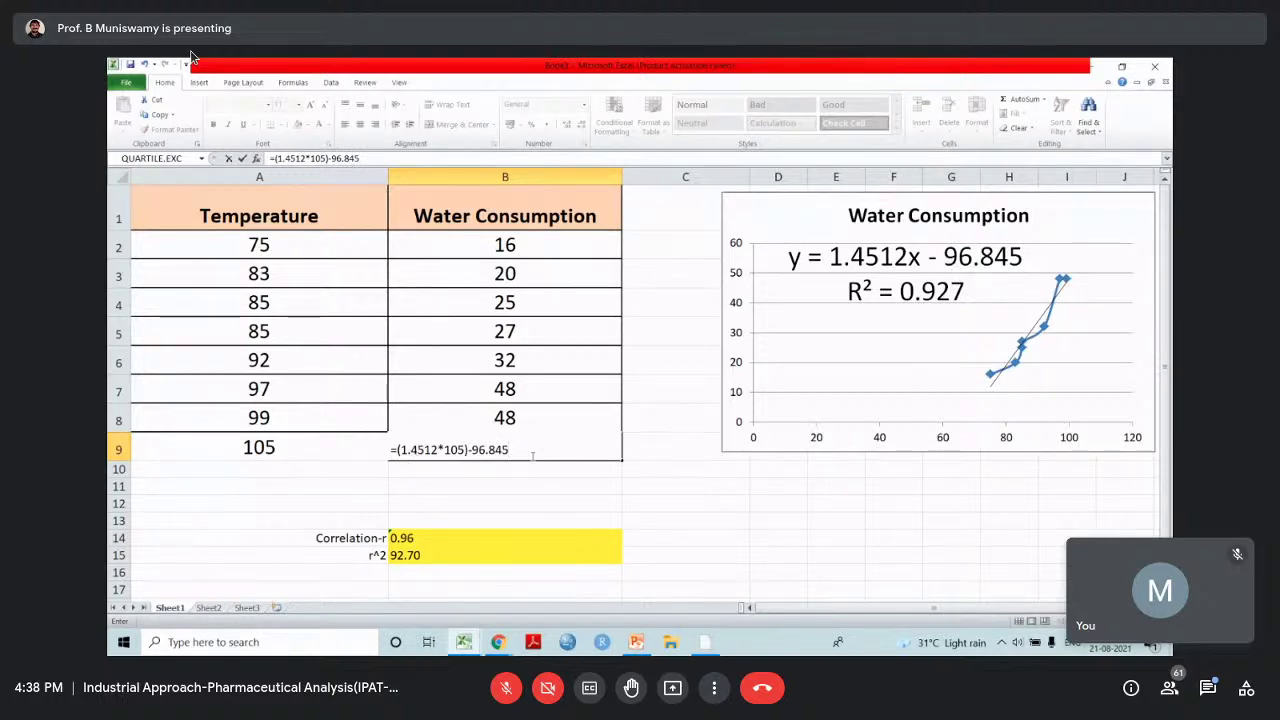
pyautogui.press('Left')
pyautogui.press('Left')
pyautogui.press('Left')
pyautogui.press('Left')
pyautogui.press('Left')
pyautogui.press('Left')
pyautogui.press('Left')
pyautogui.press('Return')
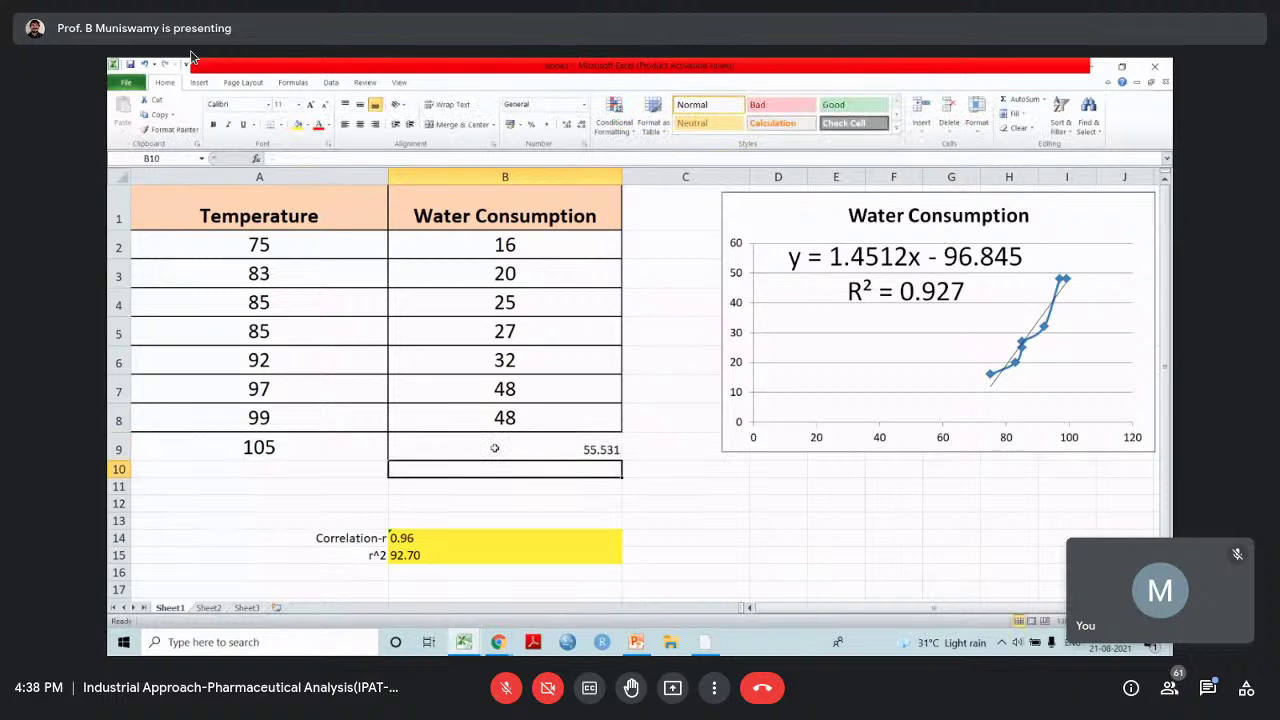
# Centre the predicted value in B9 and set its font size to 18
pyautogui.click(495, 448)
pyautogui.click(359, 124)
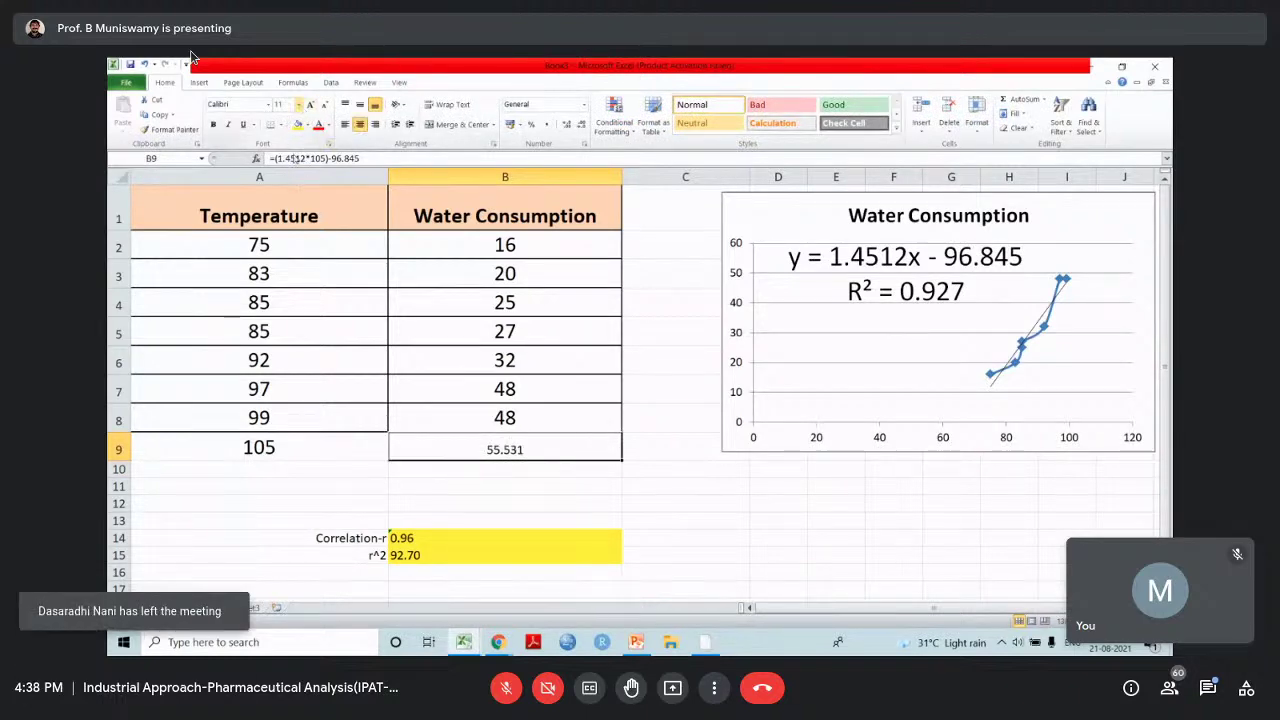
pyautogui.click(298, 105)
pyautogui.click(282, 202)
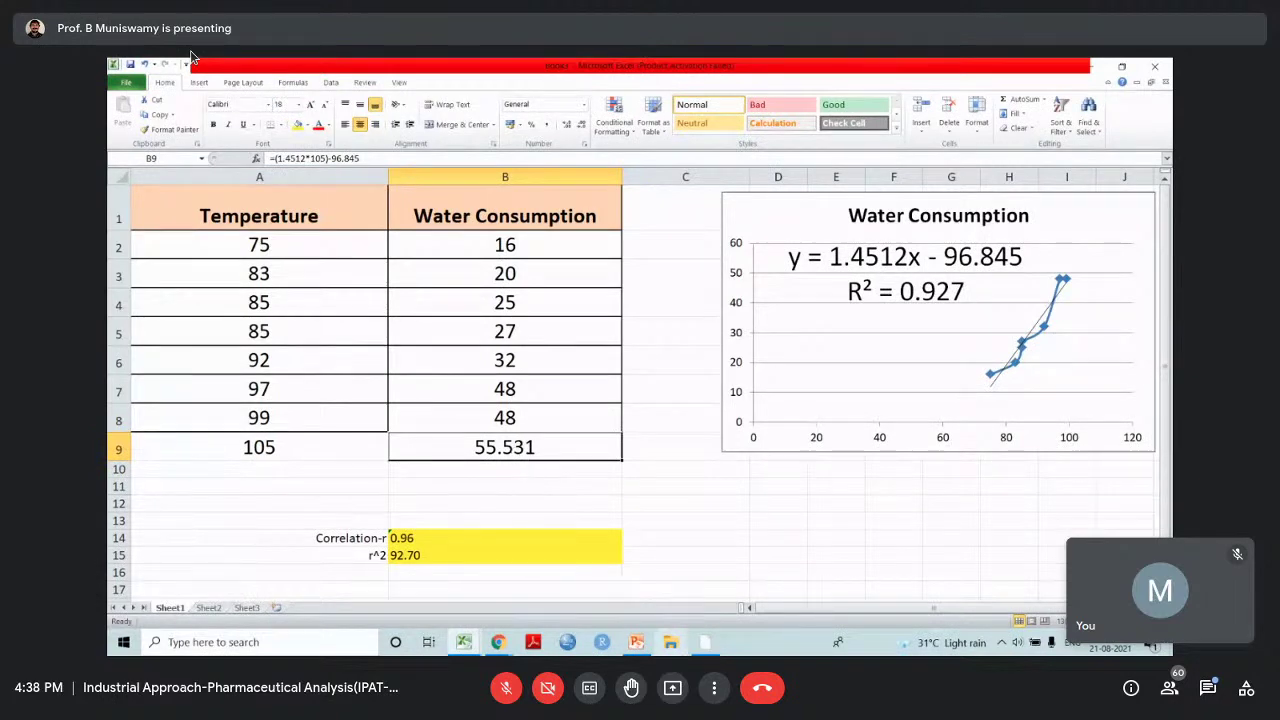
# Enter another temperature of 120 in A10
pyautogui.click(258, 474)
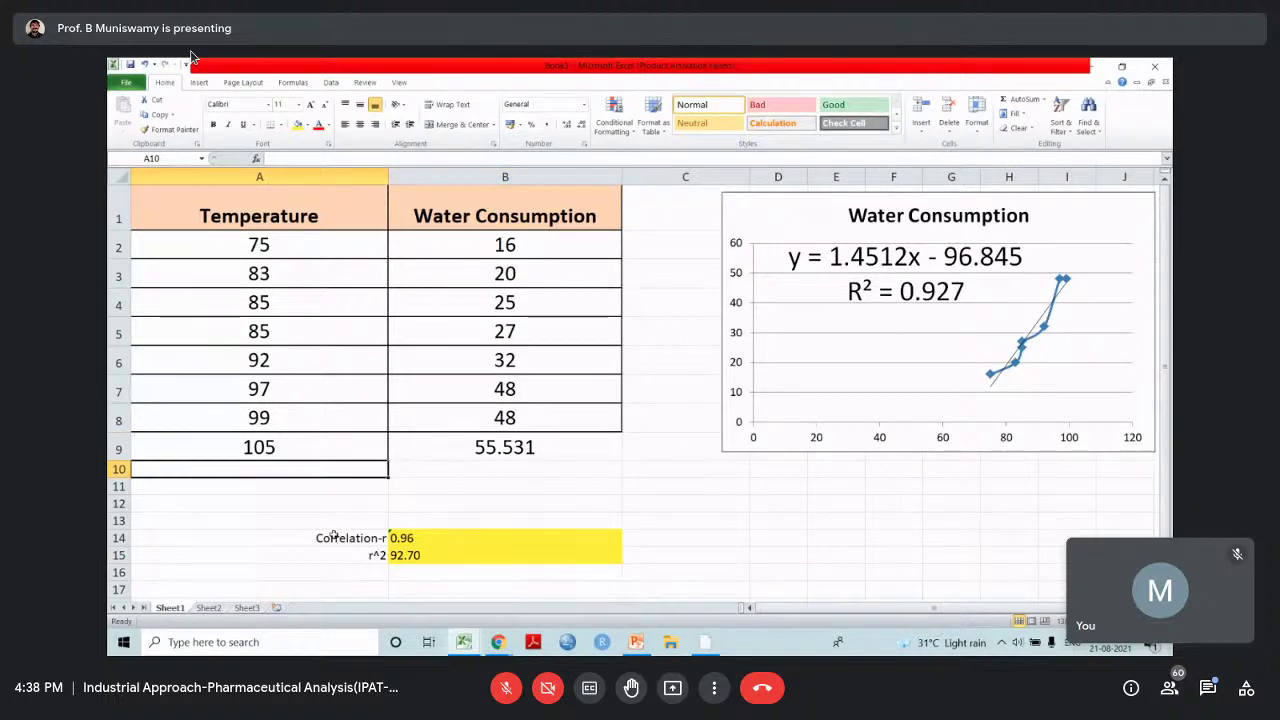
pyautogui.write('120')
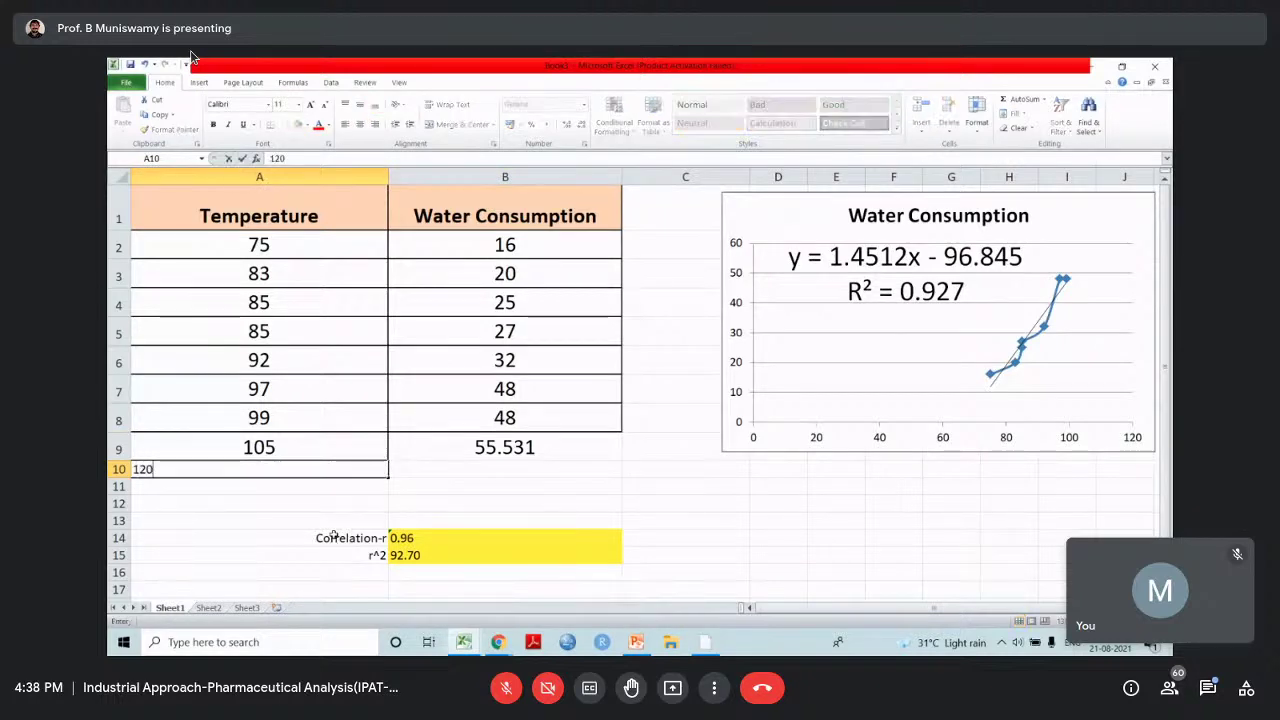
pyautogui.press('Tab')
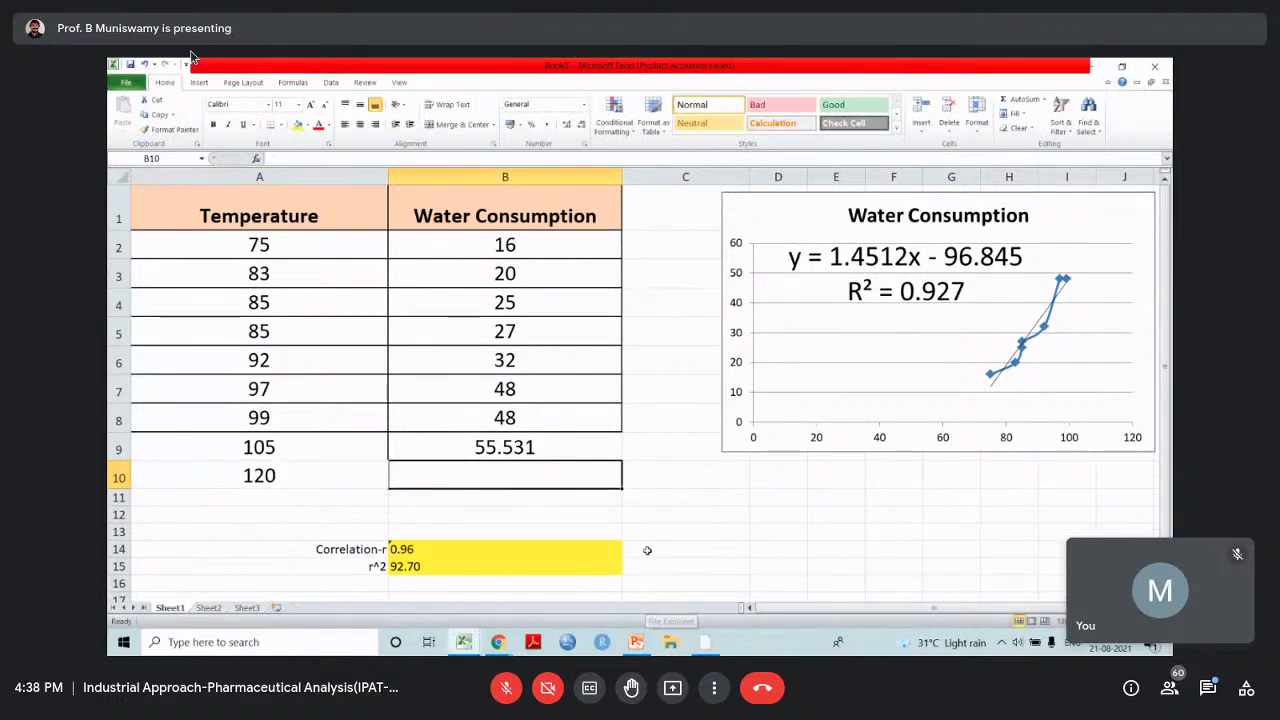
# Predict the water consumption for 120 in B10 with =(1.4512*120)-96.845 and centre the result
pyautogui.click(525, 449)
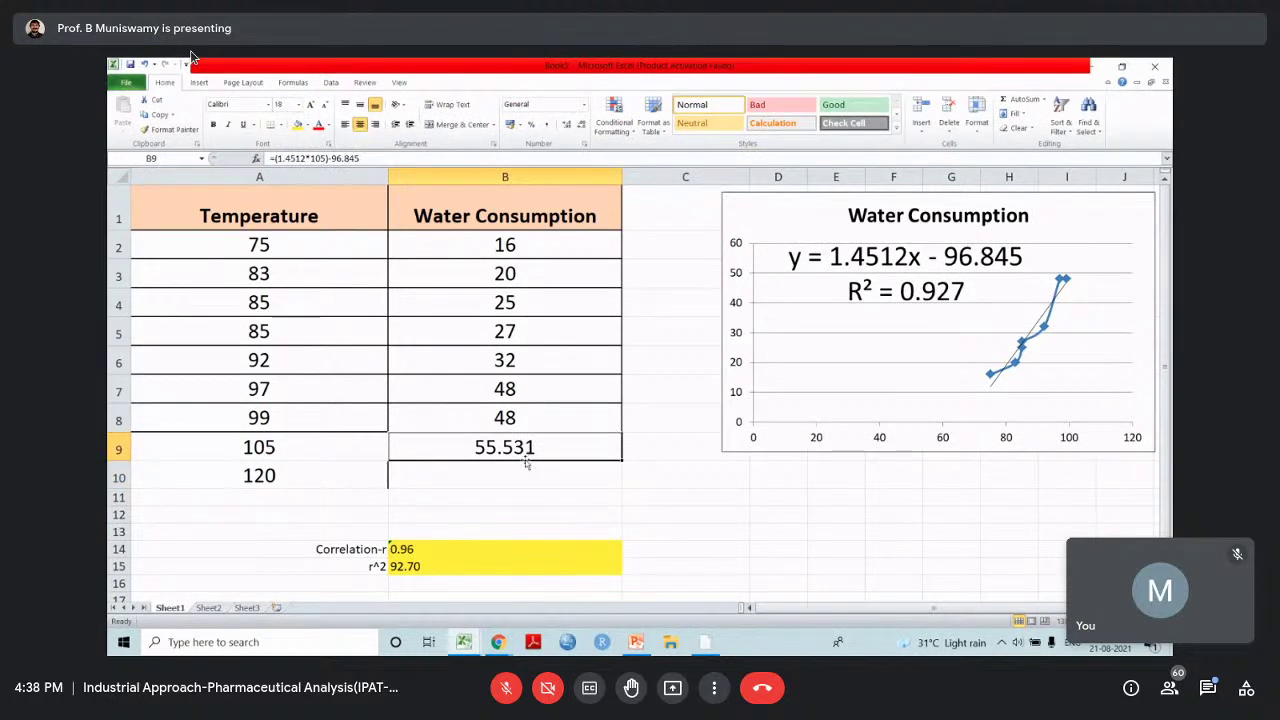
pyautogui.click(533, 475)
pyautogui.write('=')
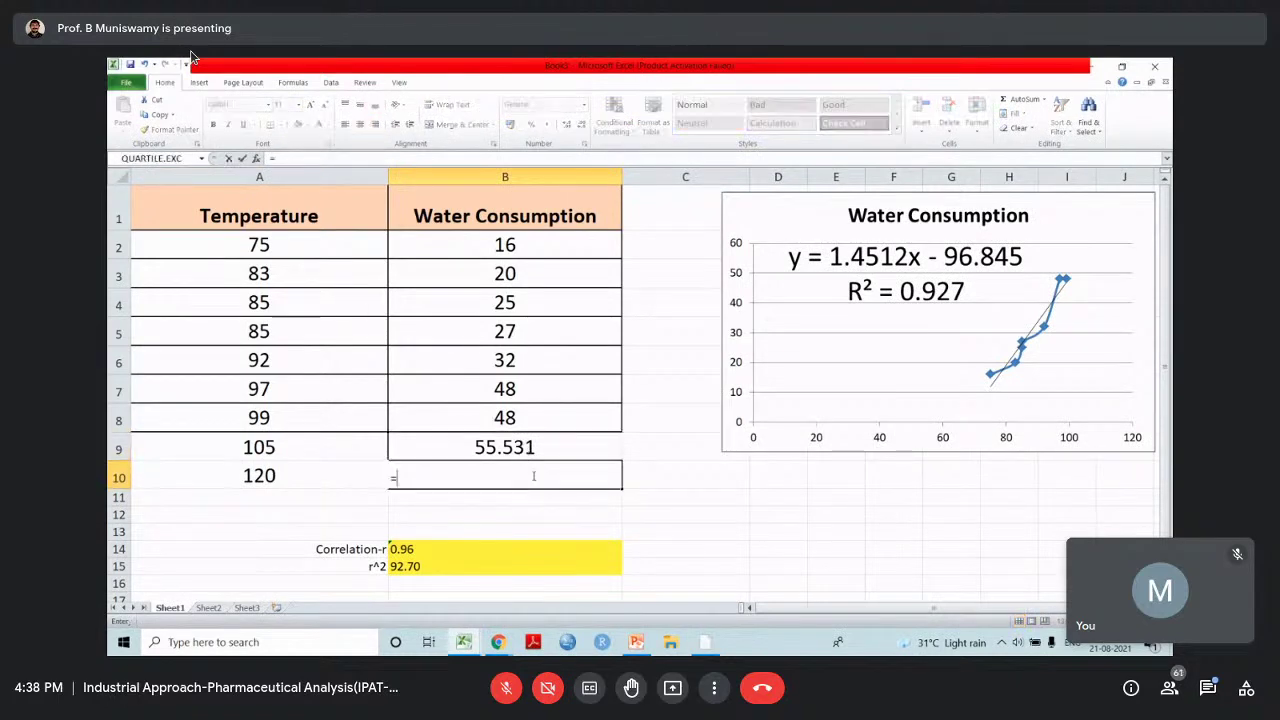
pyautogui.write('(1.45')
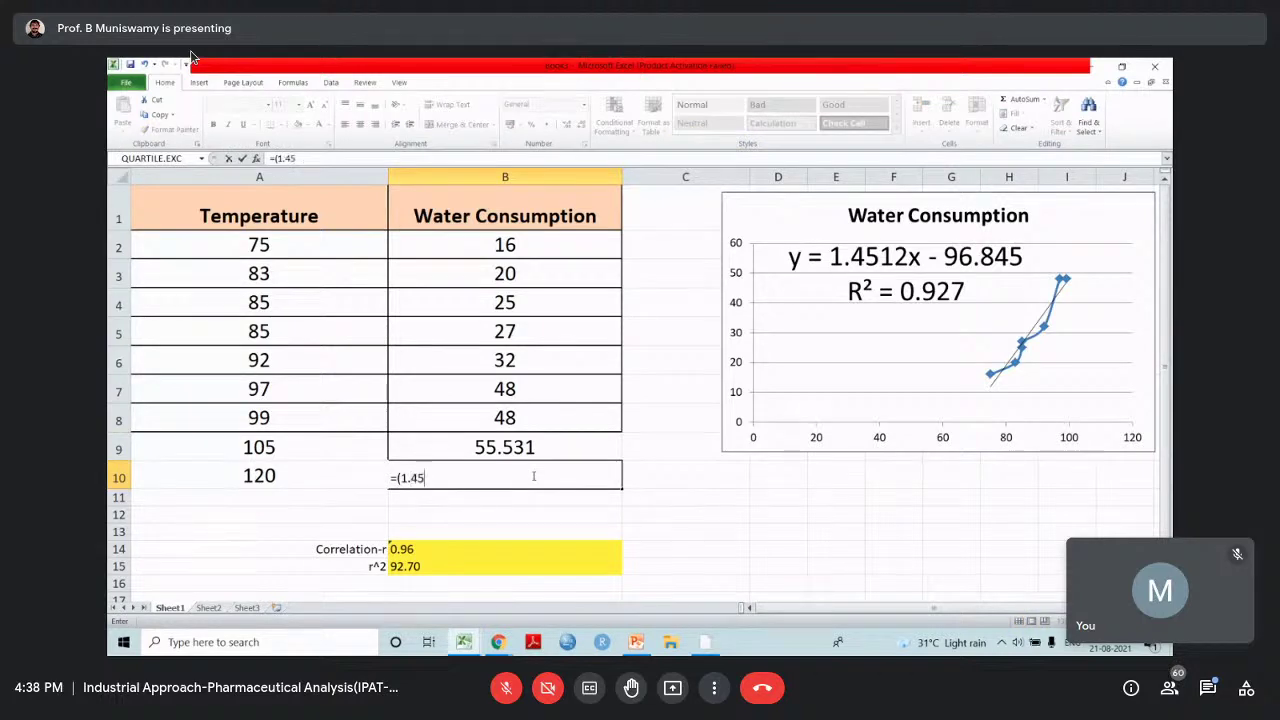
pyautogui.write('12*')
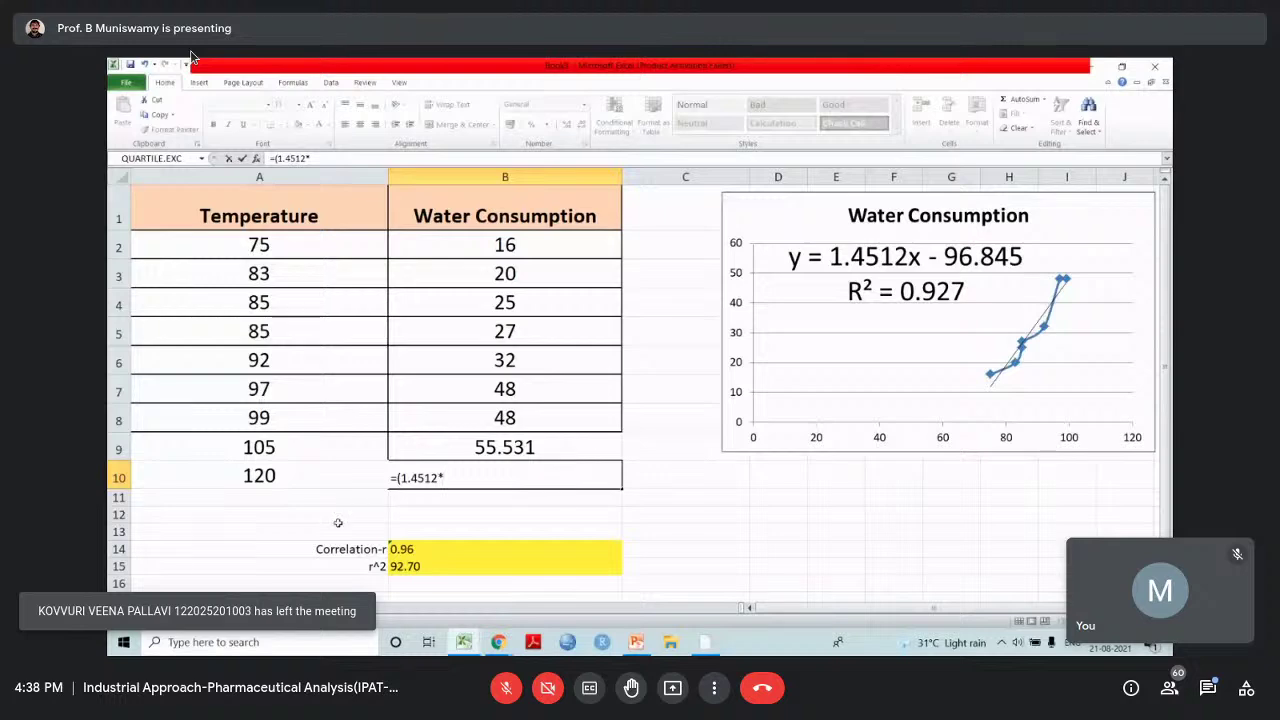
pyautogui.click(262, 478)
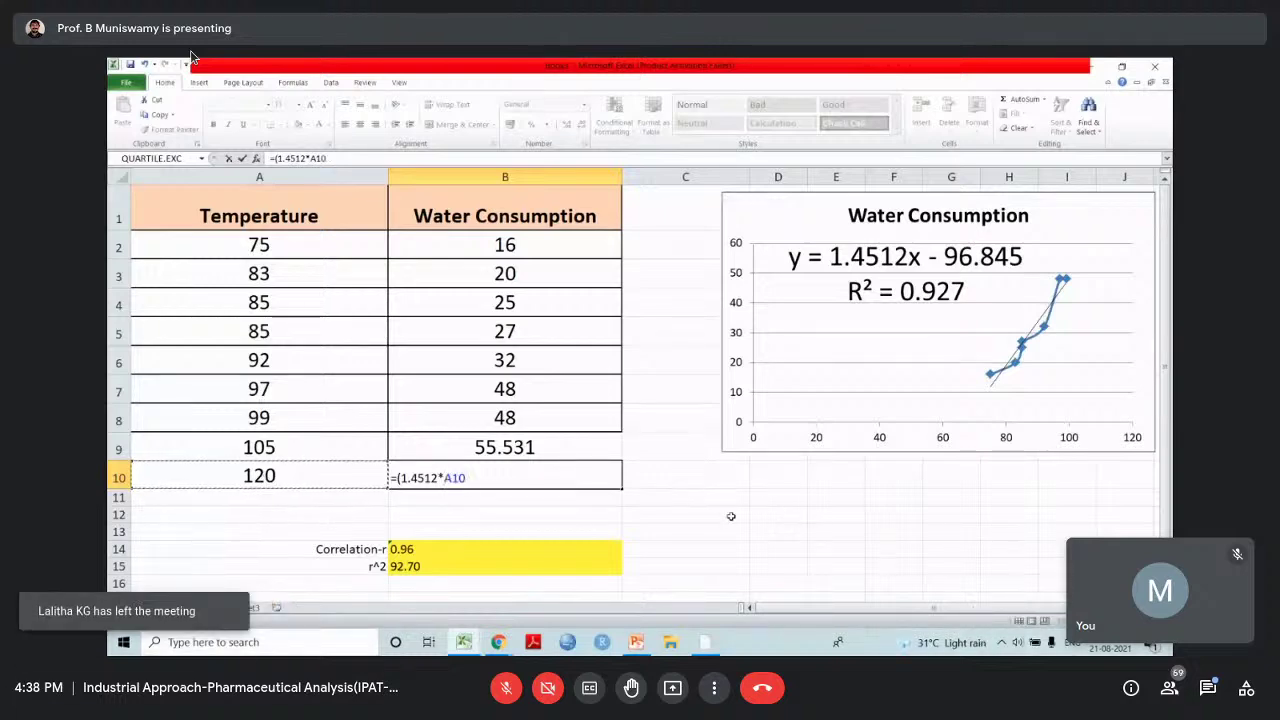
pyautogui.write(')')
pyautogui.press('BackSpace')
pyautogui.press('BackSpace')
pyautogui.press('BackSpace')
pyautogui.press('BackSpace')
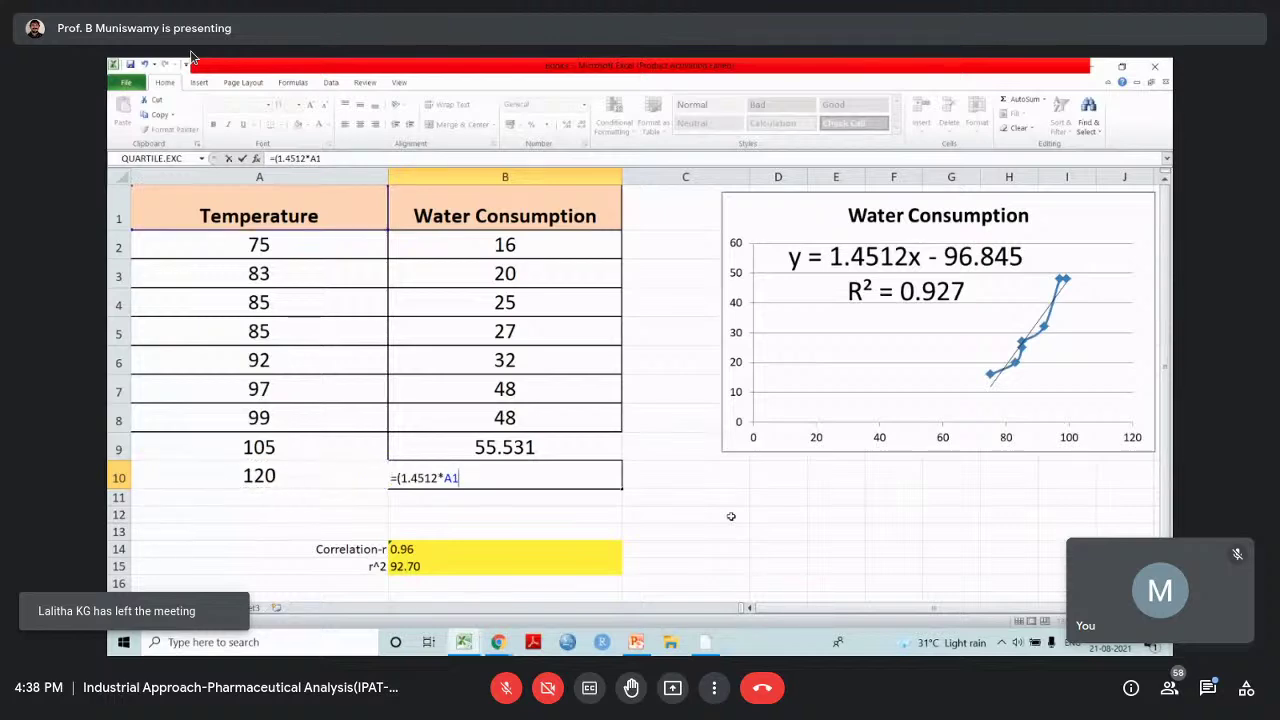
pyautogui.write('120)-')
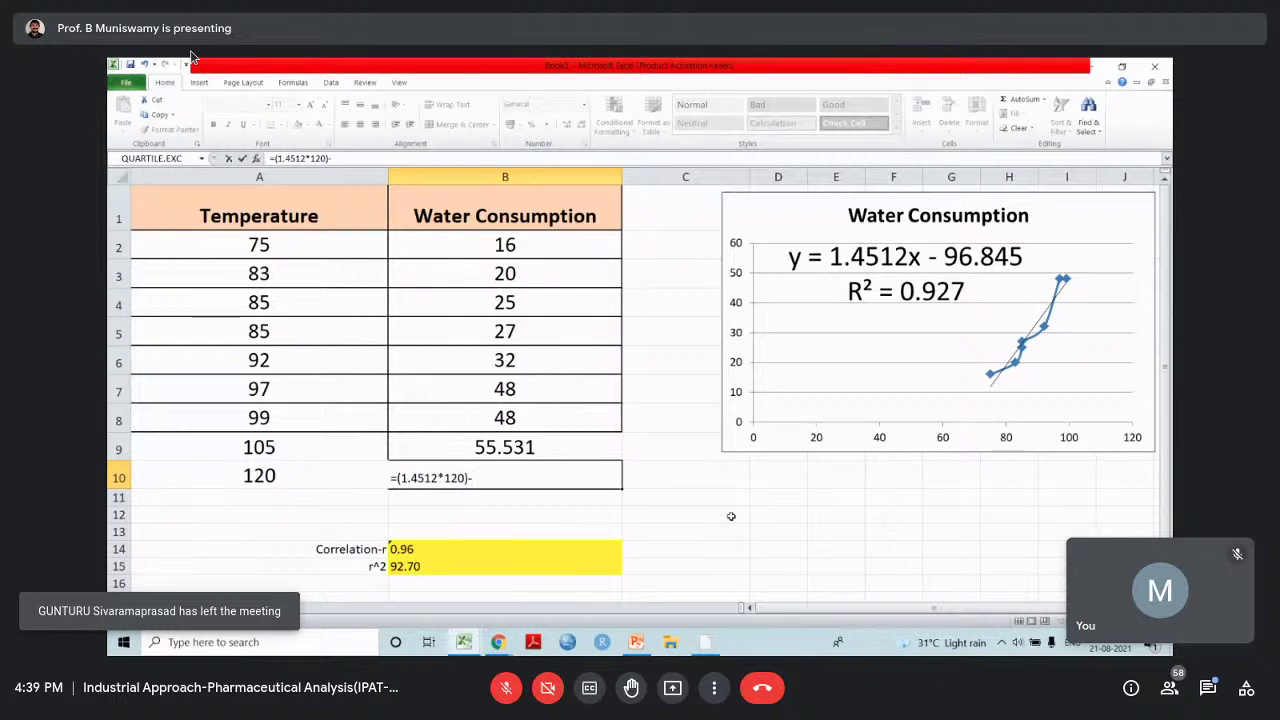
pyautogui.write('96.845')
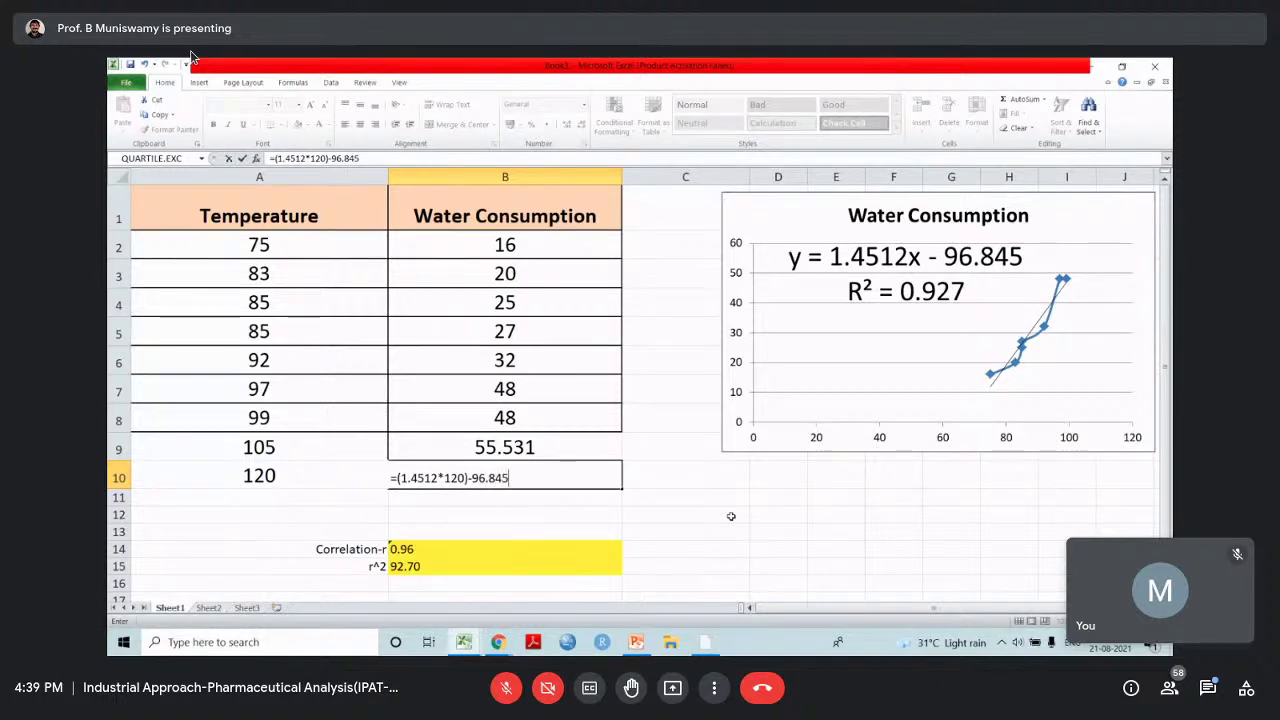
pyautogui.press('Return')
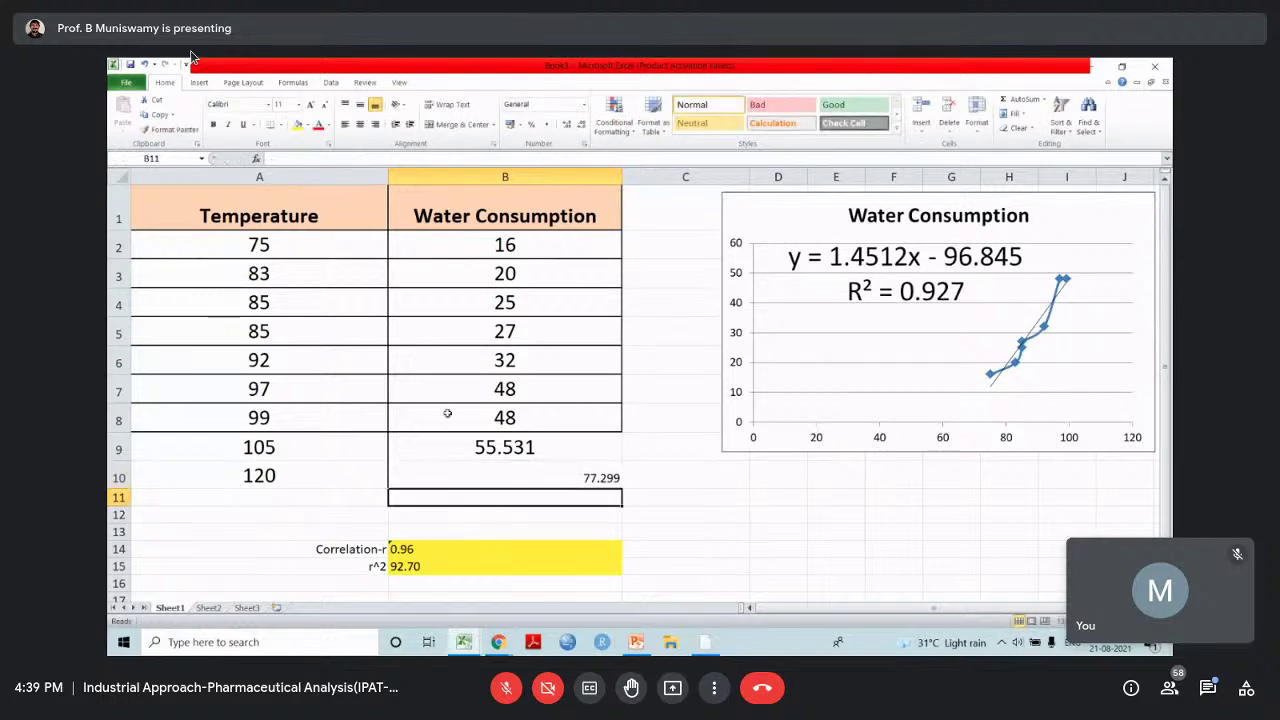
pyautogui.click(457, 479)
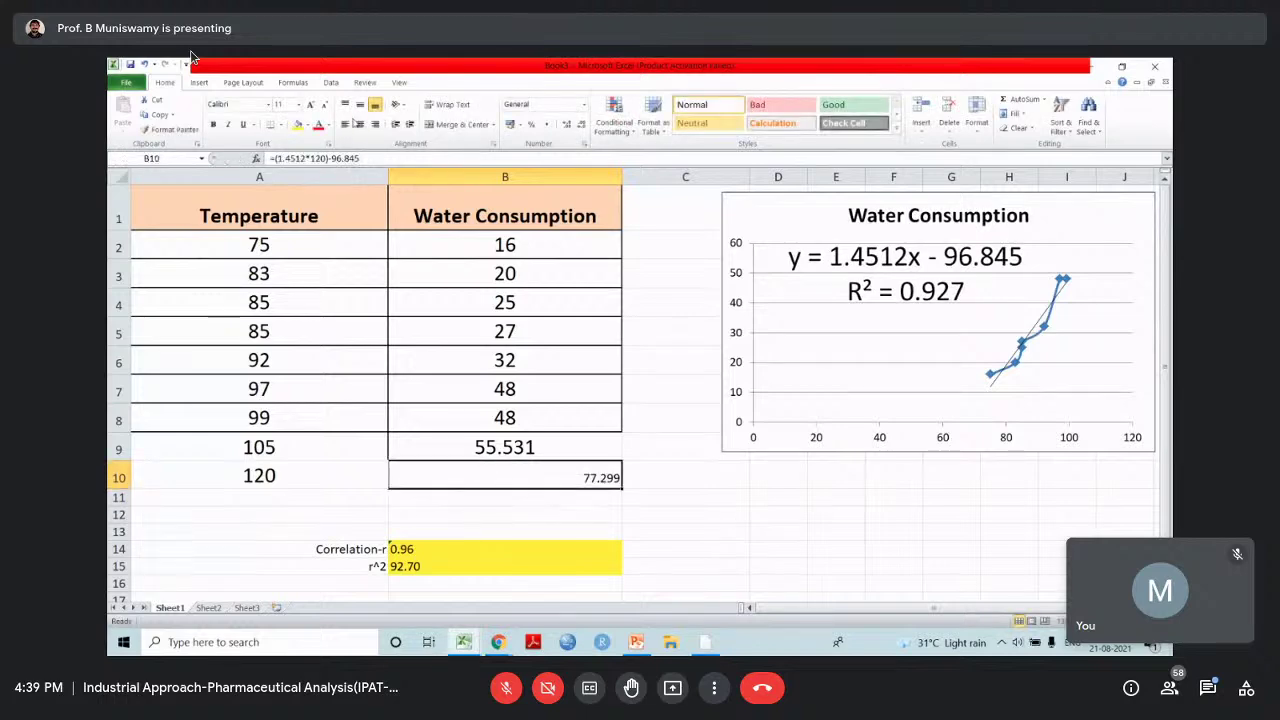
pyautogui.click(359, 124)
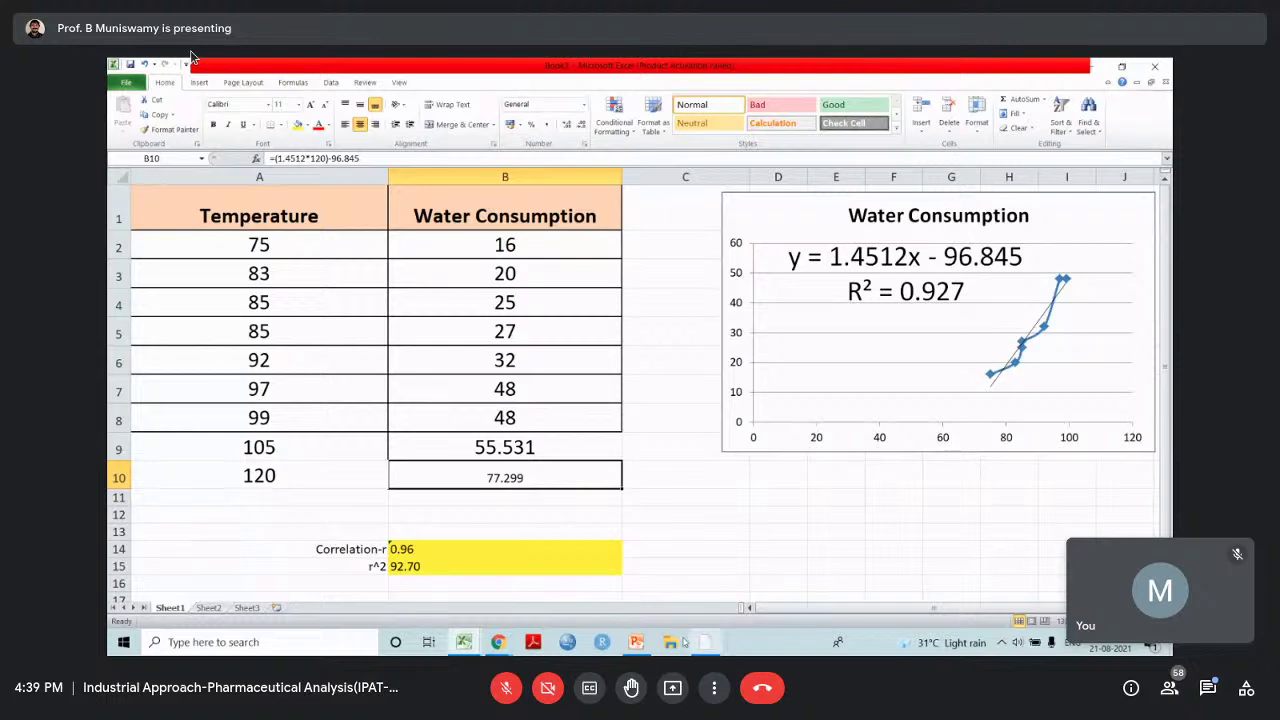
# Add the temperatures 135 in A11 and 150 in A12
pyautogui.click(277, 497)
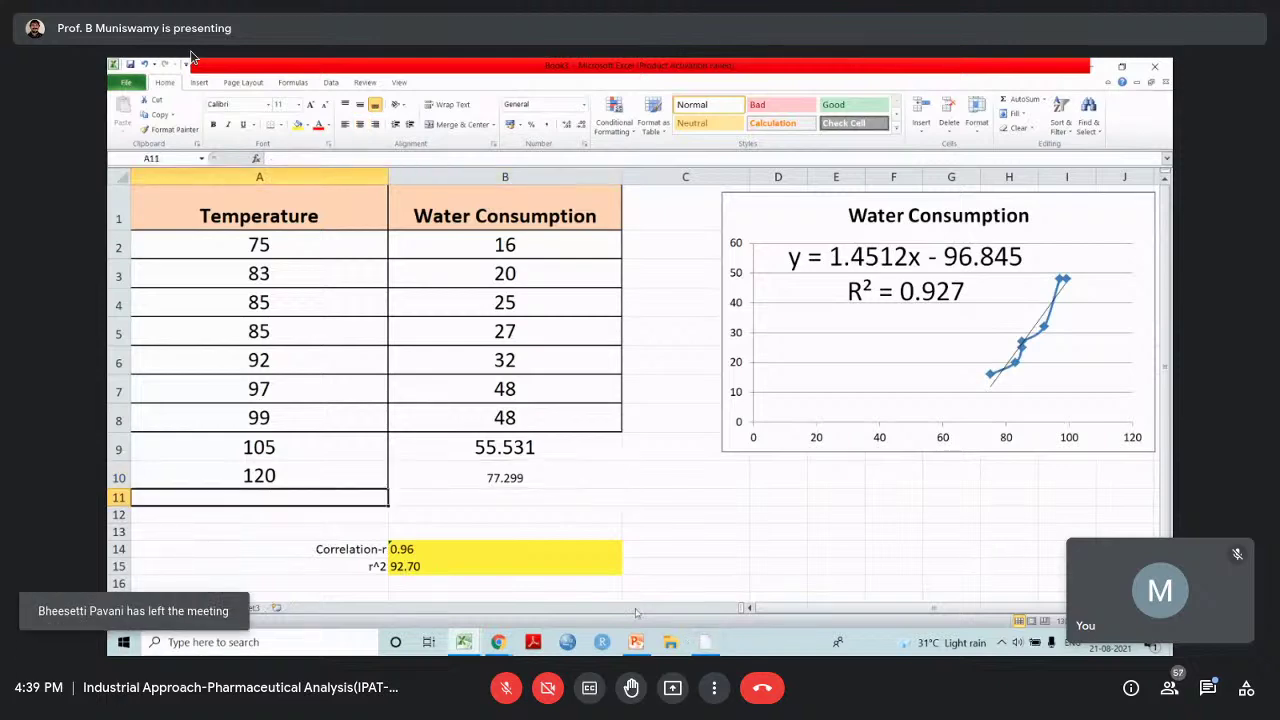
pyautogui.write('135')
pyautogui.press('Return')
pyautogui.write('15')
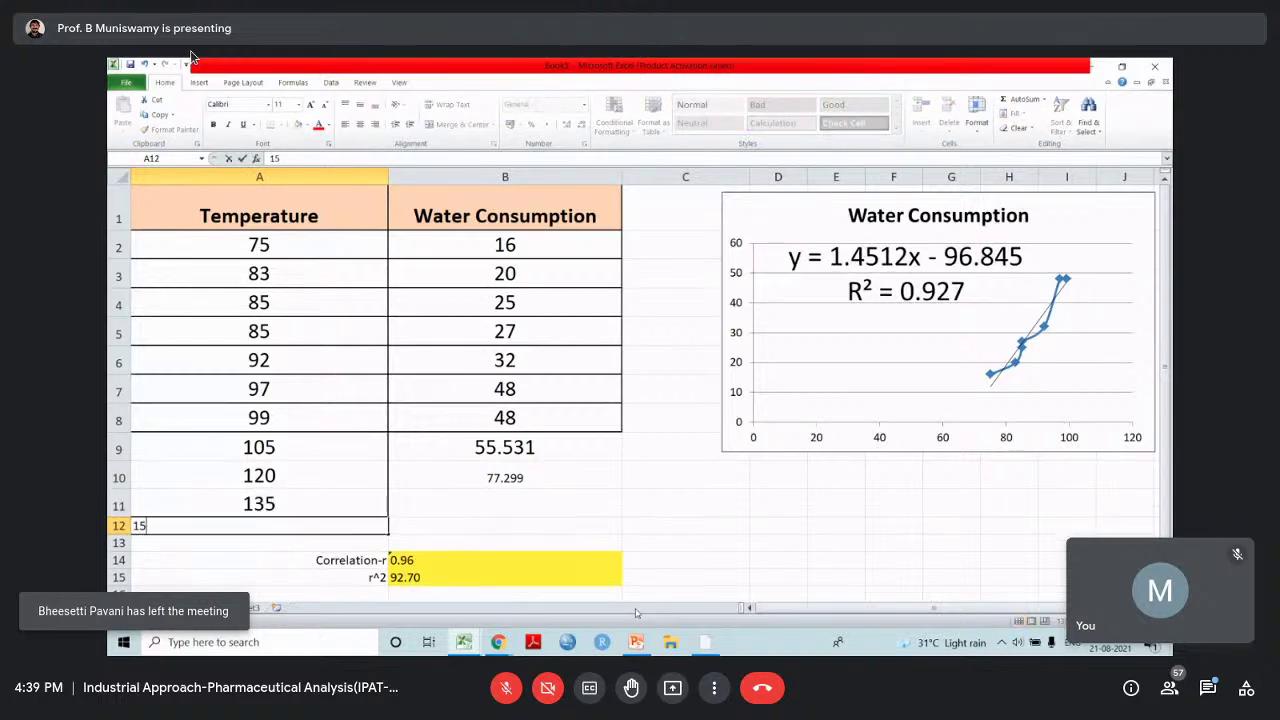
pyautogui.write('0')
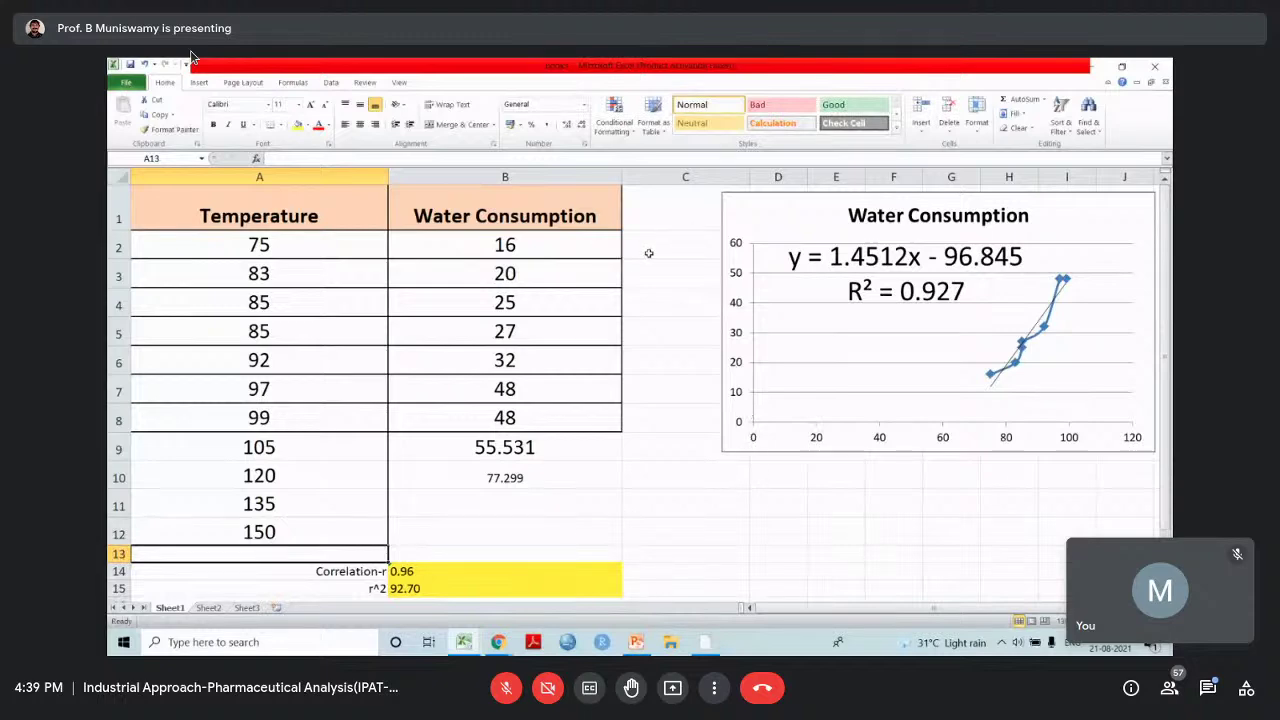
# Move the chart clear of column C and fill the original data in A2:B8 with yellow
pyautogui.moveTo(820, 206); pyautogui.dragTo(929, 213)
pyautogui.click(680, 249)
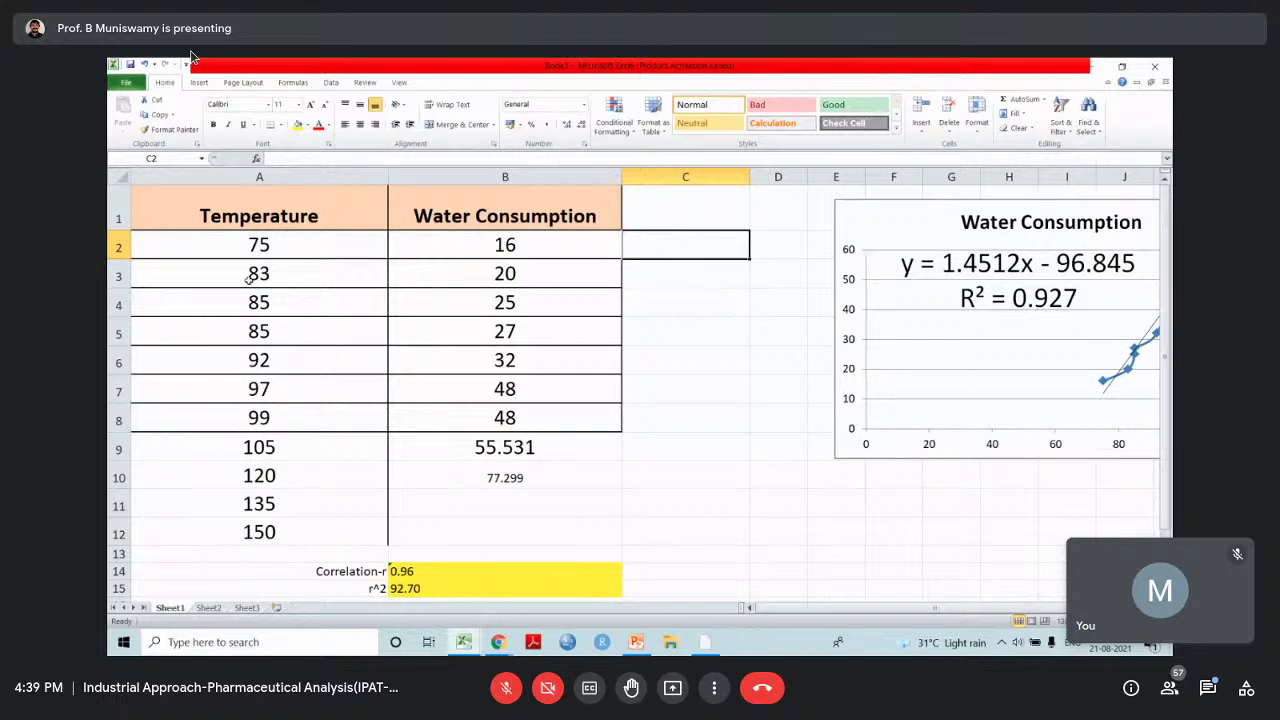
pyautogui.moveTo(243, 240); pyautogui.dragTo(510, 420)
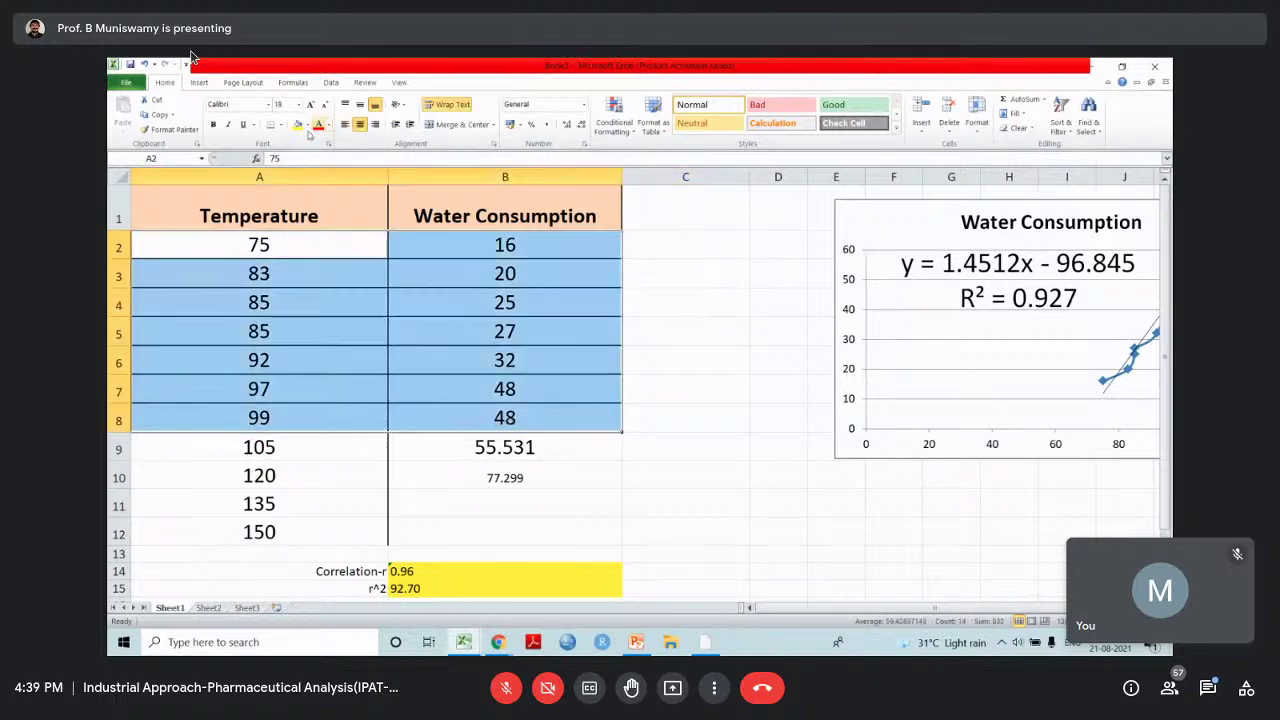
pyautogui.click(628, 452)
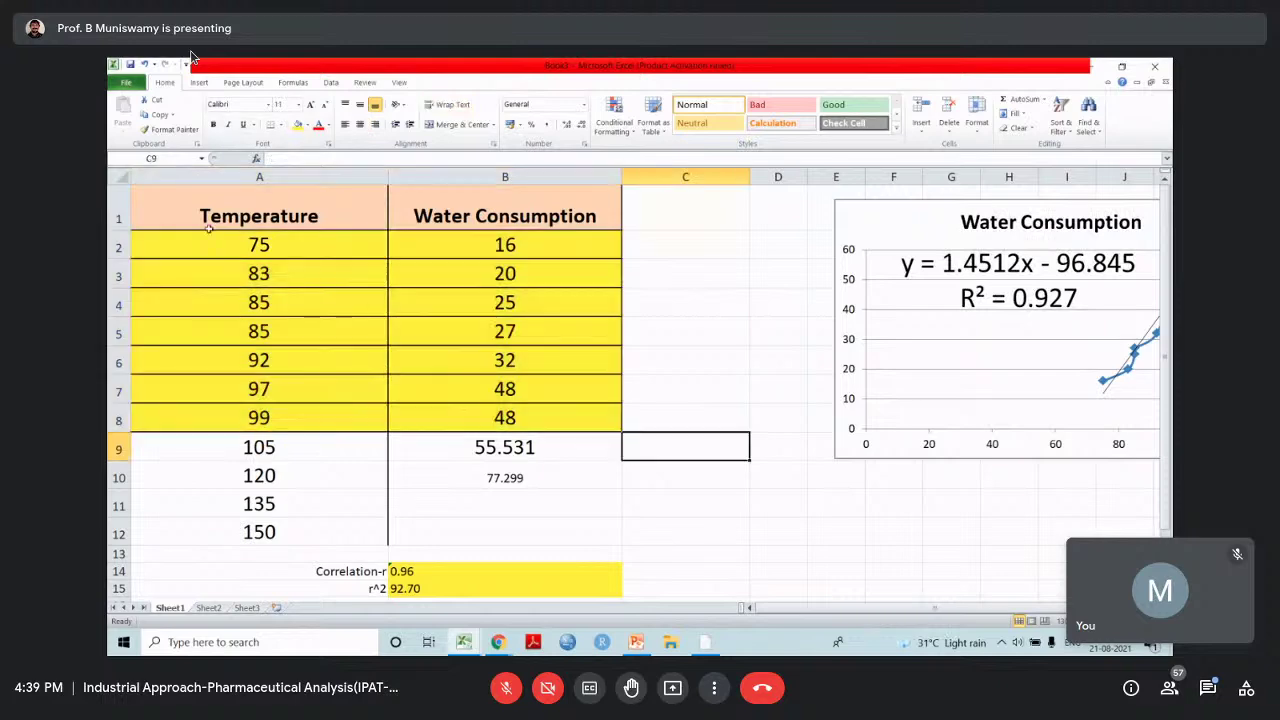
pyautogui.moveTo(197, 237); pyautogui.dragTo(497, 420)
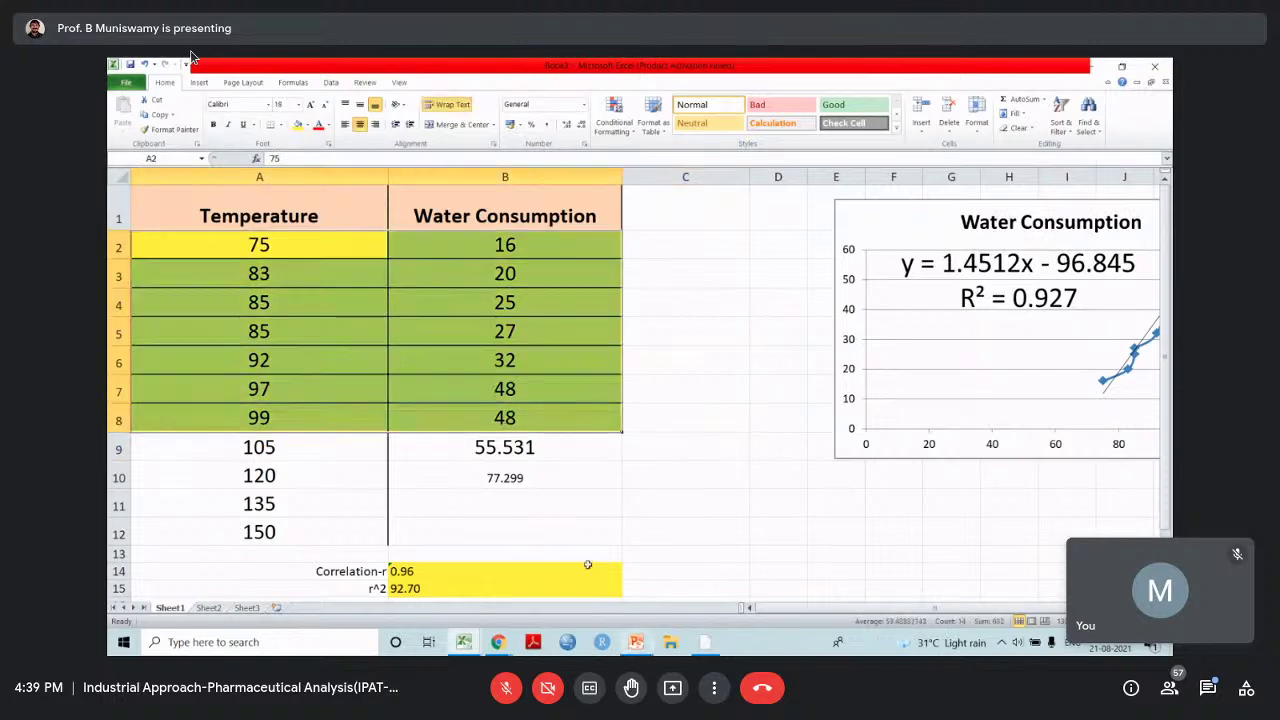
# Fill the prediction rows A9:B12 with a dark tan colour
pyautogui.moveTo(248, 447); pyautogui.dragTo(500, 531)
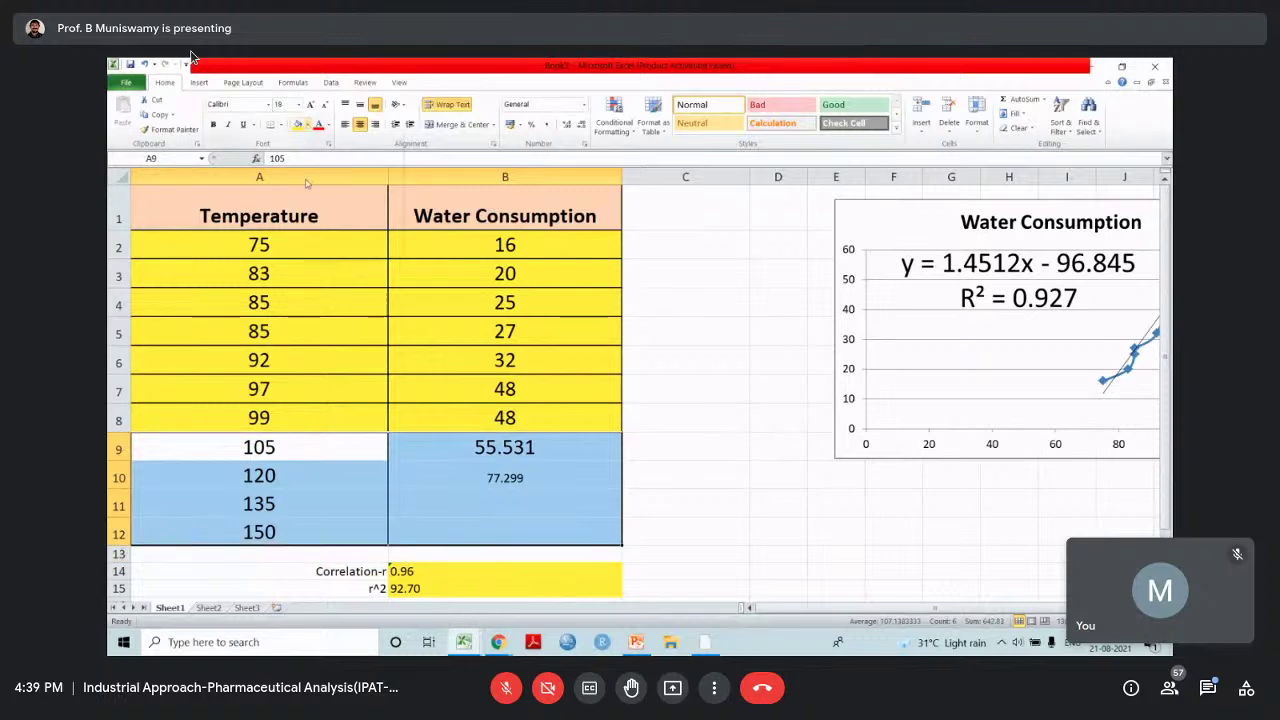
pyautogui.click(306, 125)
pyautogui.click(319, 193)
pyautogui.click(363, 483)
pyautogui.moveTo(231, 446); pyautogui.dragTo(473, 530)
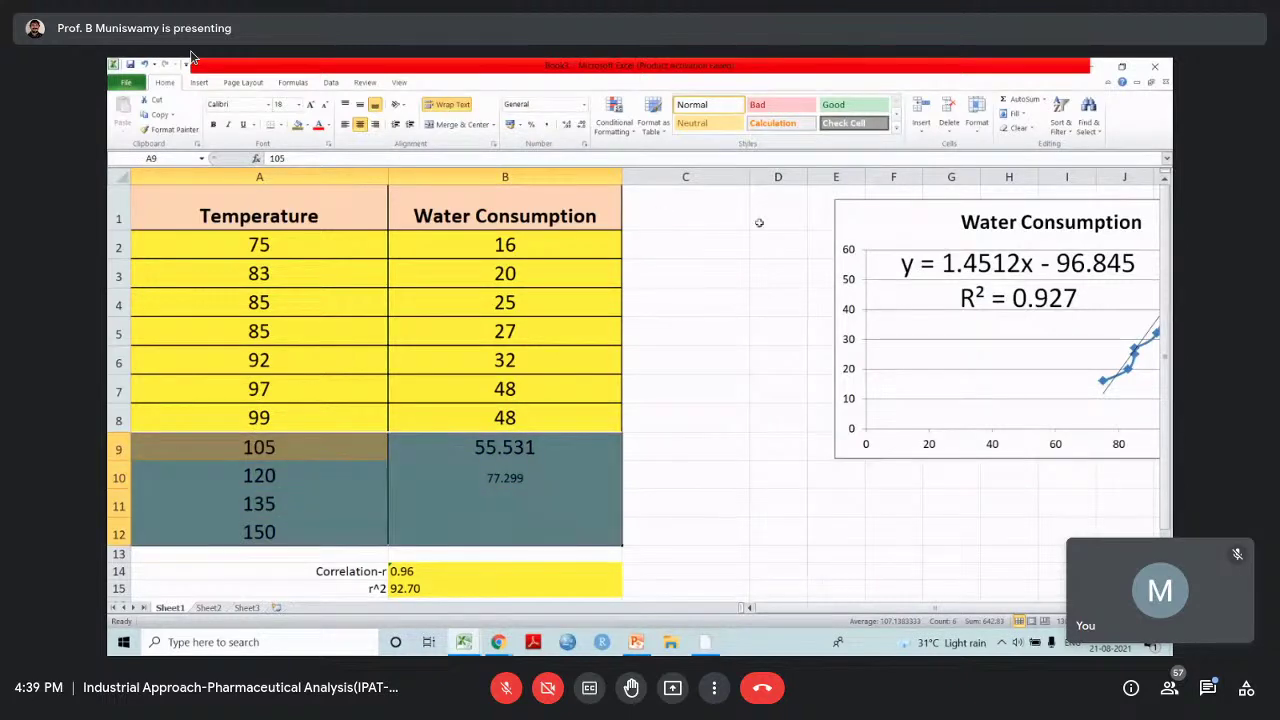
pyautogui.click(677, 395)
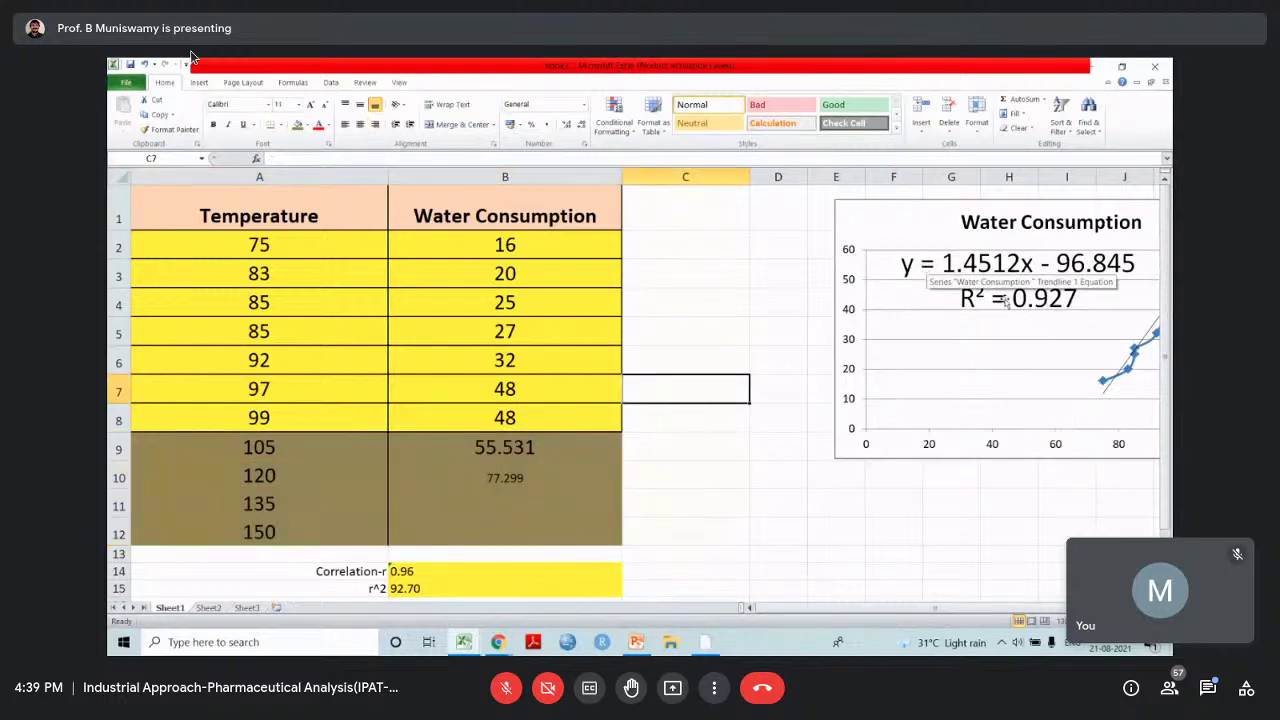
# Enter the heading exp in C1 and set column C's font size to 18
pyautogui.click(670, 210)
pyautogui.write('e')
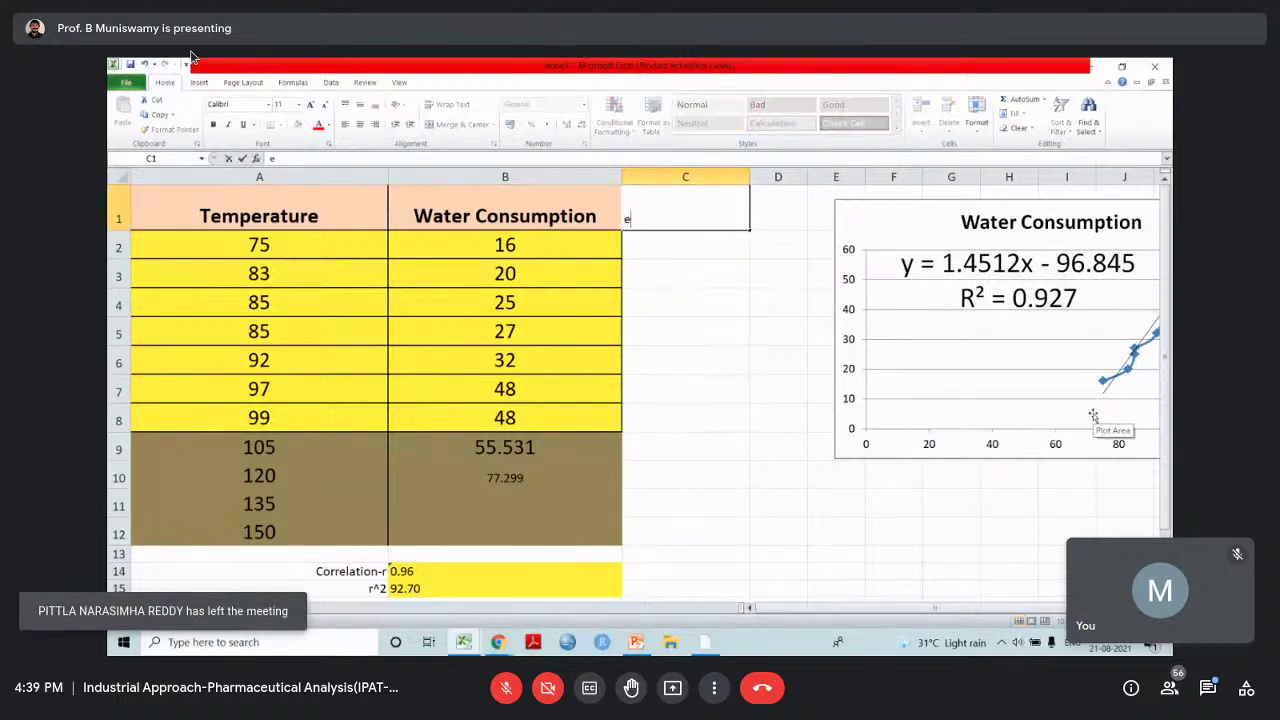
pyautogui.write('xp')
pyautogui.press('Return')
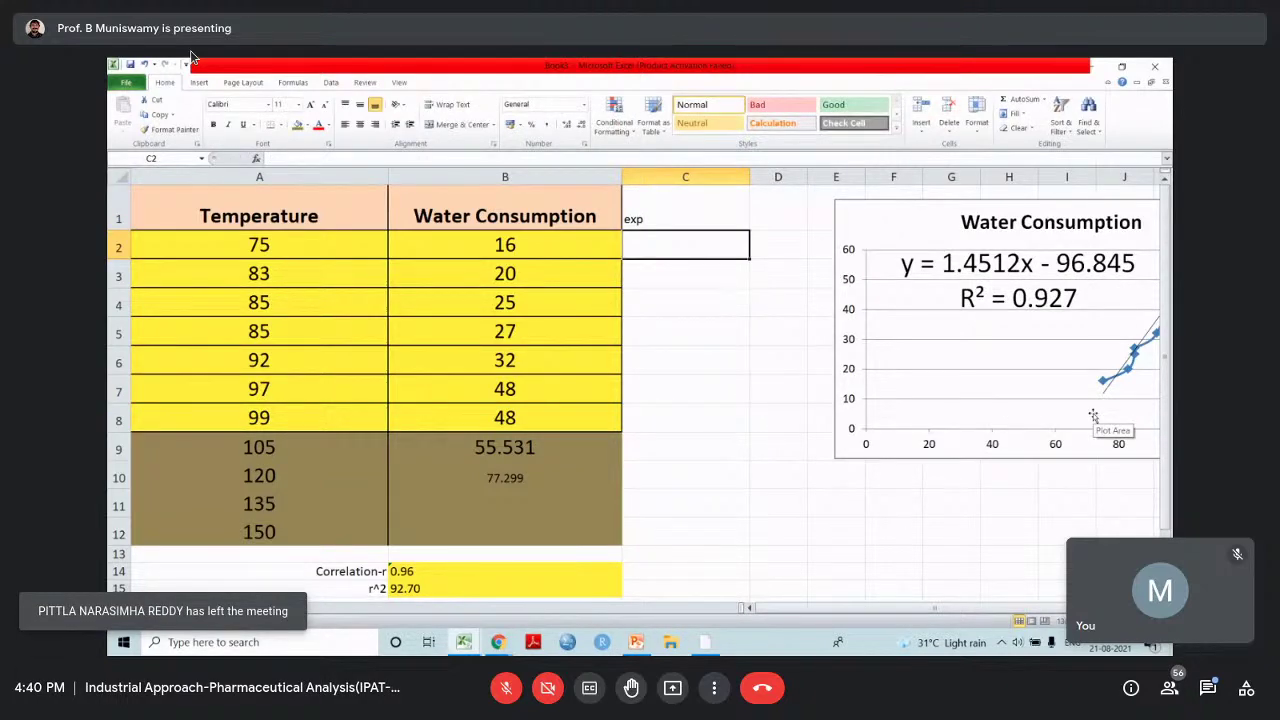
pyautogui.click(685, 176)
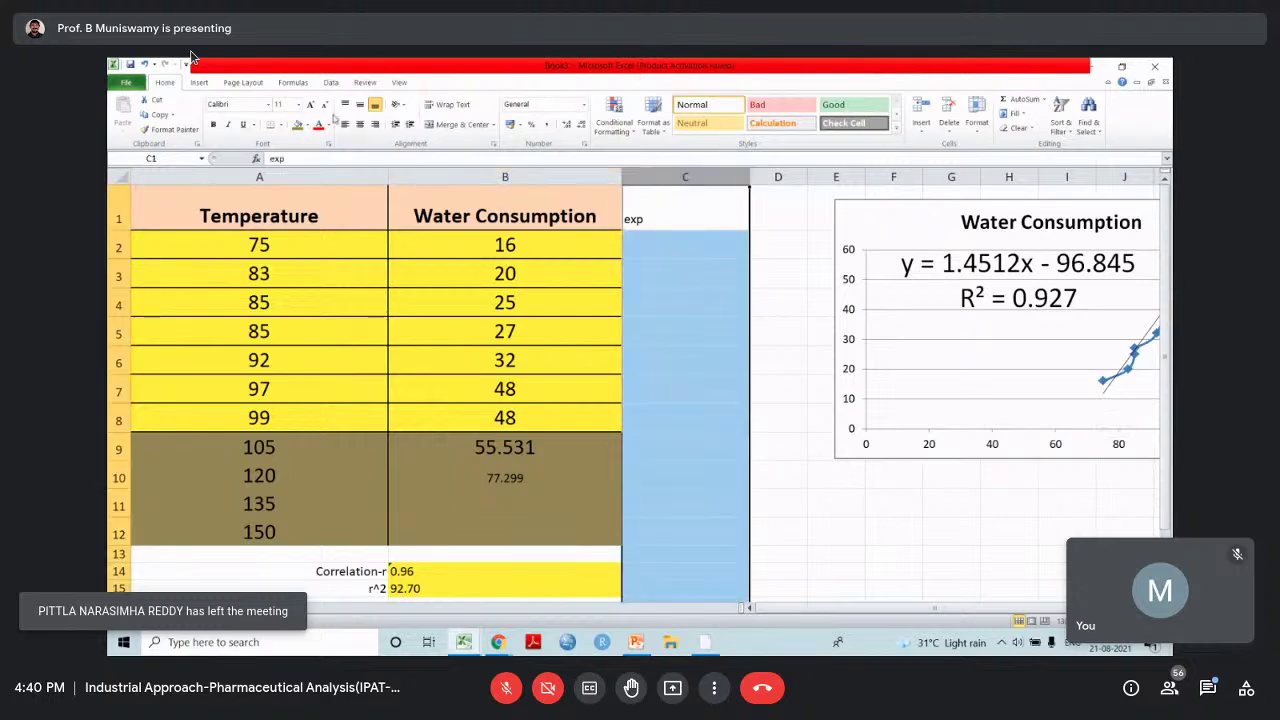
pyautogui.click(298, 104)
pyautogui.click(281, 200)
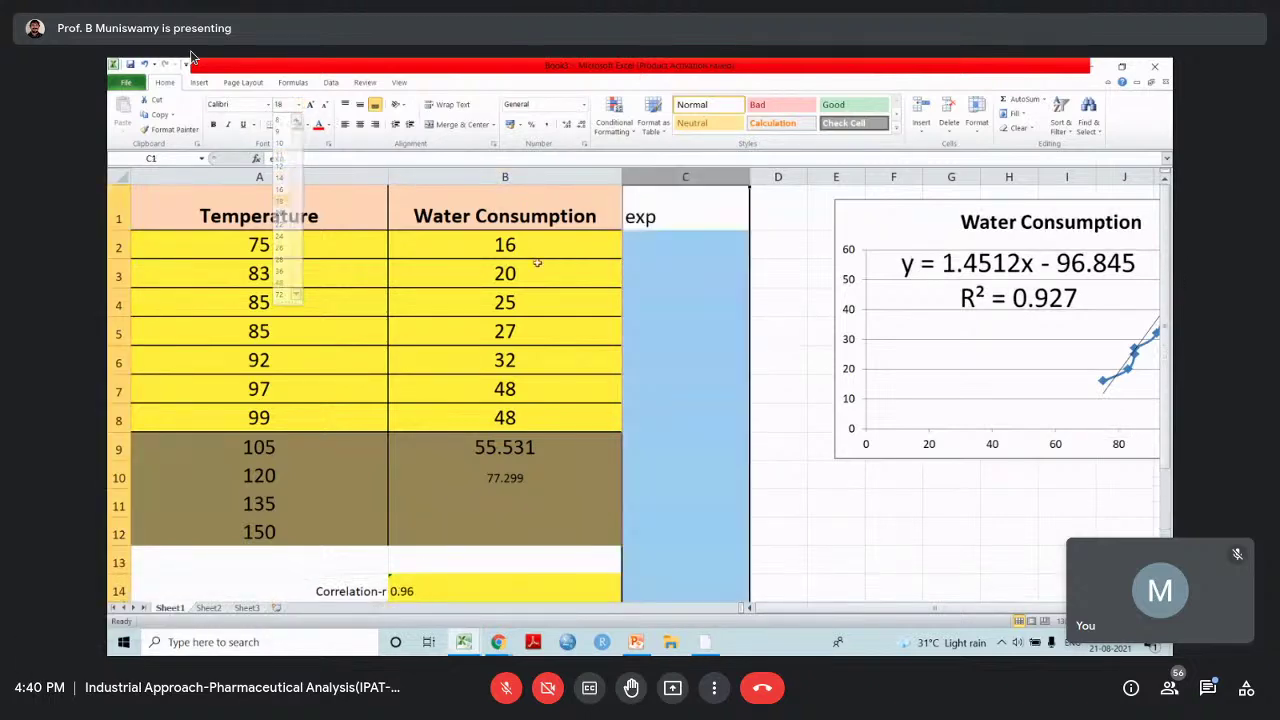
# Enter =(1.4512*A2)*-96.845 in C2 to calculate the expected water consumption
pyautogui.click(712, 252)
pyautogui.write('=')
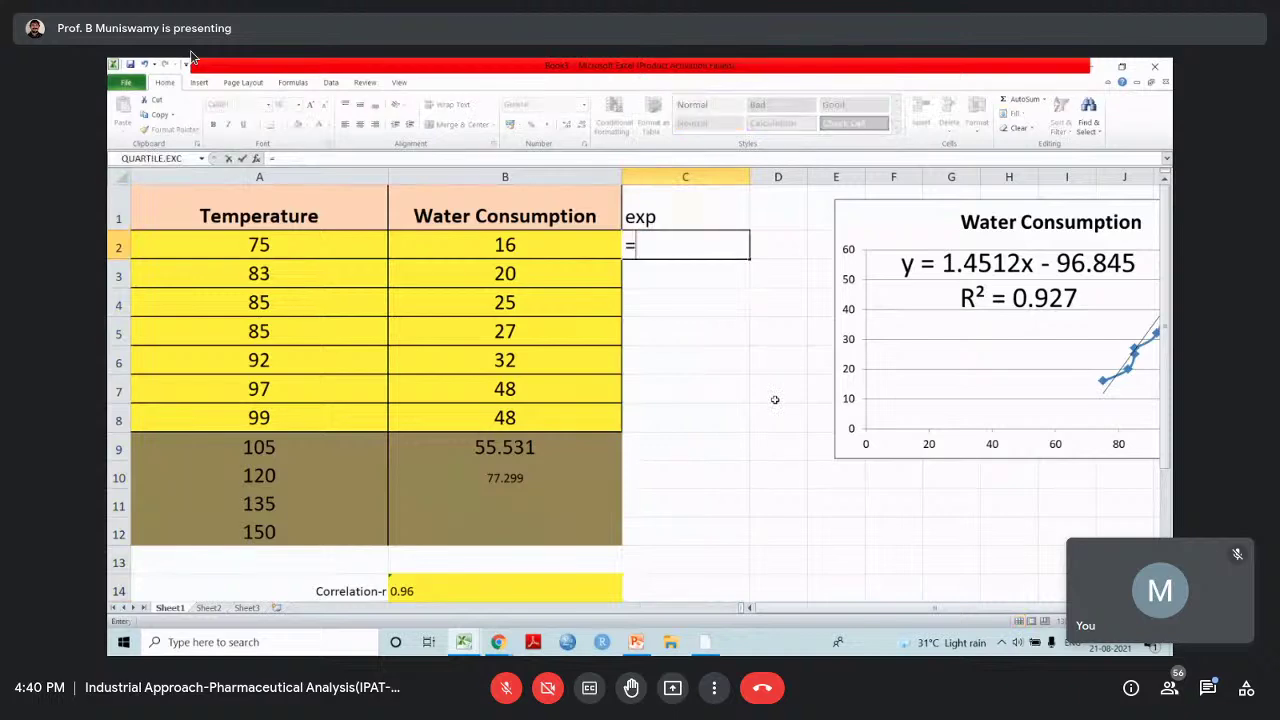
pyautogui.write('(1.4512')
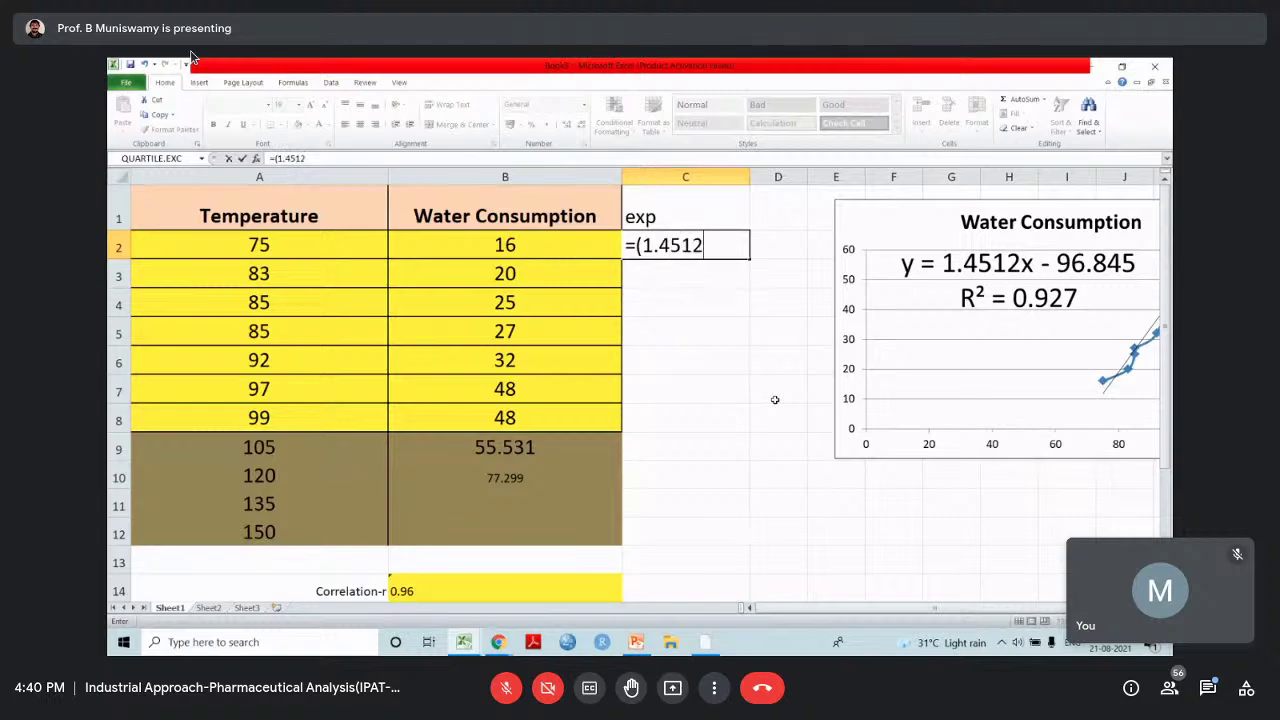
pyautogui.write('*')
pyautogui.click(258, 245)
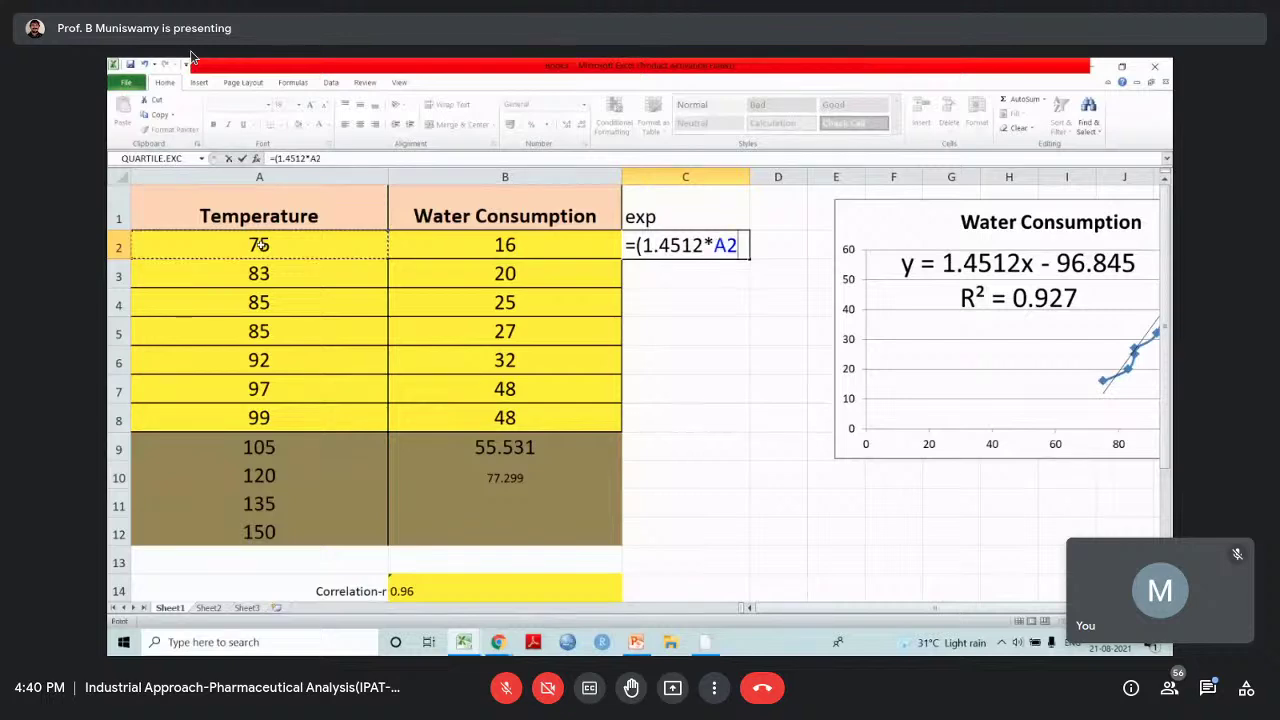
pyautogui.write(')*')
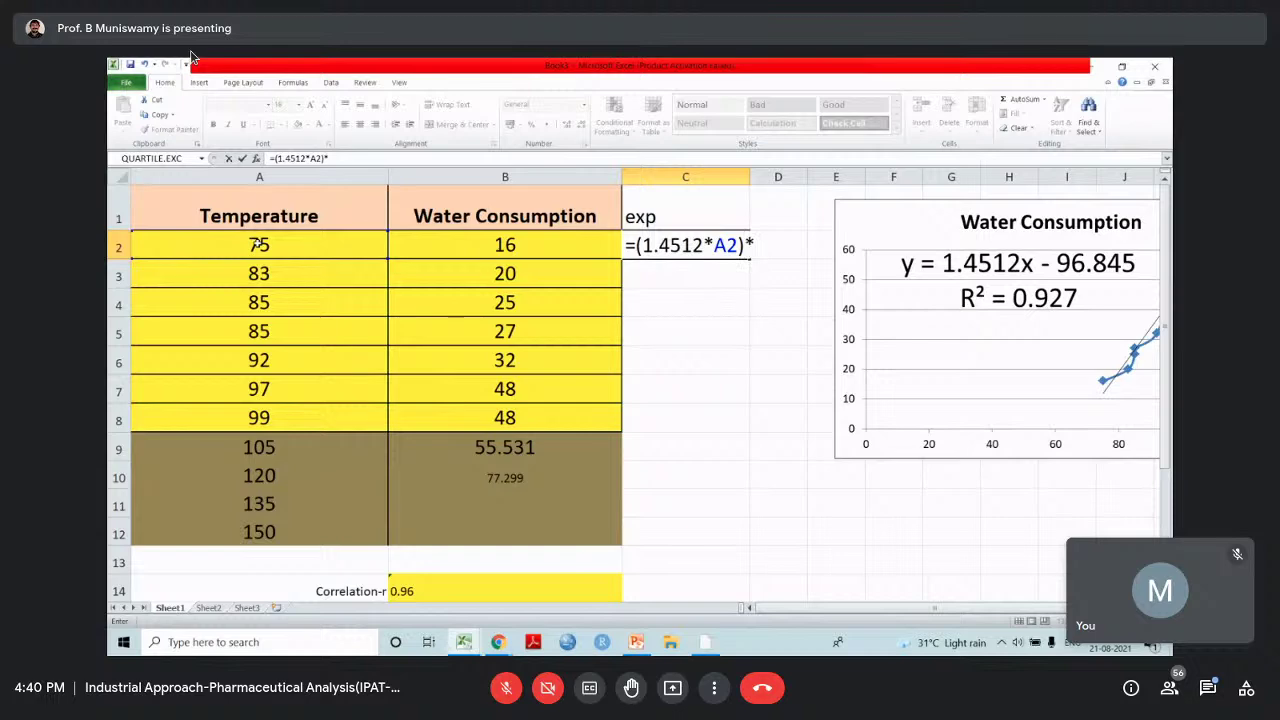
pyautogui.write('-96.845')
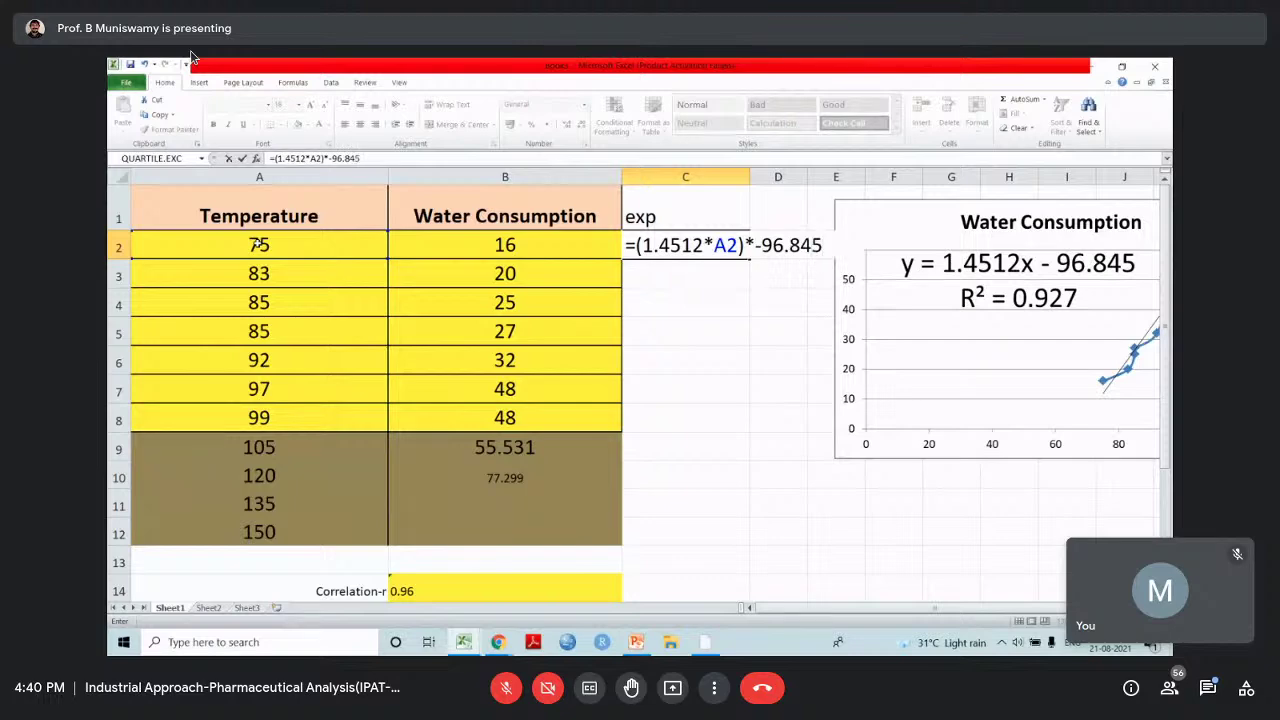
pyautogui.press('Return')
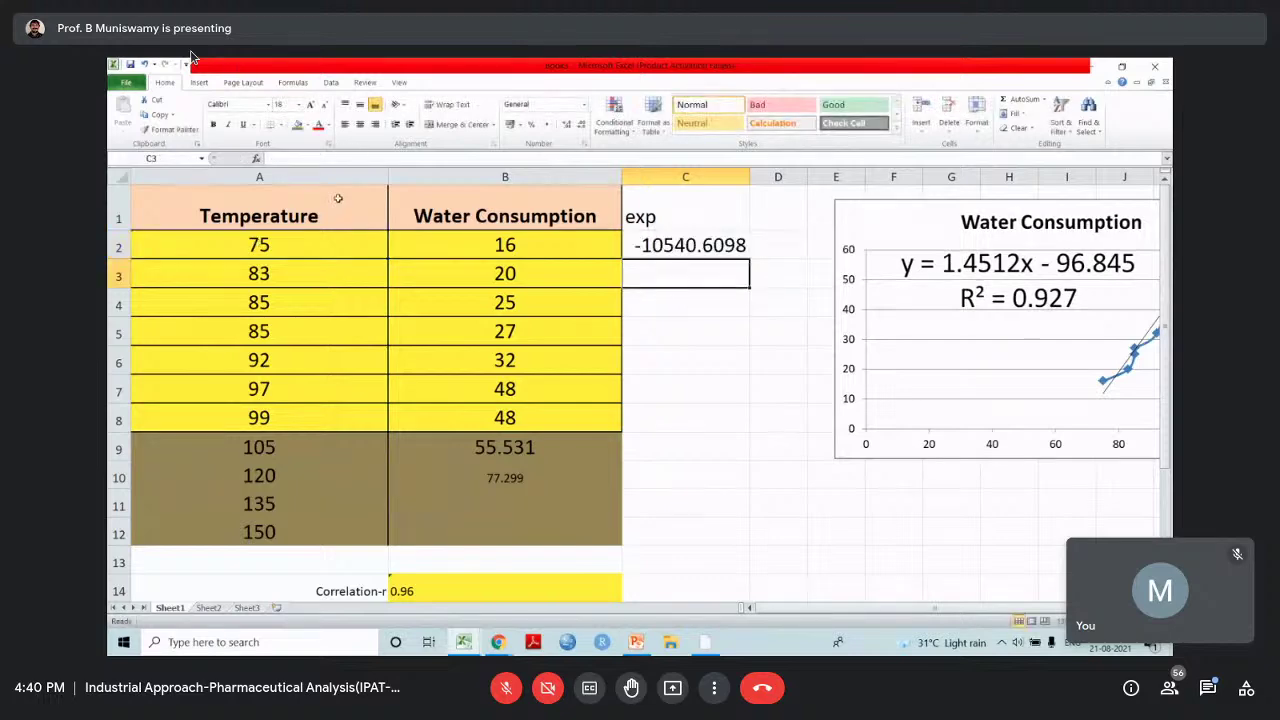
# Fill the formula in C2 down to C12 and check the filled cells
pyautogui.click(704, 241)
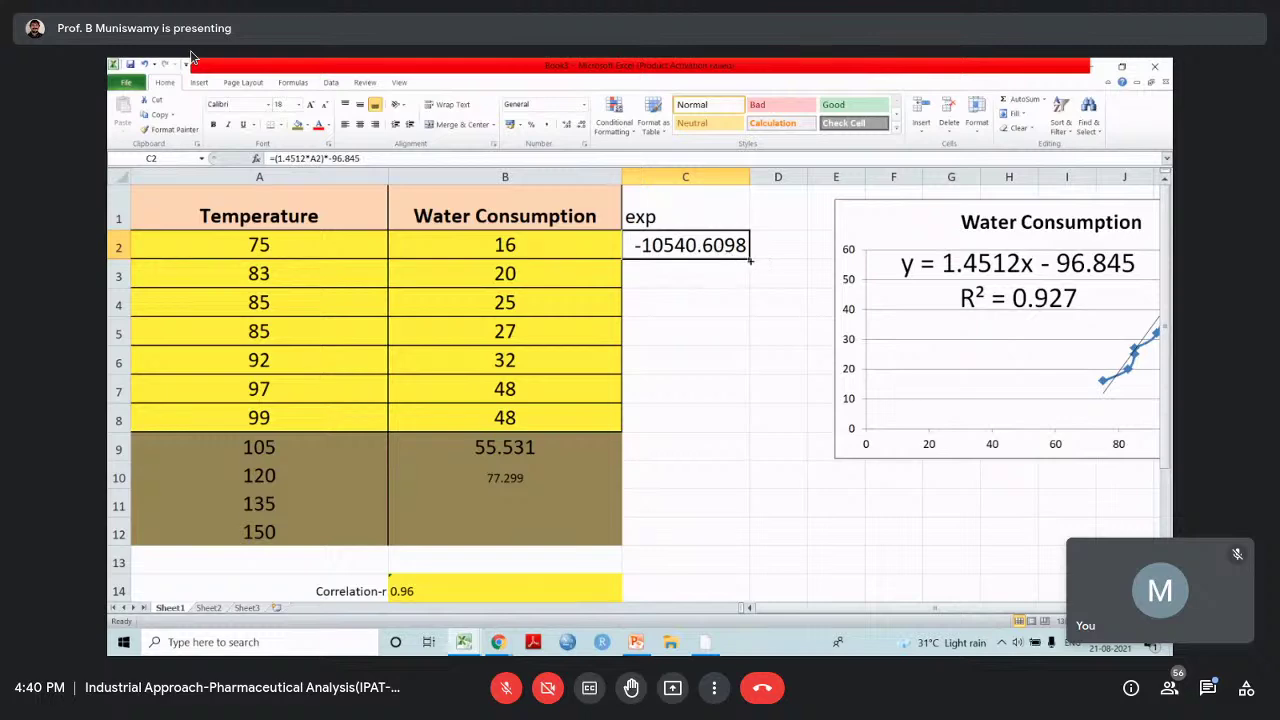
pyautogui.moveTo(749, 260); pyautogui.dragTo(740, 536)
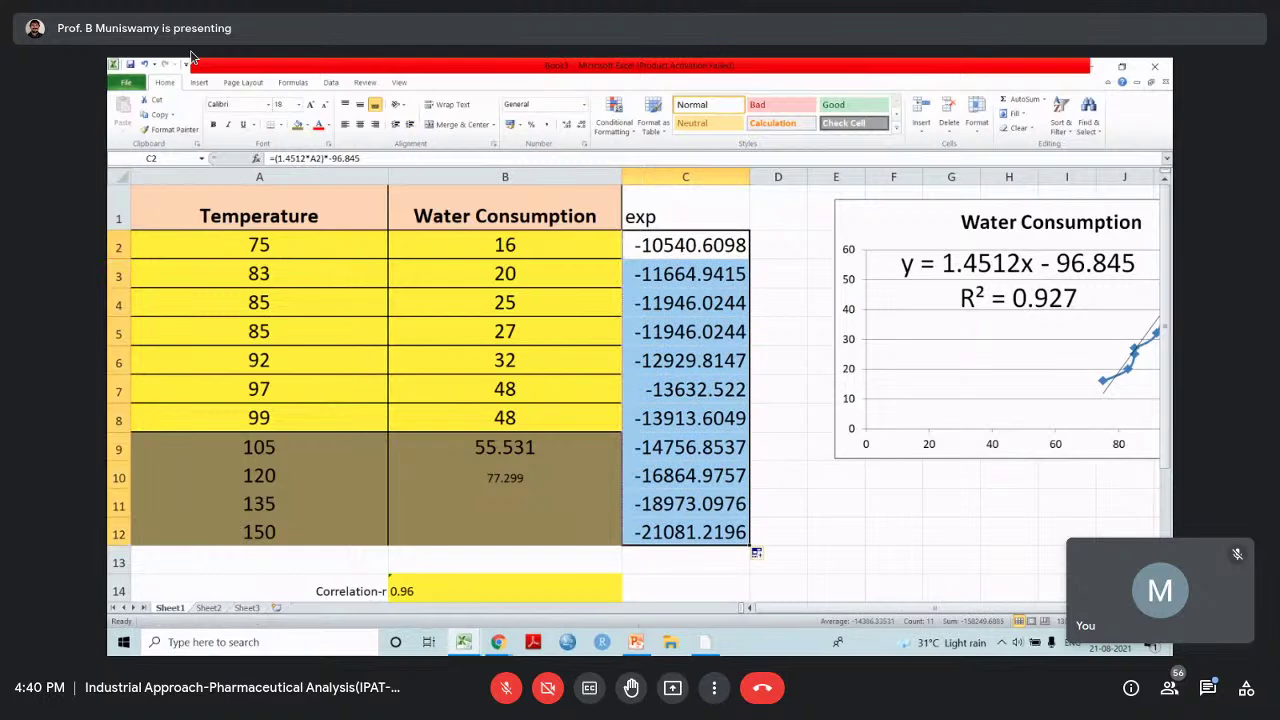
pyautogui.click(718, 247)
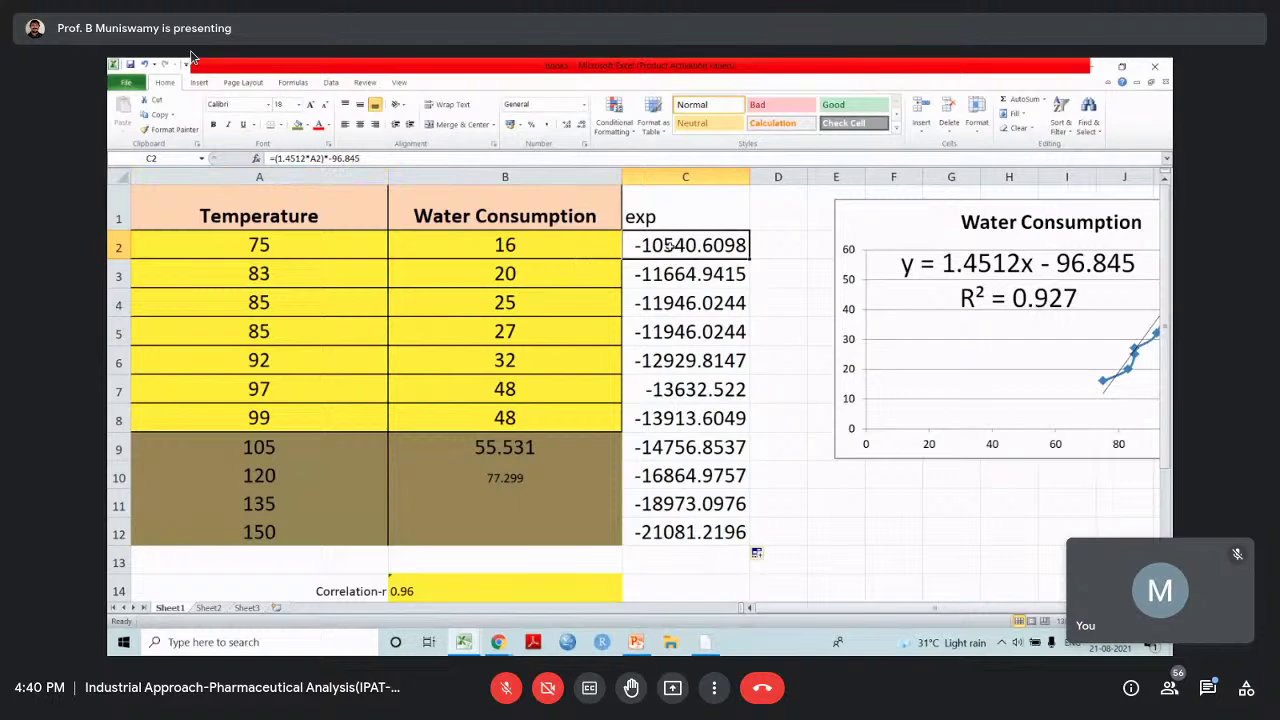
pyautogui.click(694, 354)
pyautogui.click(663, 250)
# Clear the incorrect formulas from column C under the exp heading, including C2
pyautogui.moveTo(700, 283); pyautogui.dragTo(703, 551)
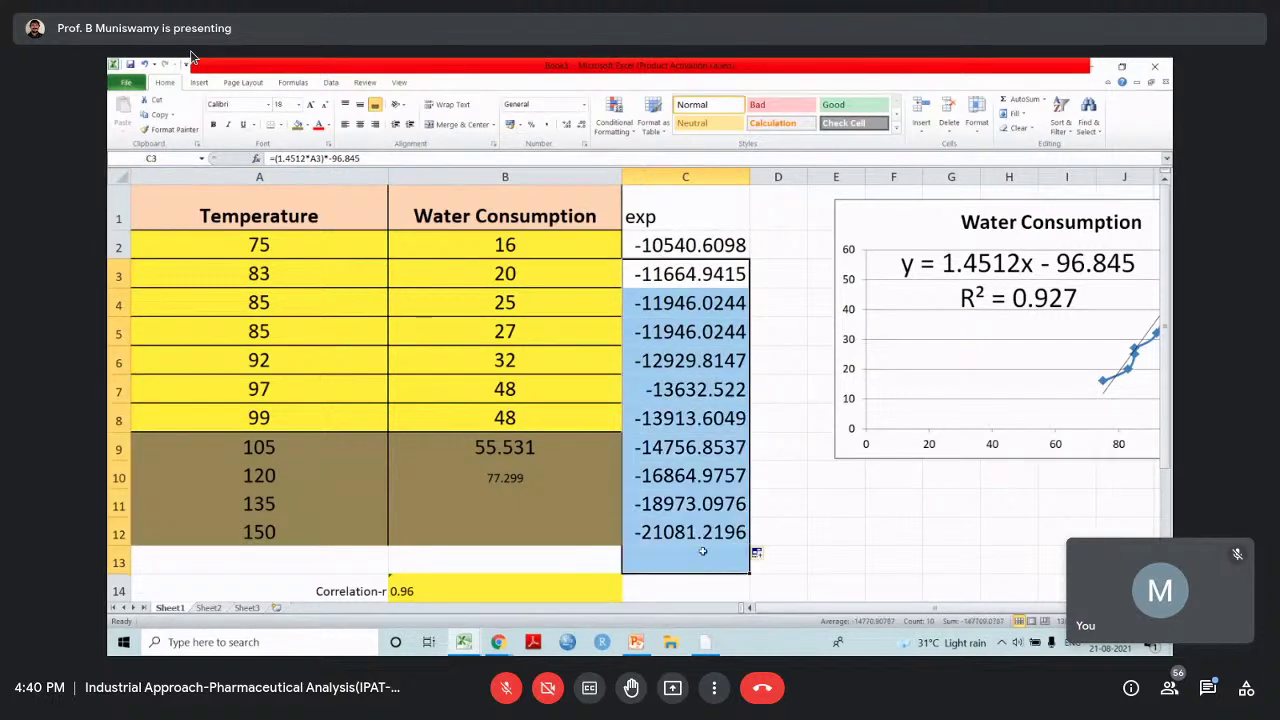
pyautogui.press('Delete')
pyautogui.click(666, 248)
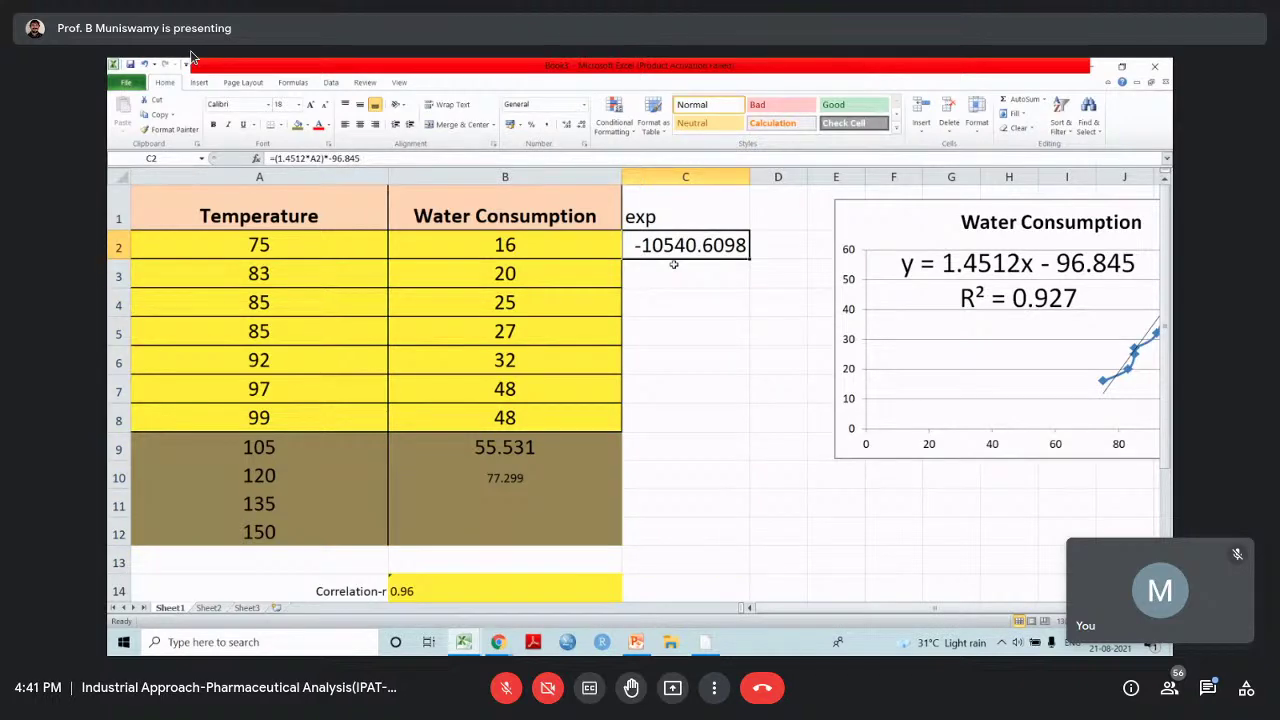
pyautogui.click(277, 158)
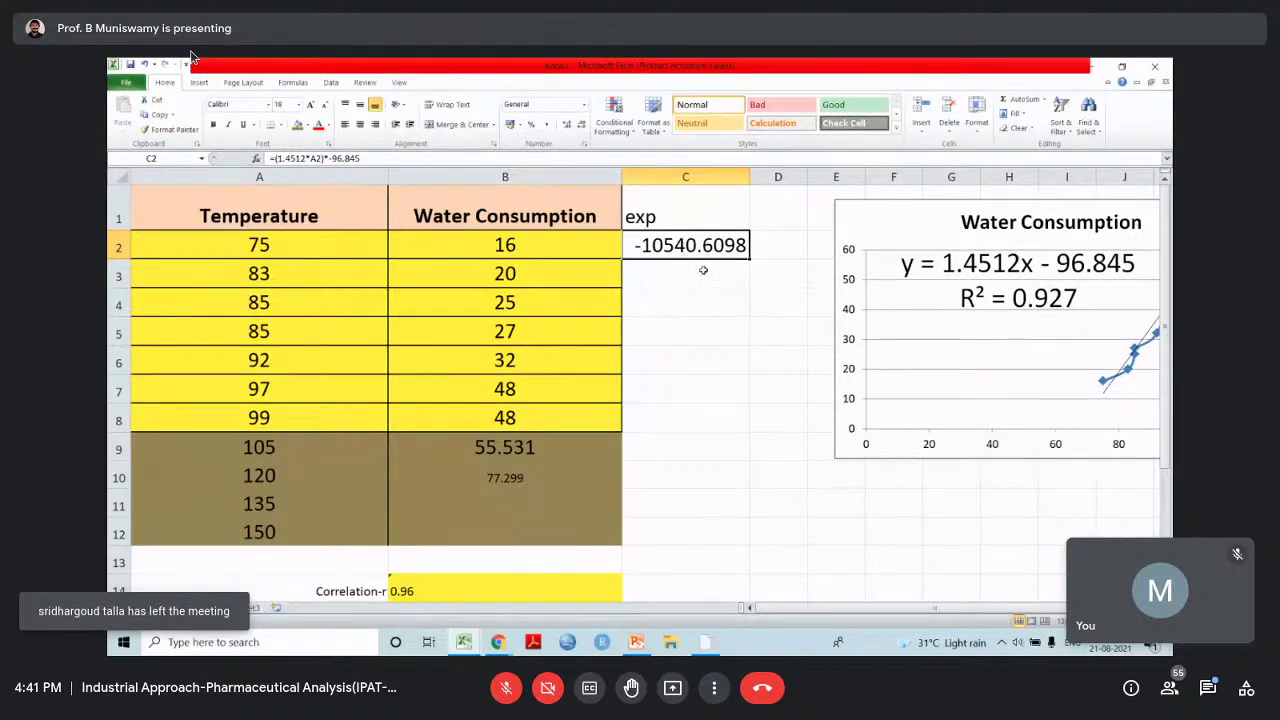
pyautogui.press('Delete')
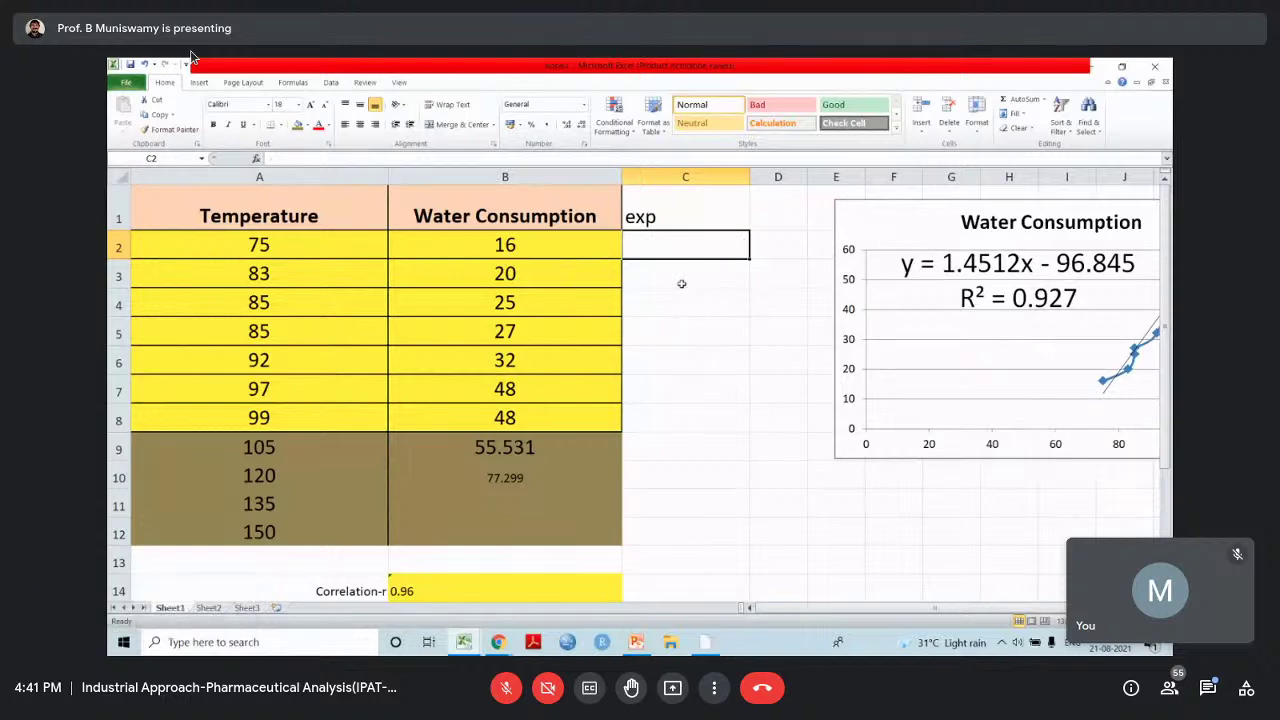
# Calculate the expected consumption in C2 with =(1.4512*A2)-96.845 and fill the formula down to C12
pyautogui.write('=')
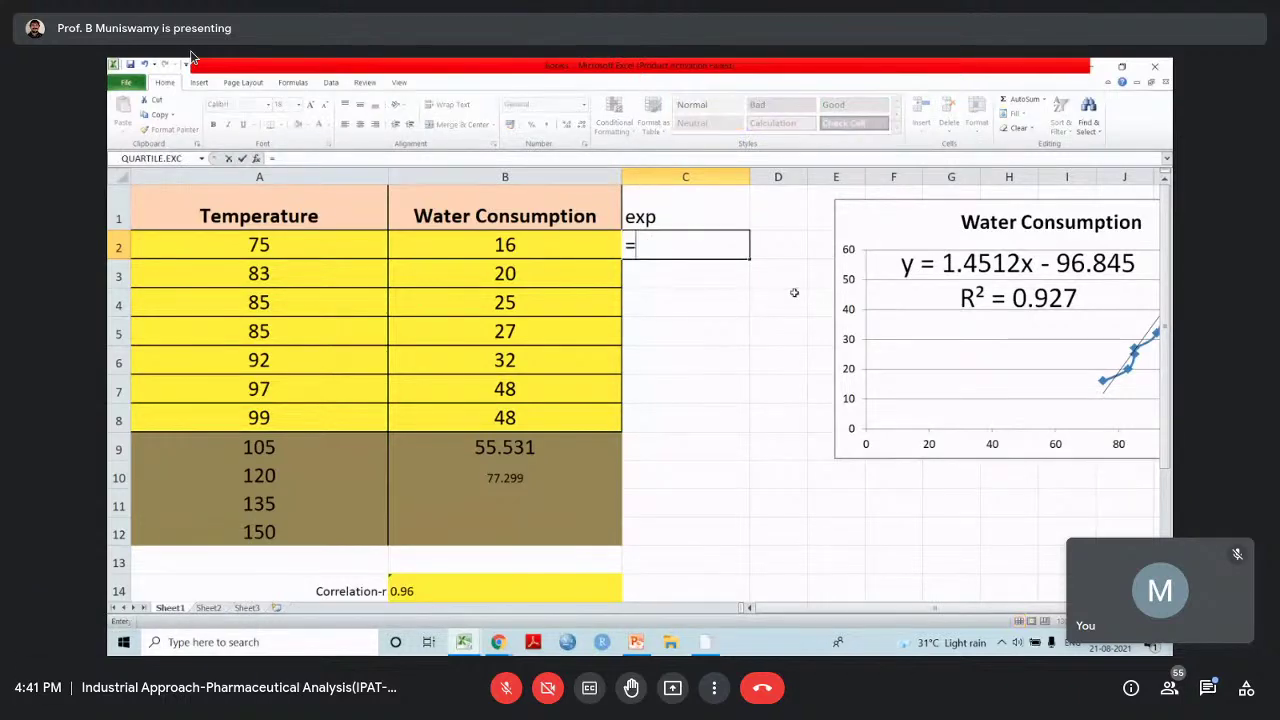
pyautogui.write('(1.4512*')
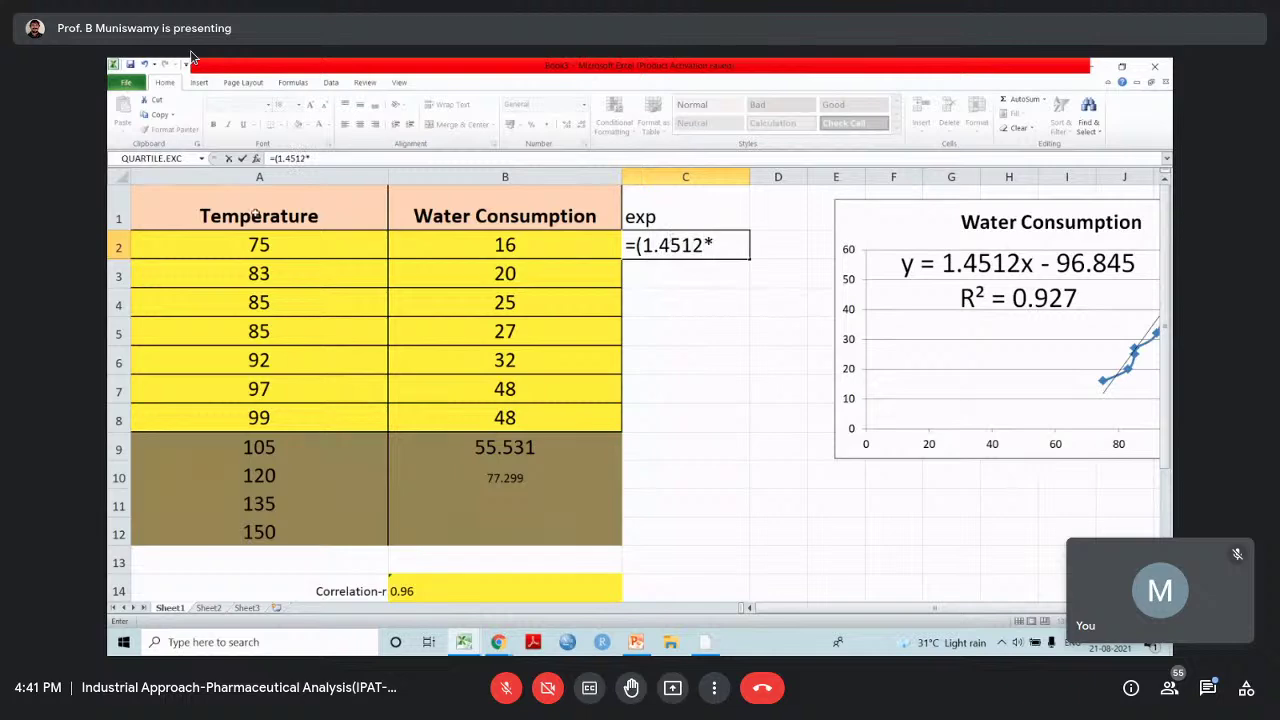
pyautogui.click(254, 246)
pyautogui.write(')')
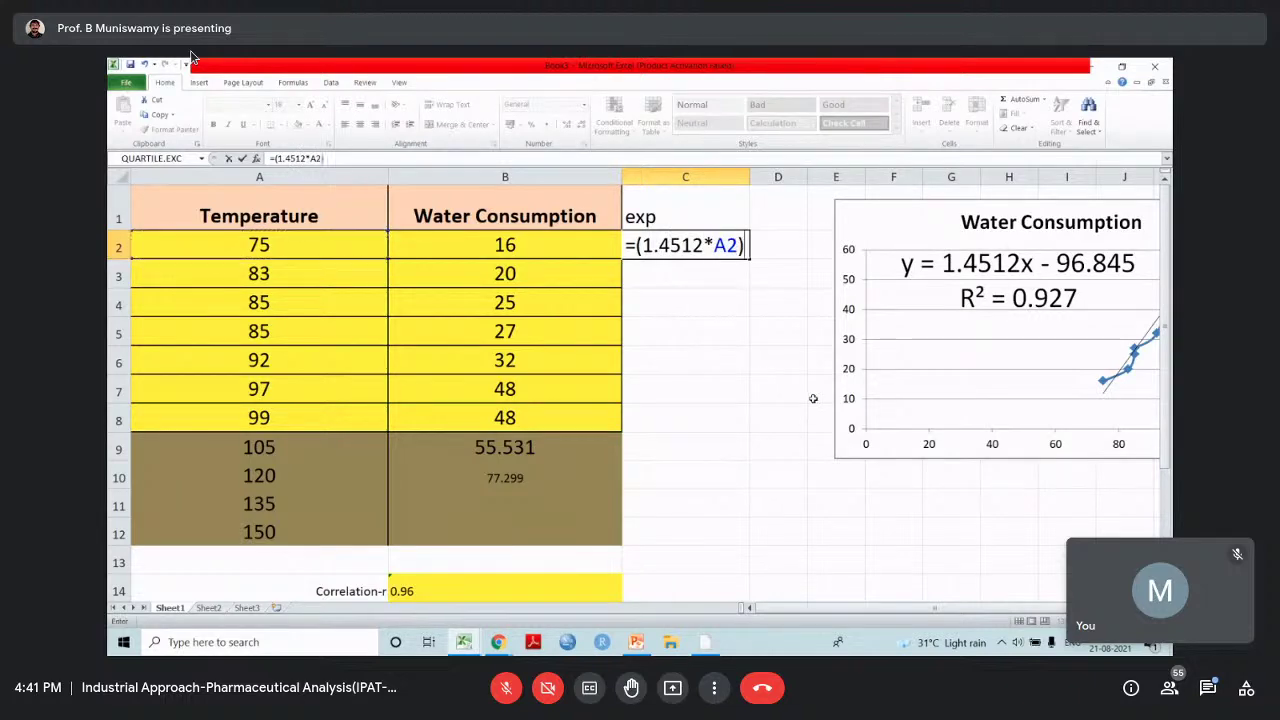
pyautogui.write('-96.845')
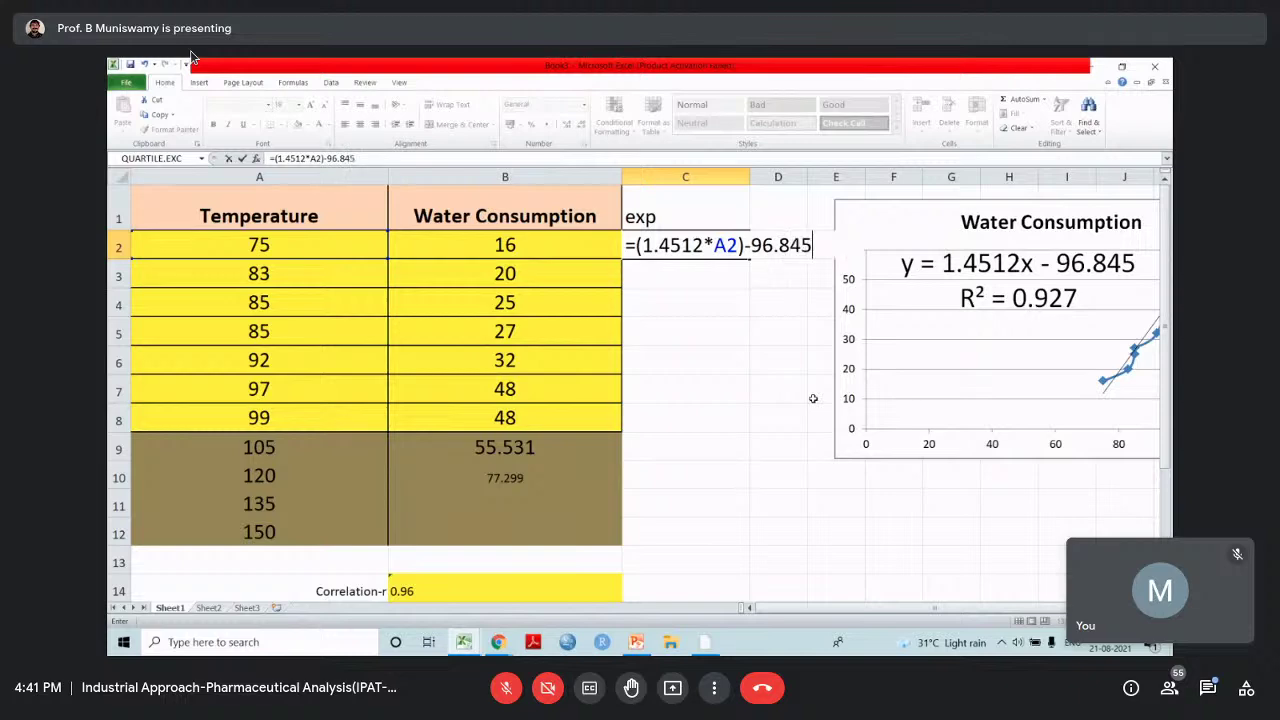
pyautogui.write(')')
pyautogui.press('Return')
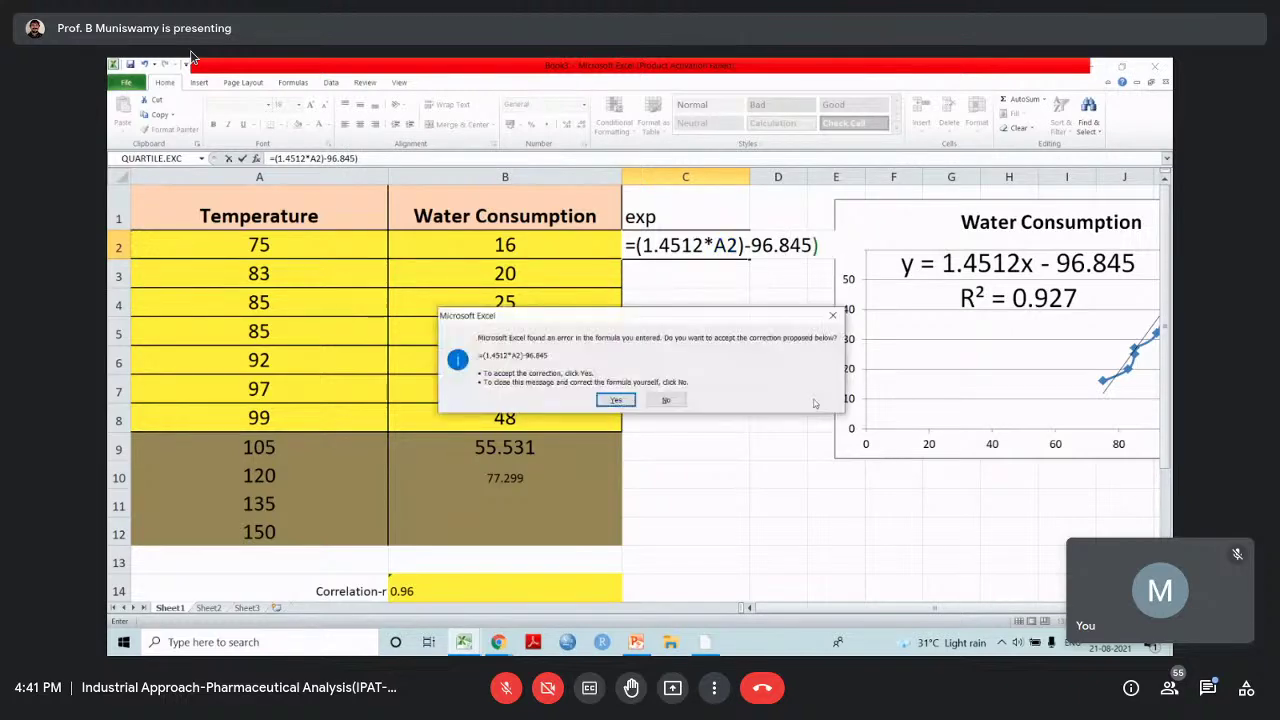
pyautogui.click(628, 402)
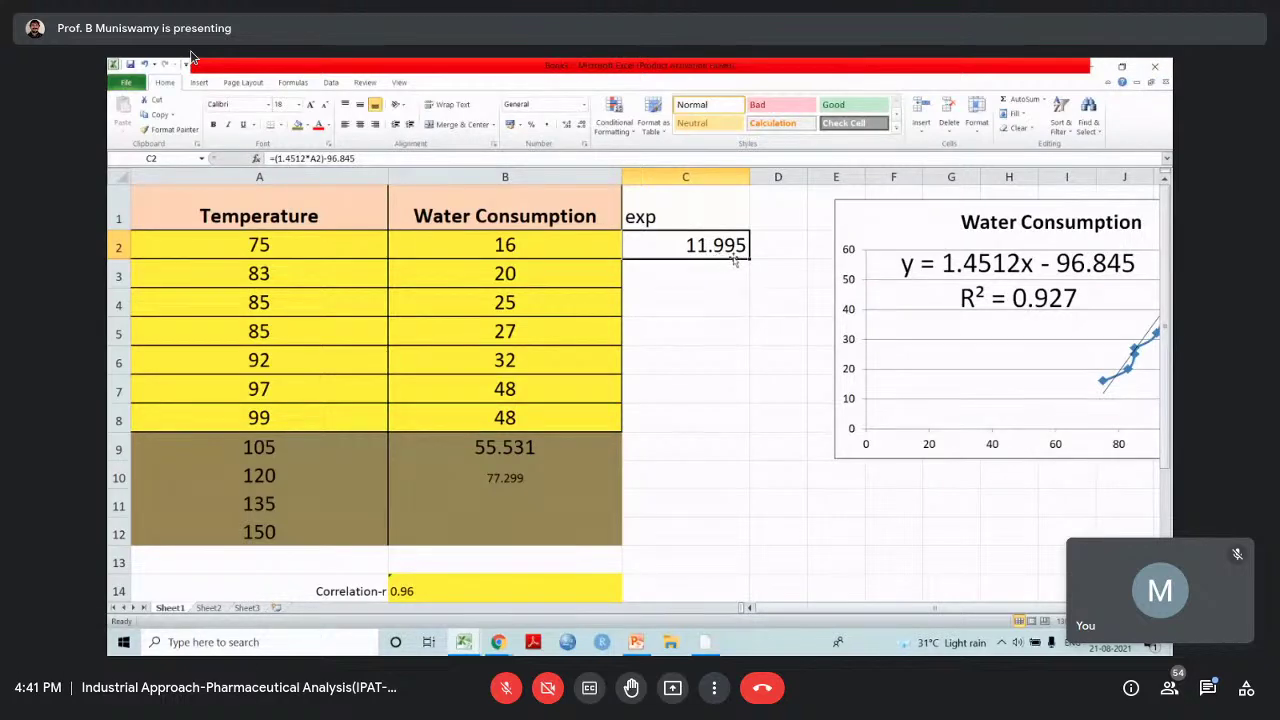
pyautogui.moveTo(751, 259); pyautogui.dragTo(725, 540)
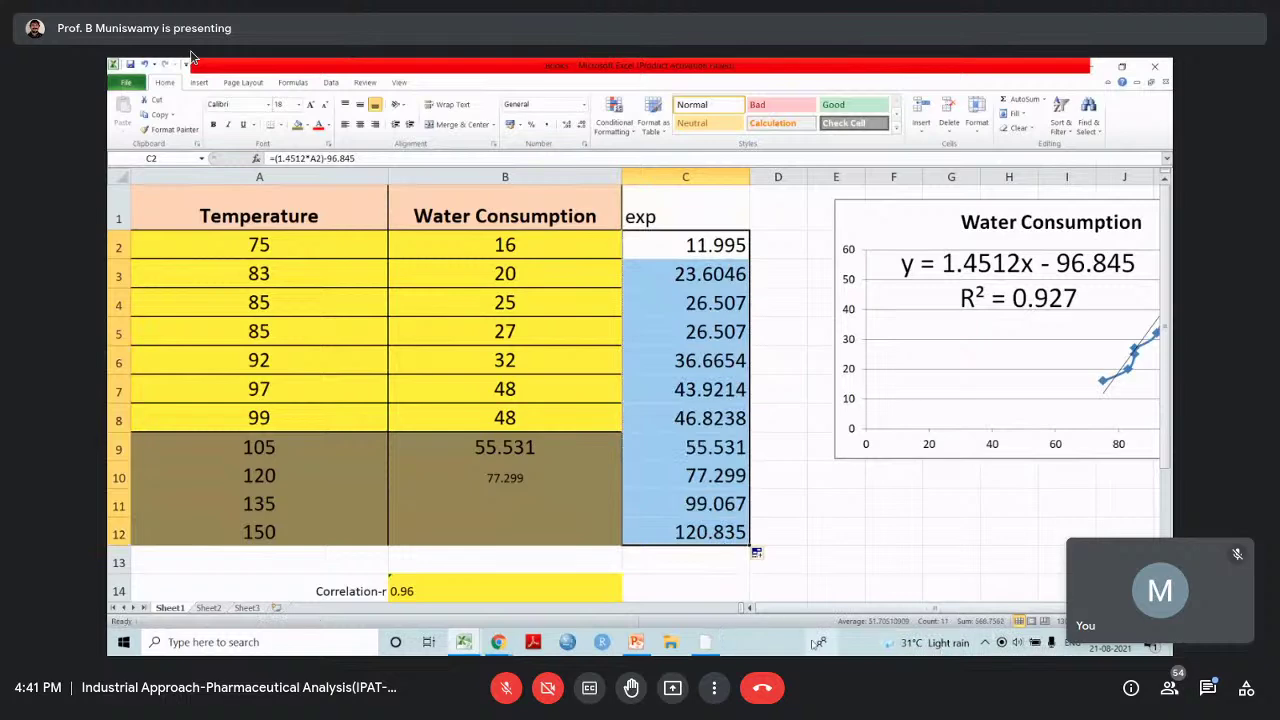
pyautogui.moveTo(941, 645)
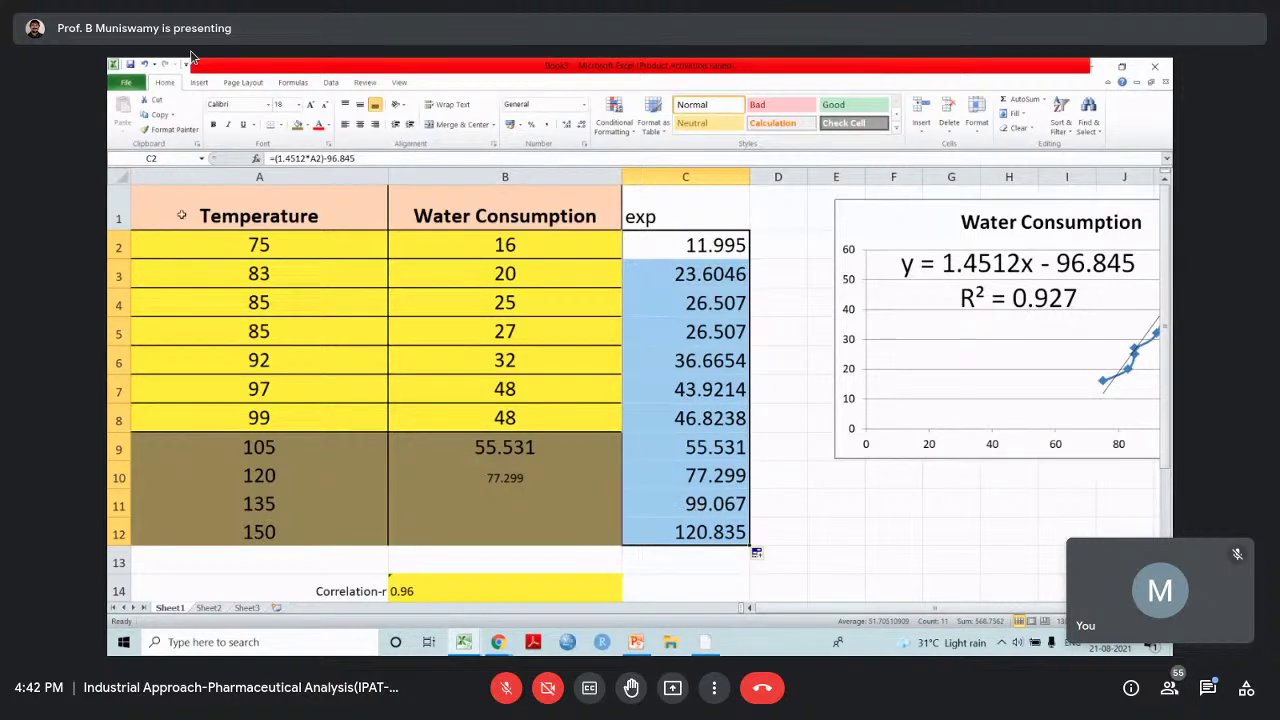
pyautogui.moveTo(259, 245); pyautogui.dragTo(685, 245)
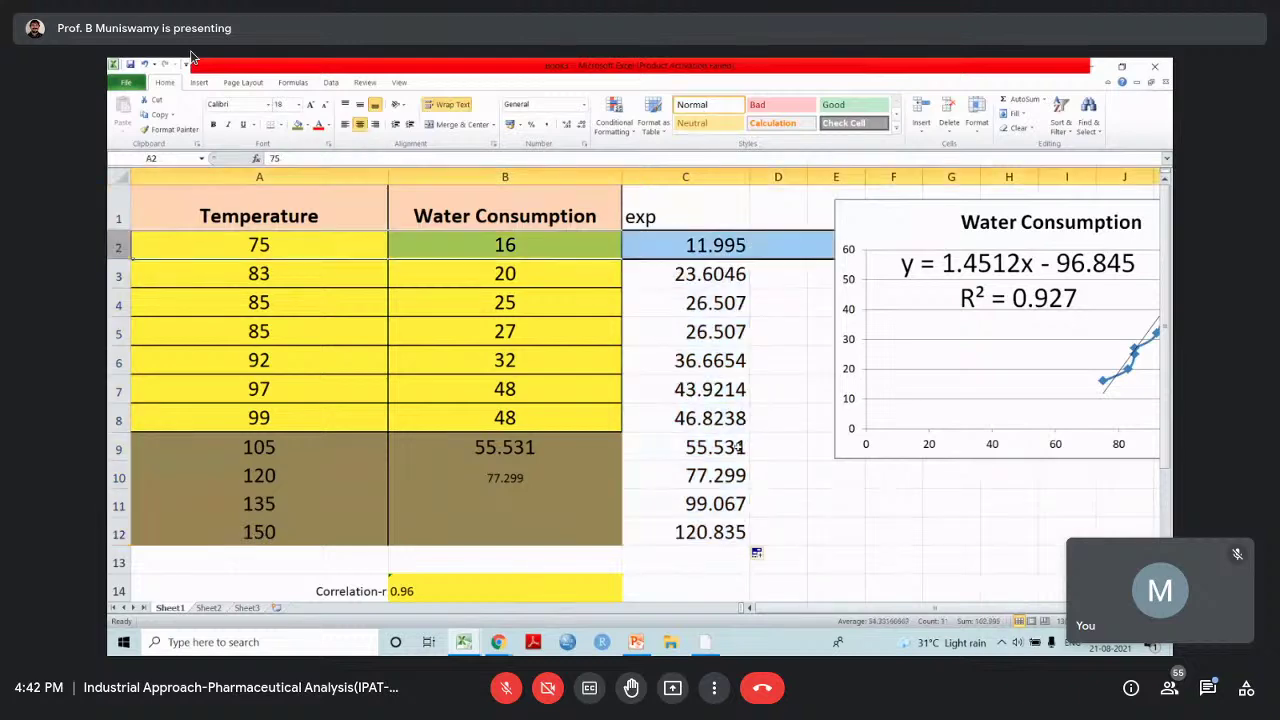
pyautogui.moveTo(291, 454); pyautogui.dragTo(728, 535)
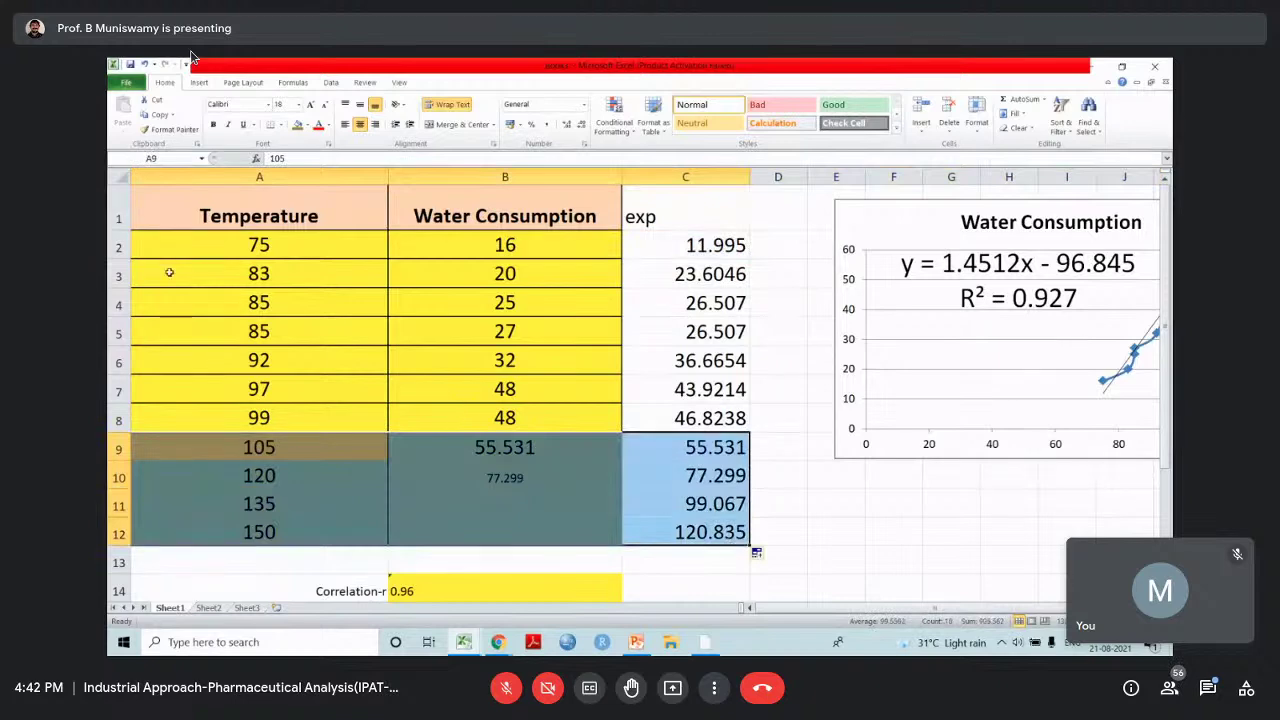
# Insert a new row above the first data row and enter a temperature of 70 in A2
pyautogui.rightClick(120, 245)
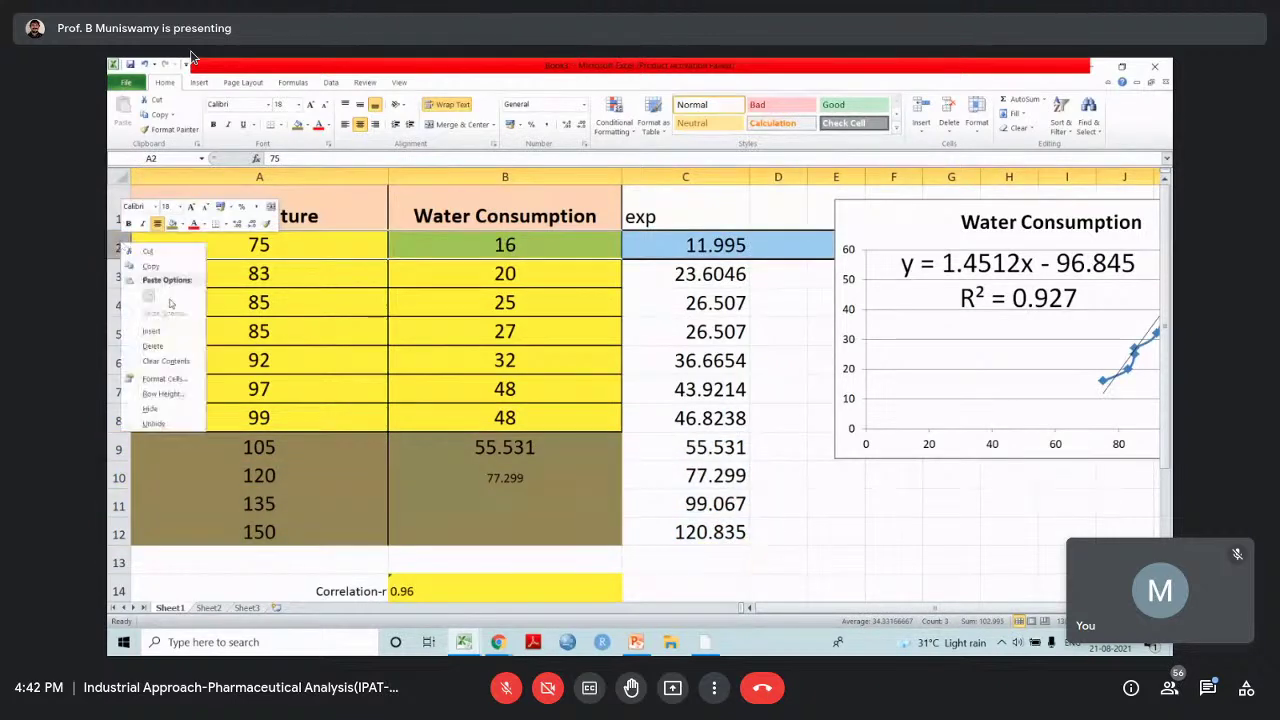
pyautogui.click(152, 331)
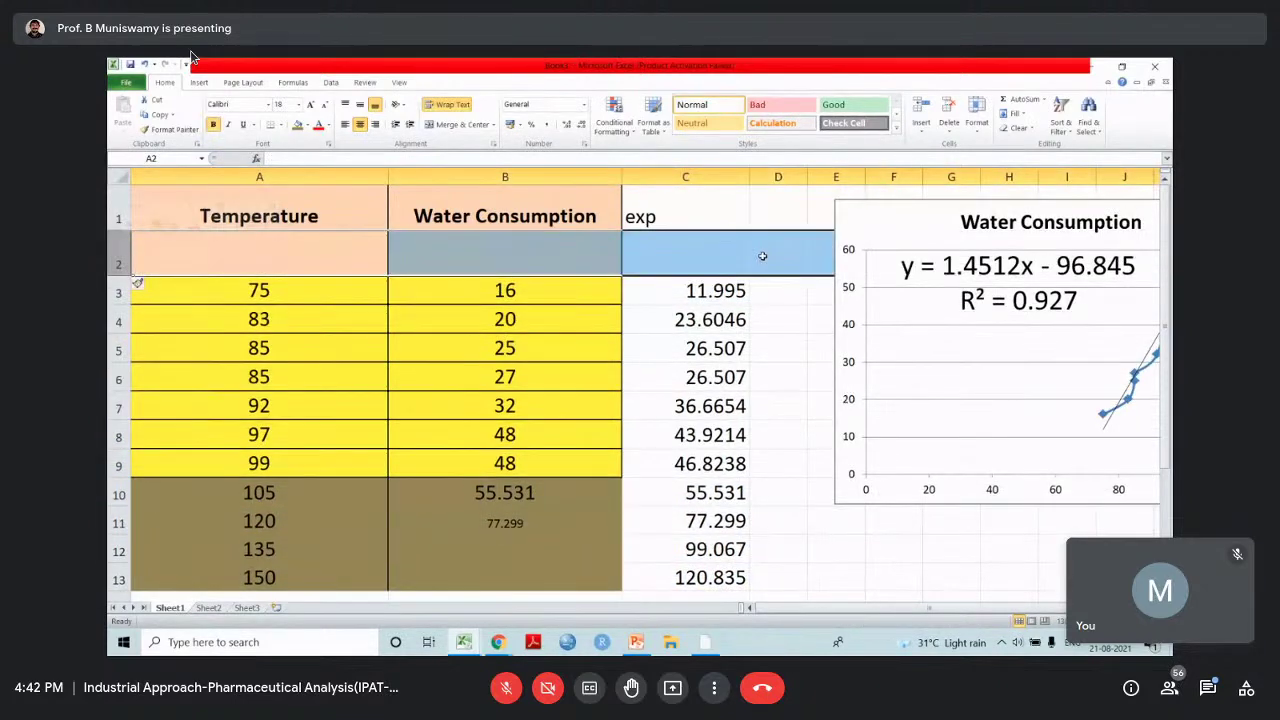
pyautogui.click(266, 253)
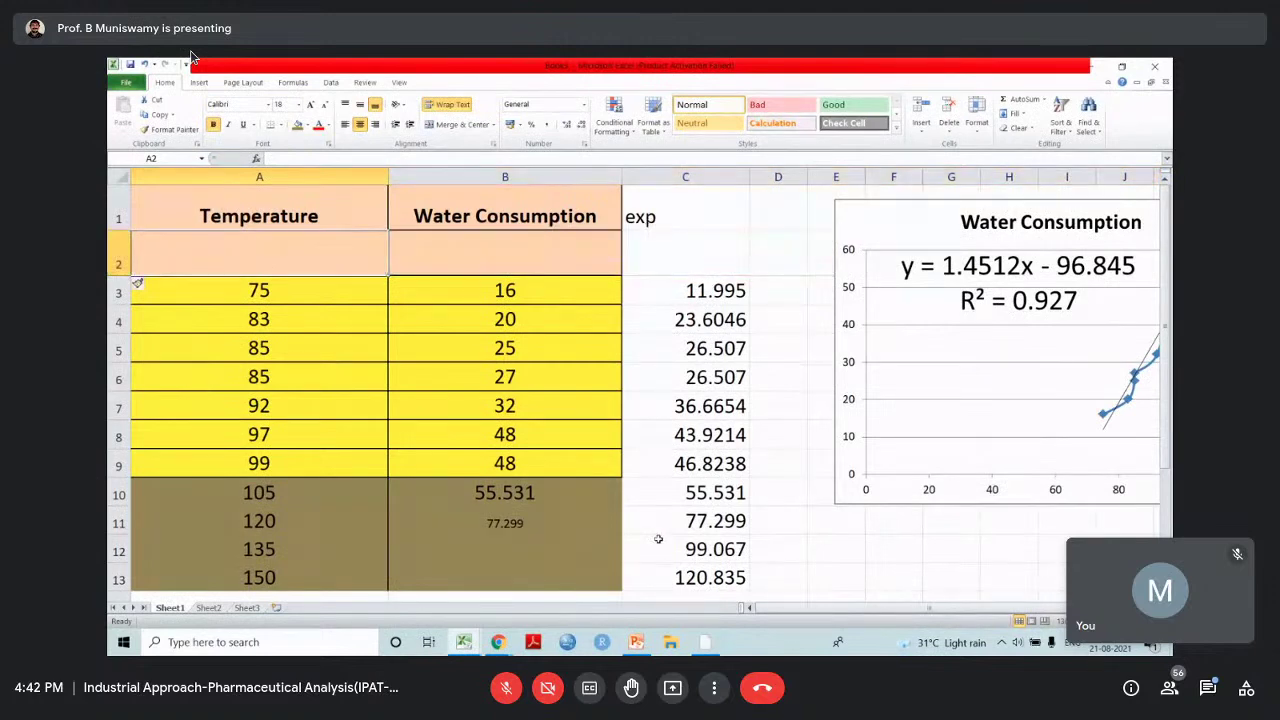
pyautogui.write('70')
pyautogui.press('Tab')
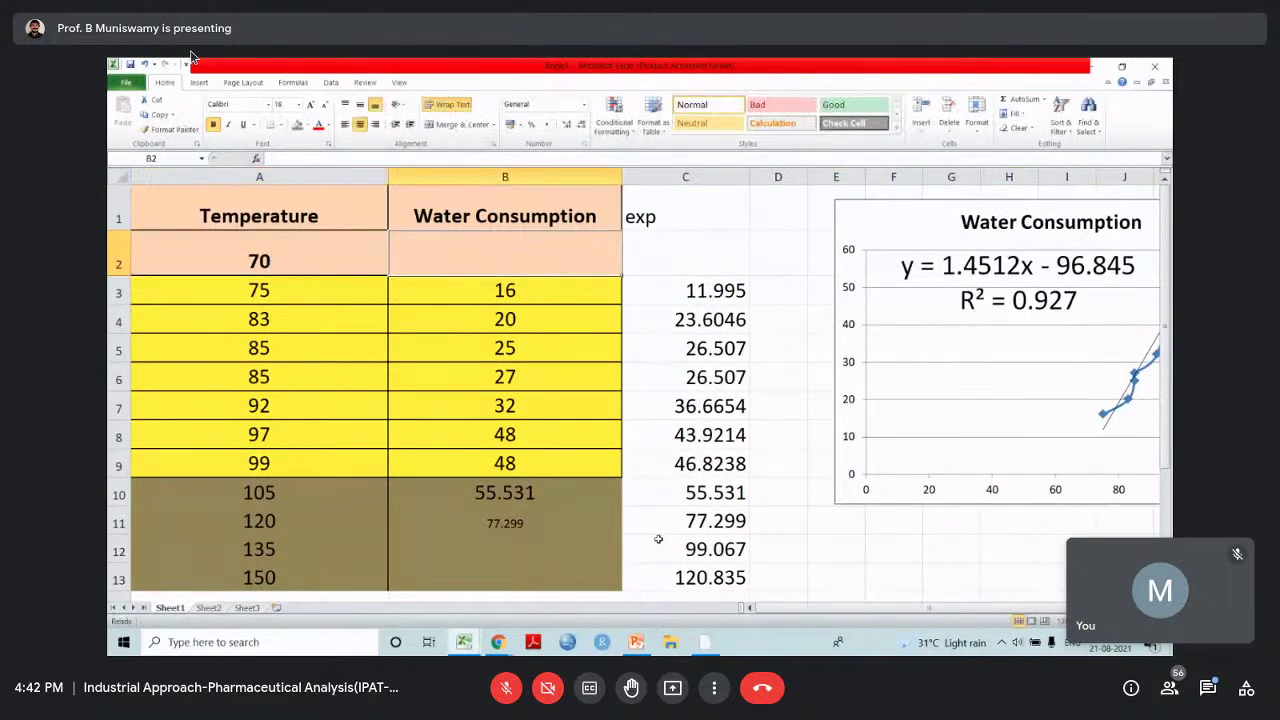
# Fill the expected consumption formula from C3 up into C2 for the new temperature
pyautogui.click(703, 290)
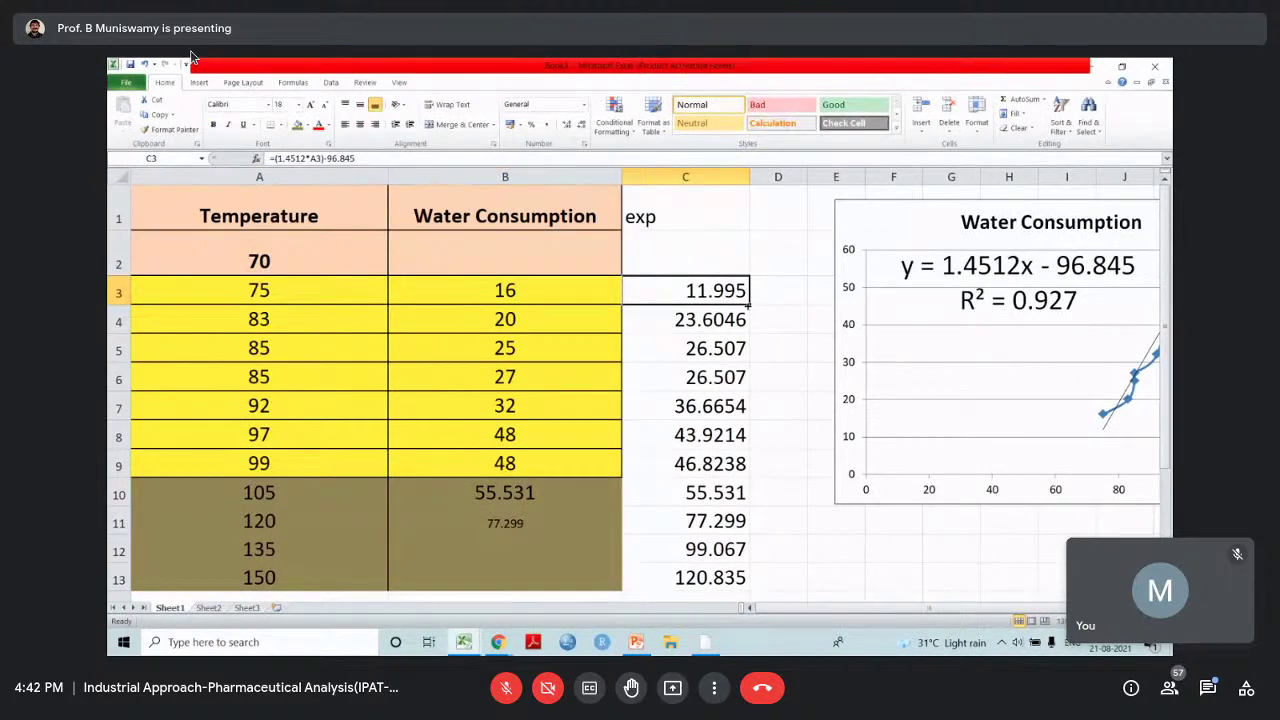
pyautogui.moveTo(749, 304); pyautogui.dragTo(746, 258)
pyautogui.click(637, 263)
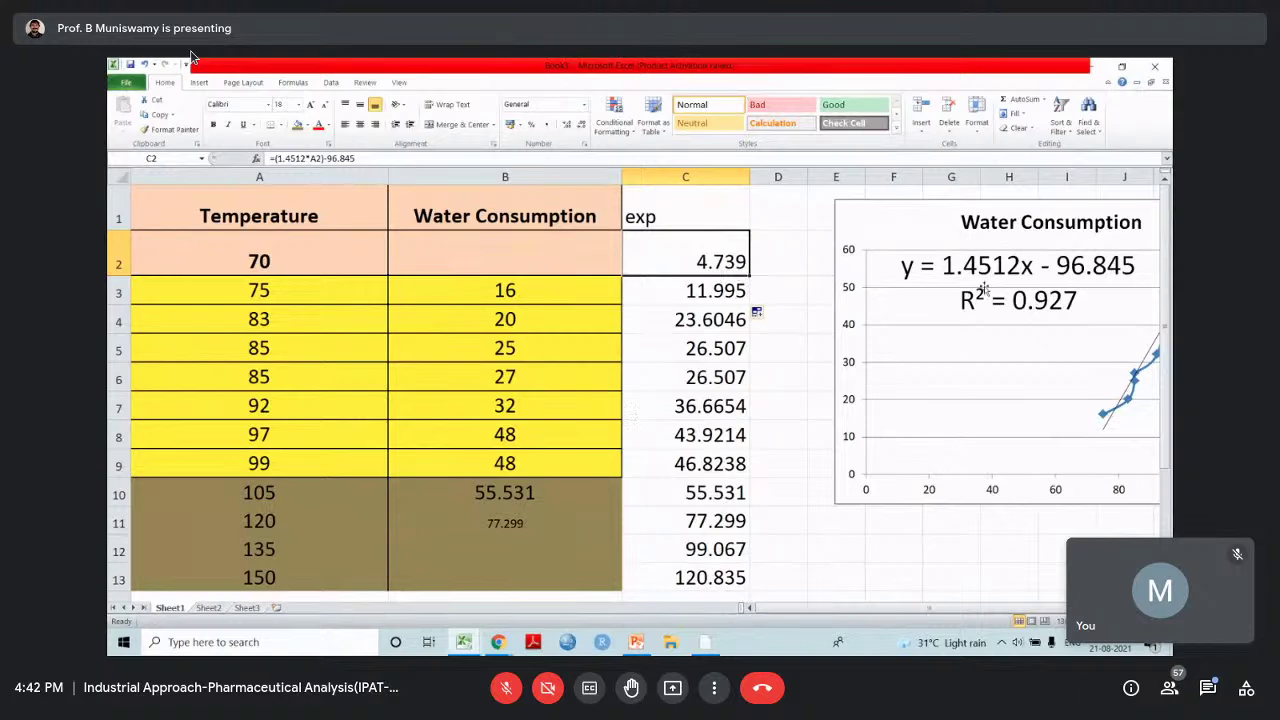
# Examine the trendline equation on the chart against the observed data in A3:B9
pyautogui.click(940, 288)
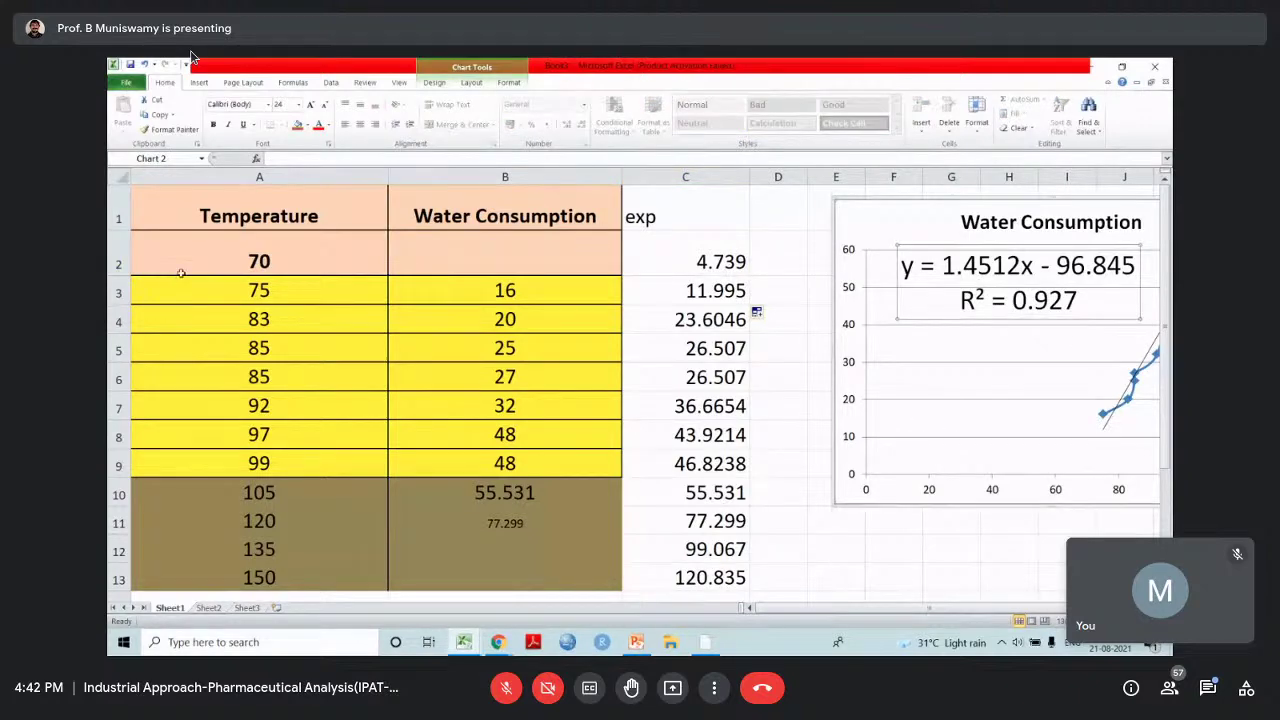
pyautogui.moveTo(179, 283); pyautogui.dragTo(492, 470)
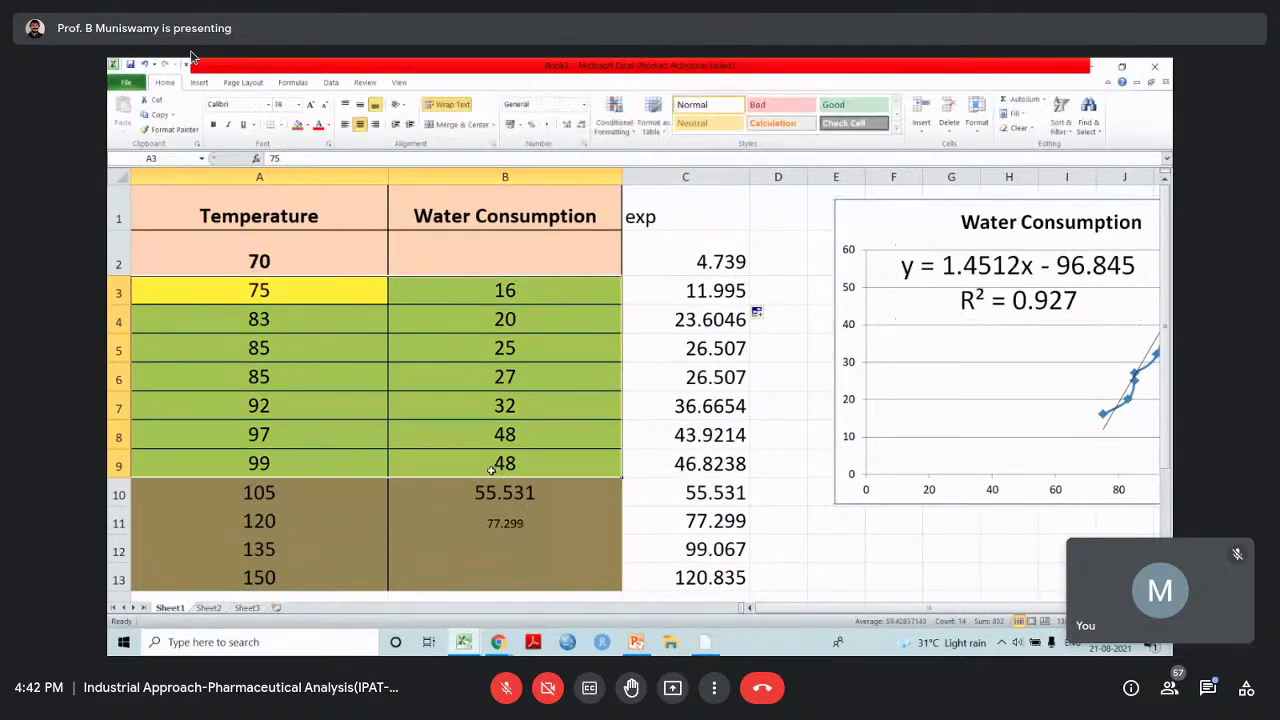
pyautogui.click(358, 332)
pyautogui.moveTo(226, 292); pyautogui.dragTo(492, 468)
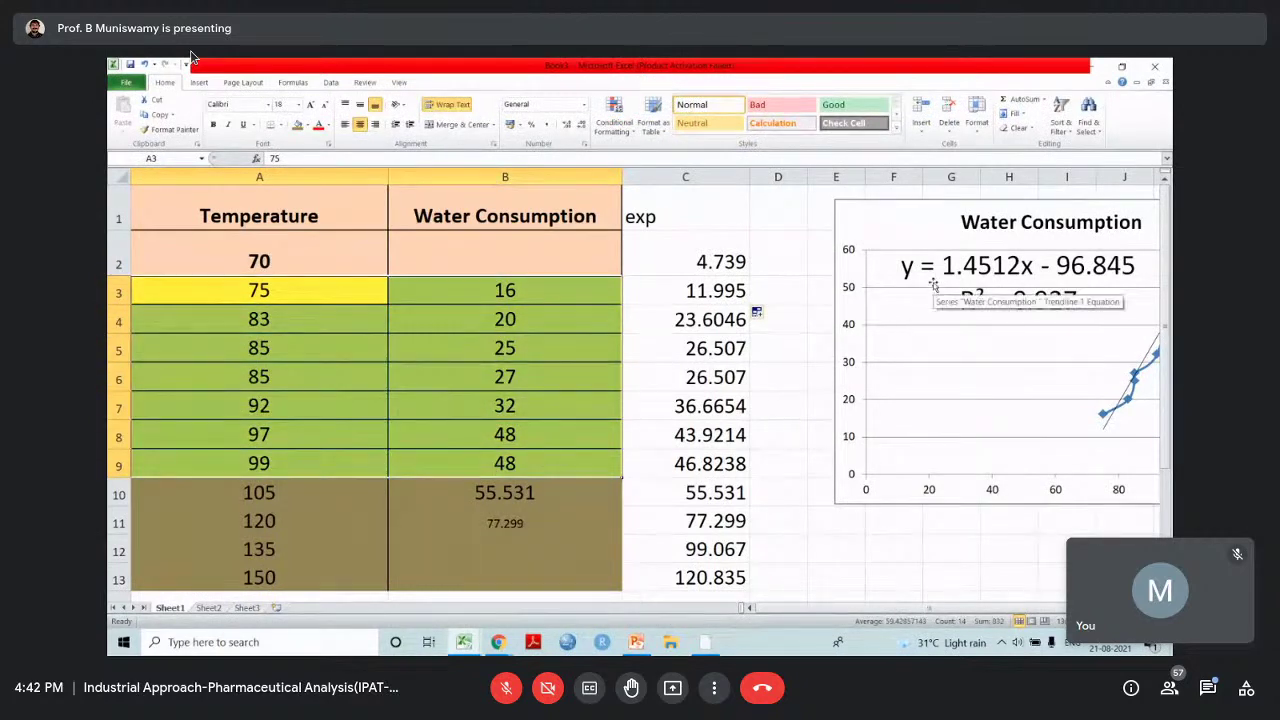
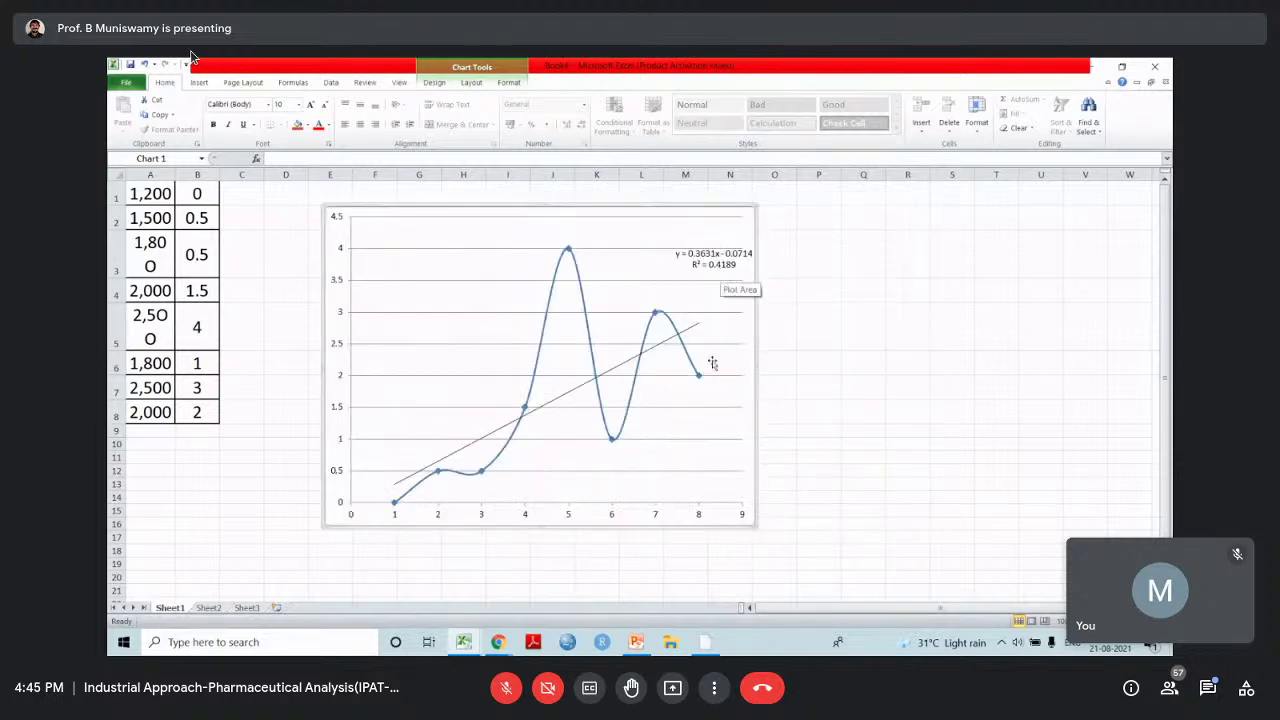
# Add another linear trendline to the chart's data series with the default options
pyautogui.click(700, 378)
pyautogui.rightClick(700, 378)
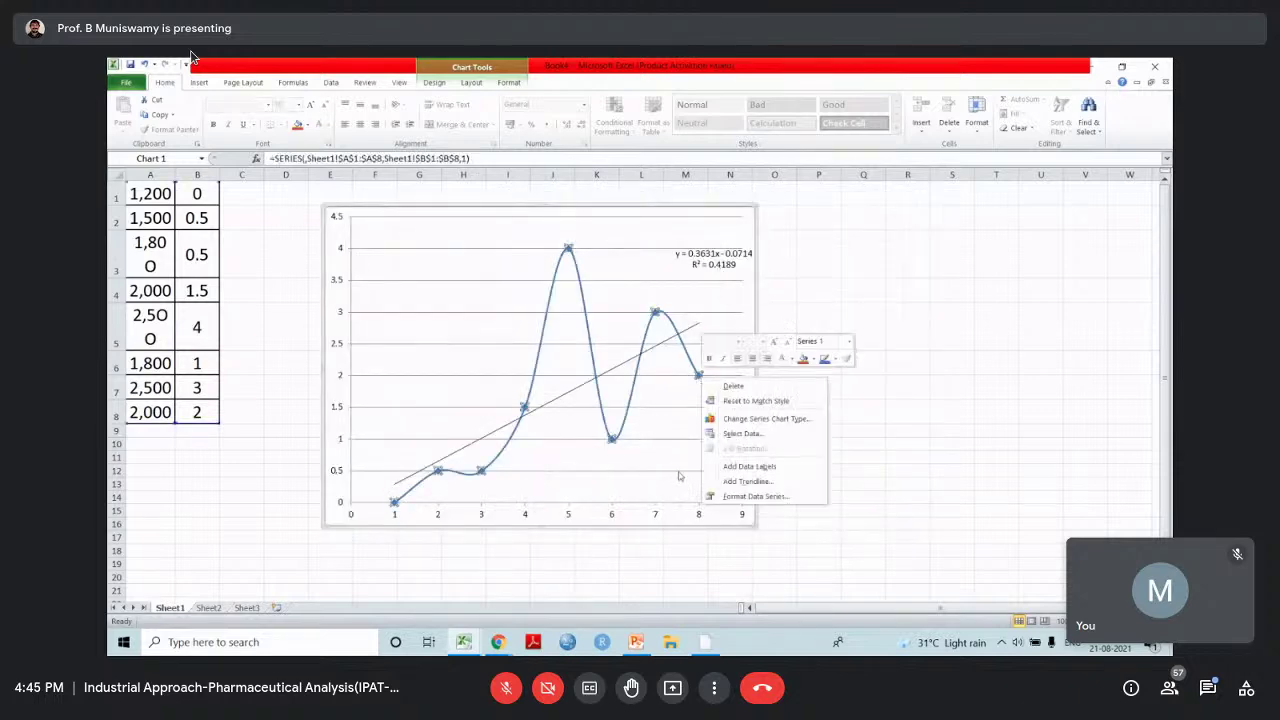
pyautogui.click(750, 482)
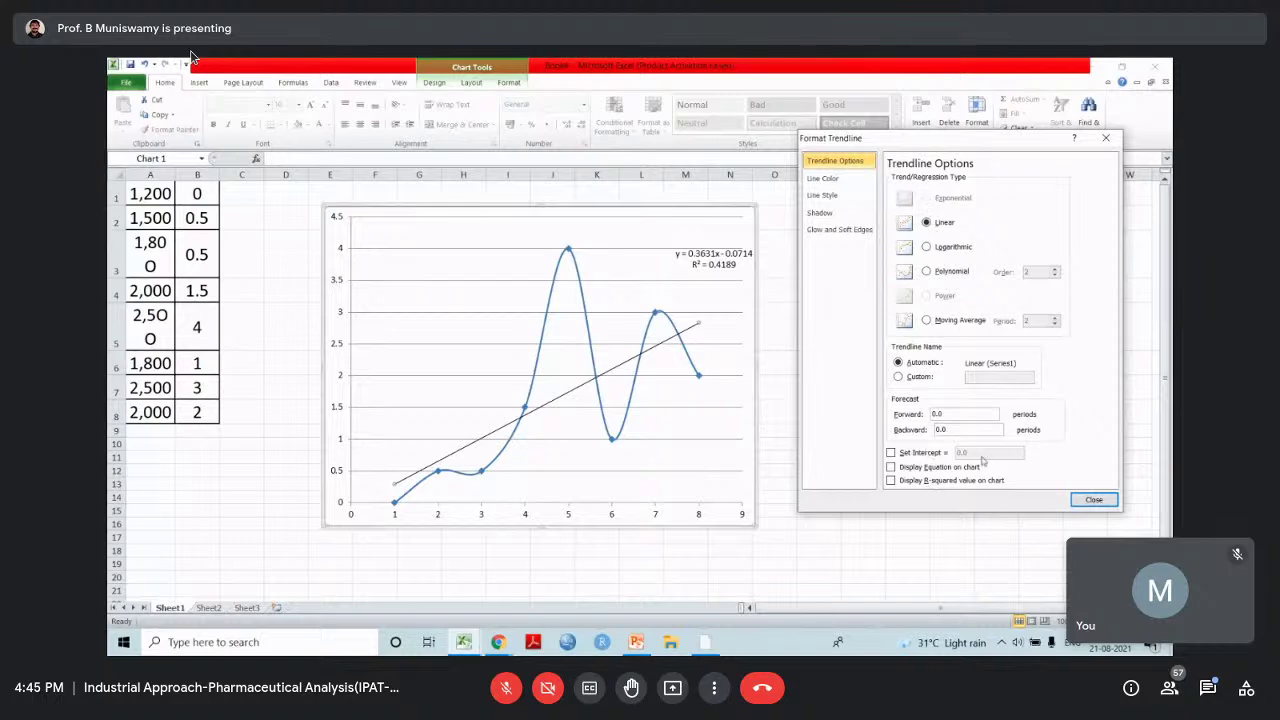
pyautogui.click(1081, 497)
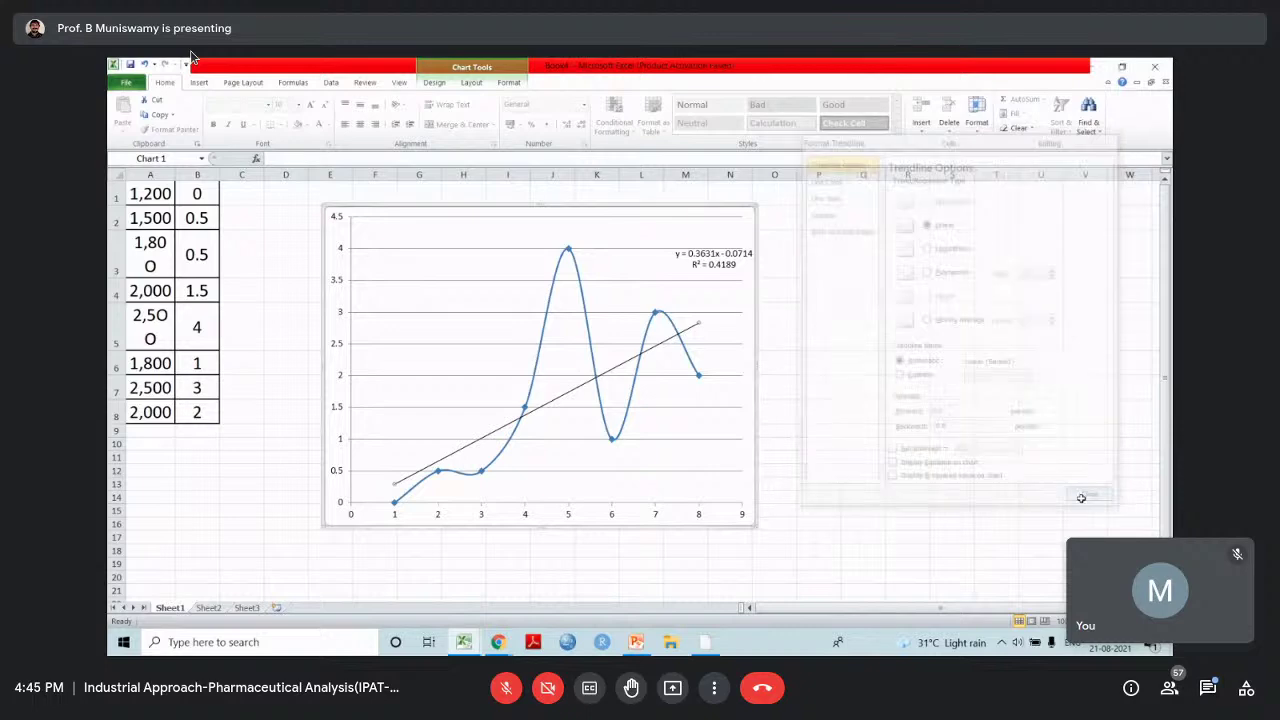
# Add a logarithmic trendline to the data series and display its equation and R-squared value on the chart
pyautogui.click(698, 375)
pyautogui.rightClick(698, 375)
pyautogui.click(748, 479)
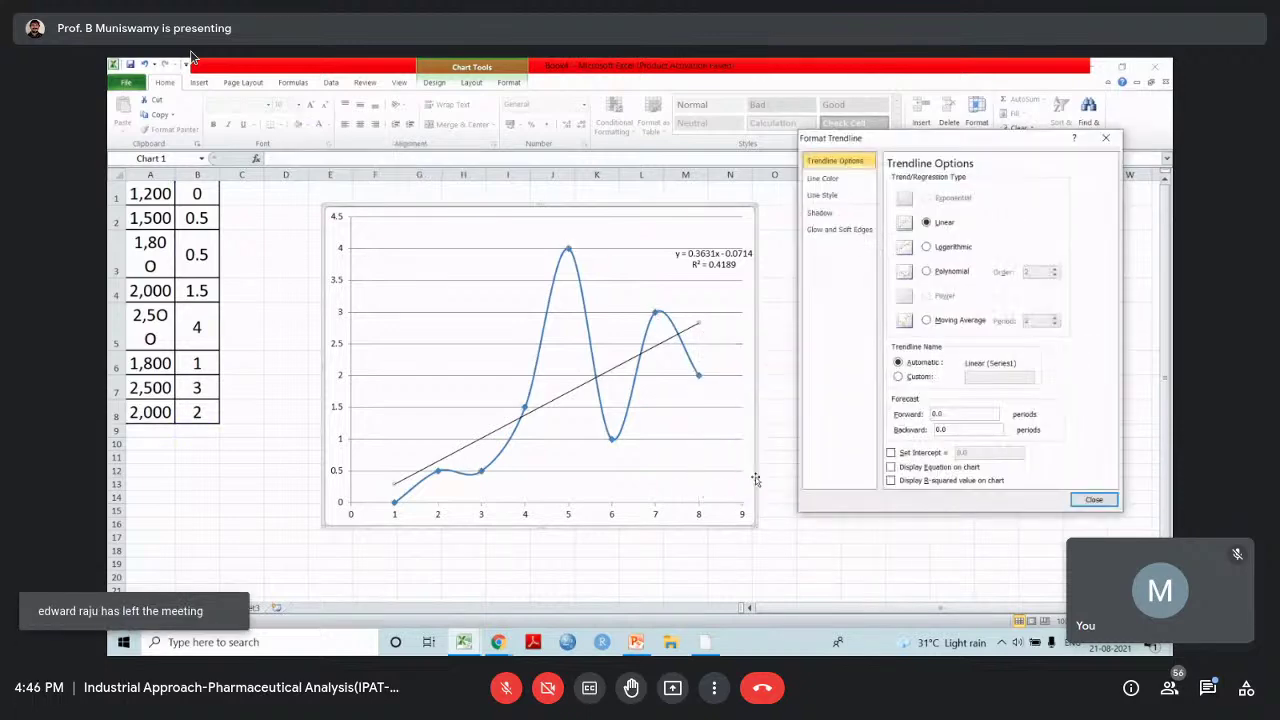
pyautogui.click(912, 468)
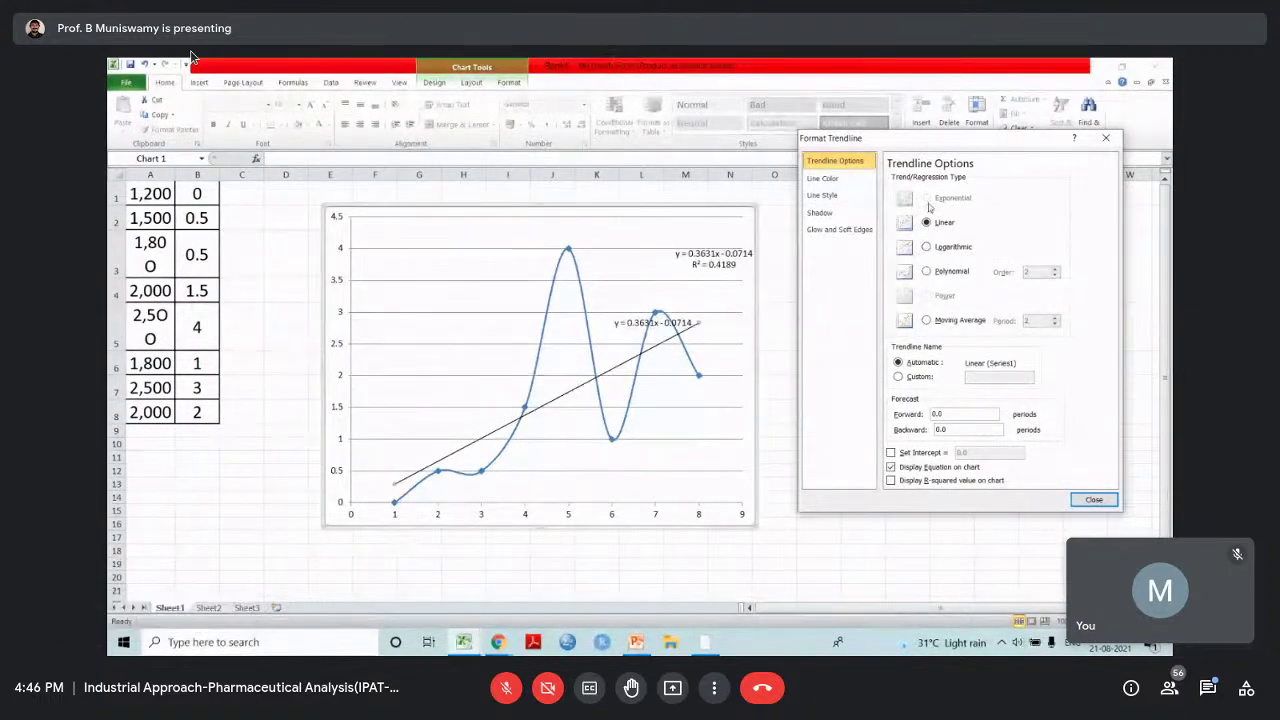
pyautogui.click(927, 246)
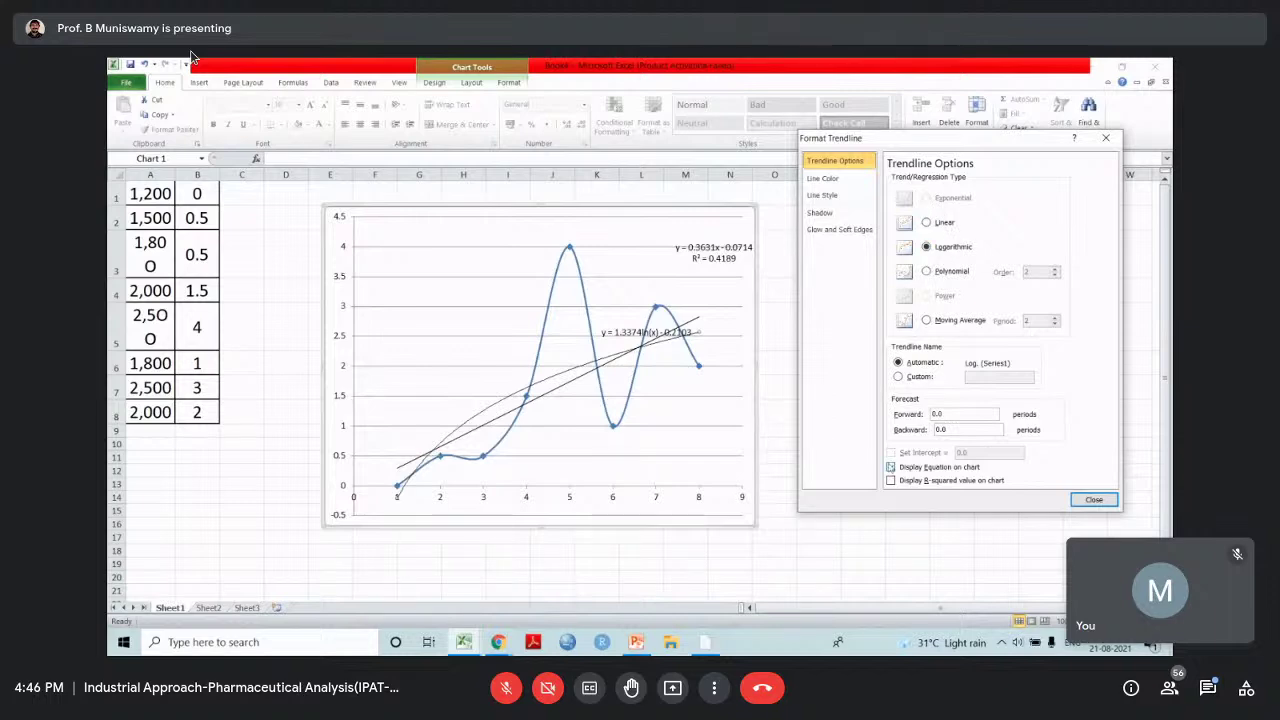
pyautogui.click(891, 481)
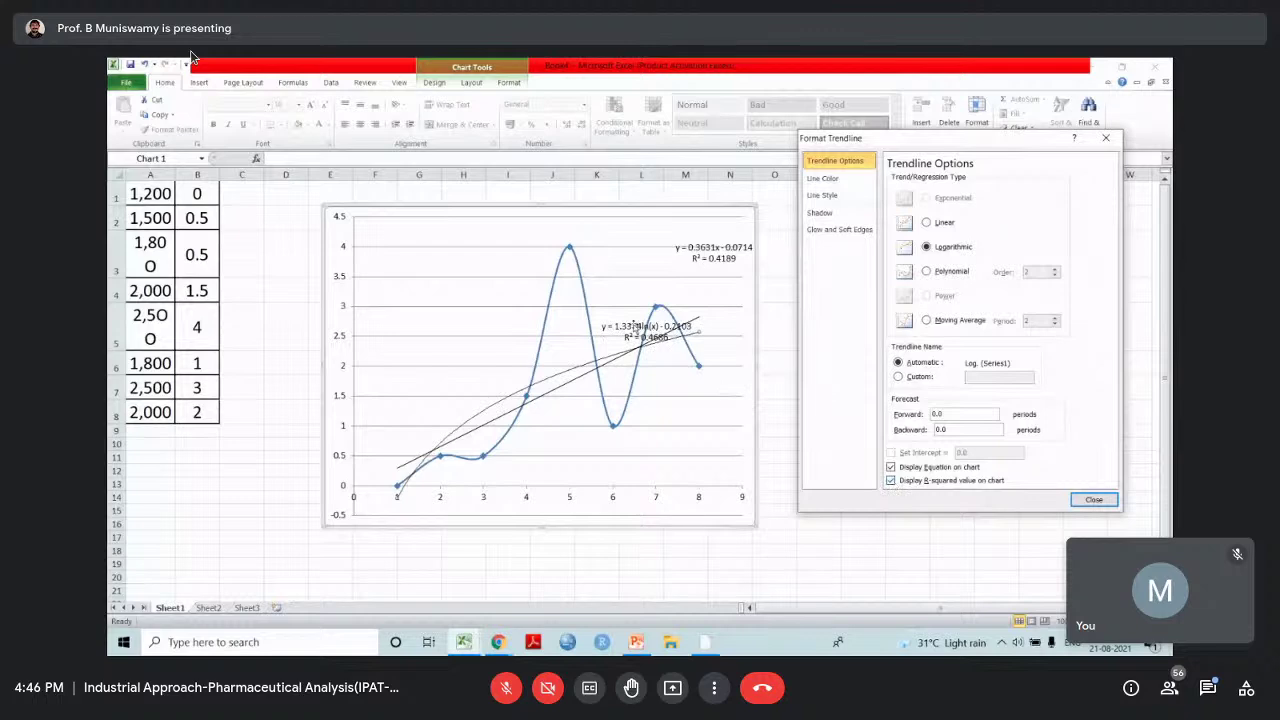
# Move the logarithmic trendline's equation label to the upper-left corner of the chart and close the label formatting options
pyautogui.moveTo(643, 332); pyautogui.dragTo(615, 247)
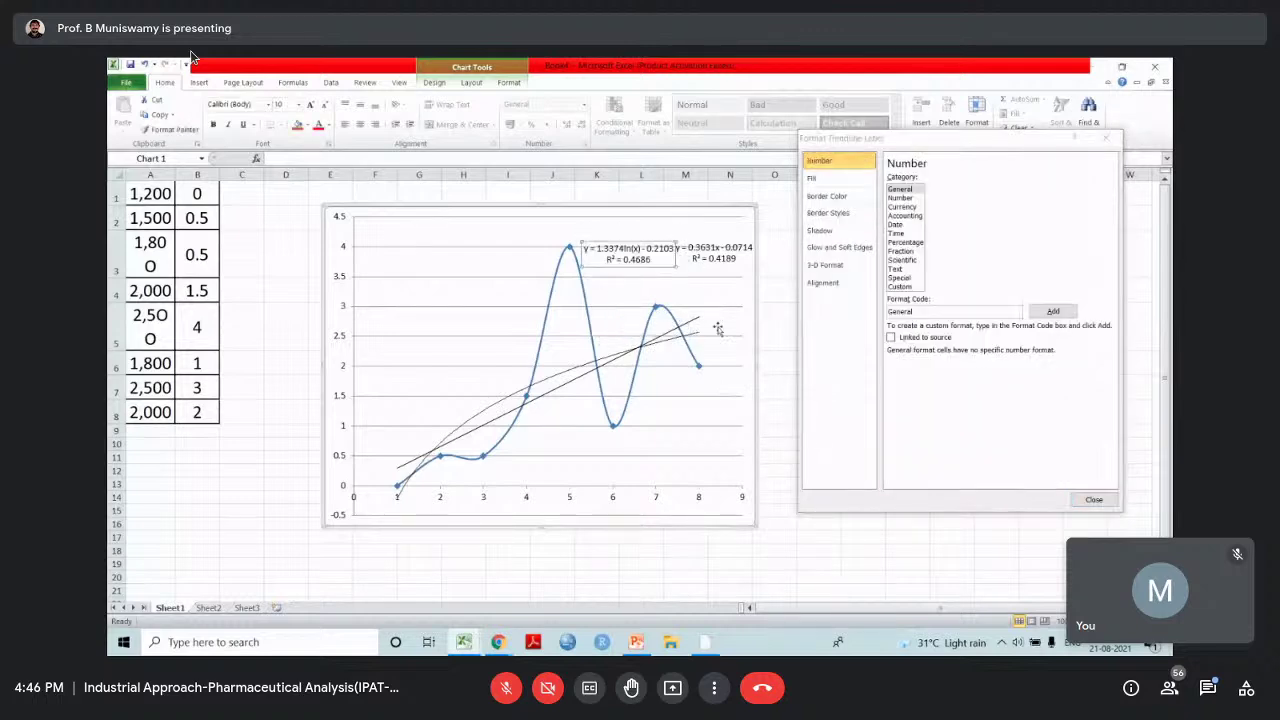
pyautogui.click(1105, 137)
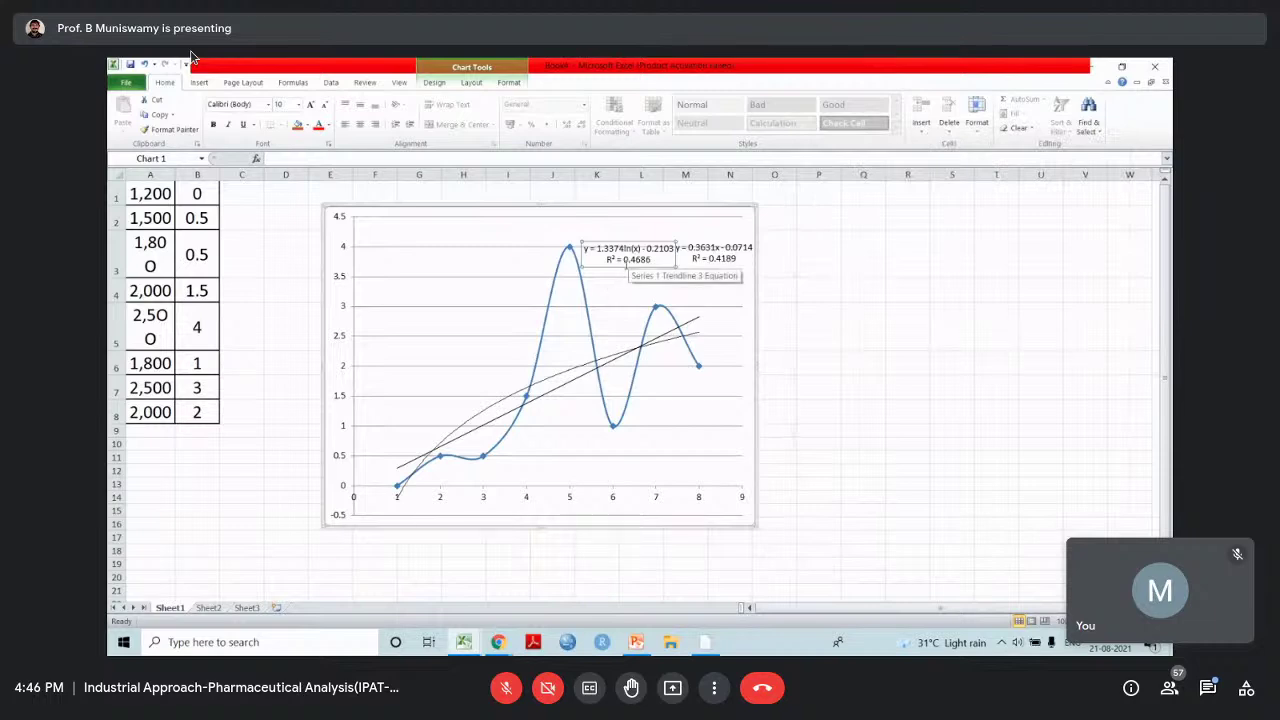
pyautogui.moveTo(620, 264); pyautogui.dragTo(403, 238)
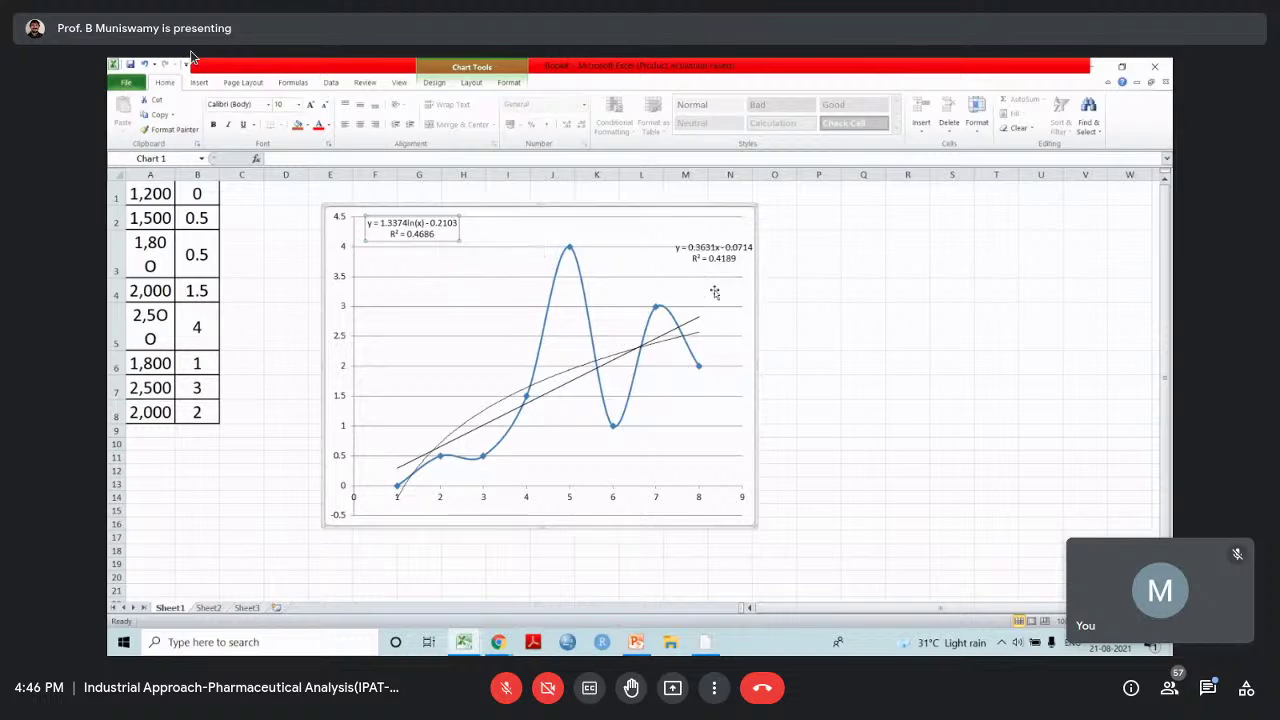
# Add an order 2 polynomial trendline with its equation and R-squared value displayed, and place its label below the logarithmic equation
pyautogui.click(699, 368)
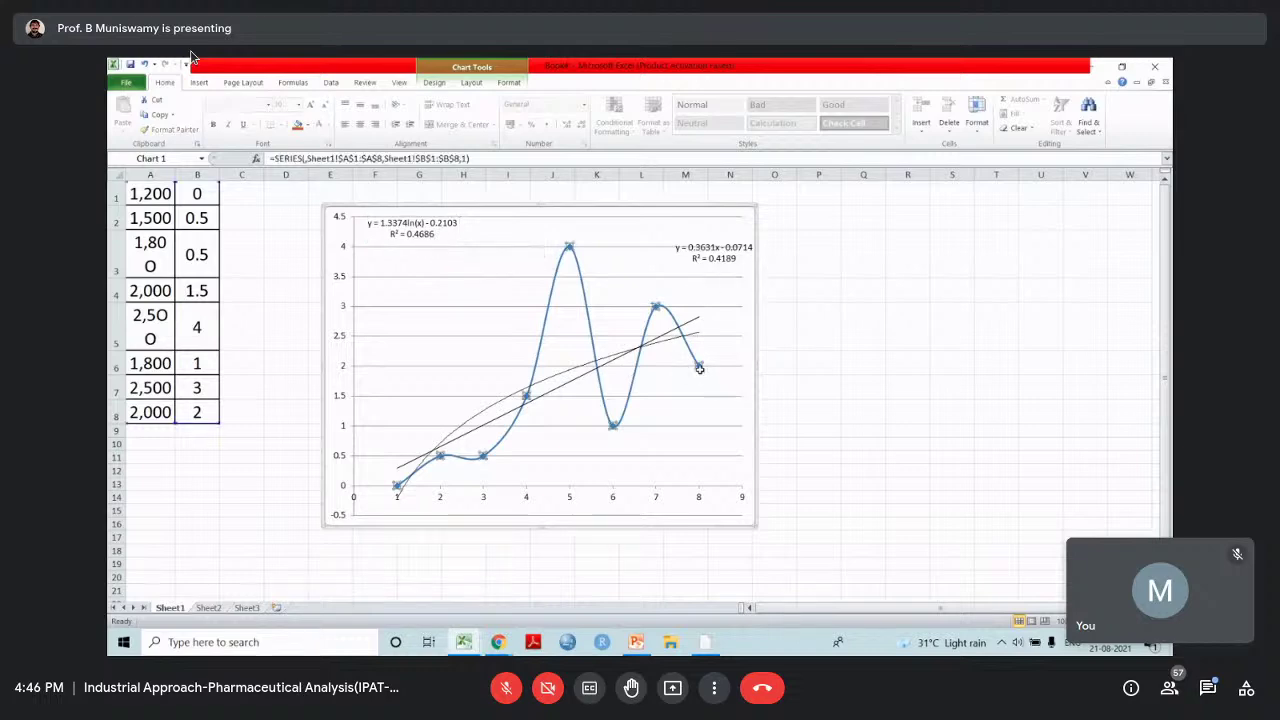
pyautogui.rightClick(699, 368)
pyautogui.click(770, 473)
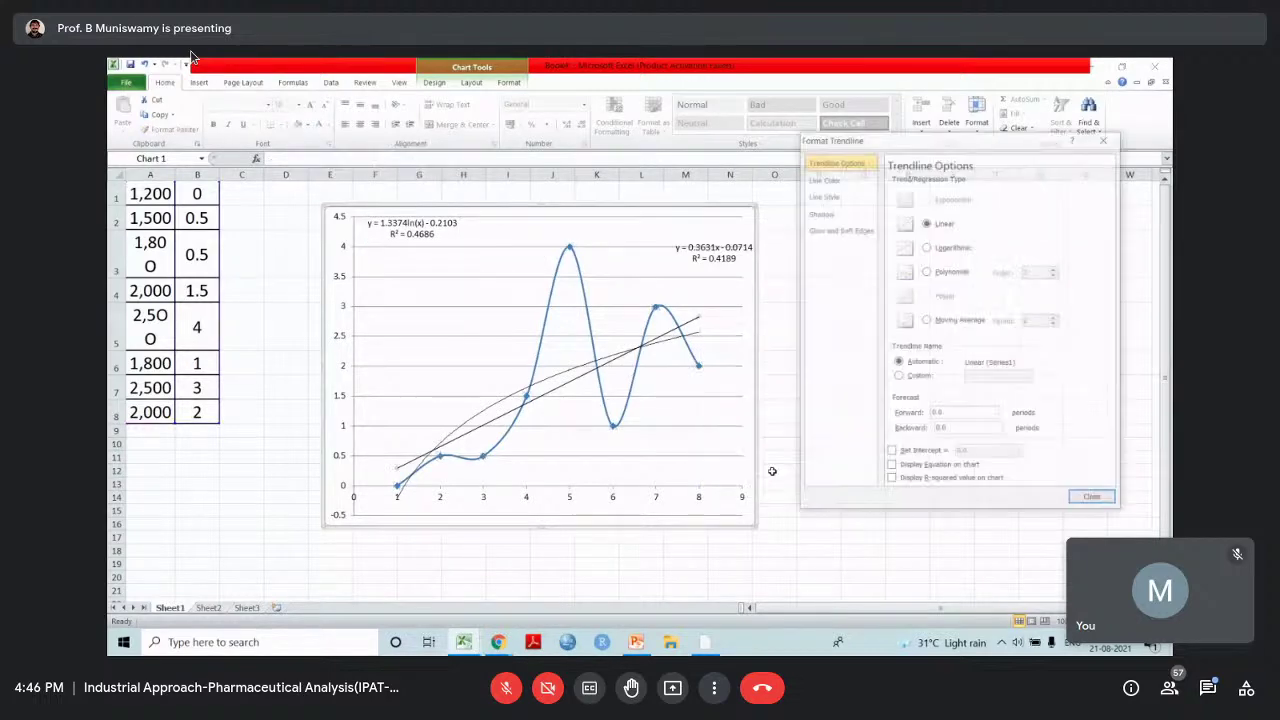
pyautogui.click(926, 272)
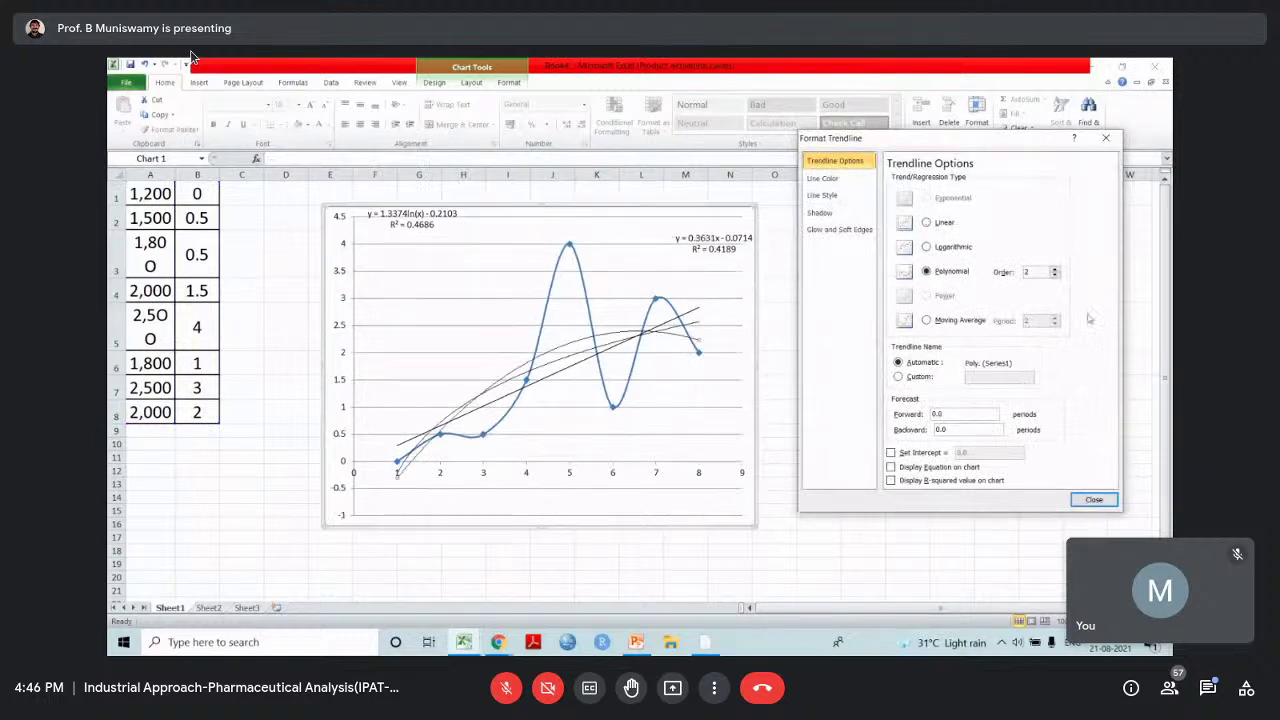
pyautogui.click(920, 467)
pyautogui.click(918, 481)
pyautogui.click(1094, 499)
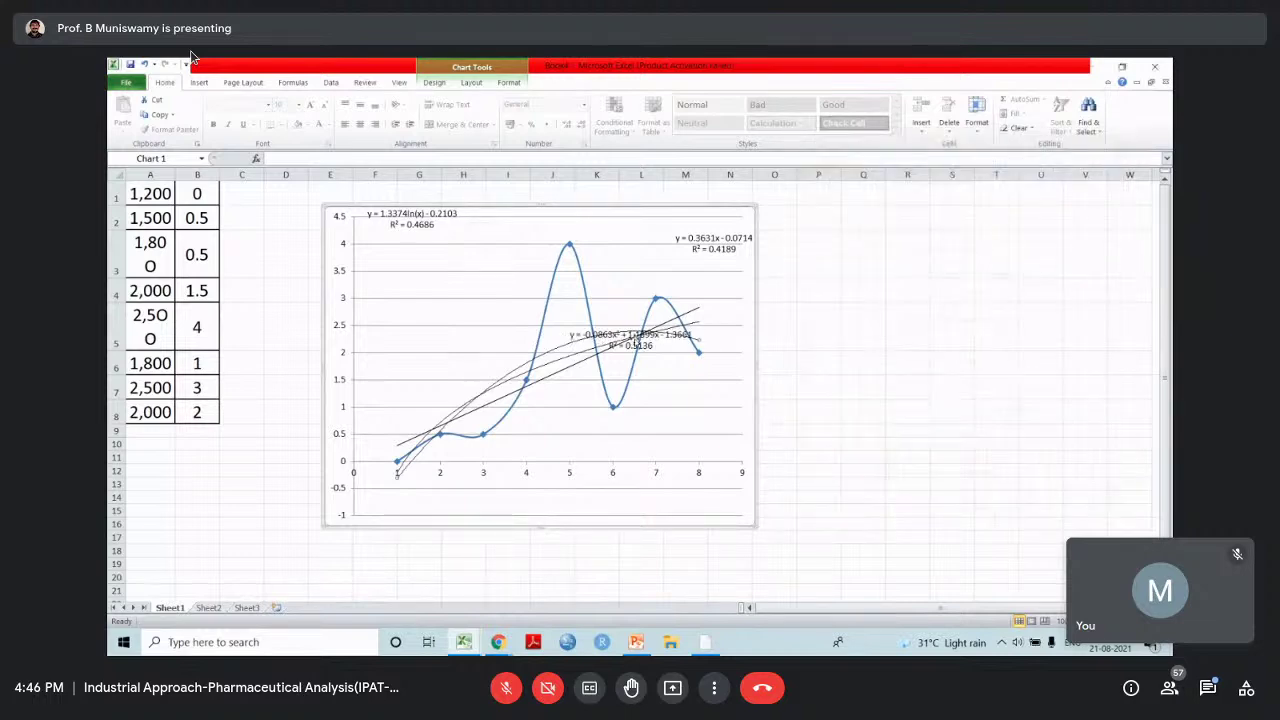
pyautogui.moveTo(630, 338); pyautogui.dragTo(428, 282)
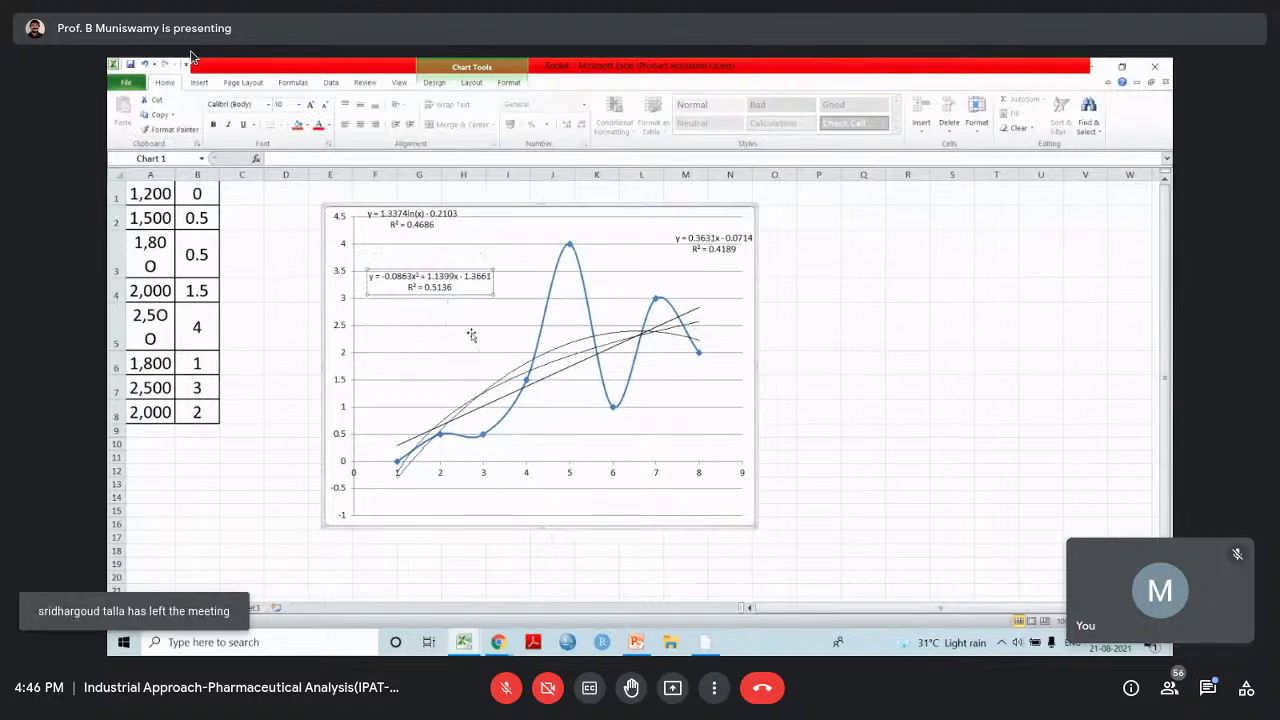
# Add one more default linear trendline and move the existing linear equation label beneath the polynomial equation
pyautogui.click(698, 352)
pyautogui.rightClick(698, 352)
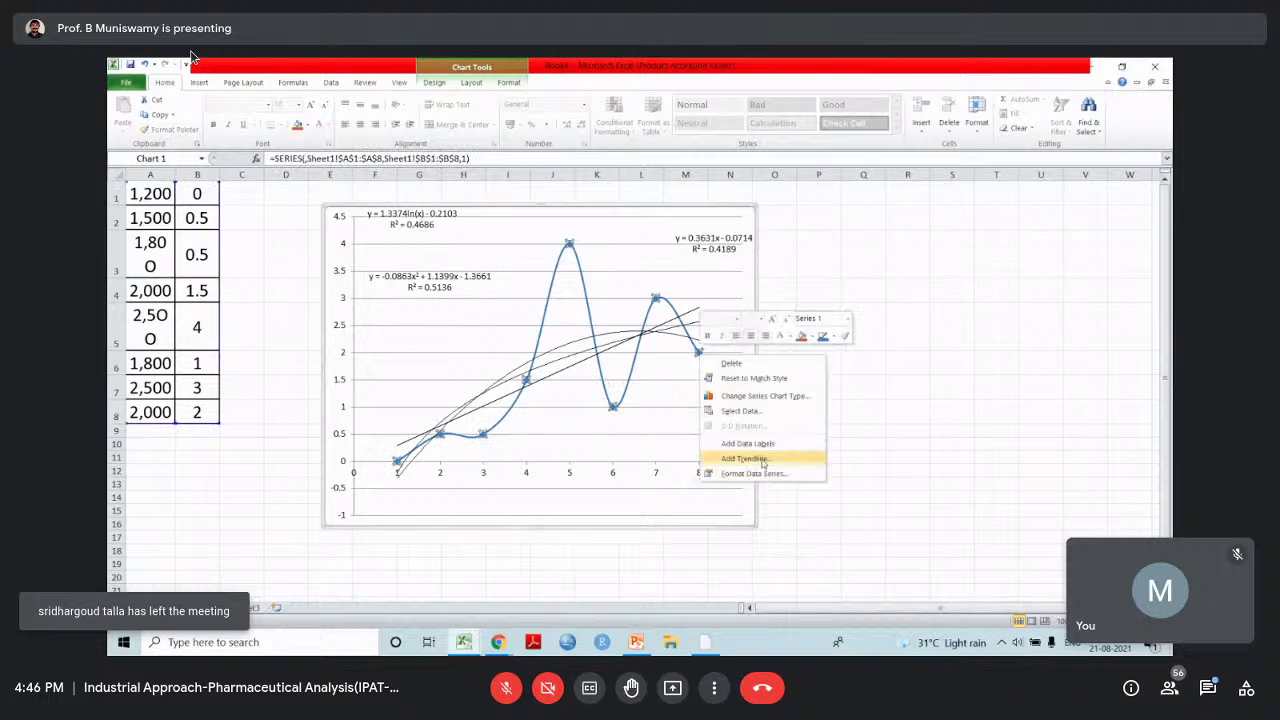
pyautogui.click(762, 460)
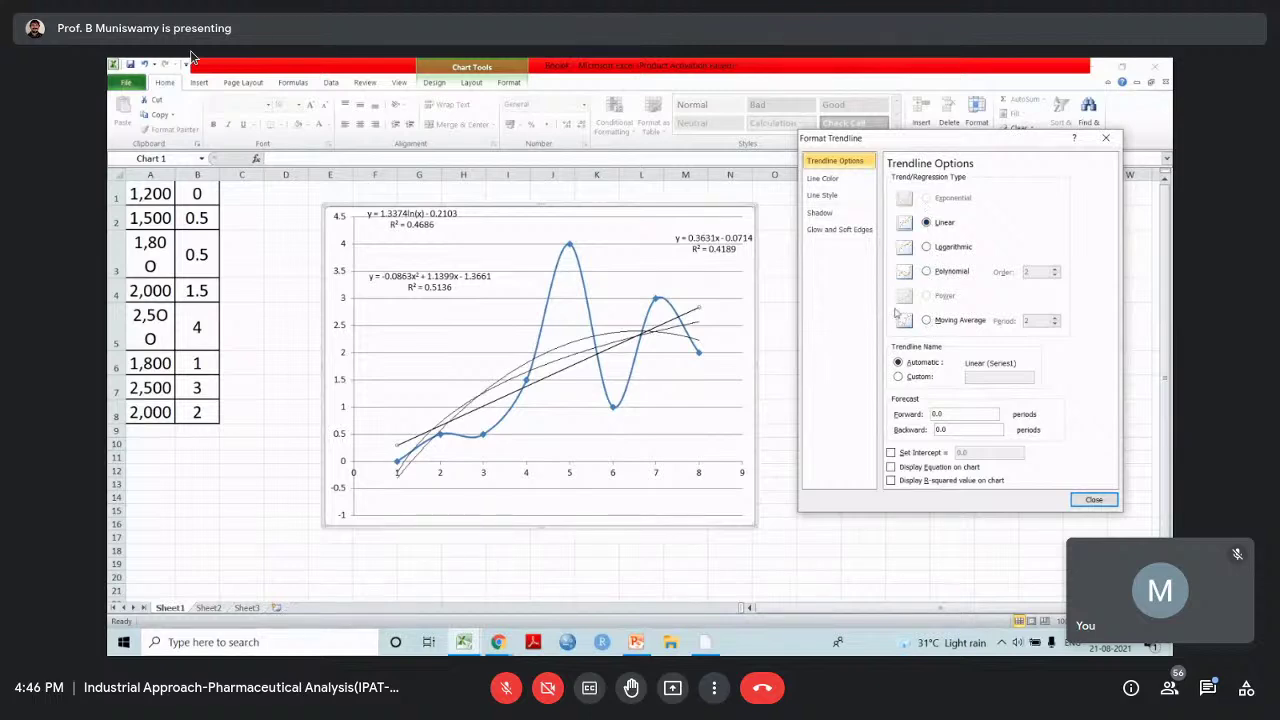
pyautogui.click(1092, 505)
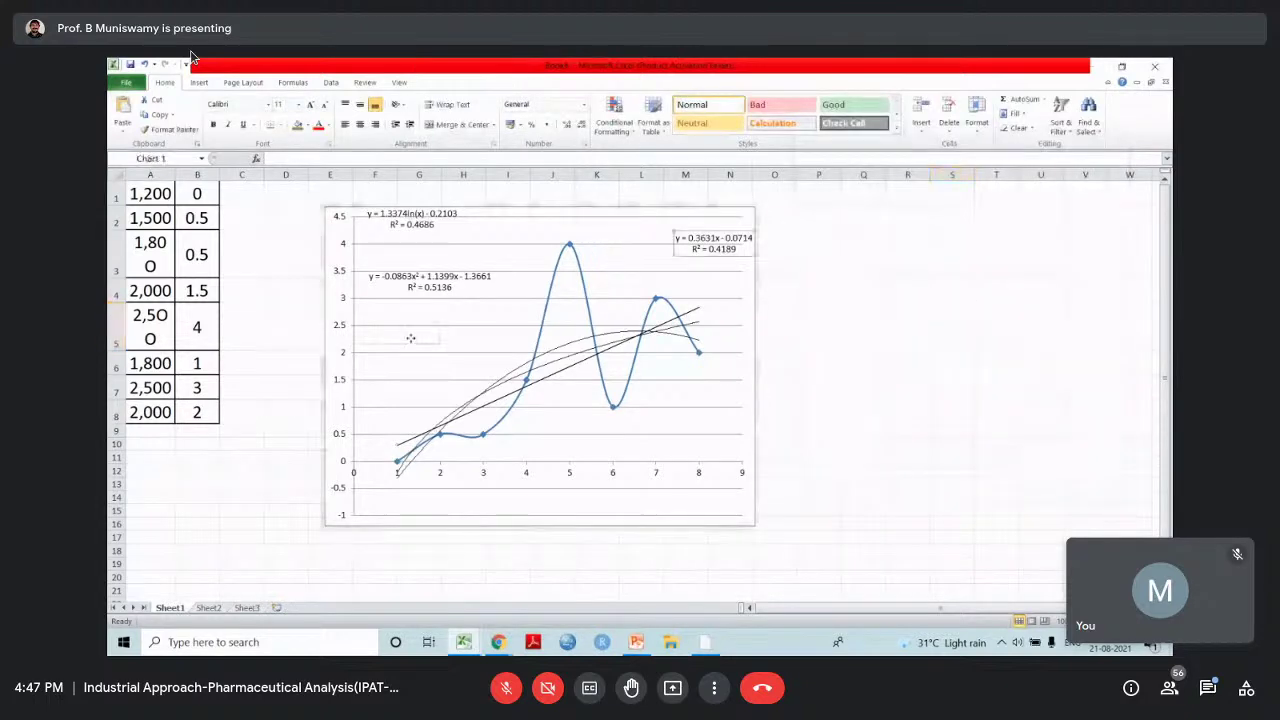
pyautogui.moveTo(410, 339); pyautogui.dragTo(408, 348)
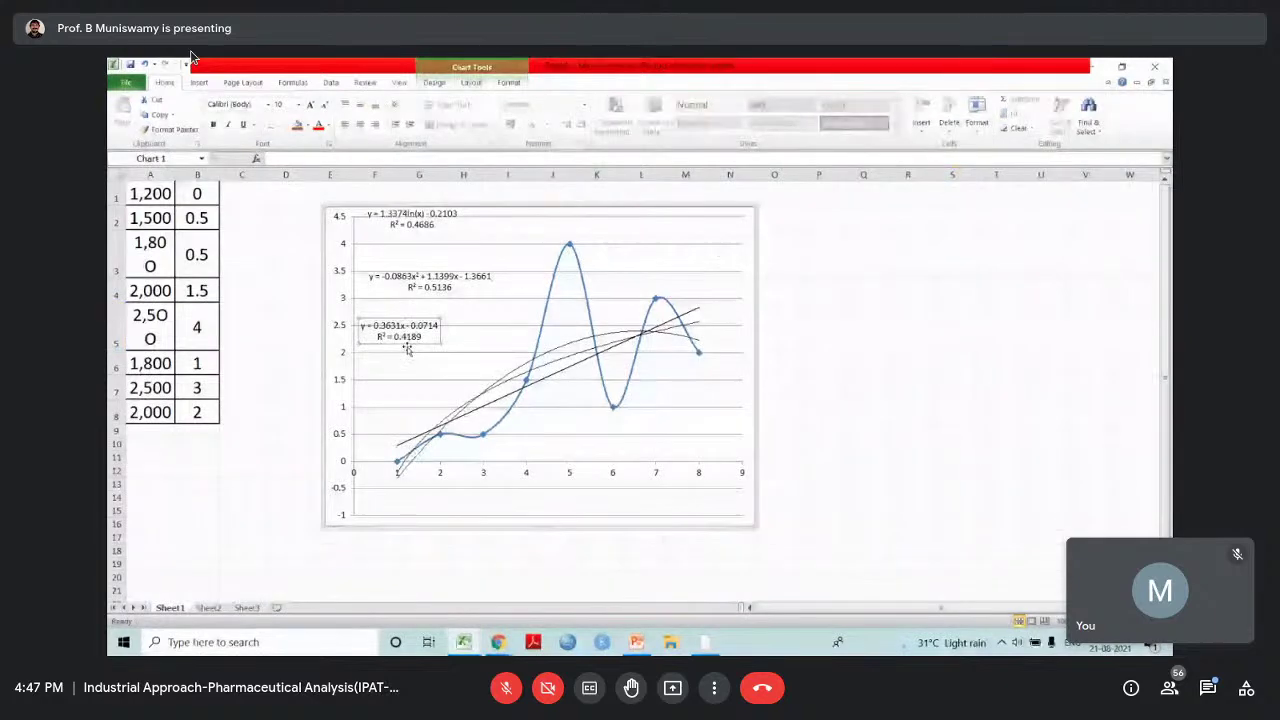
# Review the polynomial equation against the data in A1:B8 and shift its label slightly down and to the right
pyautogui.click(438, 292)
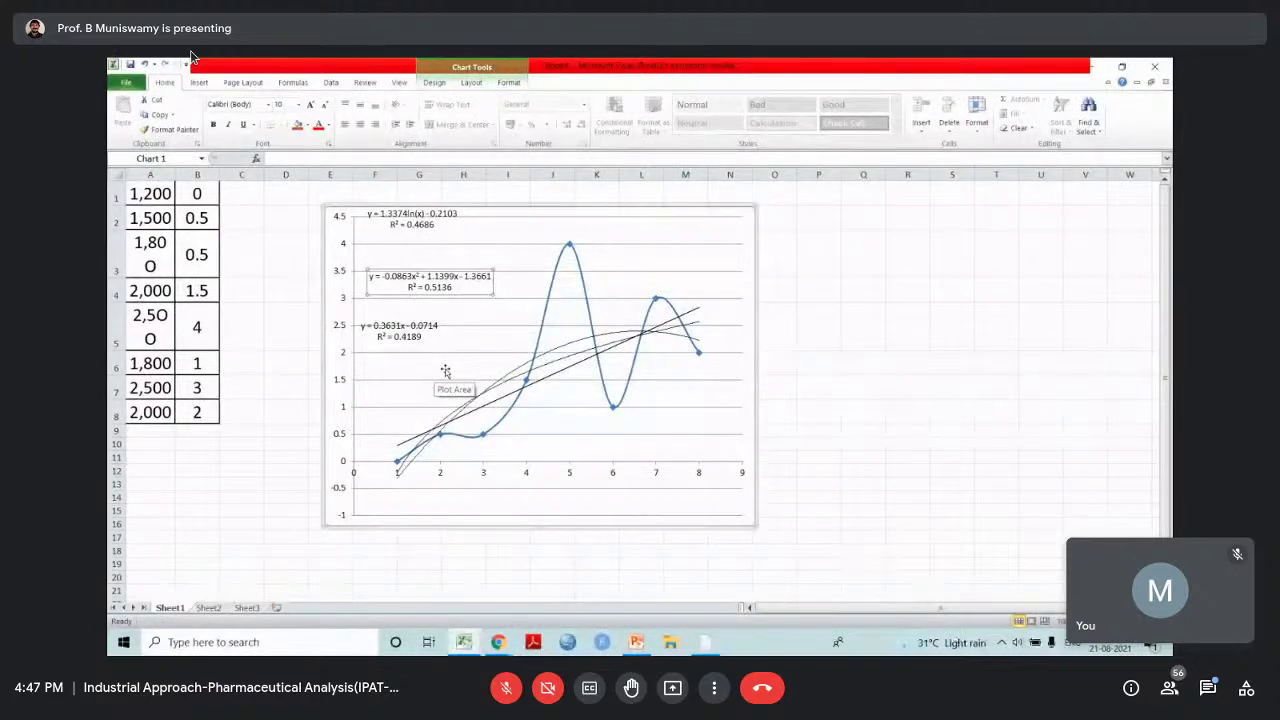
pyautogui.moveTo(150, 193); pyautogui.dragTo(200, 422)
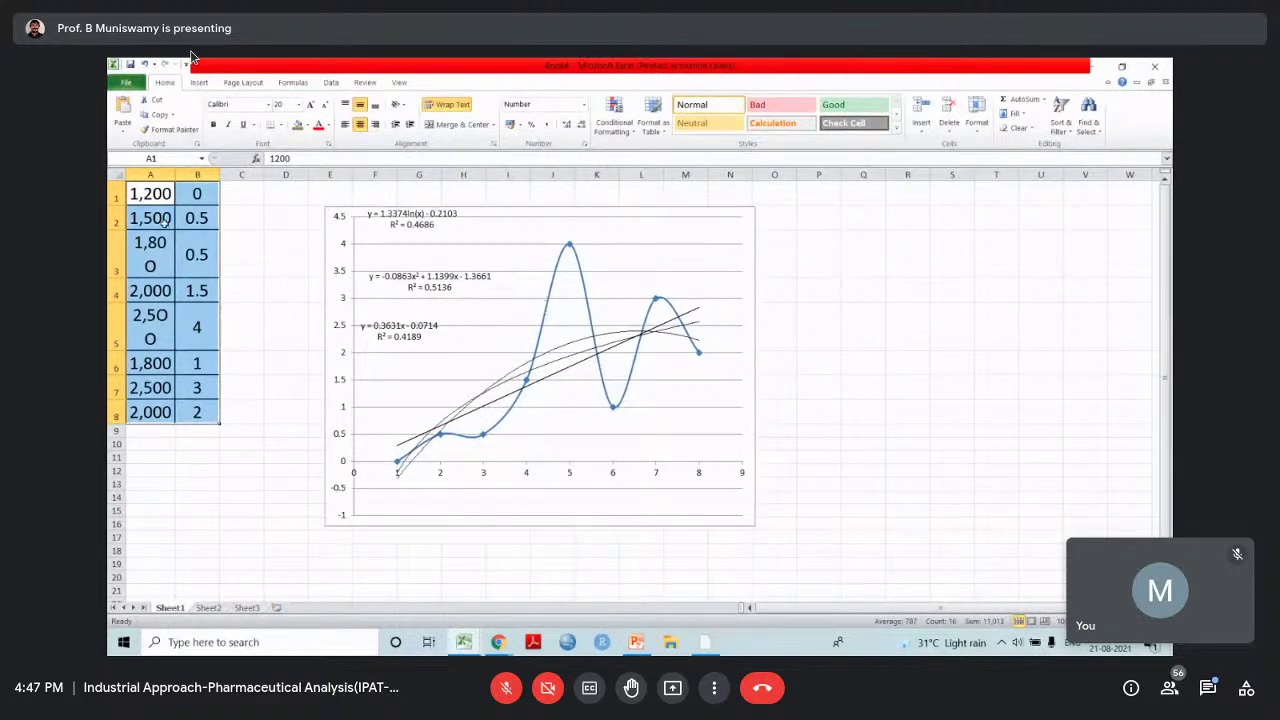
pyautogui.click(444, 279)
pyautogui.click(435, 290)
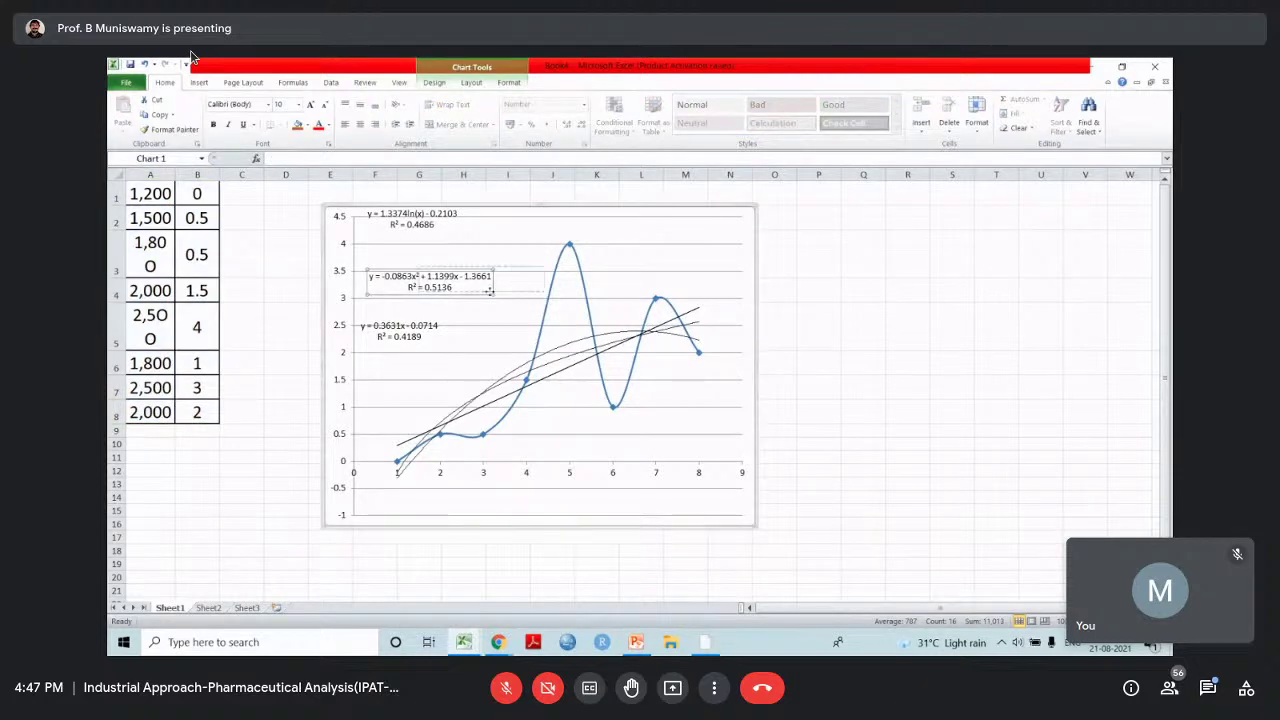
pyautogui.moveTo(490, 290); pyautogui.dragTo(502, 297)
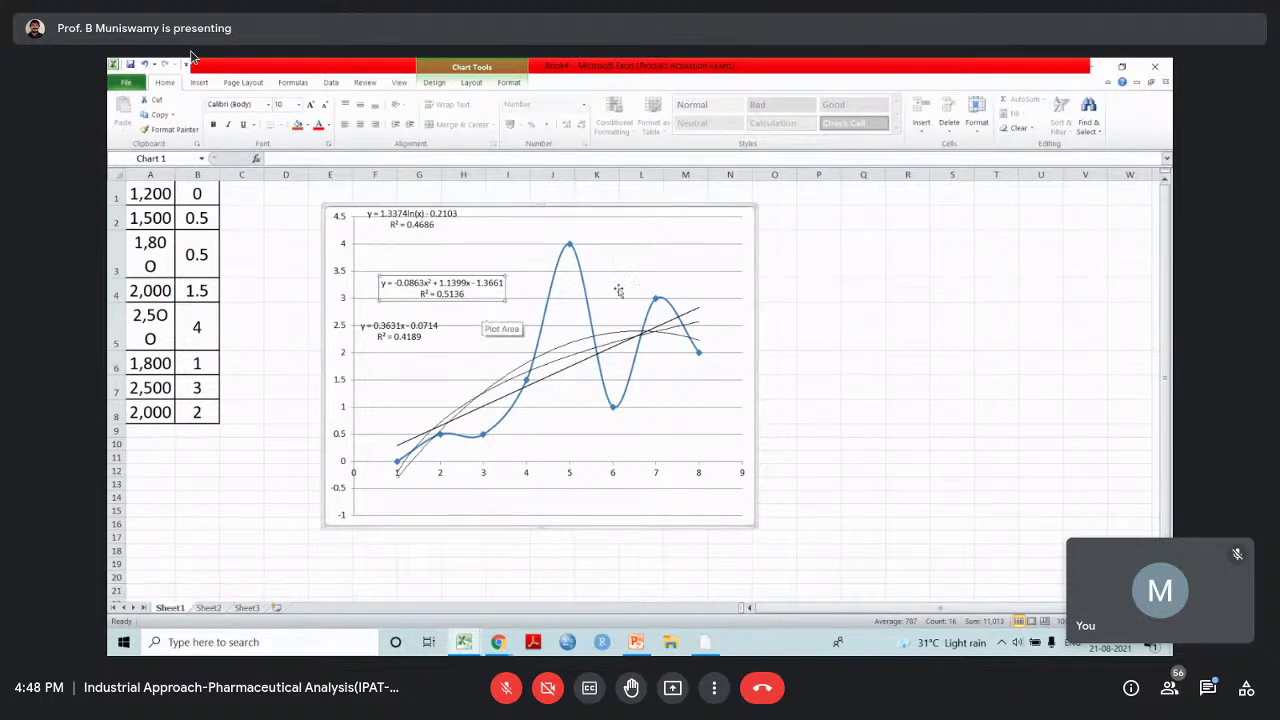
# Switch to the PowerPoint slide "Selecting an Appropriate Curve"
pyautogui.click(1091, 66)
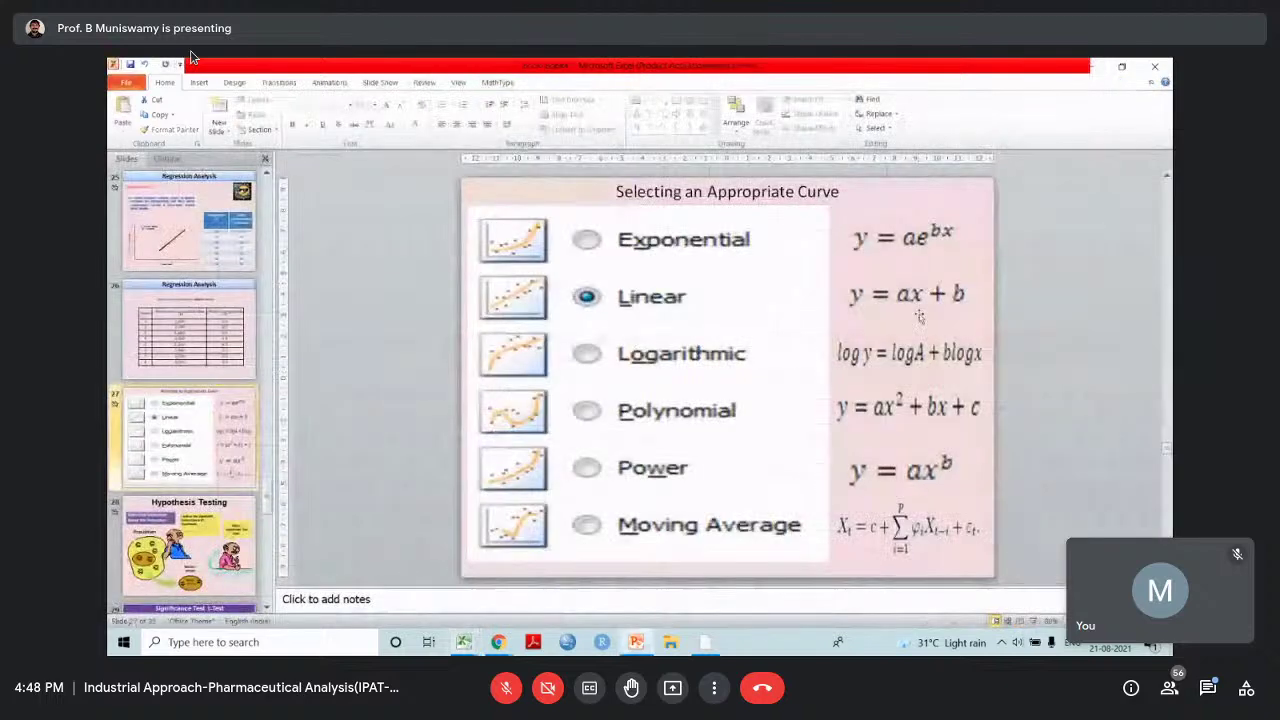